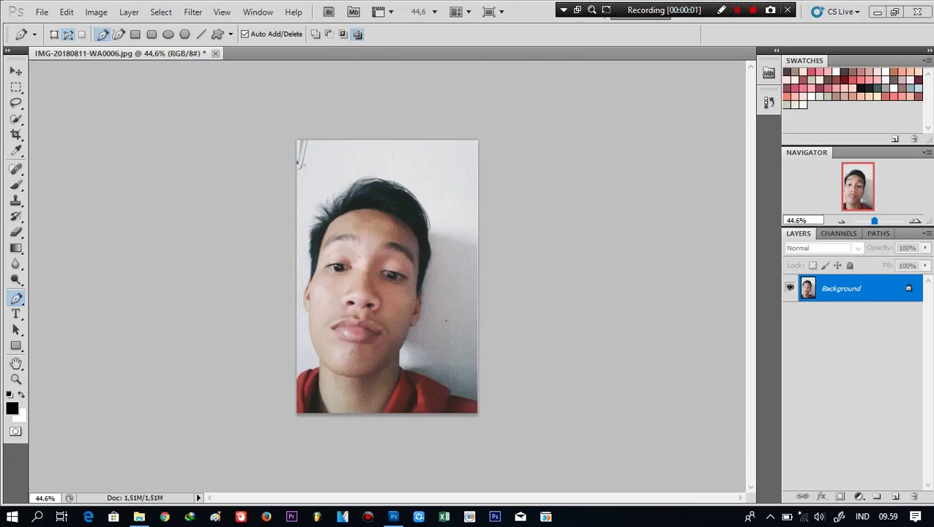
# Zoom in, set the Pen to Shape Layers, and add a LINE group at full opacity
pyautogui.hotkey('ctrl', '+')
pyautogui.hotkey('ctrl', '+')
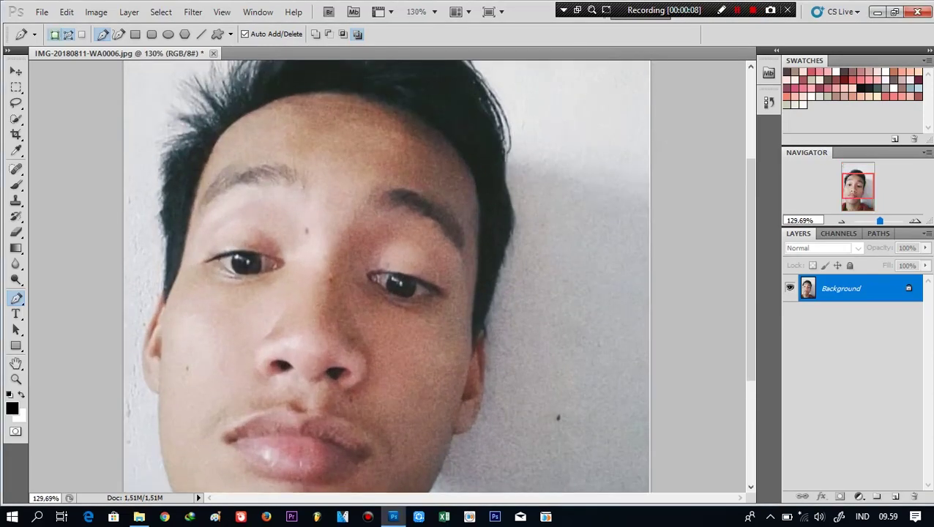
pyautogui.hotkey('ctrl', '+')
pyautogui.hotkey('ctrl', '+')
pyautogui.click(876, 496)
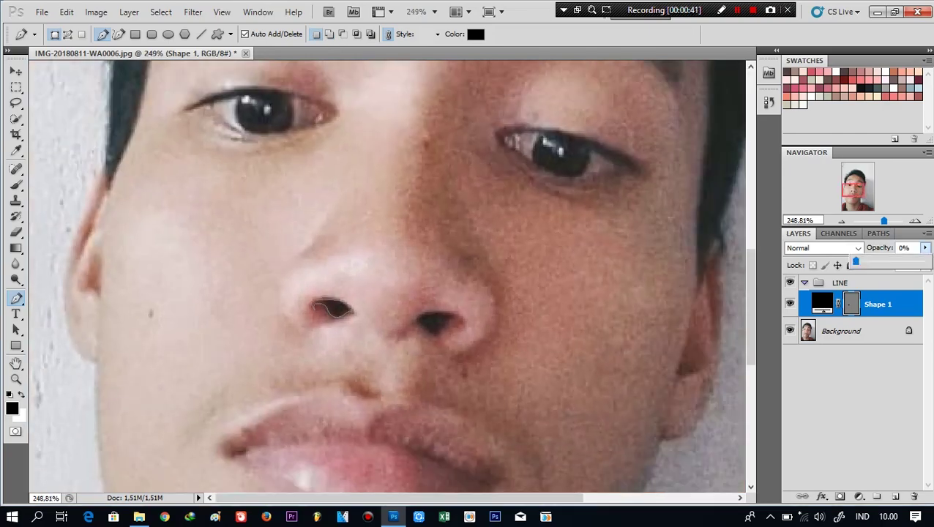
pyautogui.moveTo(924, 248); pyautogui.dragTo(925, 262)
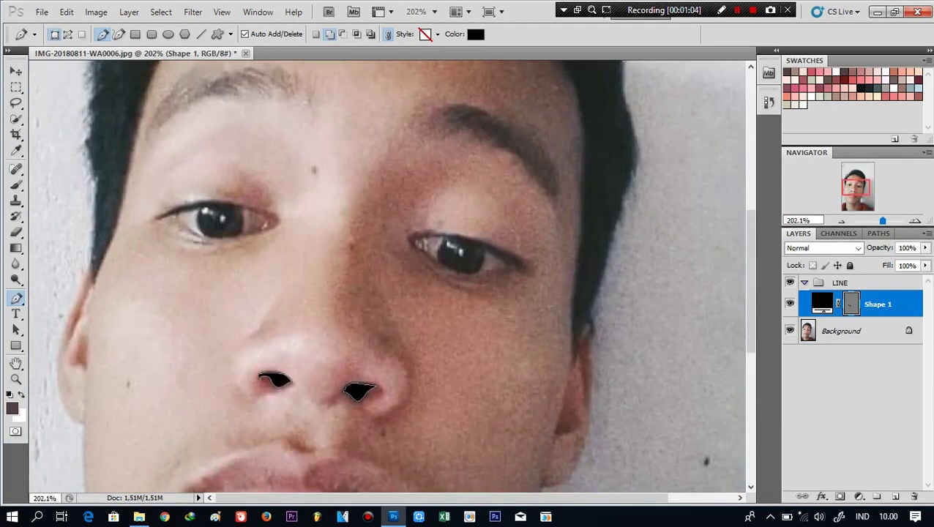
# Trace the upper eyelids and nostrils as black Pen shapes on Shape 1
pyautogui.scroll(3, 500, 229)
pyautogui.click(490, 262)
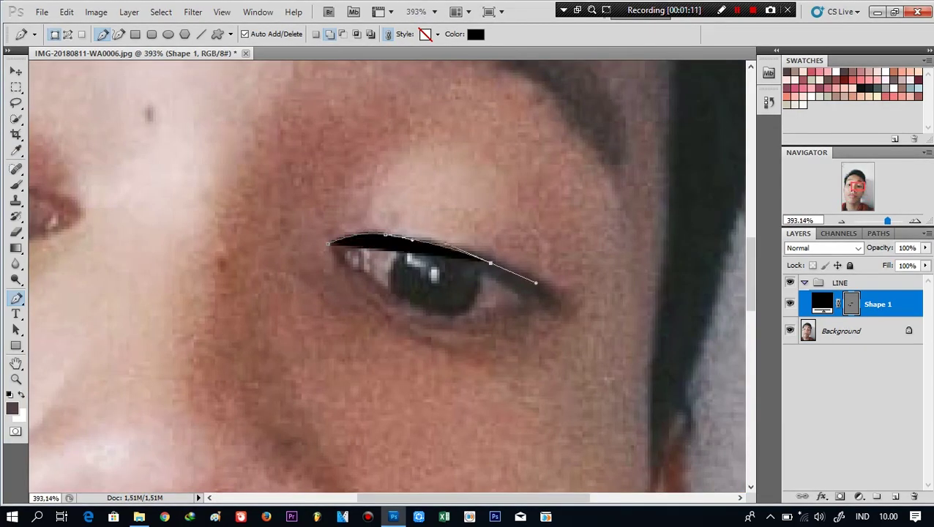
pyautogui.click(556, 298)
pyautogui.click(572, 318)
pyautogui.click(925, 247)
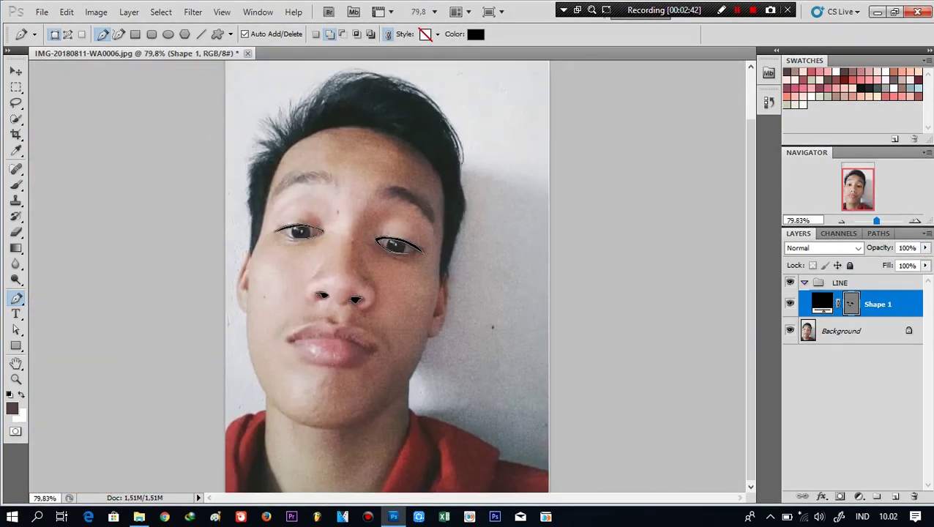
# Add a WAJAH group and trace the face outline from hairline to chin
pyautogui.click(877, 496)
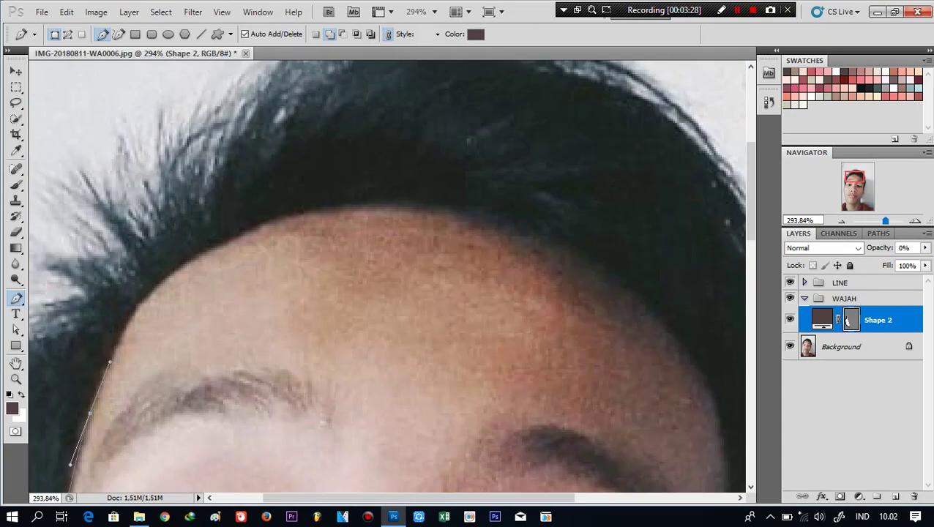
pyautogui.moveTo(165, 277); pyautogui.dragTo(205, 251)
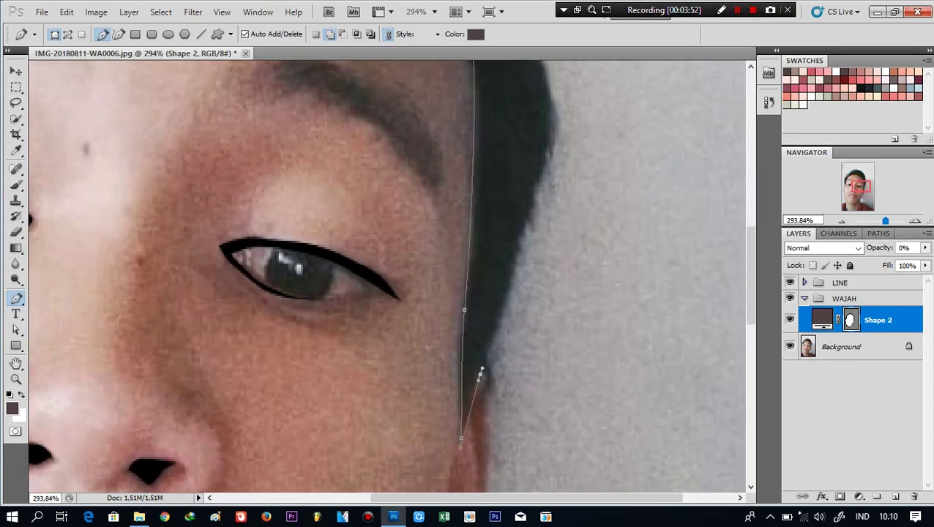
pyautogui.scroll(-5, 481, 270)
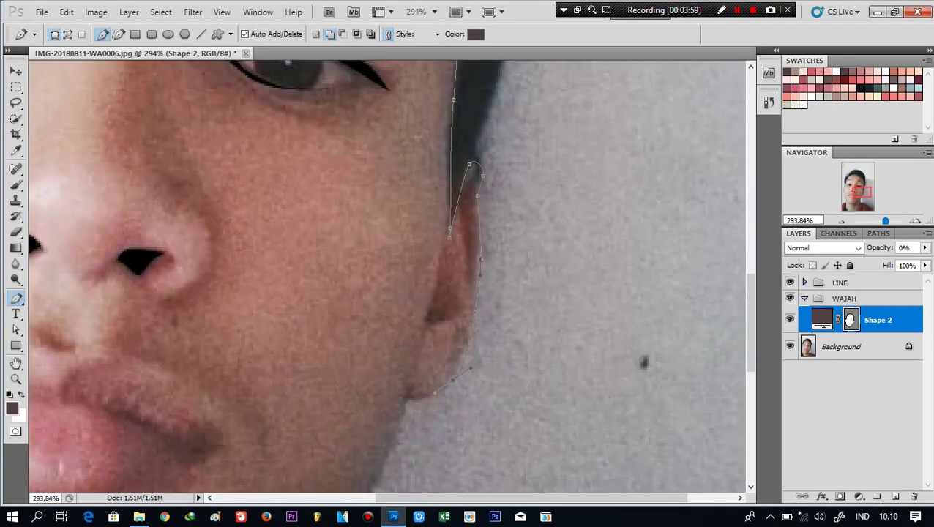
pyautogui.scroll(-5, 417, 136)
pyautogui.scroll(-5, 388, 293)
pyautogui.click(302, 268)
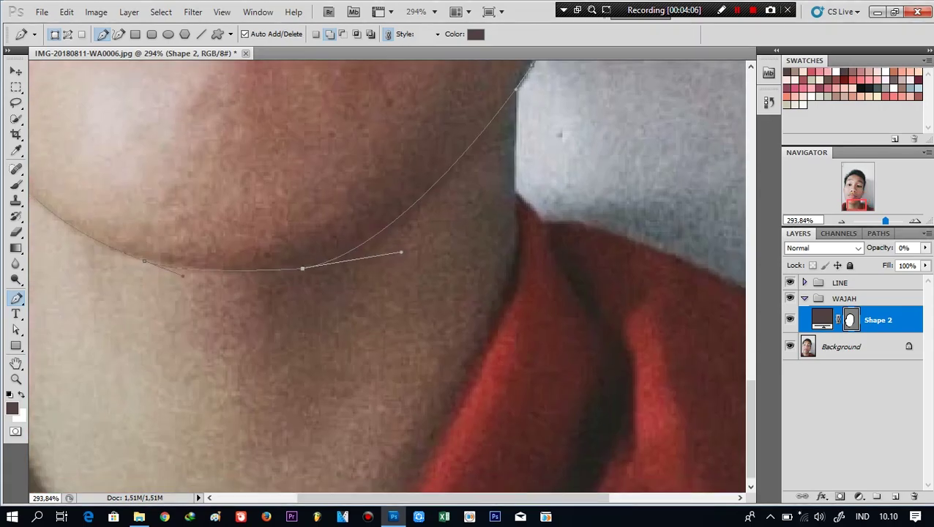
pyautogui.hotkey('ctrl', '-')
pyautogui.hotkey('ctrl', '-')
pyautogui.hotkey('ctrl', '-')
# Fill Shape 2 with a pale skin colour, hide it, and reselect Shape 1 in LINE
pyautogui.doubleClick(822, 319)
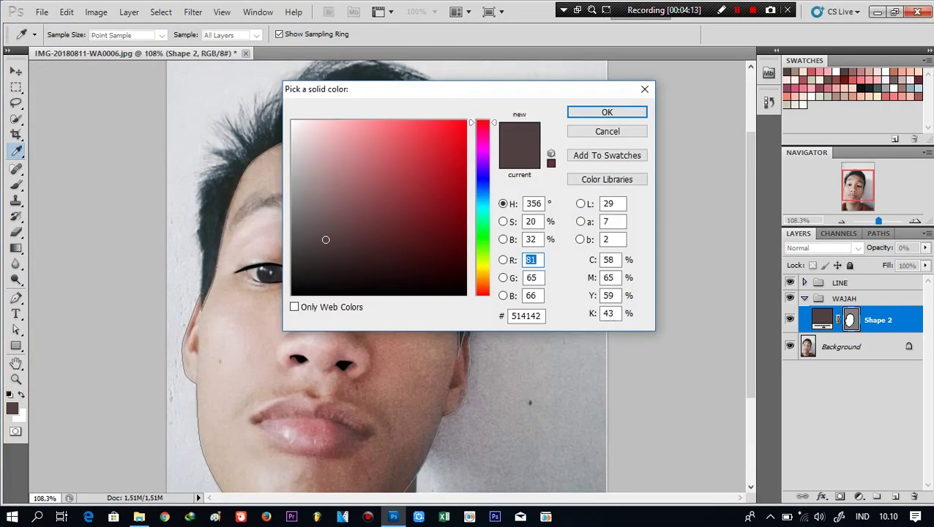
pyautogui.press('Return')
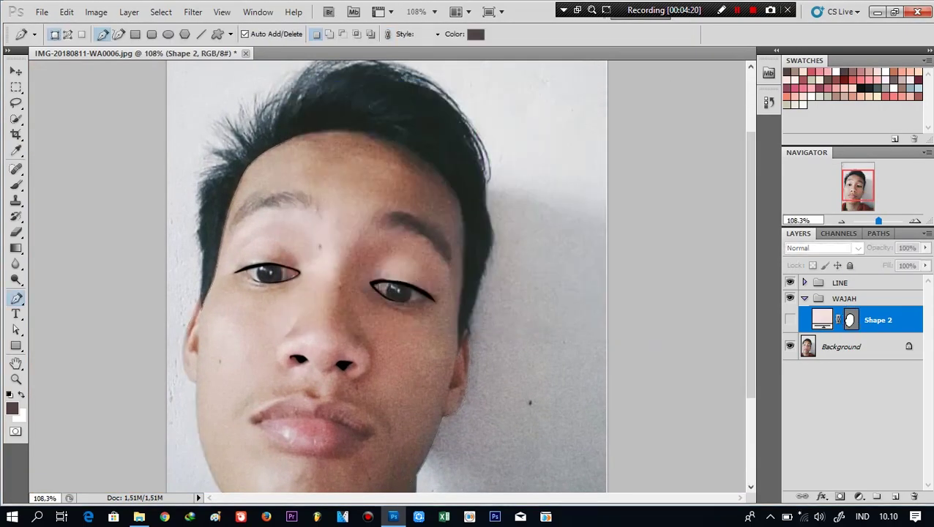
pyautogui.click(789, 319)
pyautogui.click(805, 283)
pyautogui.click(877, 303)
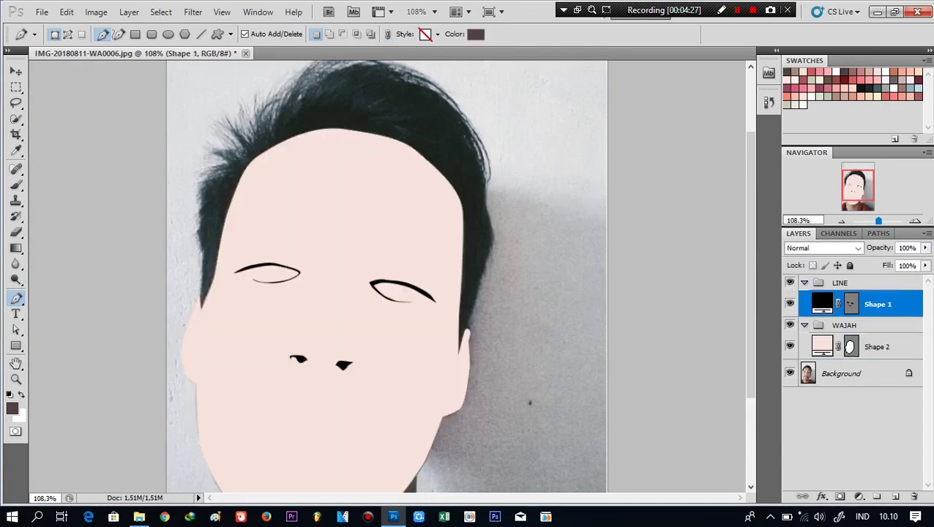
pyautogui.click(790, 346)
# Draw black lower-eyelid lines under both eyes and a cheek-edge contour stroke
pyautogui.scroll(5, 403, 293)
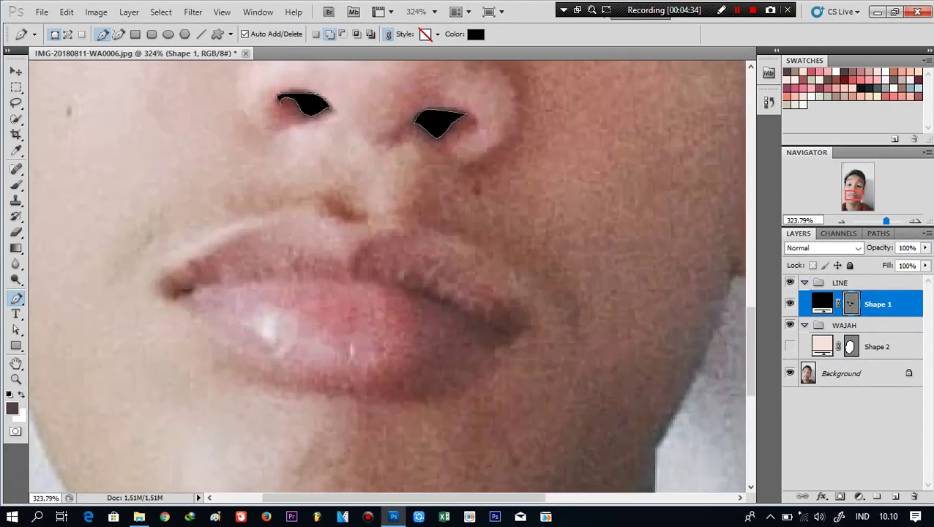
pyautogui.scroll(5, 403, 293)
pyautogui.click(344, 246)
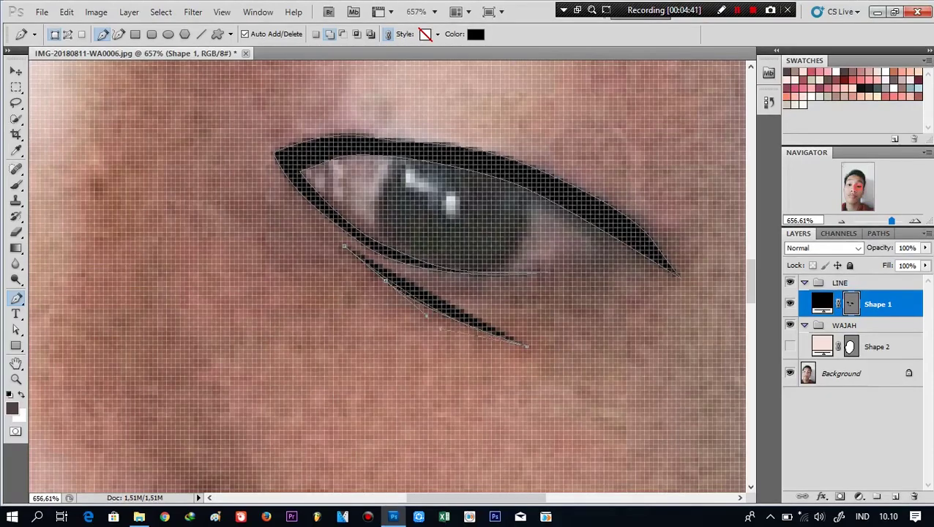
pyautogui.scroll(-2, 388, 278)
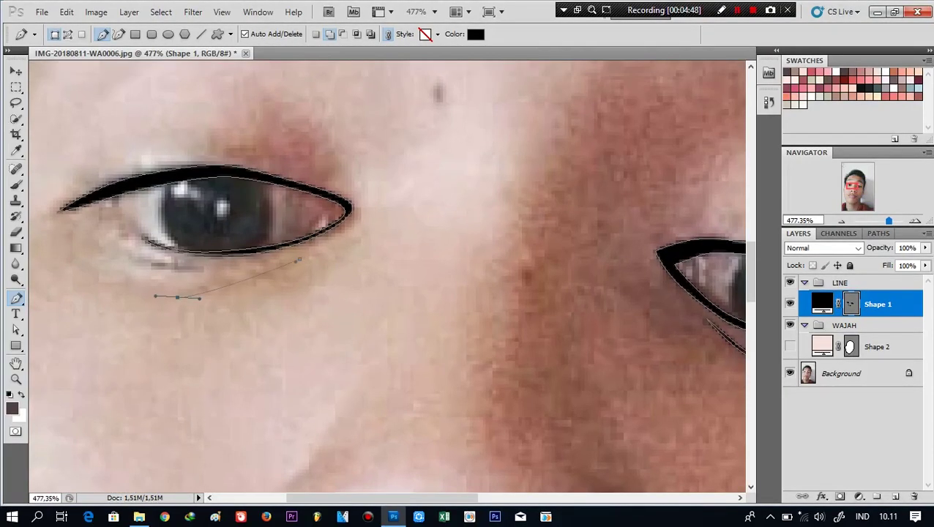
pyautogui.click(297, 260)
pyautogui.scroll(-4, 330, 264)
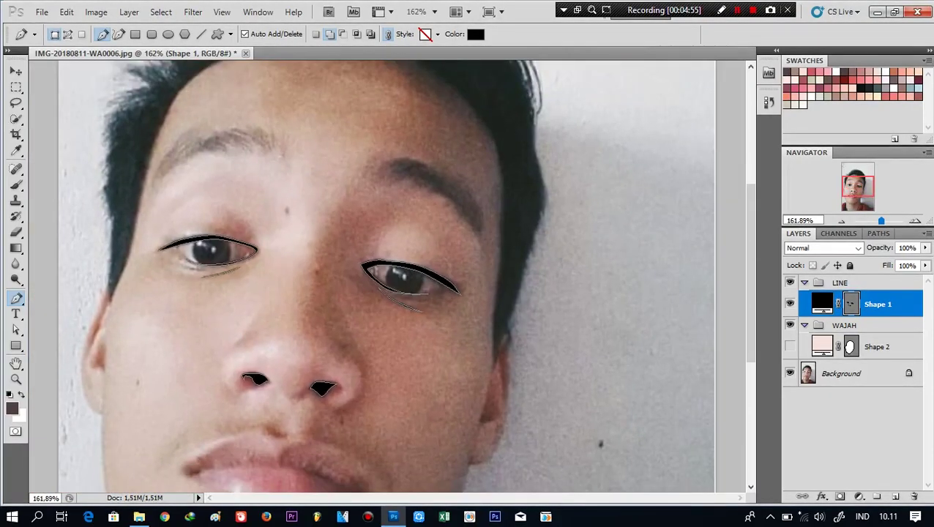
pyautogui.scroll(-1, 366, 366)
pyautogui.scroll(4, 366, 366)
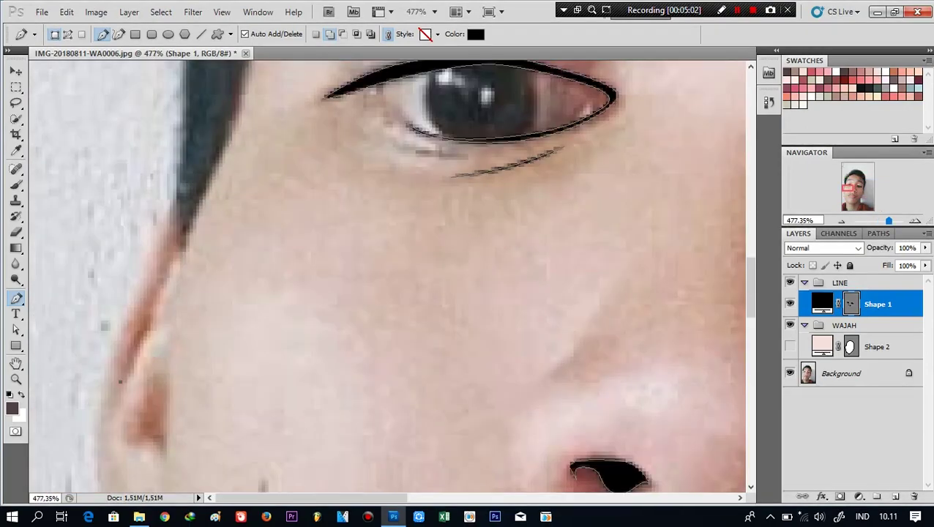
pyautogui.click(177, 241)
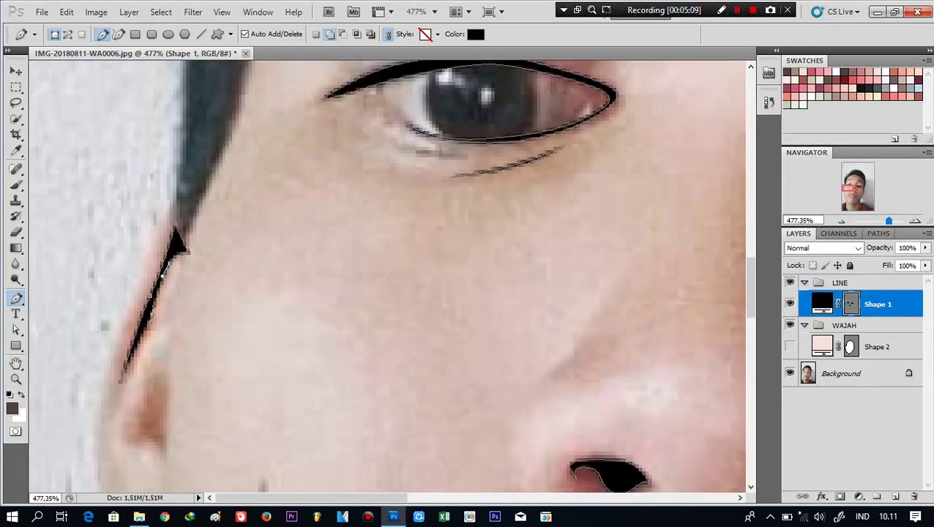
# Draw the black lip line from the mouth corner across the lips
pyautogui.scroll(-2, 147, 264)
pyautogui.scroll(-5, 388, 278)
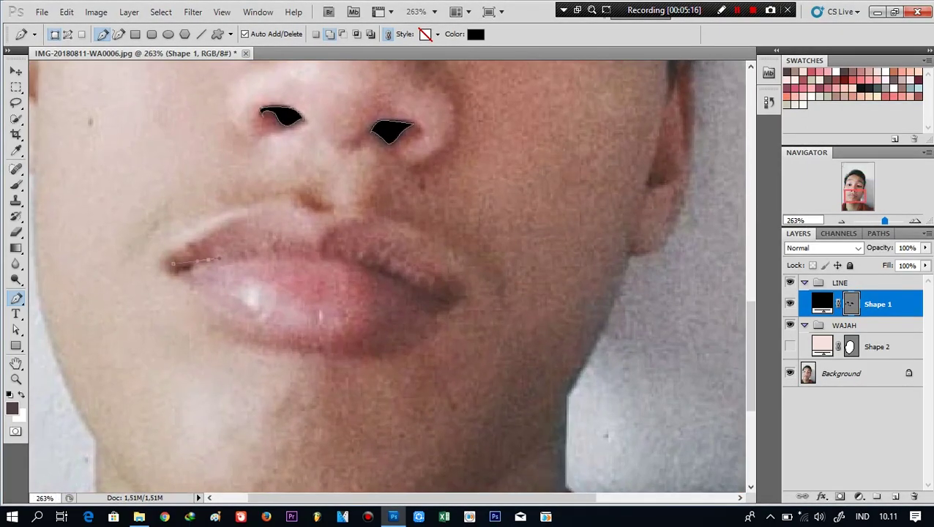
pyautogui.scroll(3, 220, 260)
pyautogui.scroll(2, 219, 263)
pyautogui.click(226, 290)
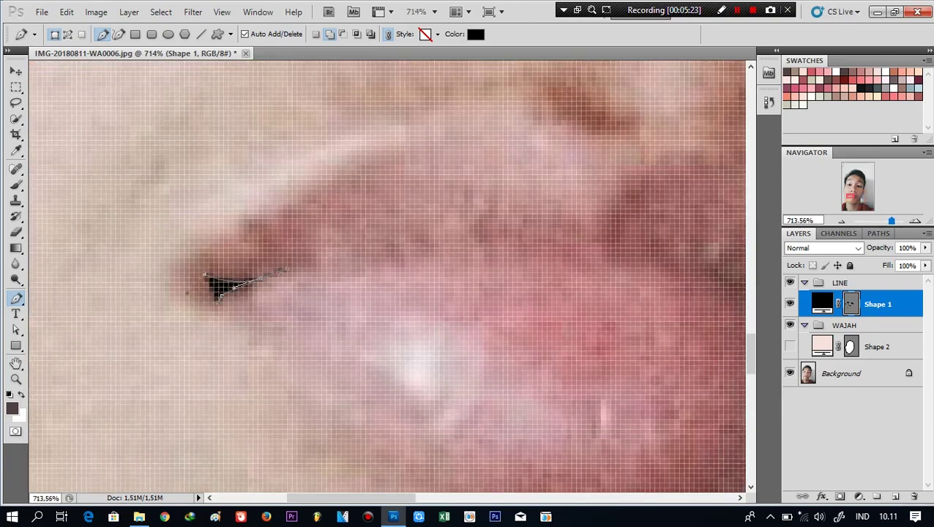
pyautogui.scroll(-3, 220, 295)
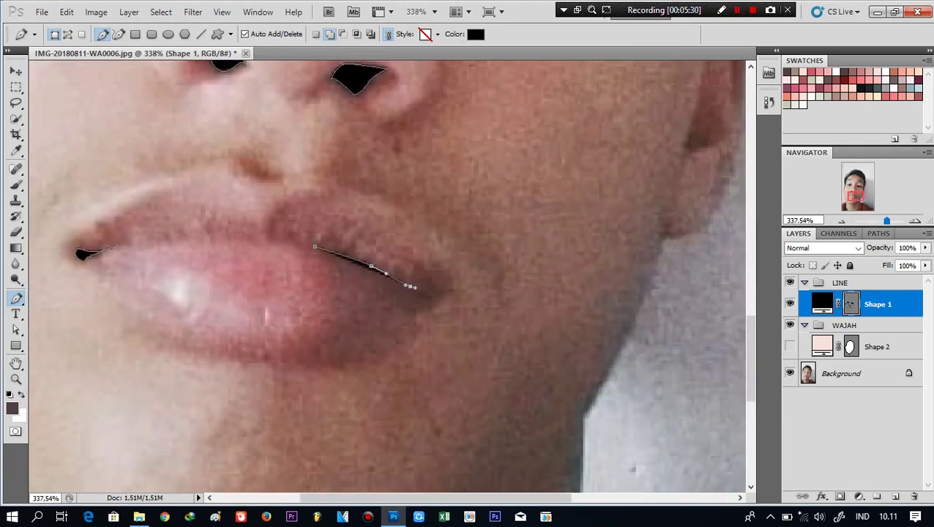
pyautogui.click(428, 296)
# Add two small black triangle marks where the ear meets the jaw
pyautogui.scroll(-4, 334, 386)
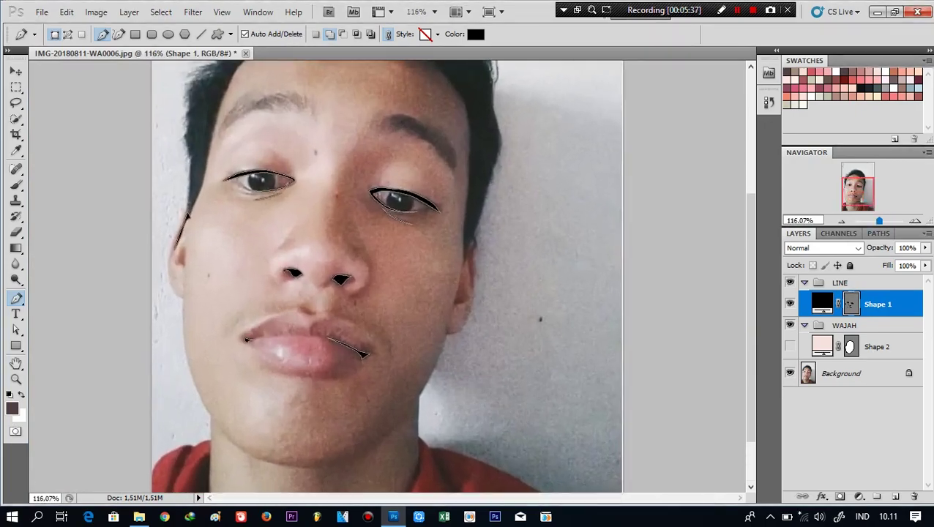
pyautogui.scroll(3, 334, 366)
pyautogui.scroll(3, 399, 357)
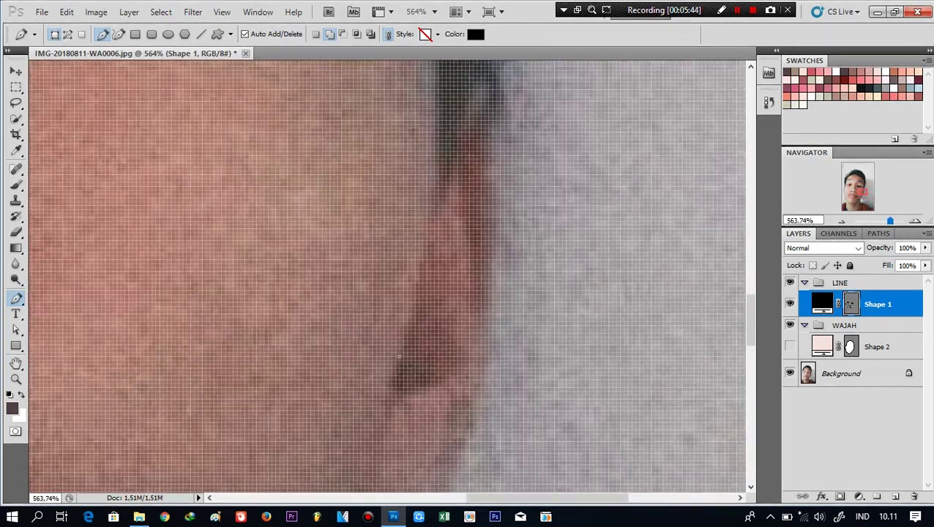
pyautogui.click(399, 357)
pyautogui.click(393, 389)
pyautogui.click(425, 386)
pyautogui.scroll(-4, 415, 399)
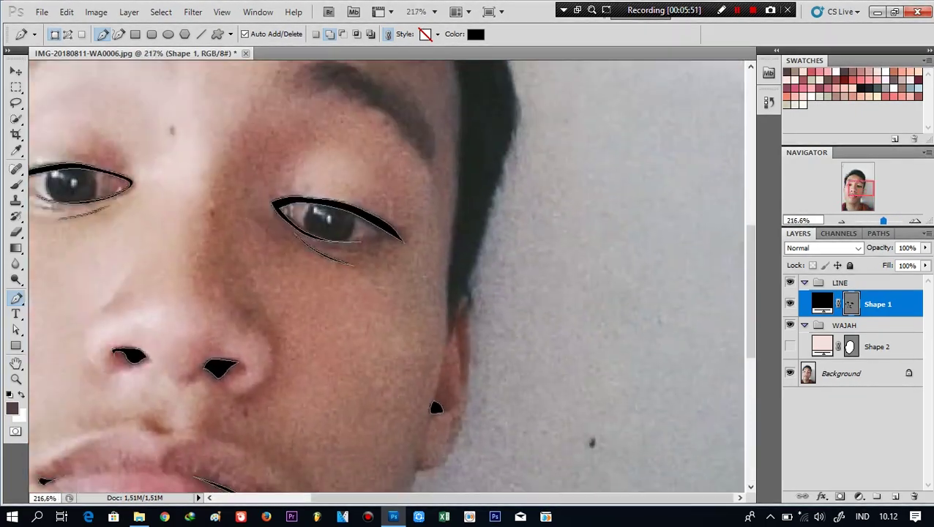
pyautogui.scroll(4, 414, 399)
pyautogui.click(415, 400)
pyautogui.click(413, 427)
pyautogui.click(439, 424)
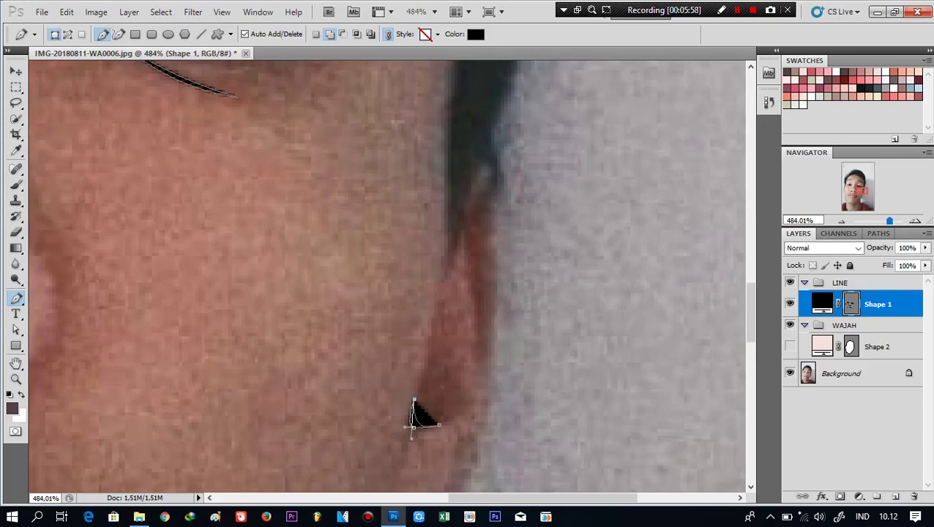
pyautogui.scroll(-5, 414, 428)
pyautogui.scroll(3, 244, 238)
# Trace thin and tapered black eyebrow strokes out to the brow's outer tip
pyautogui.scroll(2, 244, 238)
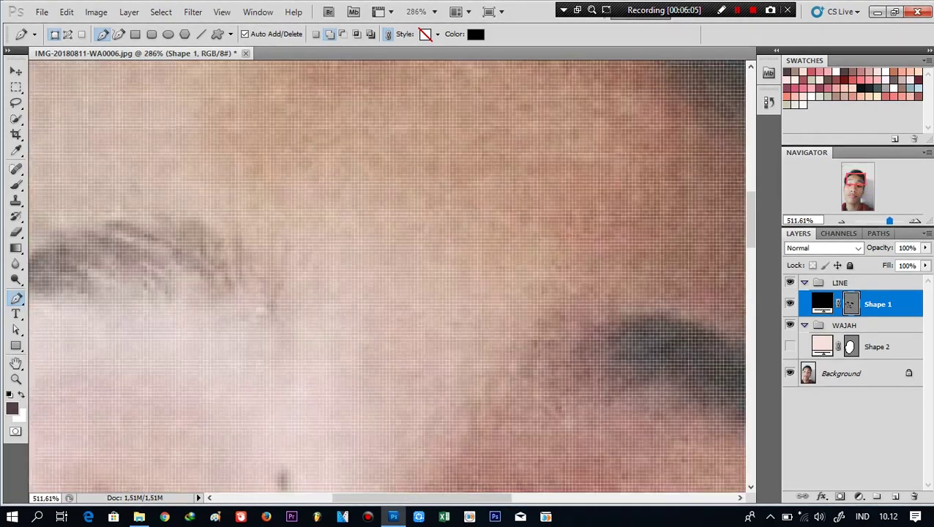
pyautogui.click(539, 221)
pyautogui.click(553, 297)
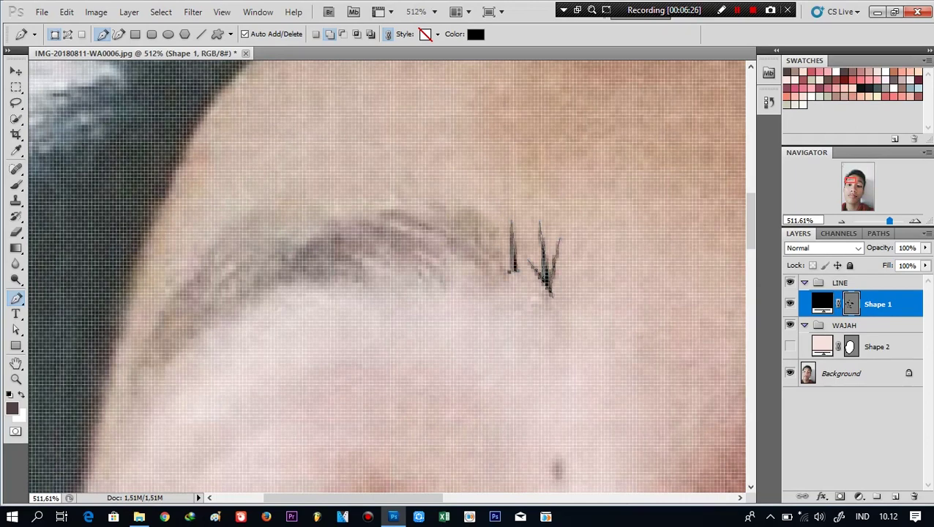
pyautogui.click(420, 194)
pyautogui.moveTo(365, 203); pyautogui.dragTo(403, 212)
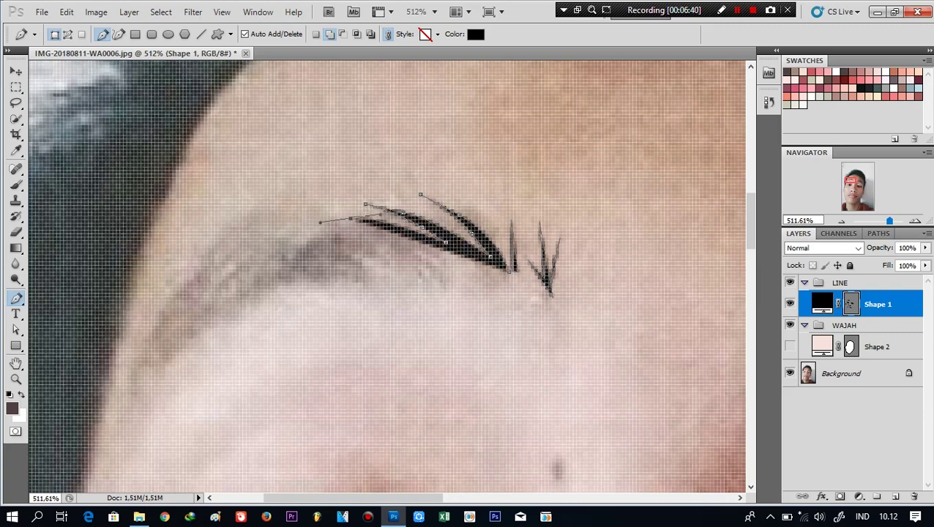
pyautogui.click(322, 217)
pyautogui.click(265, 282)
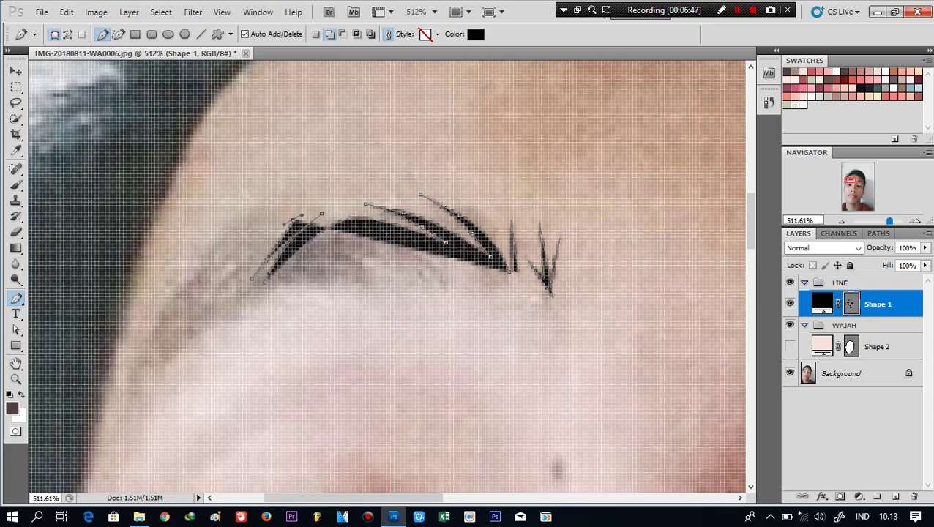
pyautogui.click(206, 314)
pyautogui.moveTo(223, 265); pyautogui.dragTo(243, 220)
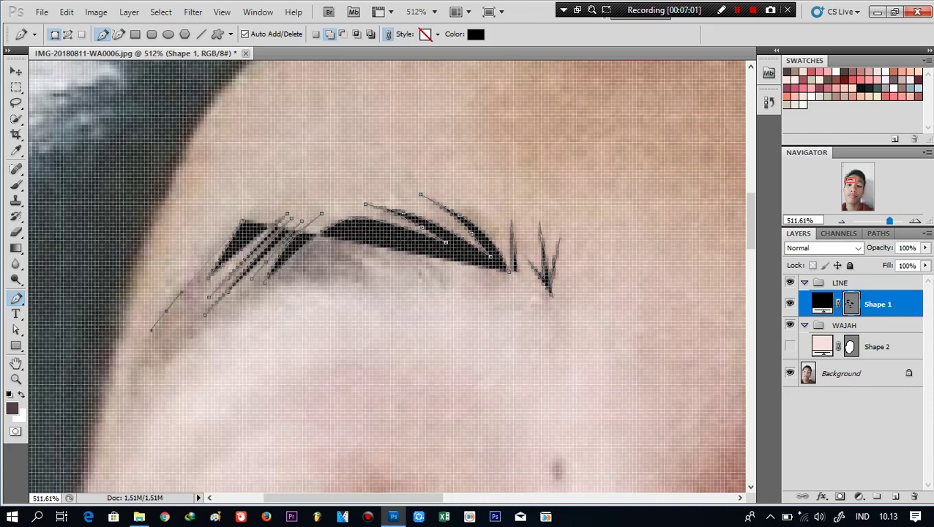
pyautogui.click(137, 380)
# Extend the curved eyebrow path toward the brow's tail and reshape its end
pyautogui.moveTo(925, 247); pyautogui.dragTo(850, 266)
pyautogui.moveTo(249, 300); pyautogui.dragTo(300, 282)
pyautogui.moveTo(176, 311); pyautogui.dragTo(193, 293)
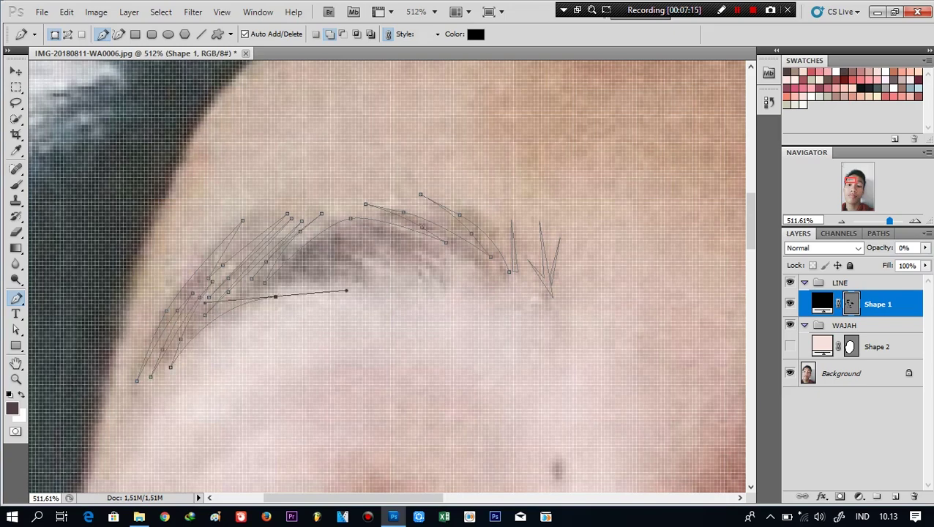
pyautogui.moveTo(275, 297); pyautogui.dragTo(372, 297)
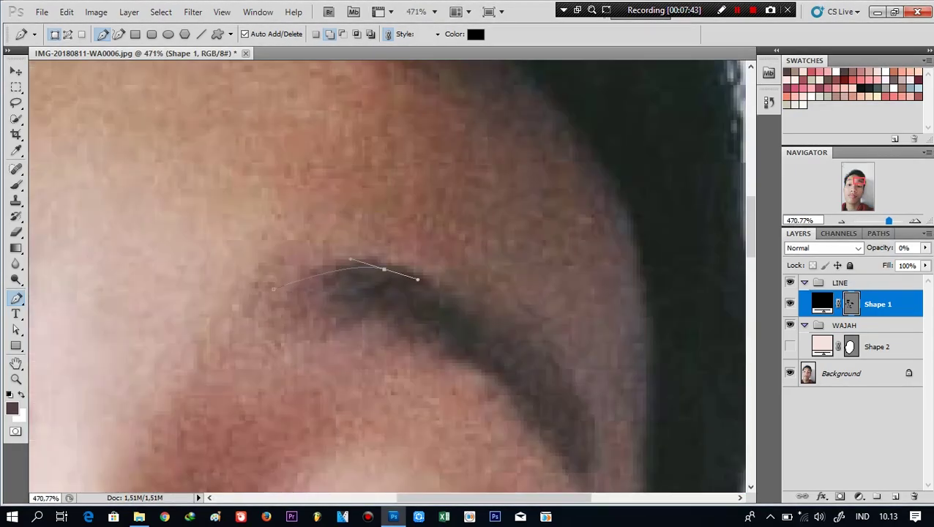
pyautogui.moveTo(418, 279); pyautogui.dragTo(422, 277)
pyautogui.click(466, 296)
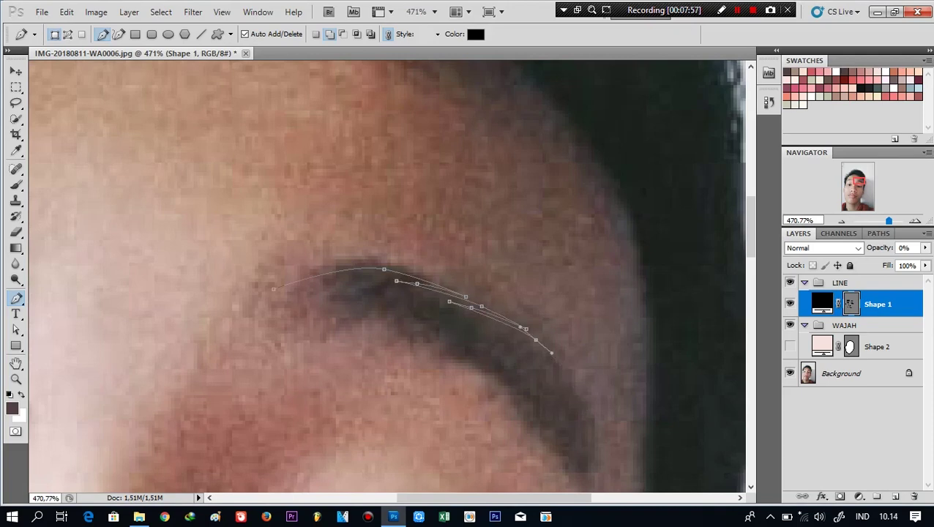
pyautogui.moveTo(574, 386); pyautogui.dragTo(587, 408)
pyautogui.moveTo(588, 409); pyautogui.dragTo(563, 309)
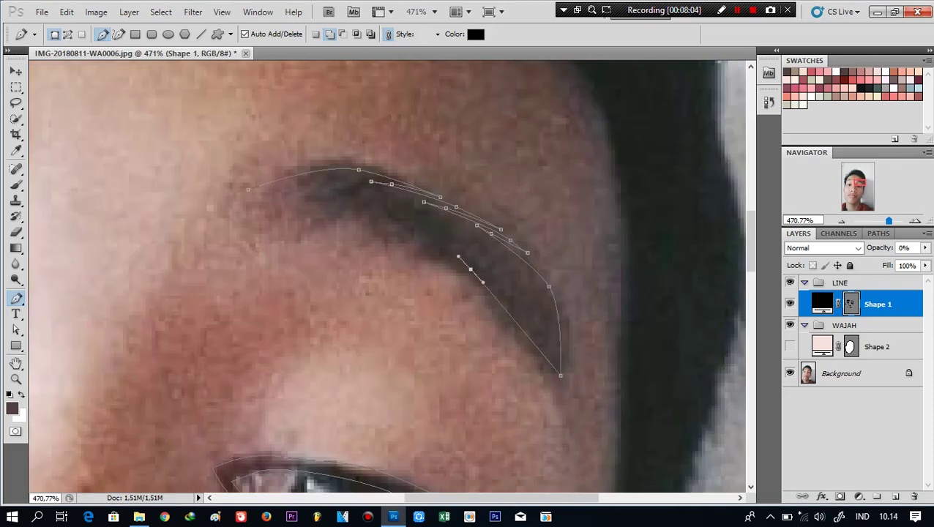
pyautogui.moveTo(470, 269); pyautogui.dragTo(449, 258)
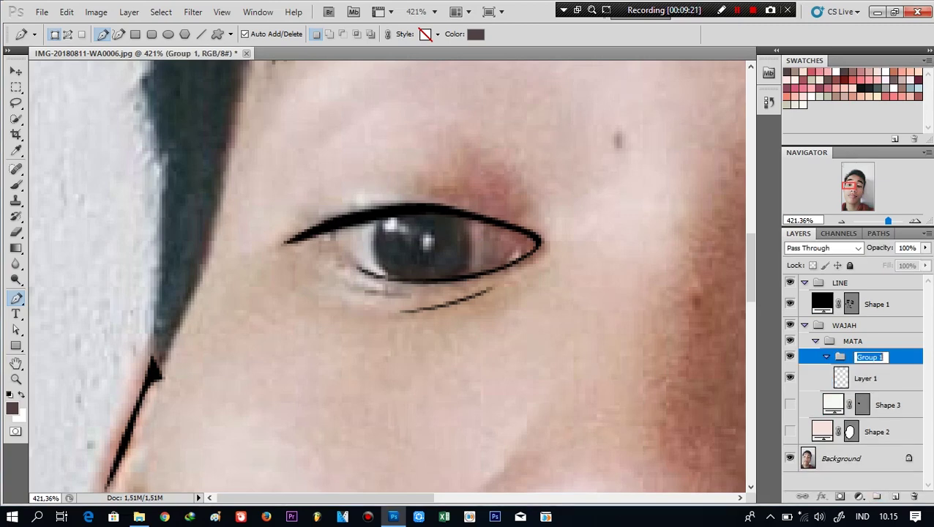
# Name the new group LINGKARAN and mask the MATA group to the eye shape
pyautogui.write('GJARAN')
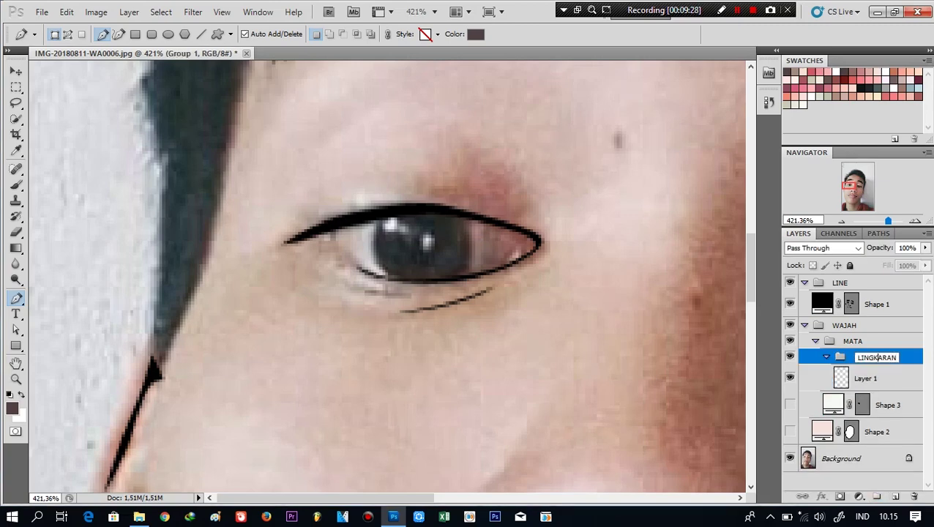
pyautogui.press('Return')
pyautogui.click(790, 405)
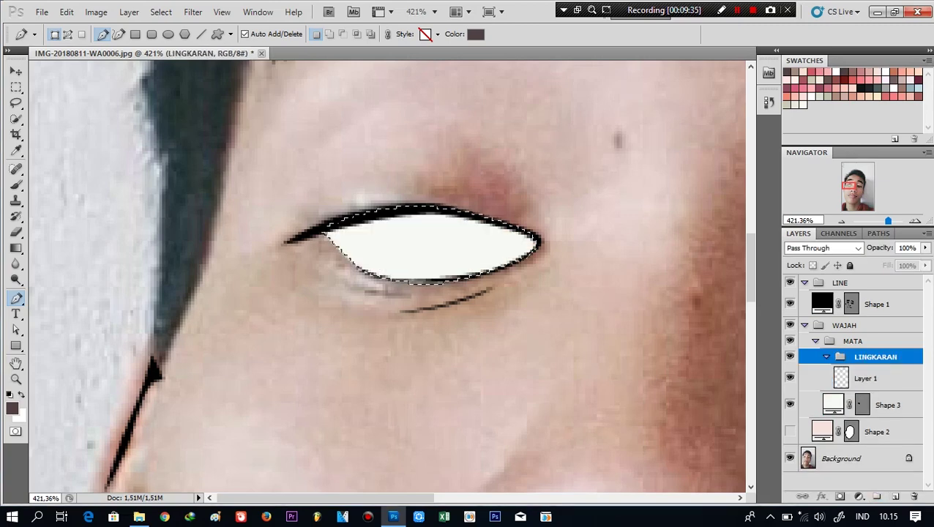
pyautogui.click(878, 341)
pyautogui.click(840, 497)
pyautogui.click(875, 367)
pyautogui.click(790, 415)
pyautogui.click(867, 389)
# Fill a circular iris selection on Layer 1 with brown, then hide it
pyautogui.click(16, 87)
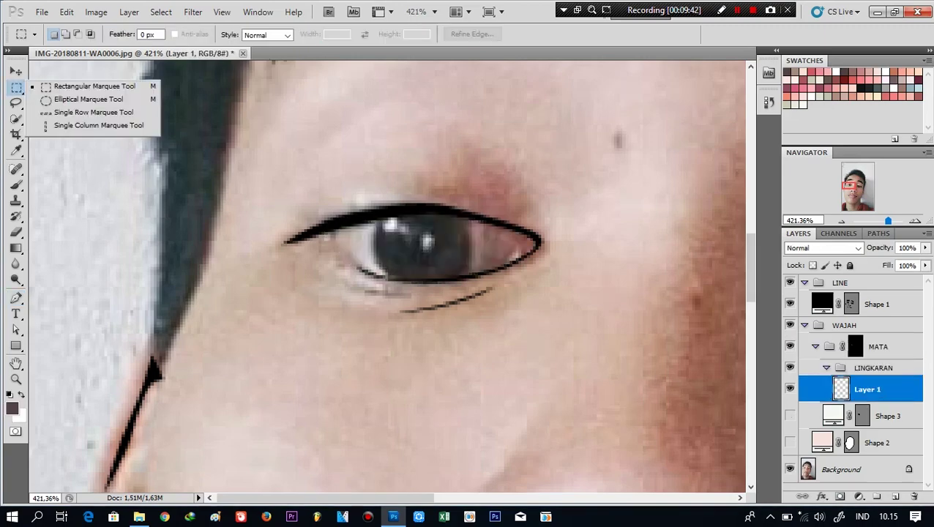
pyautogui.click(66, 102)
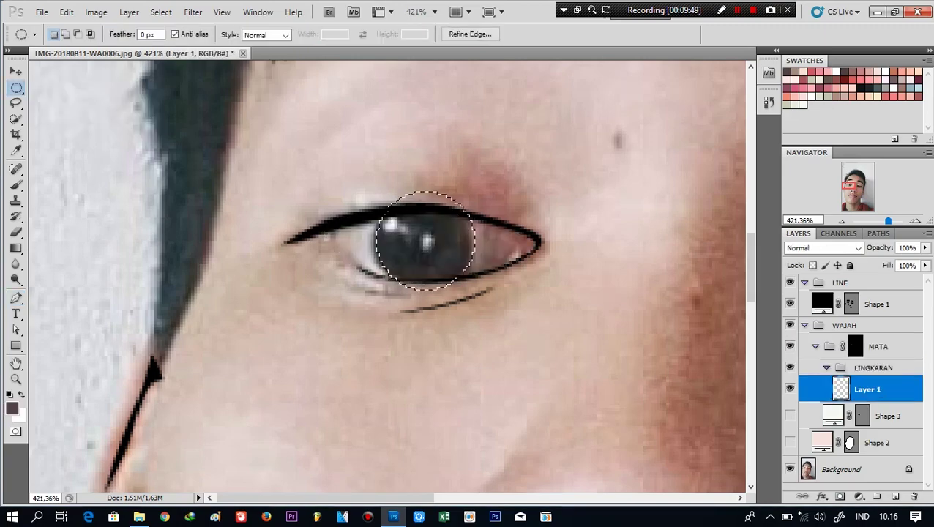
pyautogui.rightClick(457, 267)
pyautogui.click(480, 191)
pyautogui.click(496, 155)
pyautogui.click(426, 191)
pyautogui.click(590, 111)
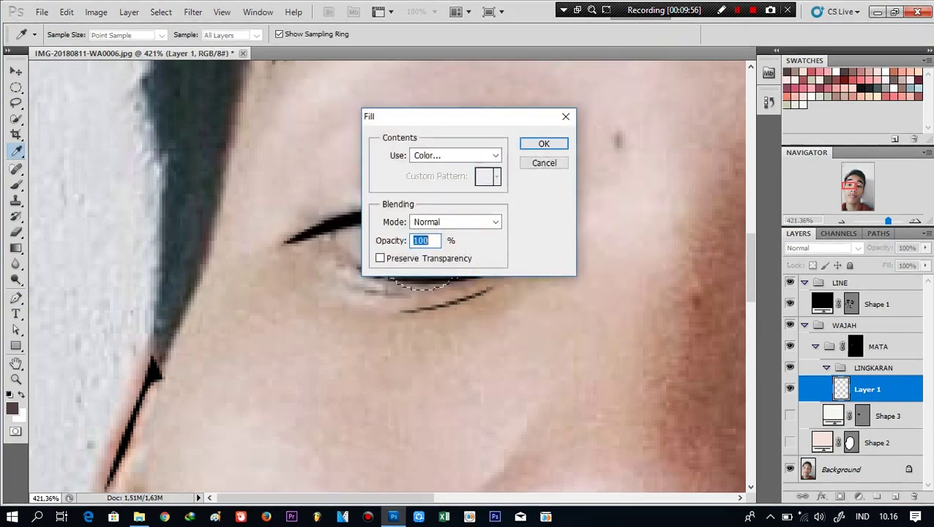
pyautogui.click(544, 144)
pyautogui.click(790, 389)
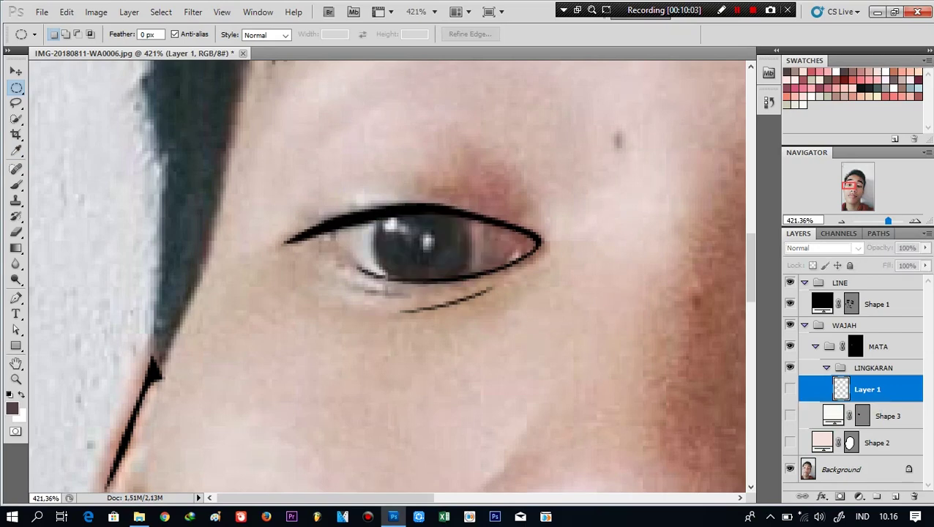
pyautogui.click(874, 368)
pyautogui.click(867, 389)
# Draw Shape 4 with curved edges enclosing the whole iris
pyautogui.press('p')
pyautogui.click(471, 233)
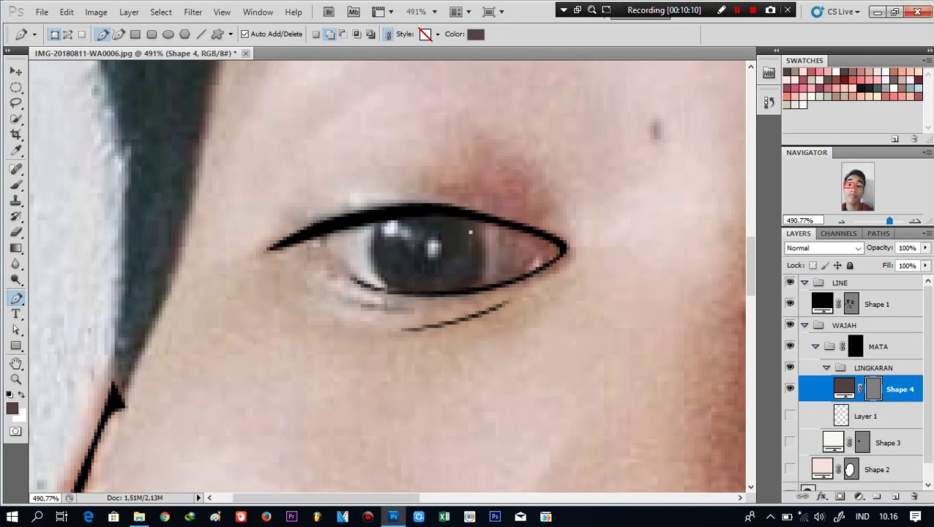
pyautogui.click(470, 279)
pyautogui.click(424, 292)
pyautogui.click(390, 278)
pyautogui.moveTo(470, 279); pyautogui.dragTo(484, 264)
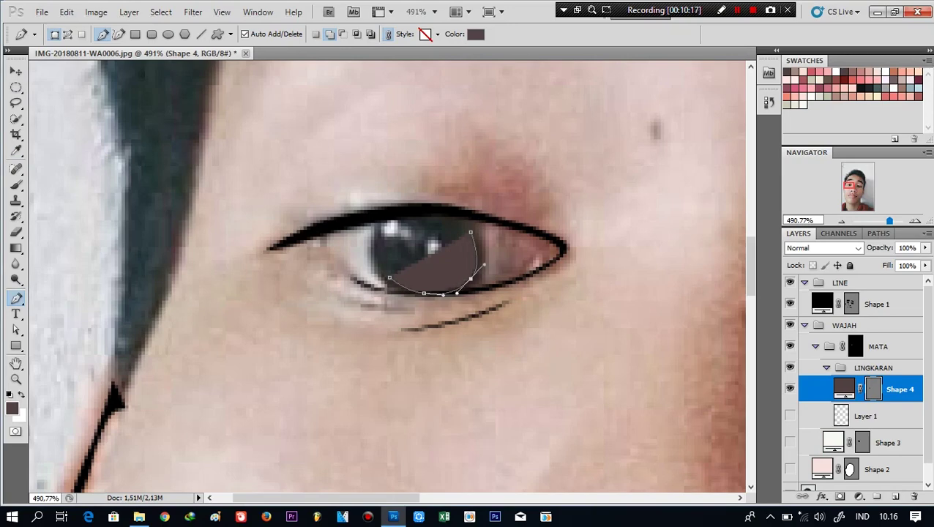
pyautogui.click(376, 248)
pyautogui.click(410, 218)
pyautogui.moveTo(377, 221)
pyautogui.mouseDown()
pyautogui.moveTo(381, 276)
pyautogui.moveTo(469, 315)
pyautogui.mouseUp()
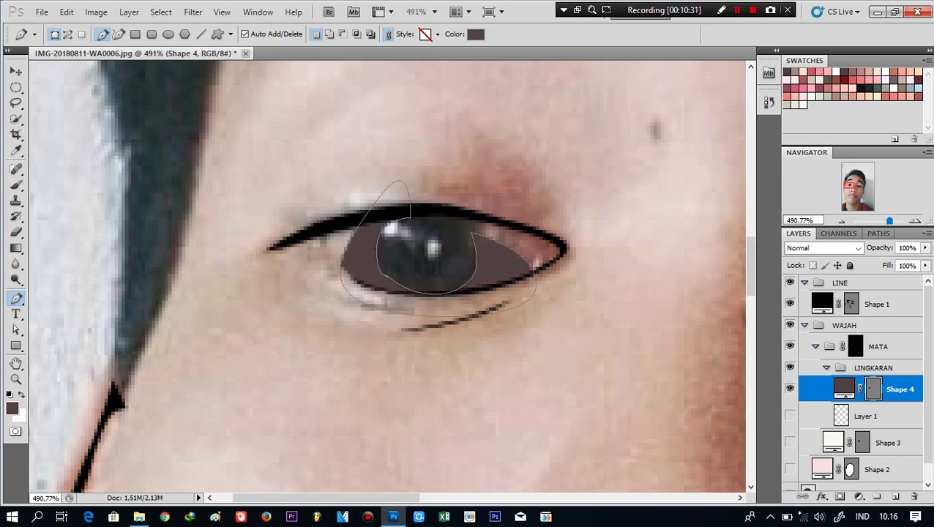
# Mask LINGKARAN to the iris circle and colour Shape 4 dark brown
pyautogui.click(790, 415)
pyautogui.click(866, 415)
pyautogui.keyDown('ctrl'); pyautogui.click(841, 415); pyautogui.keyUp('ctrl')
pyautogui.click(873, 367)
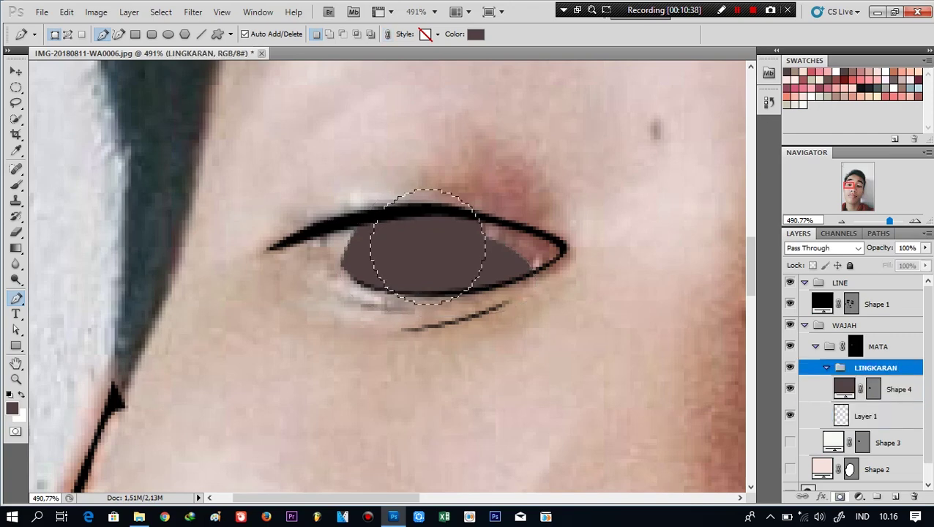
pyautogui.click(840, 496)
pyautogui.click(900, 399)
pyautogui.doubleClick(844, 400)
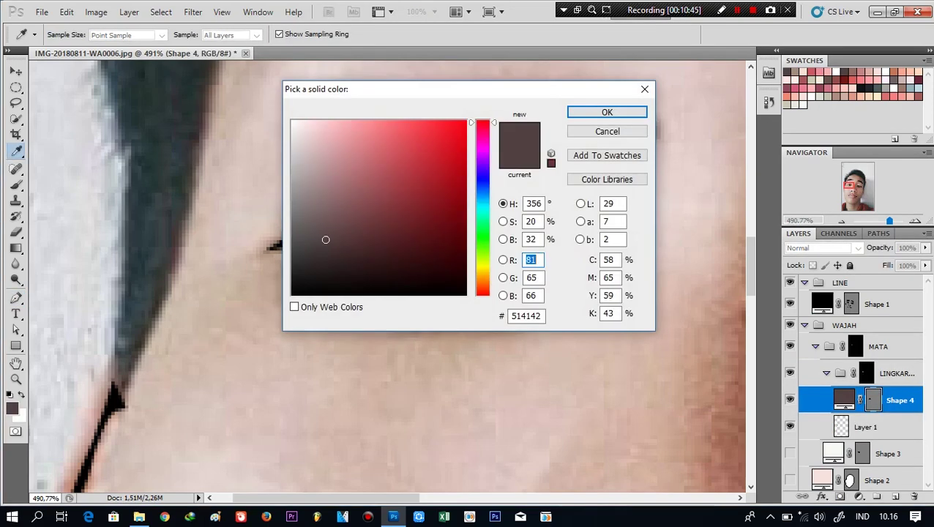
pyautogui.press('Return')
# Duplicate the iris circle layer and place the copy above Shape 4
pyautogui.press('v')
pyautogui.press('p')
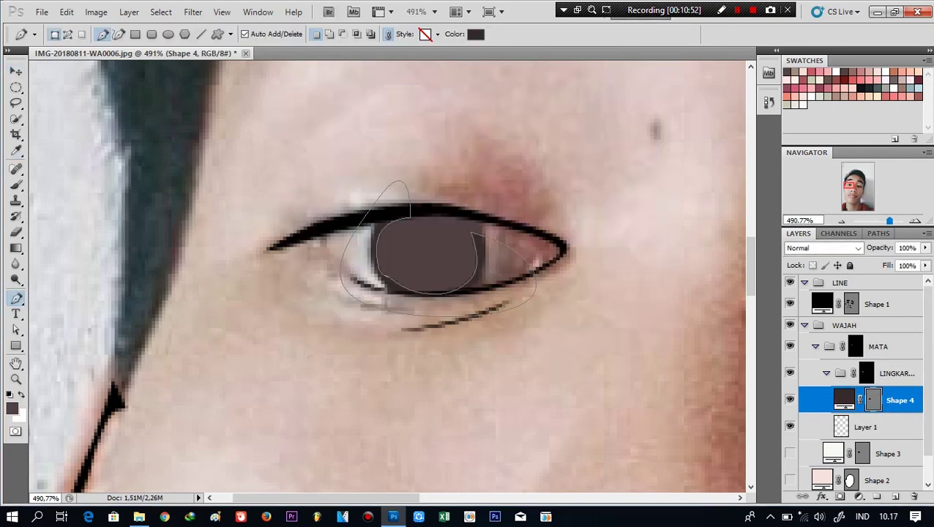
pyautogui.click(865, 426)
pyautogui.hotkey('ctrl', 'j')
pyautogui.moveTo(876, 427); pyautogui.dragTo(876, 400)
# Fill the circle copy dark brown and shrink it into a pupil, hiding the original circle
pyautogui.keyDown('ctrl'); pyautogui.click(842, 400); pyautogui.keyUp('ctrl')
pyautogui.press('m')
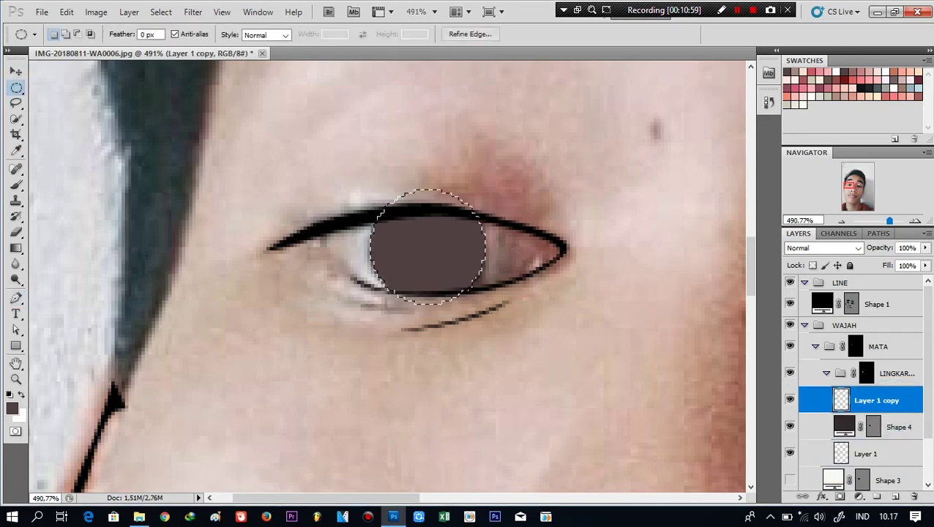
pyautogui.hotkey('shift', 'F5')
pyautogui.click(325, 265)
pyautogui.press('Return')
pyautogui.press('Return')
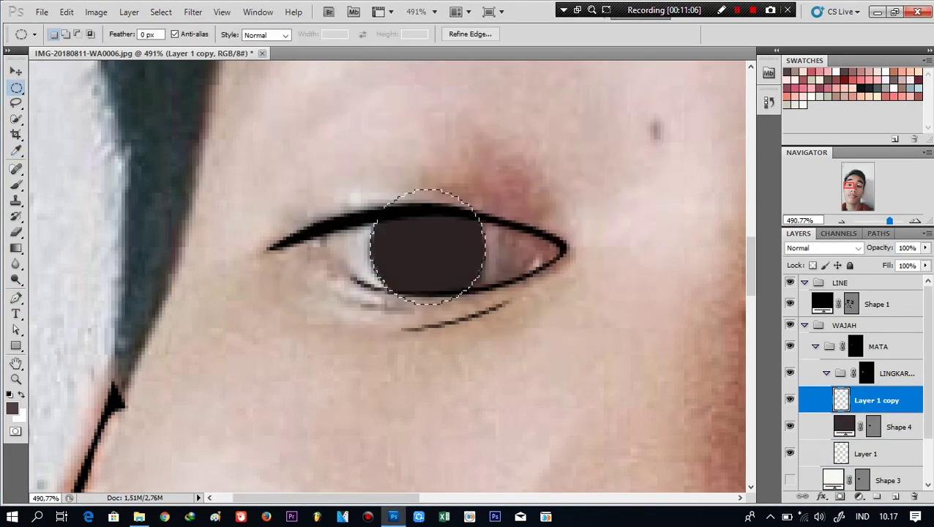
pyautogui.hotkey('ctrl', 't')
pyautogui.moveTo(483, 192); pyautogui.dragTo(454, 221)
pyautogui.press('Return')
pyautogui.click(790, 454)
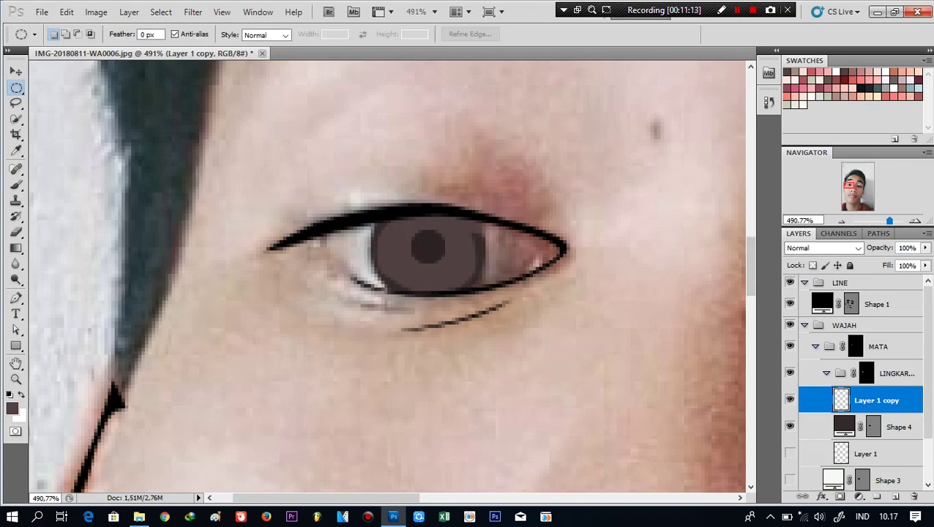
pyautogui.press('p')
# Draw Shape 5 as a ring of inner and outer outlines around the iris
pyautogui.hotkey('alt', '[')
pyautogui.hotkey('alt', '[')
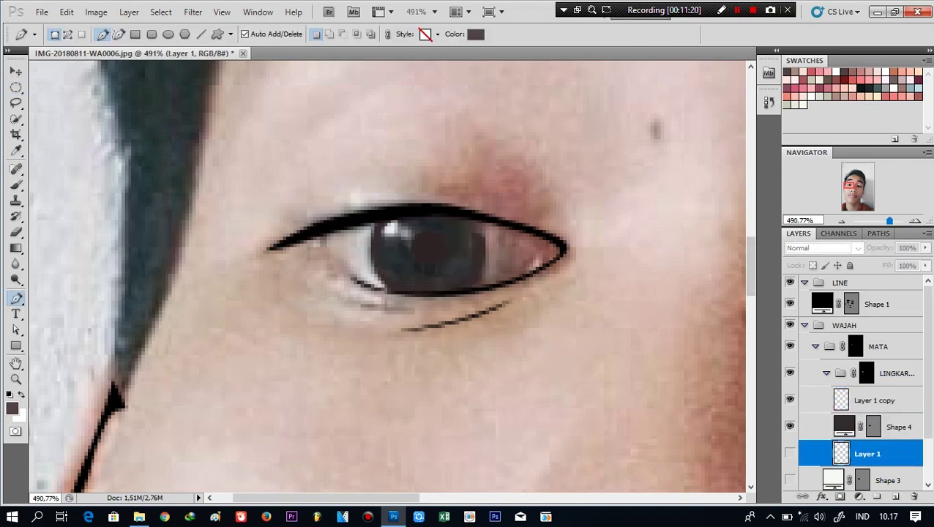
pyautogui.click(469, 224)
pyautogui.moveTo(442, 276); pyautogui.dragTo(417, 283)
pyautogui.click(395, 265)
pyautogui.click(401, 215)
pyautogui.click(468, 224)
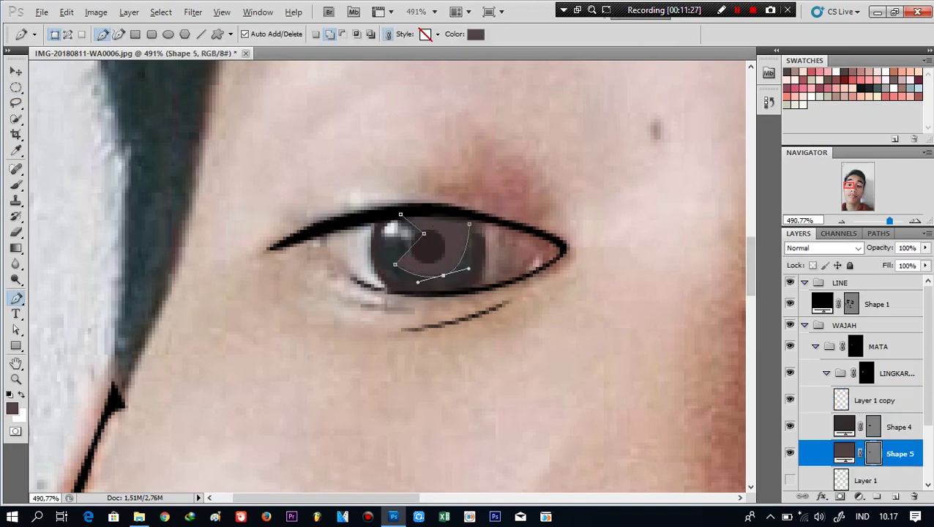
pyautogui.click(396, 217)
pyautogui.click(357, 221)
pyautogui.moveTo(512, 249); pyautogui.dragTo(505, 293)
pyautogui.click(480, 217)
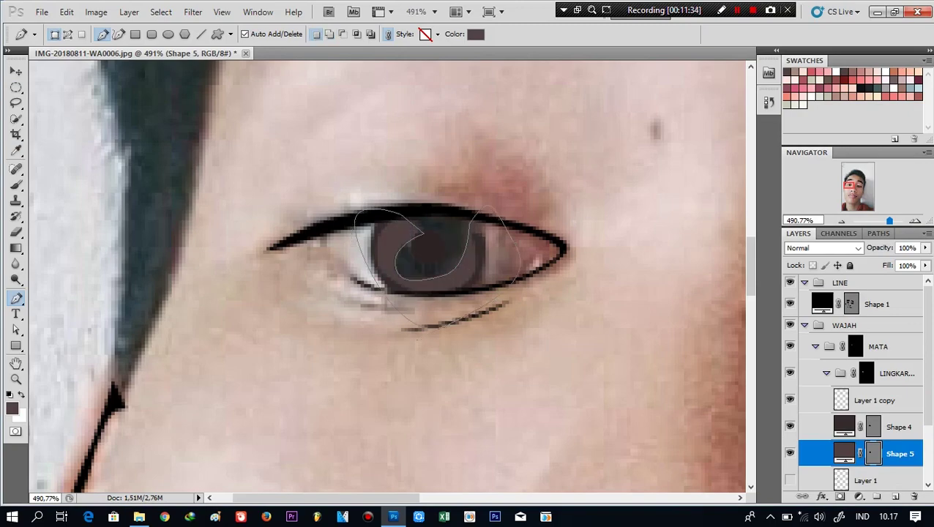
# Colour the ring greyish-brown #645152 and start Shape 6 shading on the iris
pyautogui.doubleClick(844, 454)
pyautogui.moveTo(440, 83); pyautogui.dragTo(681, 164)
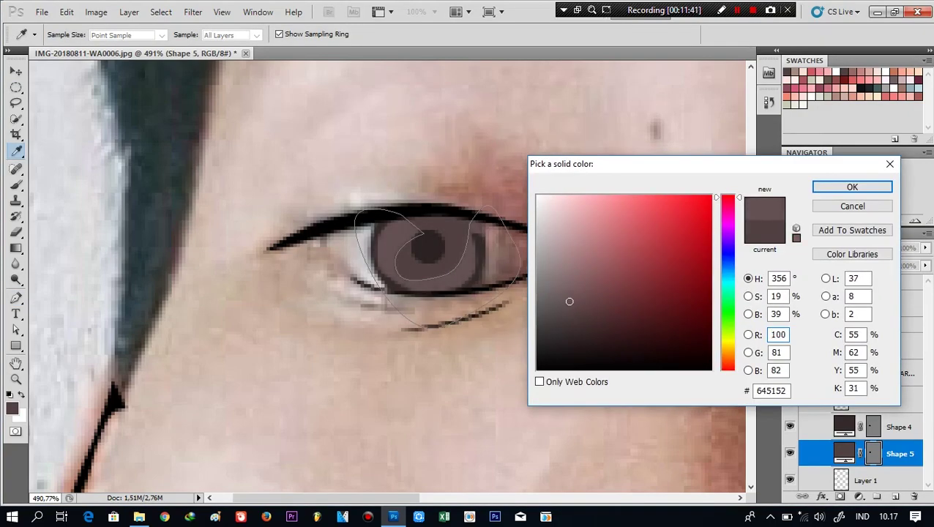
pyautogui.click(852, 187)
pyautogui.click(871, 483)
pyautogui.click(421, 269)
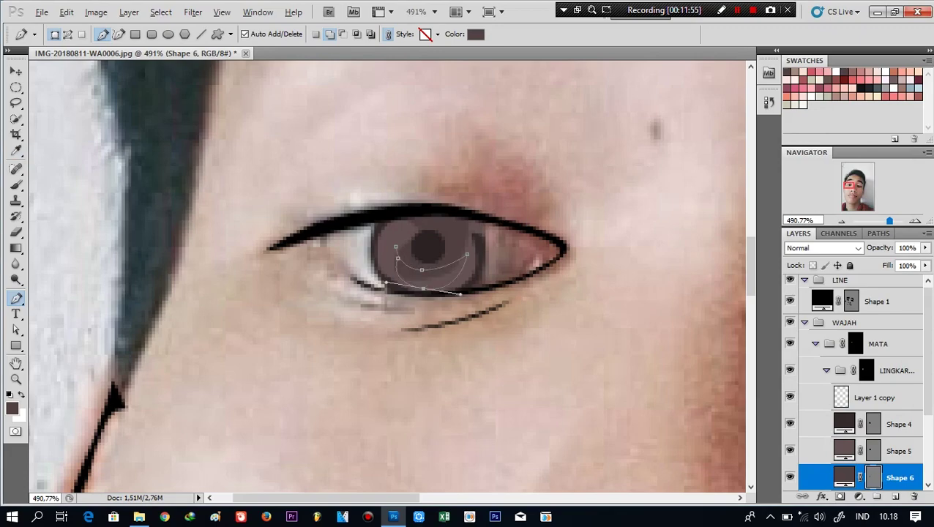
# Raise the bottom point and adjust the lower curve of the Shape 6 iris shading
pyautogui.scroll(3, 422, 233)
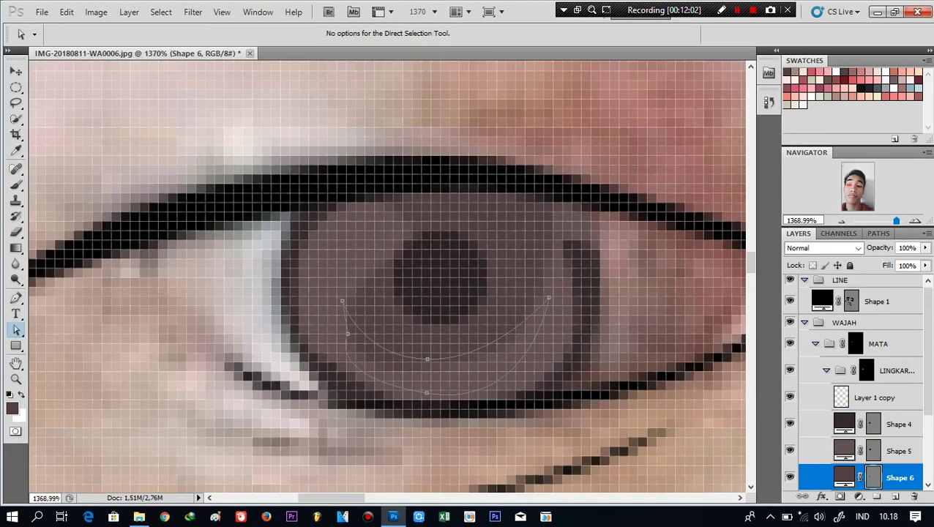
pyautogui.moveTo(427, 358); pyautogui.dragTo(438, 343)
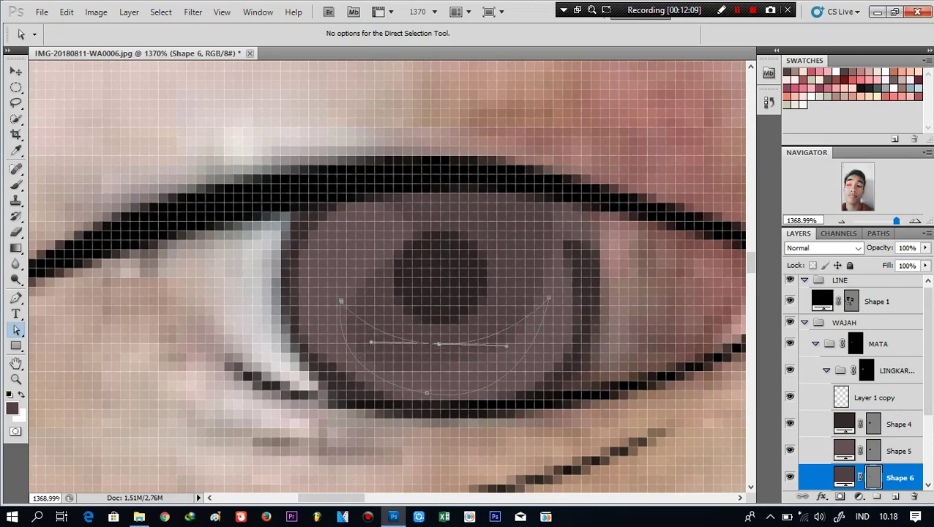
pyautogui.moveTo(529, 410); pyautogui.dragTo(530, 402)
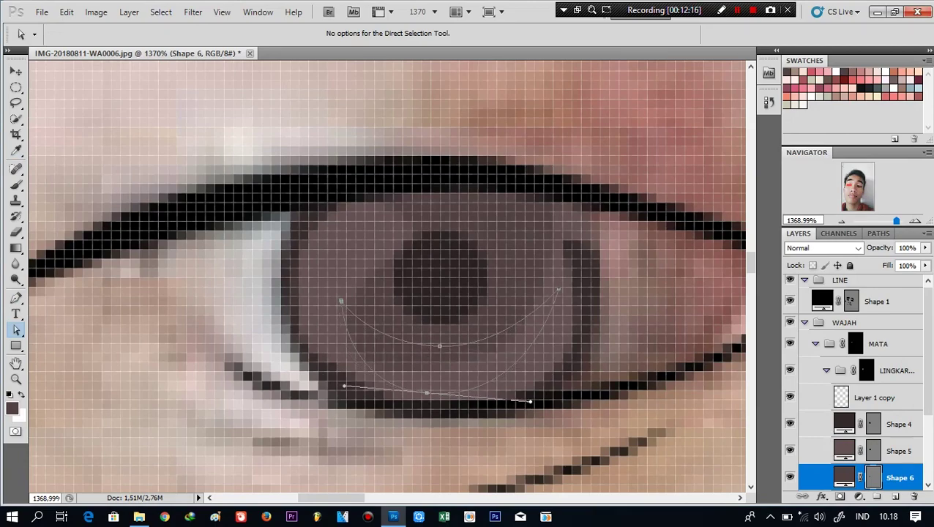
pyautogui.scroll(-4, 378, 309)
# Give Shape 6 a darker shading colour and move it above the ring shape
pyautogui.press('v')
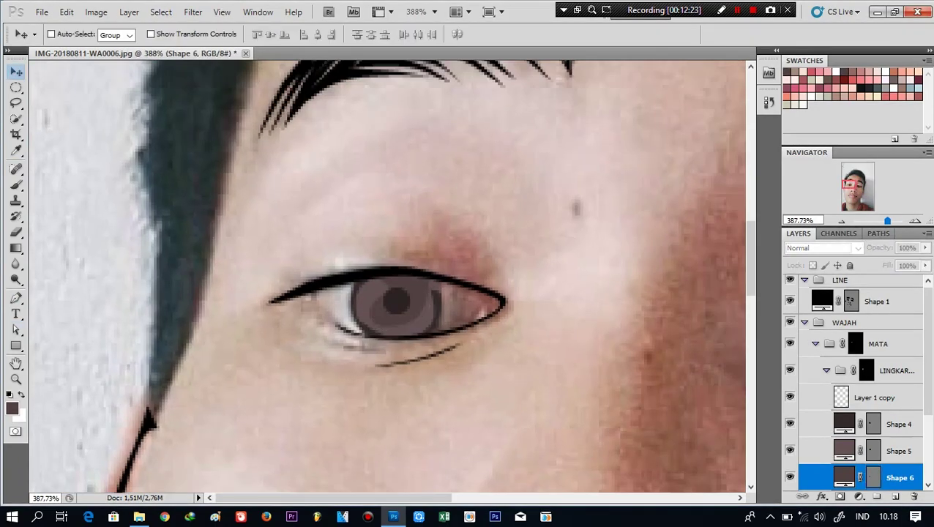
pyautogui.doubleClick(844, 477)
pyautogui.click(571, 331)
pyautogui.click(857, 186)
pyautogui.moveTo(899, 477); pyautogui.dragTo(900, 440)
pyautogui.doubleClick(844, 451)
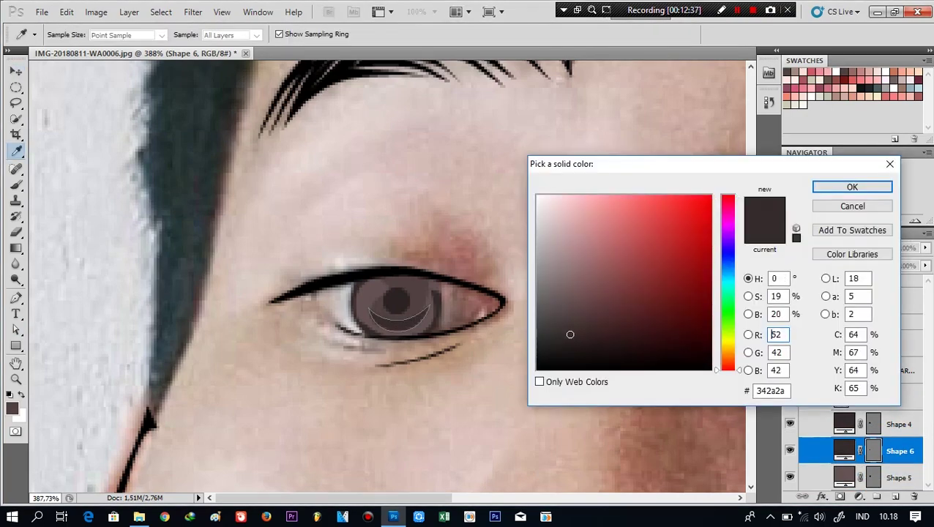
pyautogui.click(851, 185)
# Reshape the upper curve of the Shape 6 iris shading by adjusting its anchors
pyautogui.press('p')
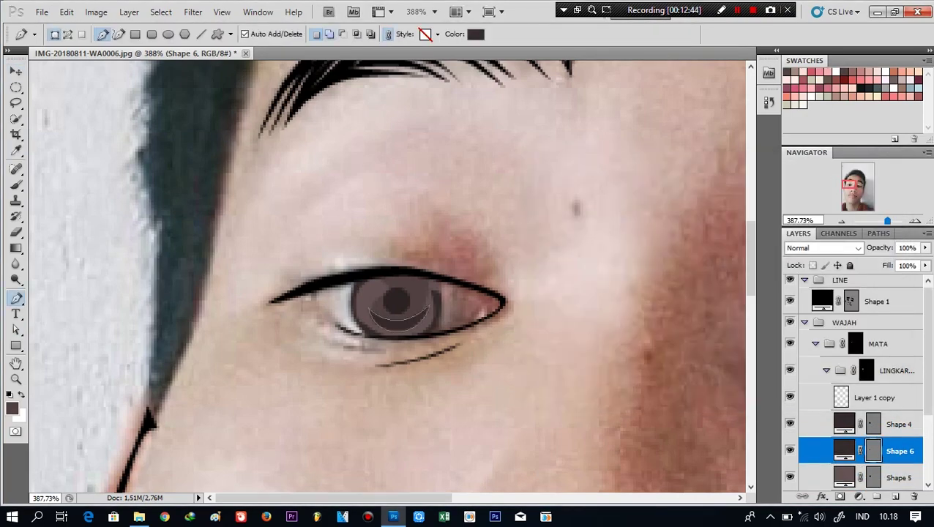
pyautogui.scroll(2, 454, 335)
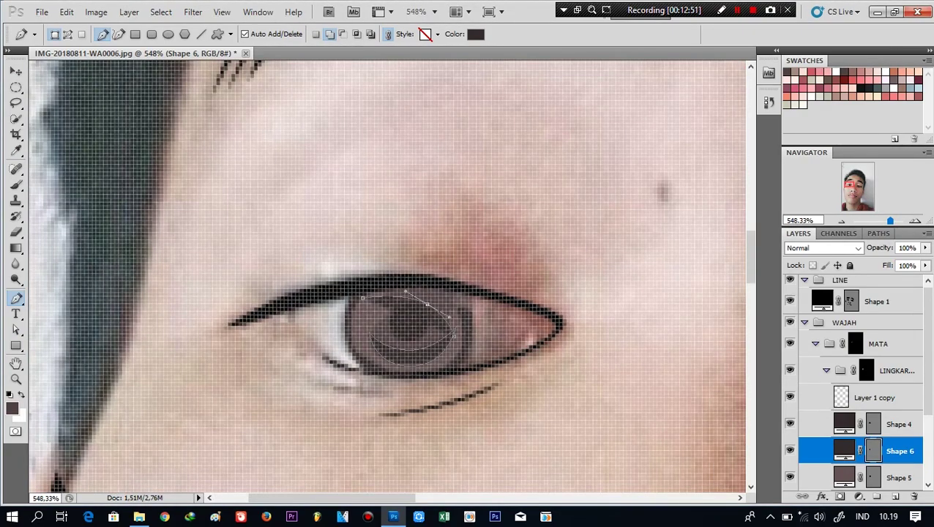
pyautogui.moveTo(405, 292); pyautogui.dragTo(434, 287)
pyautogui.scroll(3, 428, 334)
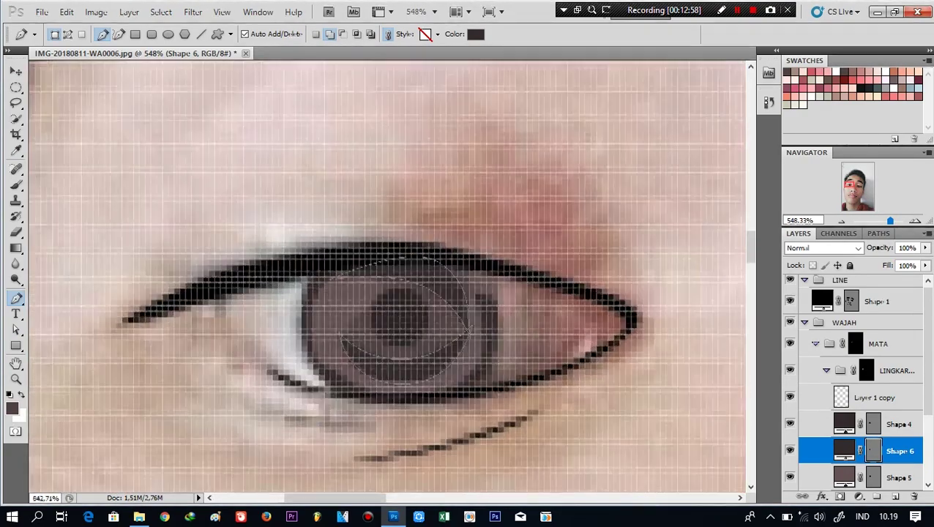
pyautogui.press('a')
pyautogui.moveTo(439, 249); pyautogui.dragTo(443, 252)
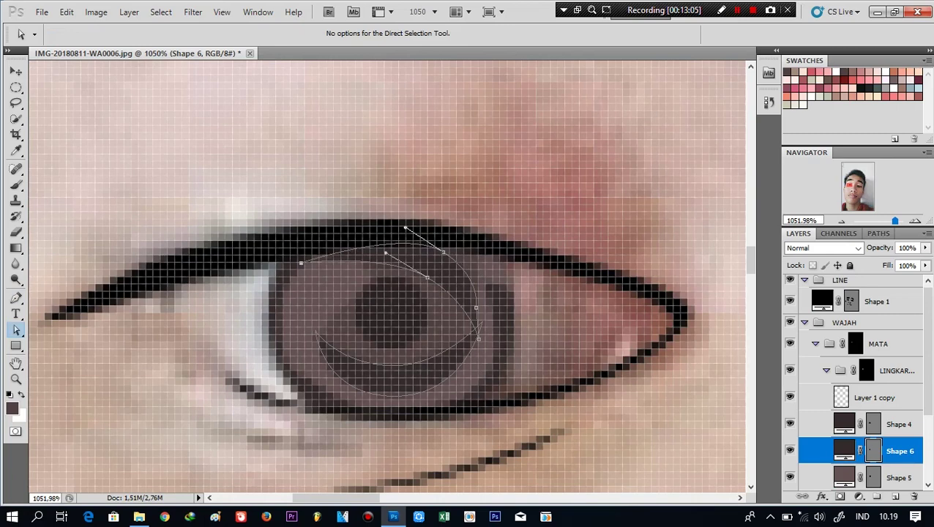
pyautogui.scroll(-3, 856, 381)
pyautogui.moveTo(790, 370); pyautogui.dragTo(790, 451)
# Draw the Shape 7 catchlight across the upper iris and fill it white
pyautogui.press('p')
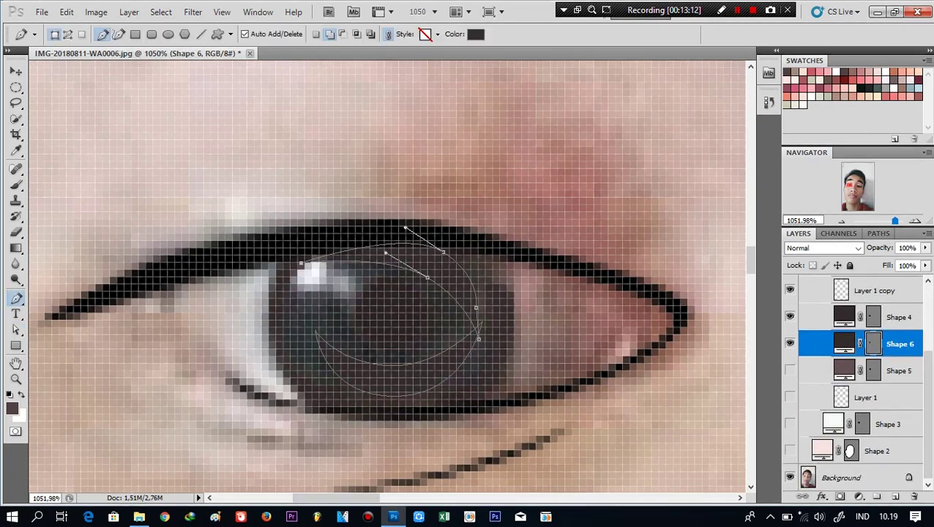
pyautogui.press('Return')
pyautogui.click(394, 271)
pyautogui.moveTo(255, 291); pyautogui.dragTo(323, 246)
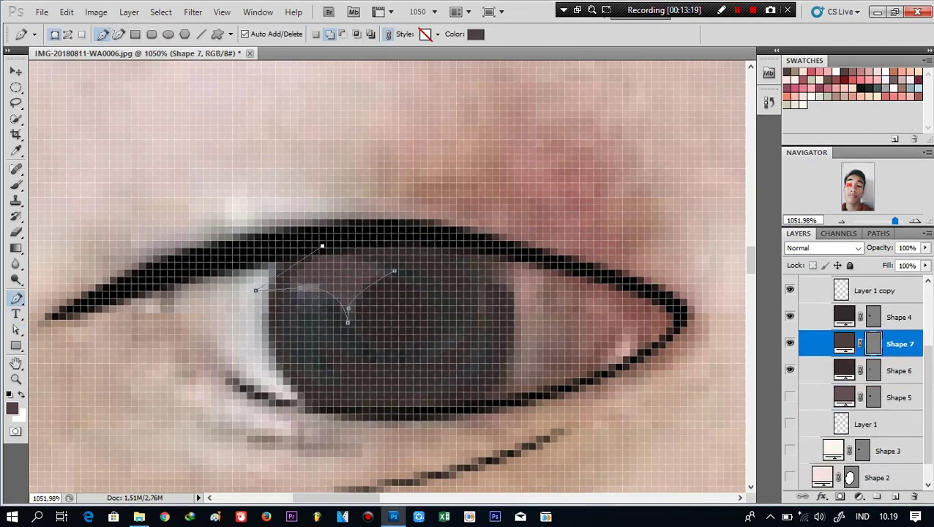
pyautogui.moveTo(790, 397); pyautogui.dragTo(790, 451)
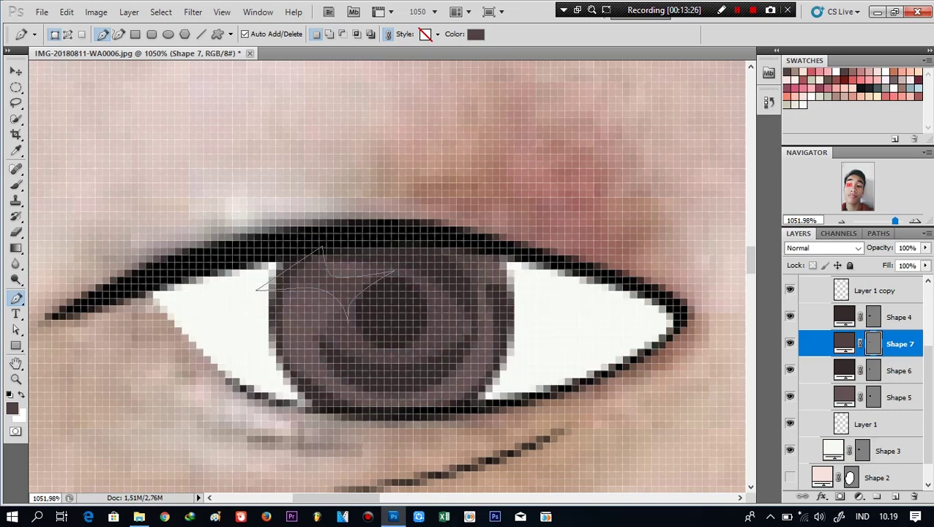
pyautogui.doubleClick(844, 343)
pyautogui.click(191, 311)
pyautogui.press('Return')
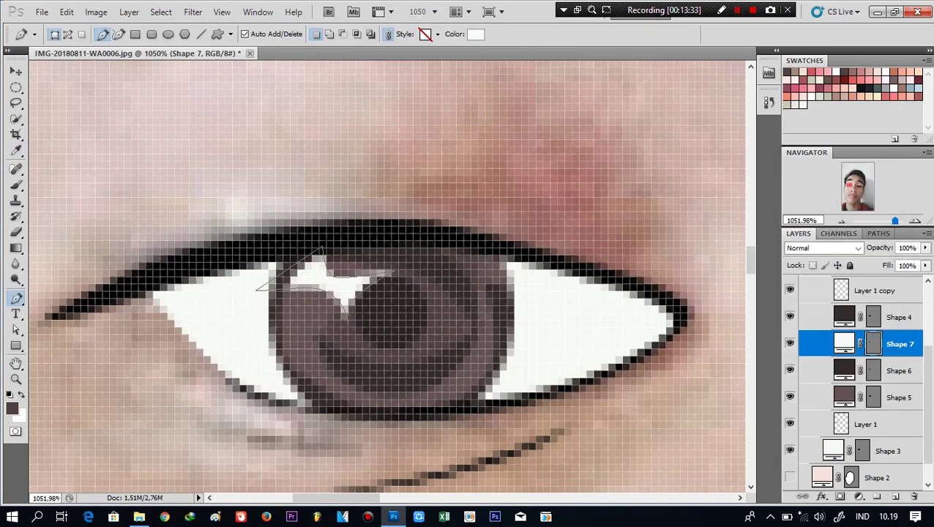
# Pick a darker brown fill for the Shape 6 iris shading
pyautogui.press('v')
pyautogui.scroll(-5, 380, 308)
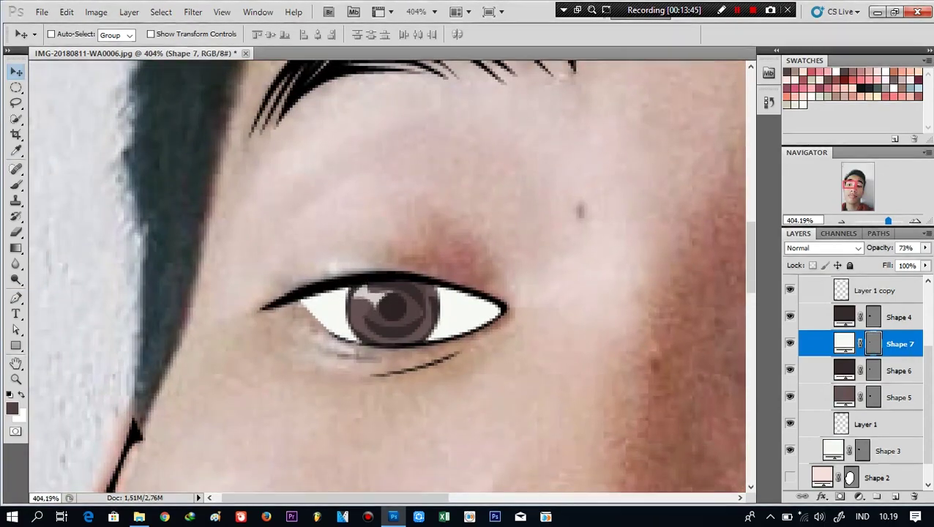
pyautogui.doubleClick(845, 370)
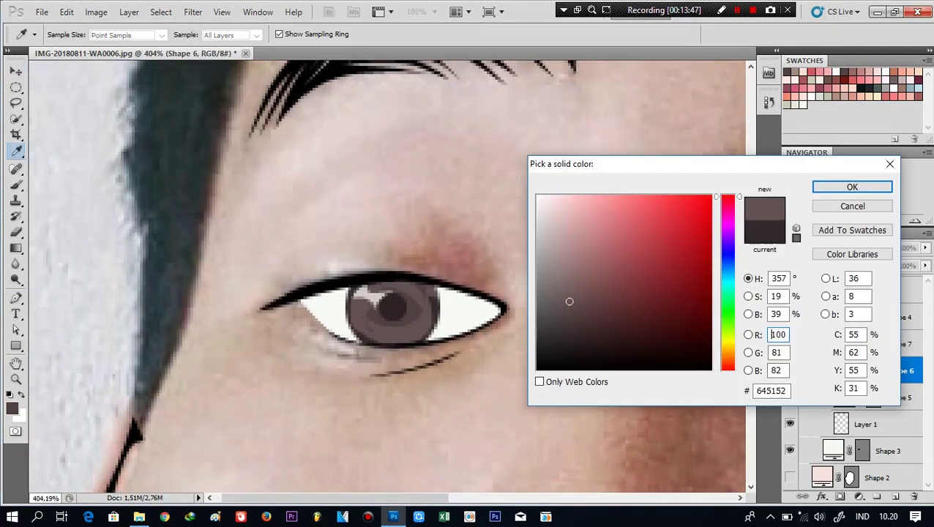
pyautogui.click(393, 309)
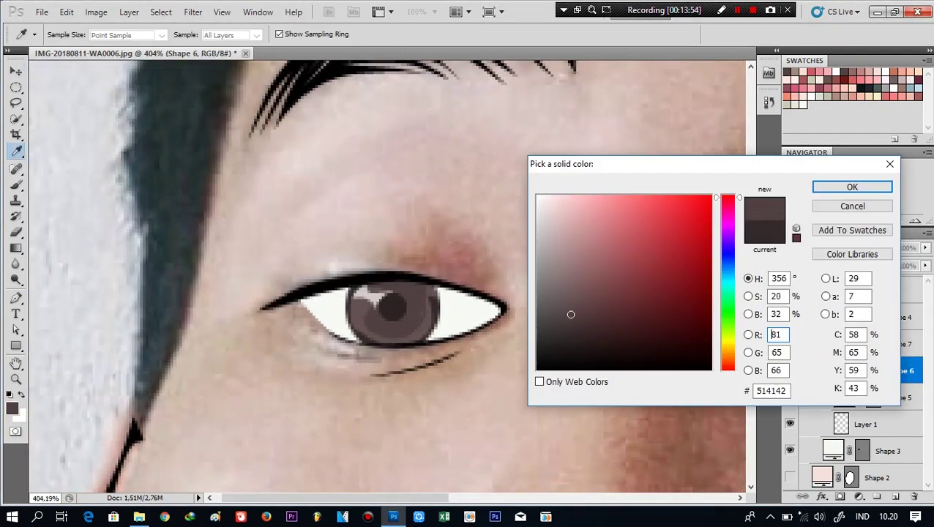
pyautogui.click(388, 311)
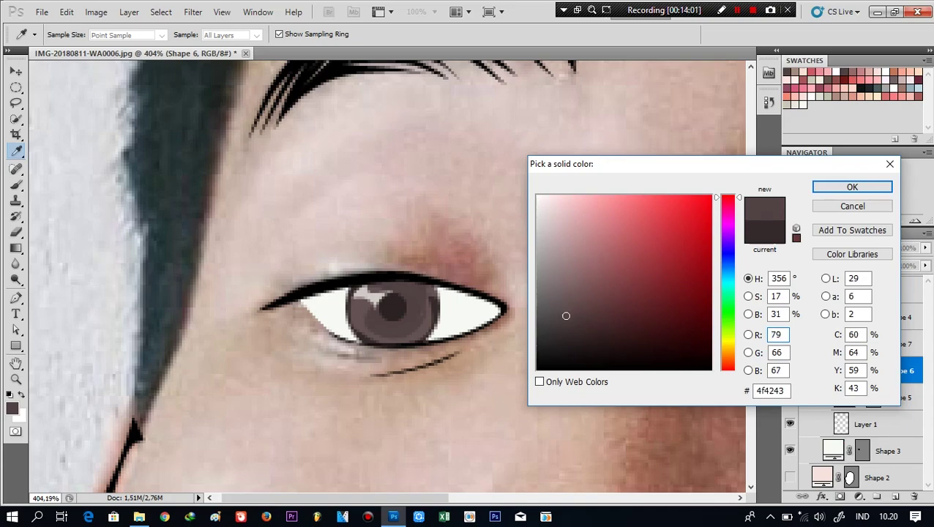
pyautogui.click(567, 321)
pyautogui.click(852, 187)
# Compare Shape 5 by toggling its visibility, then give it a darker colour
pyautogui.scroll(-3, 381, 278)
pyautogui.scroll(4, 381, 278)
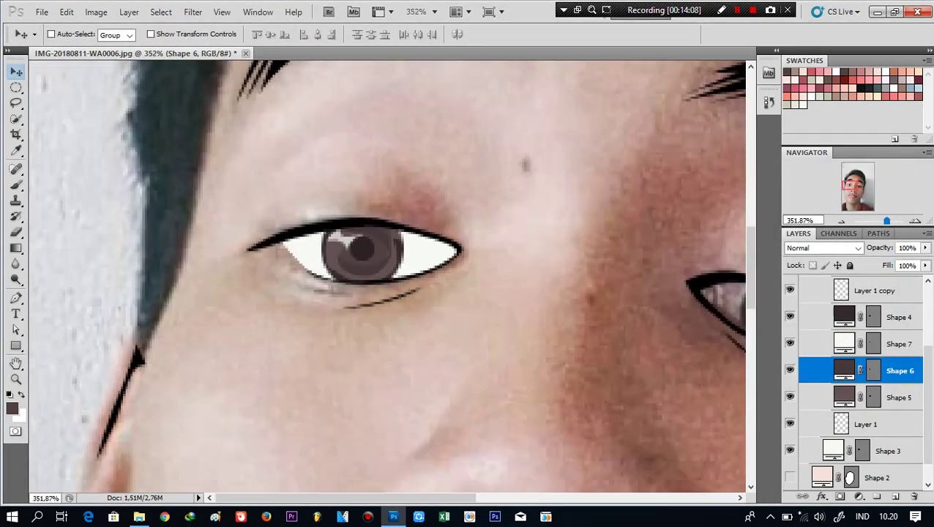
pyautogui.click(790, 398)
pyautogui.click(790, 397)
pyautogui.doubleClick(844, 398)
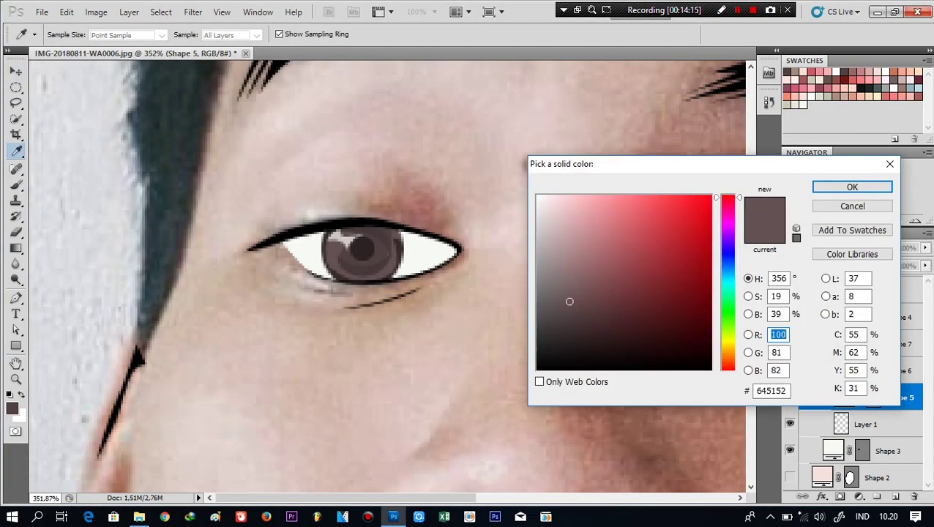
pyautogui.click(572, 327)
pyautogui.press('Return')
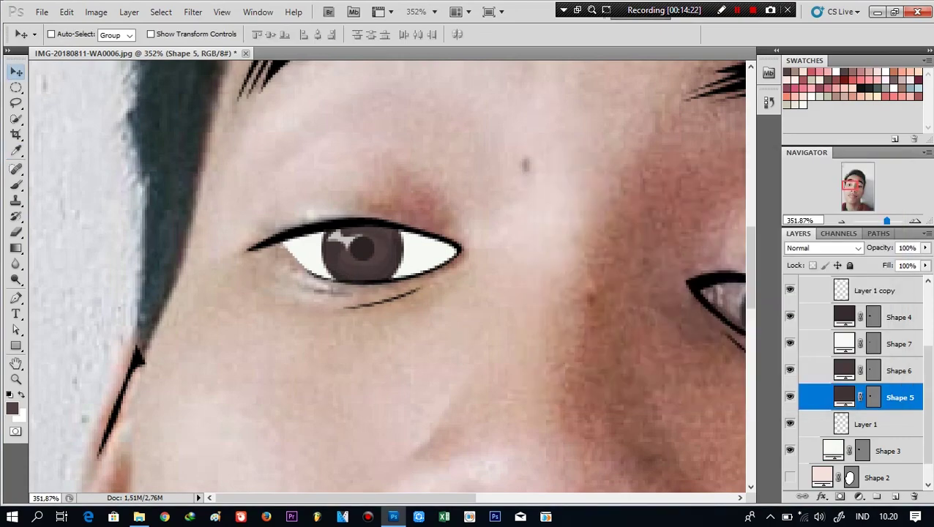
# Fine-tune Shape 6's brown to the darker #4f4243
pyautogui.doubleClick(844, 371)
pyautogui.click(568, 304)
pyautogui.press('Return')
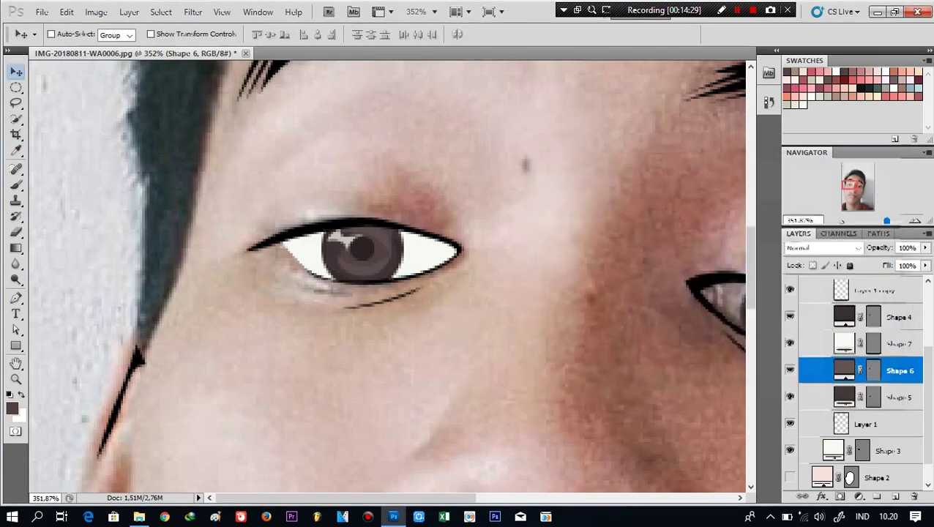
pyautogui.scroll(-5, 33, 344)
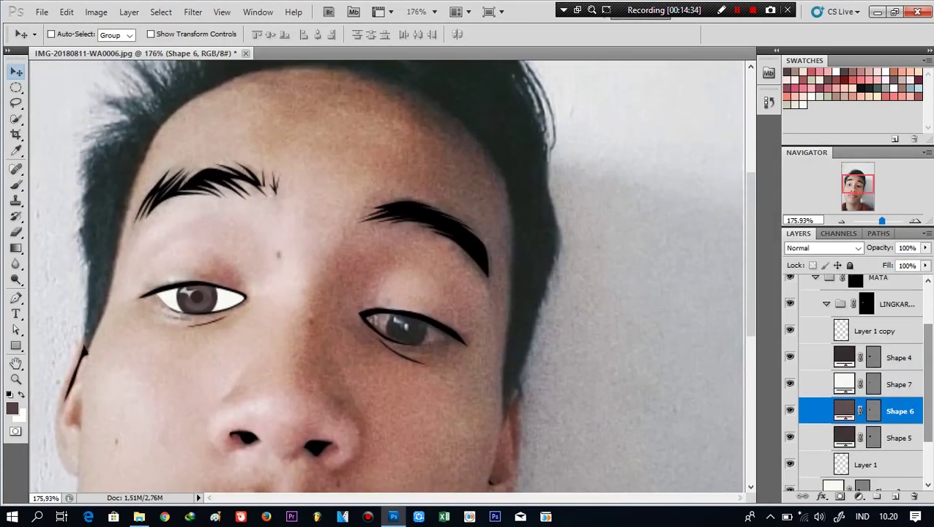
# Collapse LINGKARAN, select Shape 3 and begin a shape in the eye's inner corner
pyautogui.click(827, 304)
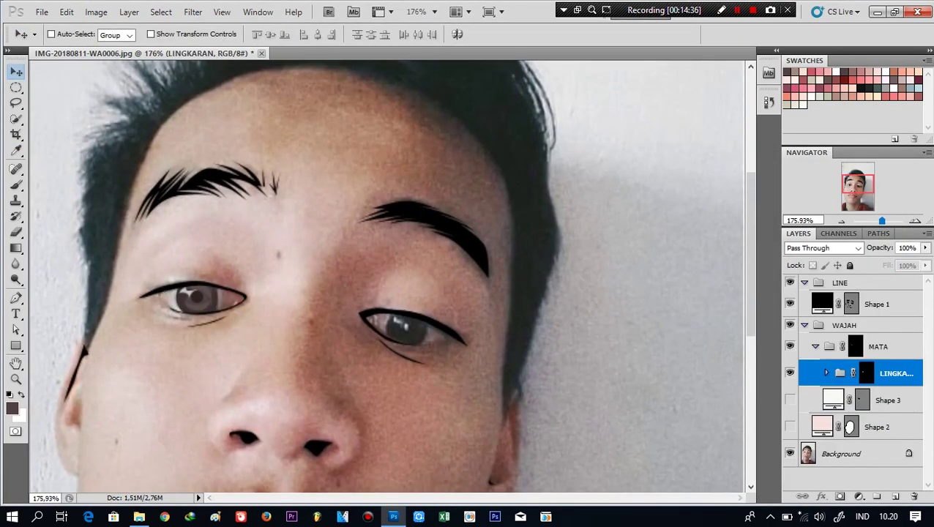
pyautogui.click(889, 399)
pyautogui.scroll(5, 82, 284)
pyautogui.press('p')
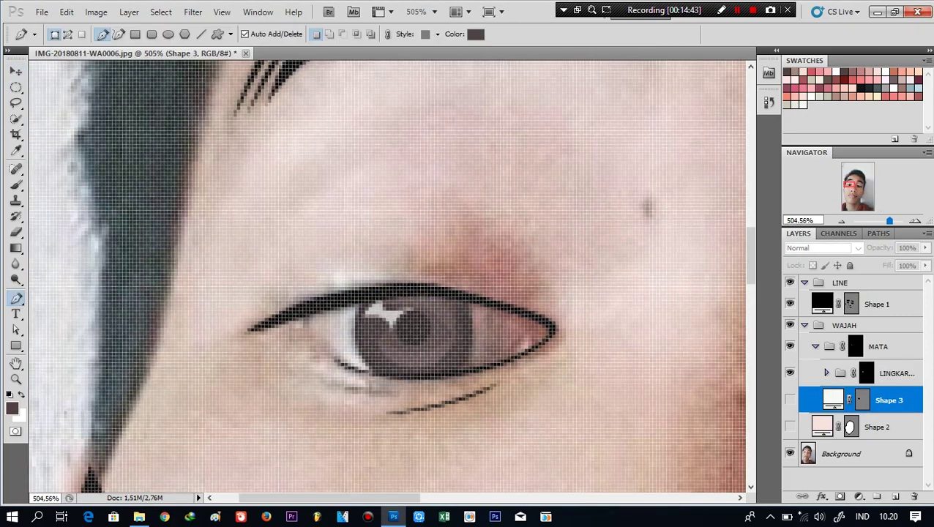
pyautogui.click(517, 357)
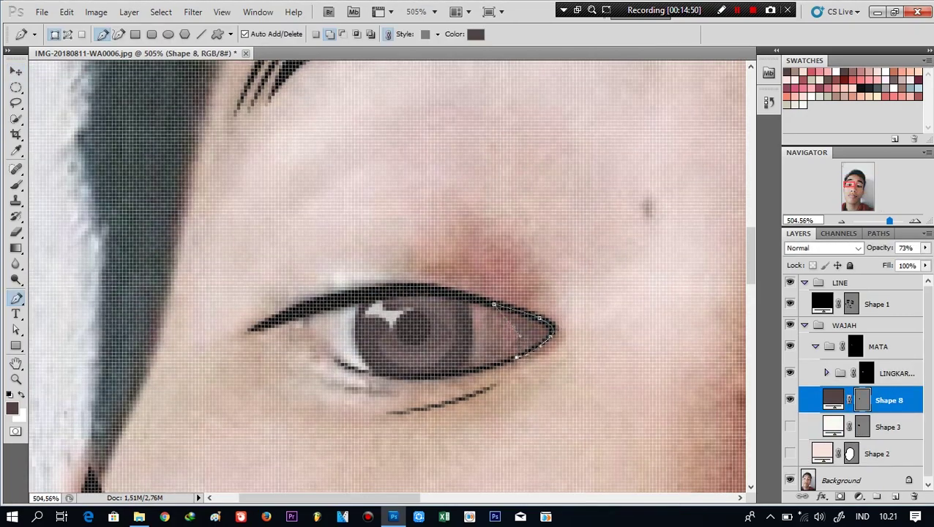
# Fill the inner-corner shape with a strong pink after trying reds and light pink
pyautogui.doubleClick(833, 400)
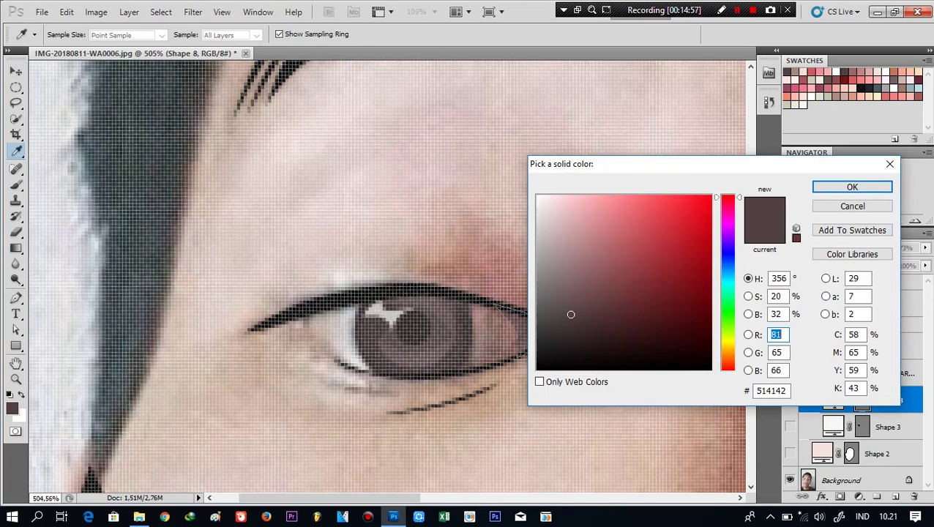
pyautogui.click(678, 291)
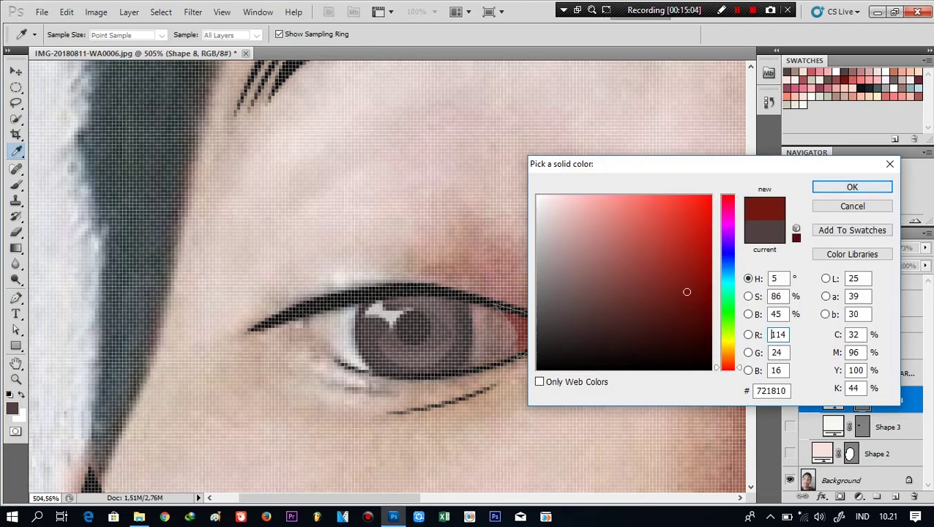
pyautogui.click(852, 187)
pyautogui.doubleClick(833, 400)
pyautogui.click(591, 205)
pyautogui.click(853, 187)
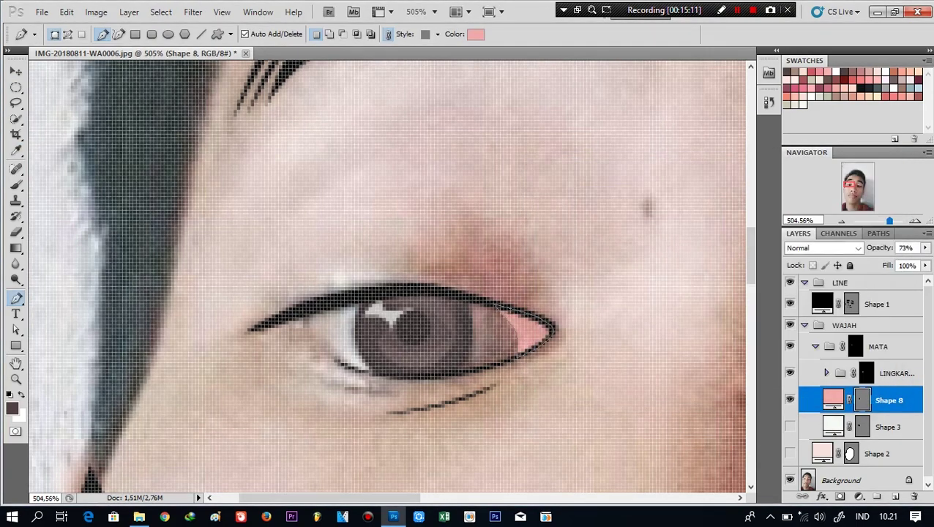
pyautogui.doubleClick(833, 399)
pyautogui.click(635, 219)
pyautogui.click(620, 207)
pyautogui.click(852, 187)
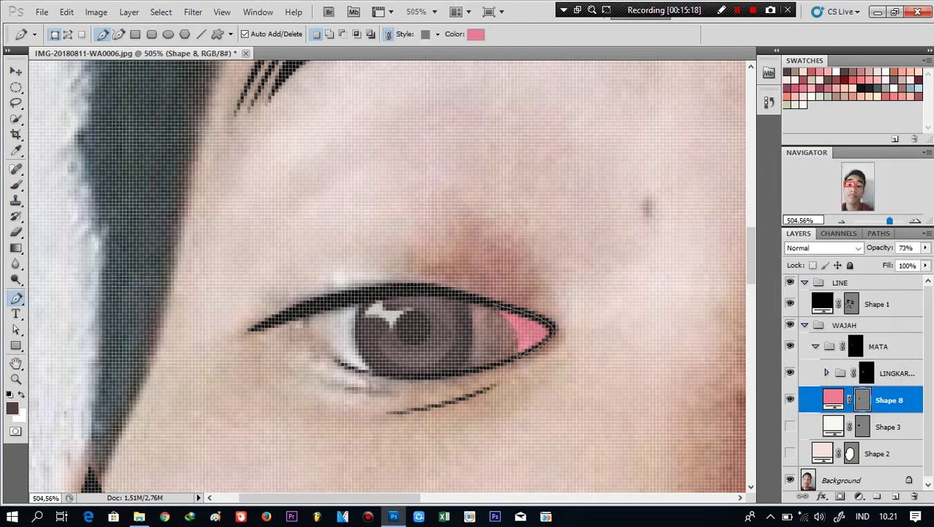
# Fill the second inner-corner shape with a light pink
pyautogui.scroll(1, 521, 360)
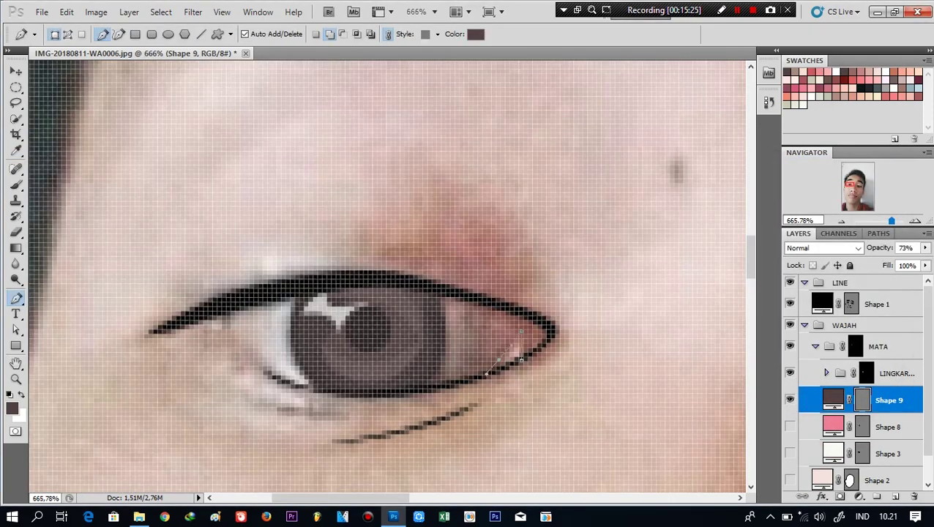
pyautogui.doubleClick(833, 400)
pyautogui.click(591, 232)
pyautogui.click(855, 221)
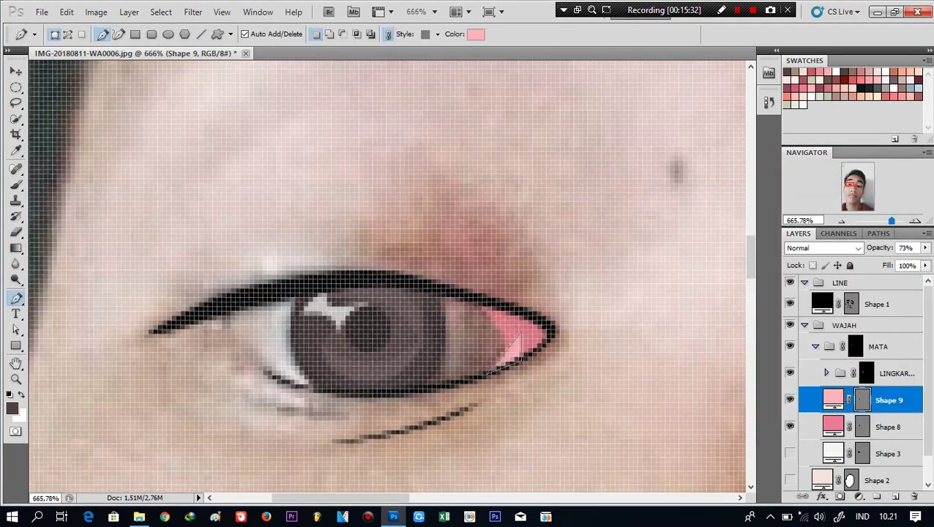
# Draw Shape 10 in the eye corner and fill it deep pink
pyautogui.click(506, 314)
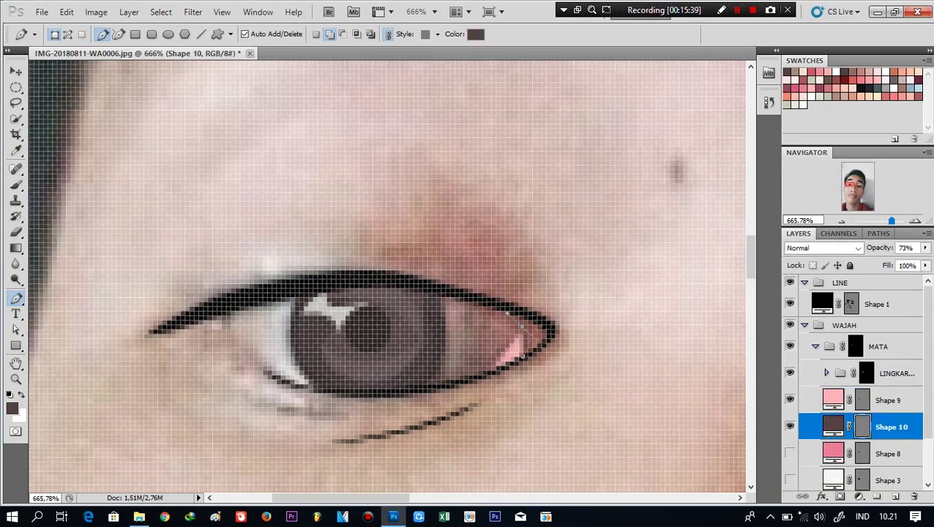
pyautogui.click(522, 356)
pyautogui.click(480, 299)
pyautogui.click(790, 454)
pyautogui.doubleClick(833, 427)
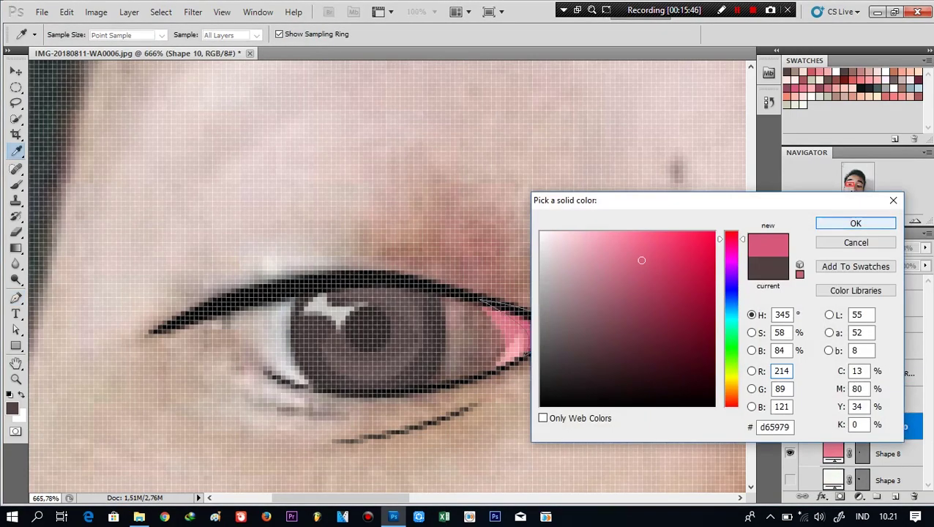
pyautogui.click(884, 221)
pyautogui.click(790, 481)
# Trace Shape 11 along the lower lid around the eye outline
pyautogui.click(462, 372)
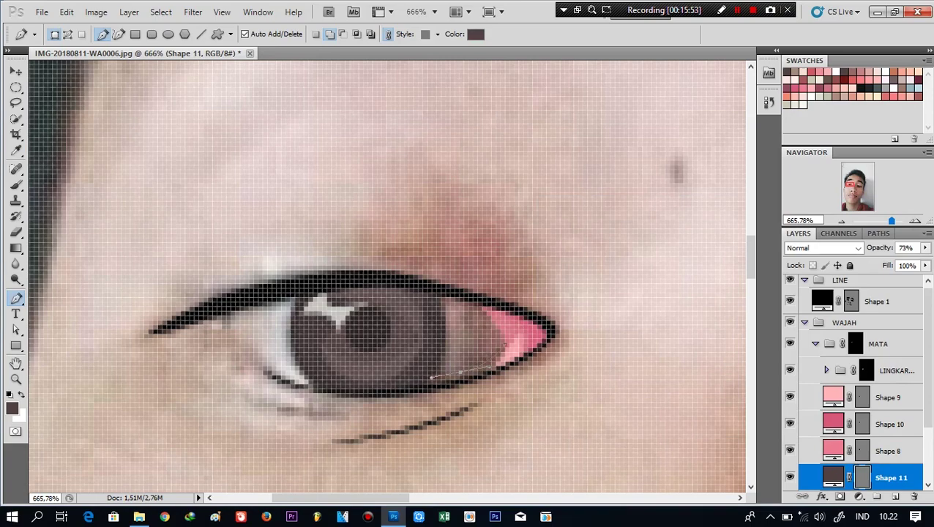
pyautogui.click(277, 383)
pyautogui.click(242, 307)
pyautogui.click(183, 331)
pyautogui.click(289, 425)
pyautogui.click(340, 434)
pyautogui.click(528, 401)
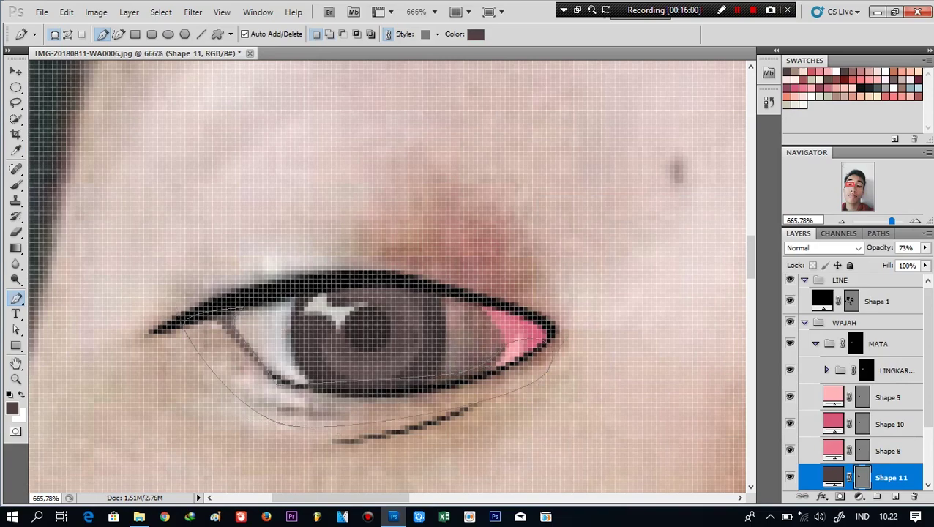
# Fill the lower-lid Shape 11 with mauve after trying red and beige
pyautogui.doubleClick(833, 477)
pyautogui.click(461, 362)
pyautogui.click(242, 337)
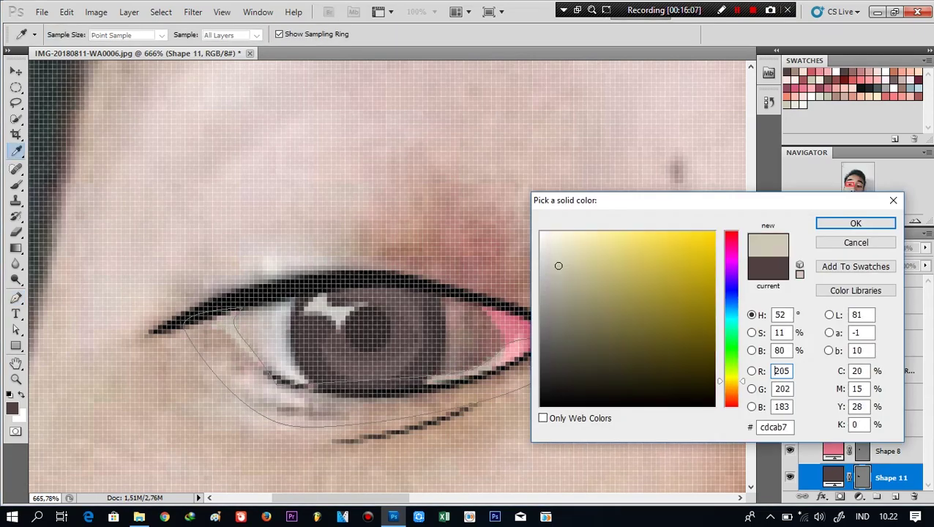
pyautogui.click(439, 366)
pyautogui.press('Return')
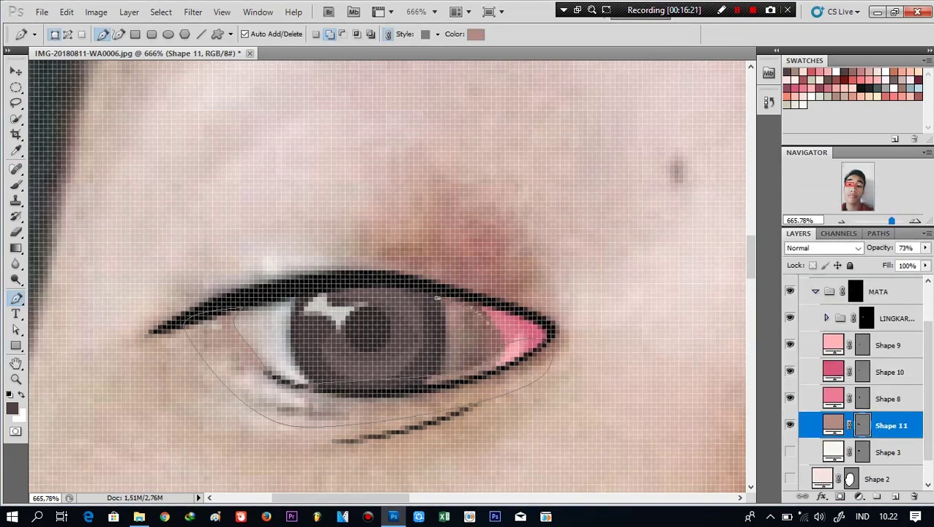
# Draw greyish Shape 12 over the eye white above Shape 3
pyautogui.hotkey('alt', '[')
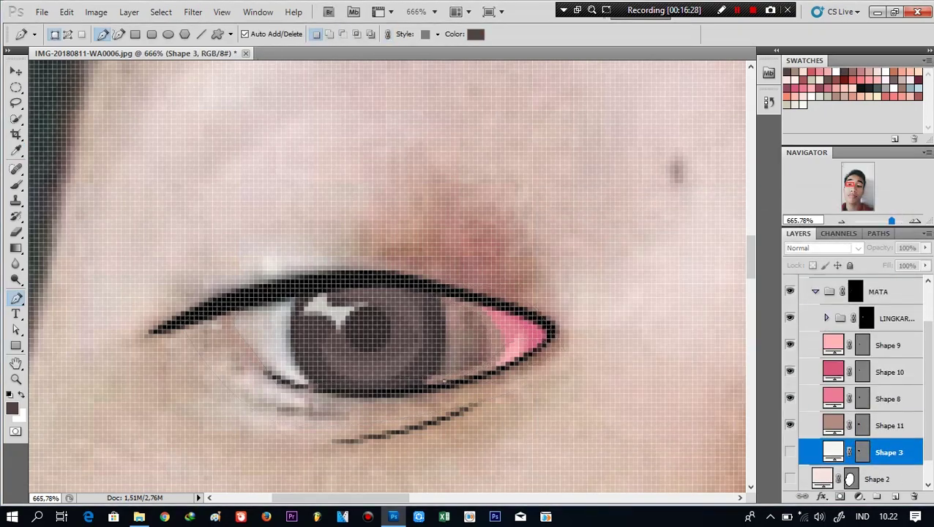
pyautogui.click(472, 327)
pyautogui.click(482, 347)
pyautogui.click(331, 291)
pyautogui.click(225, 303)
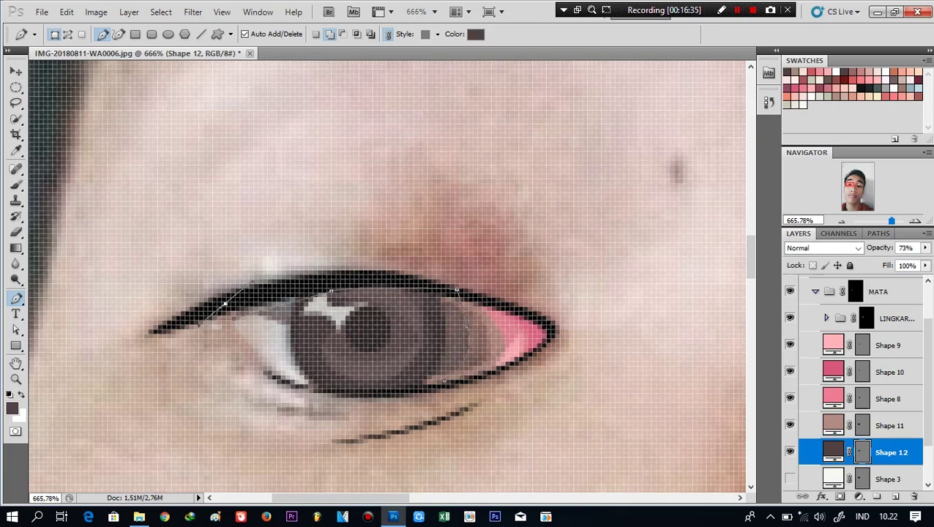
pyautogui.moveTo(505, 398); pyautogui.dragTo(482, 435)
pyautogui.doubleClick(833, 452)
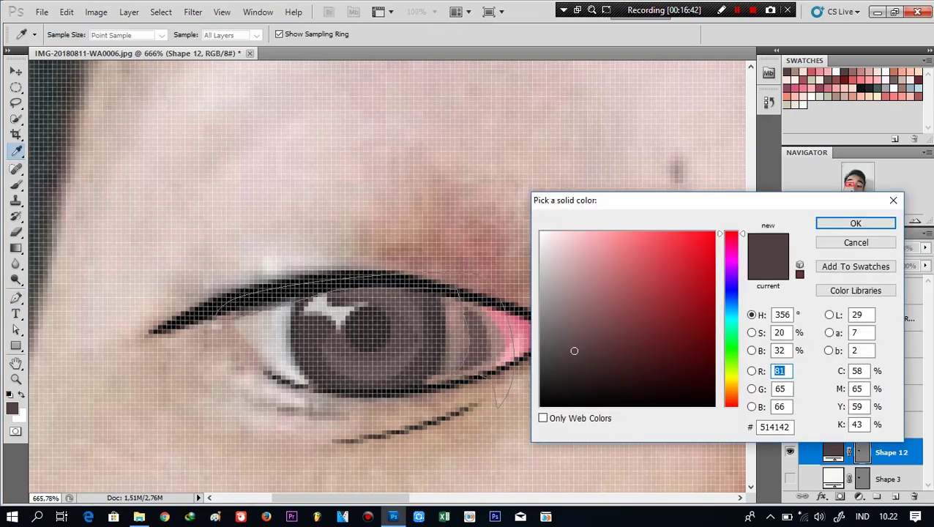
pyautogui.click(263, 344)
pyautogui.click(855, 223)
# Hide Shape 3 and trace a new Shape 13 eye-white outline
pyautogui.press('v')
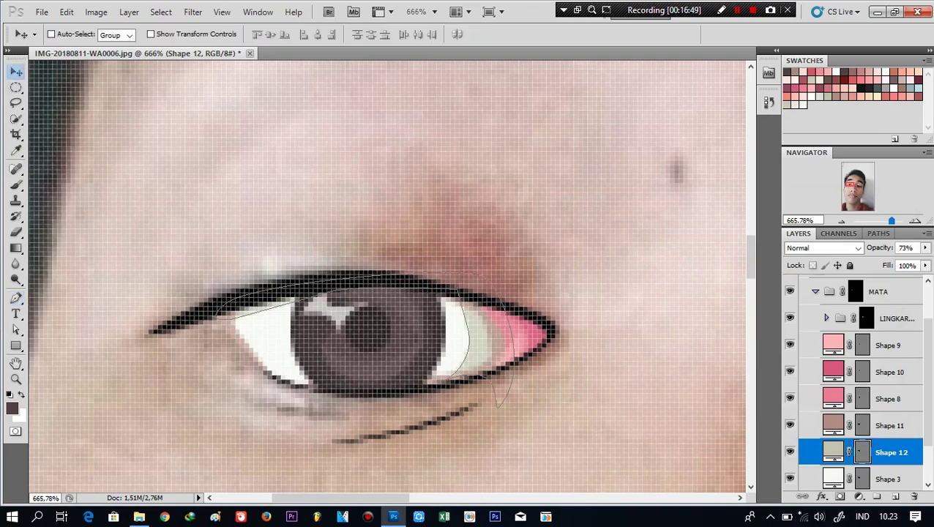
pyautogui.moveTo(891, 220); pyautogui.dragTo(889, 220)
pyautogui.click(889, 477)
pyautogui.click(790, 477)
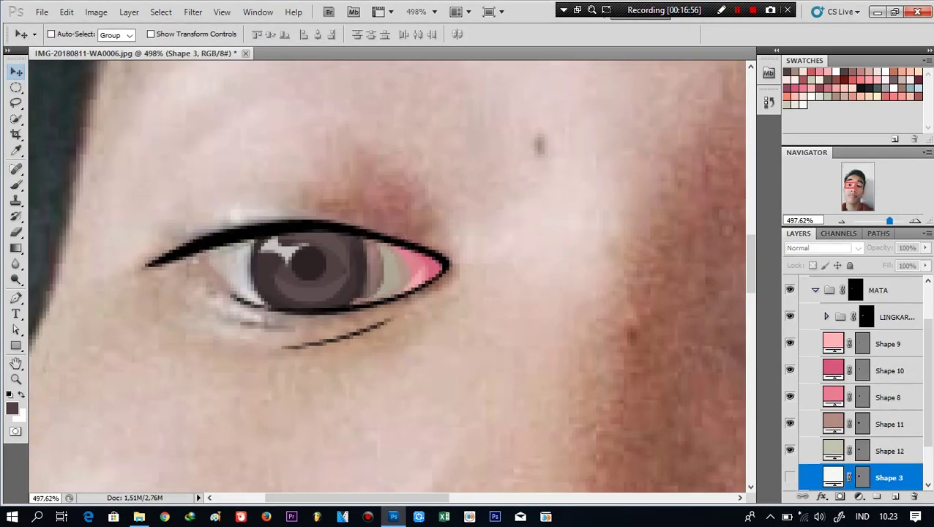
pyautogui.press('p')
pyautogui.click(373, 258)
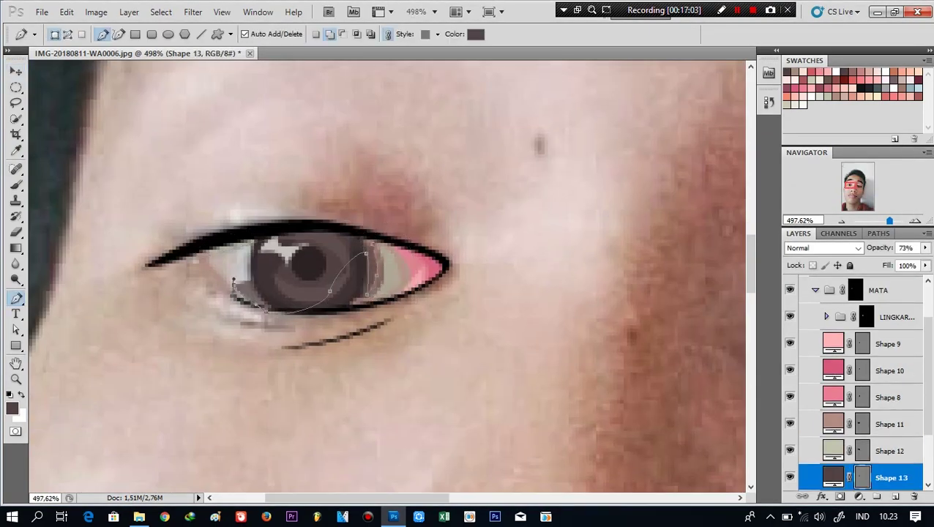
pyautogui.click(191, 263)
pyautogui.click(298, 344)
pyautogui.moveTo(422, 273); pyautogui.dragTo(444, 296)
# Fill Shape 13 with #dddfd3, show Shape 3 again and view the whole face
pyautogui.doubleClick(833, 478)
pyautogui.click(220, 275)
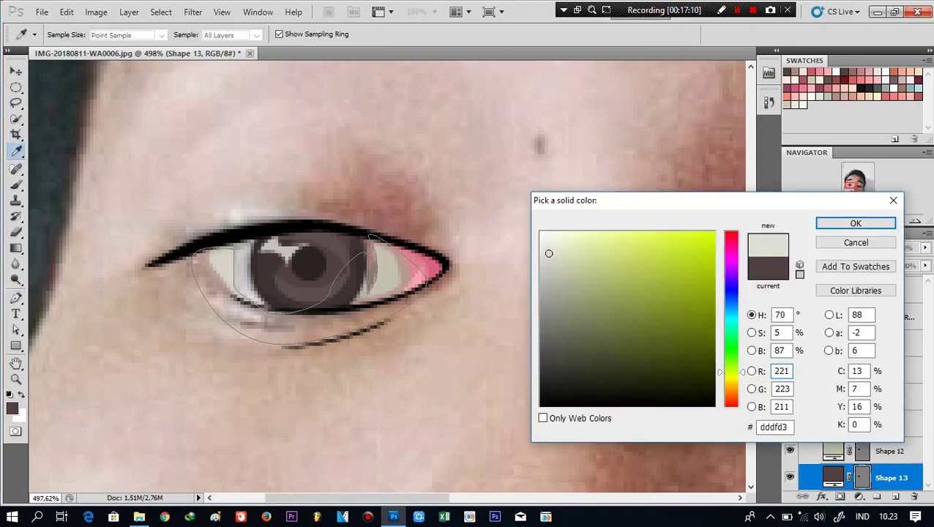
pyautogui.click(843, 219)
pyautogui.scroll(-1, 856, 380)
pyautogui.click(790, 431)
pyautogui.press('v')
pyautogui.hotkey('ctrl', '0')
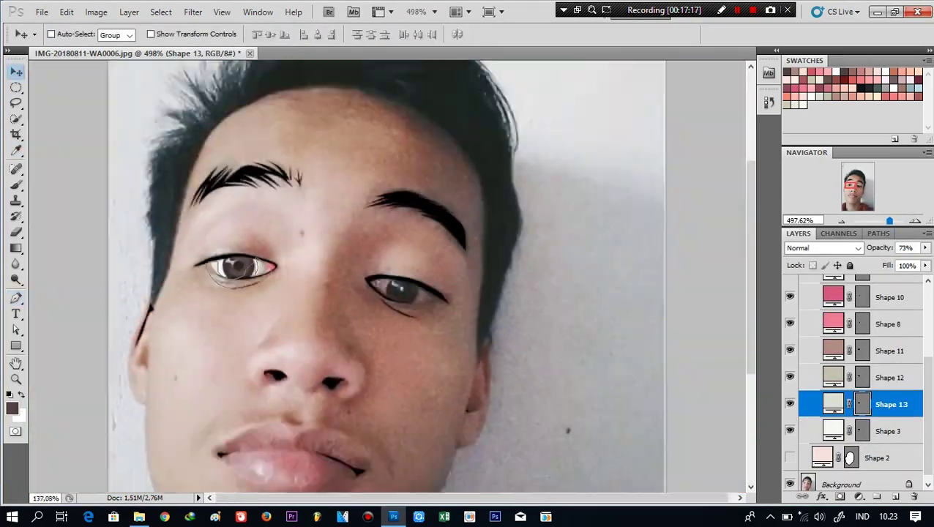
pyautogui.hotkey('ctrl', '+')
pyautogui.hotkey('ctrl', '+')
pyautogui.hotkey('ctrl', '0')
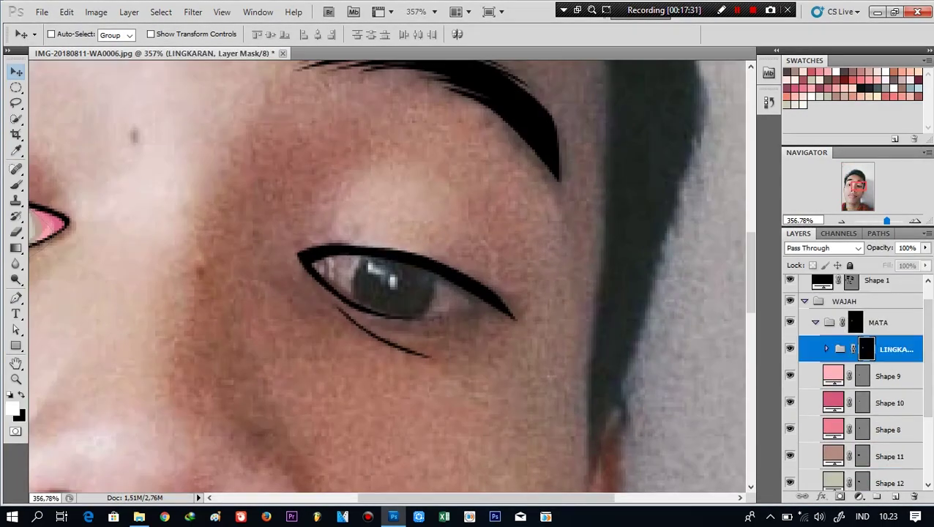
# Duplicate the LINGKARAN eye group as LINGKARAN copy
pyautogui.click(842, 349)
pyautogui.rightClick(842, 349)
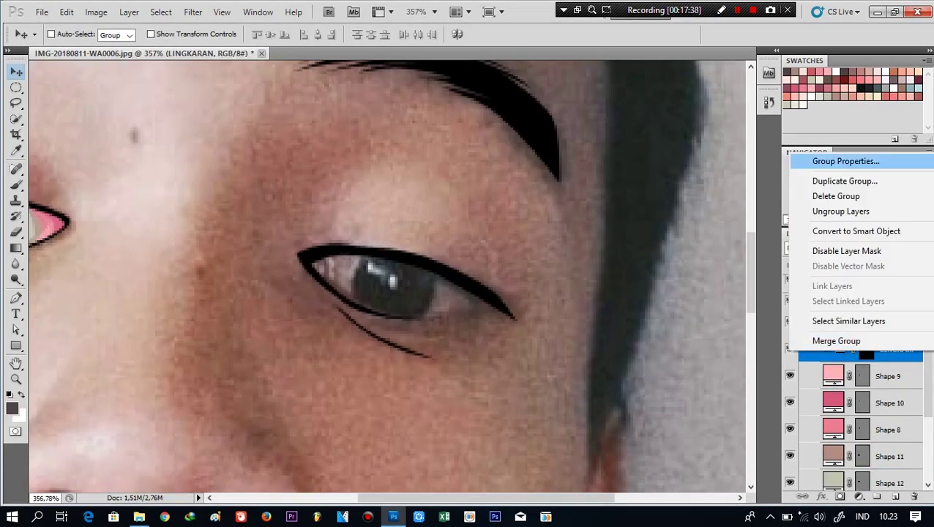
pyautogui.click(827, 180)
pyautogui.press('Return')
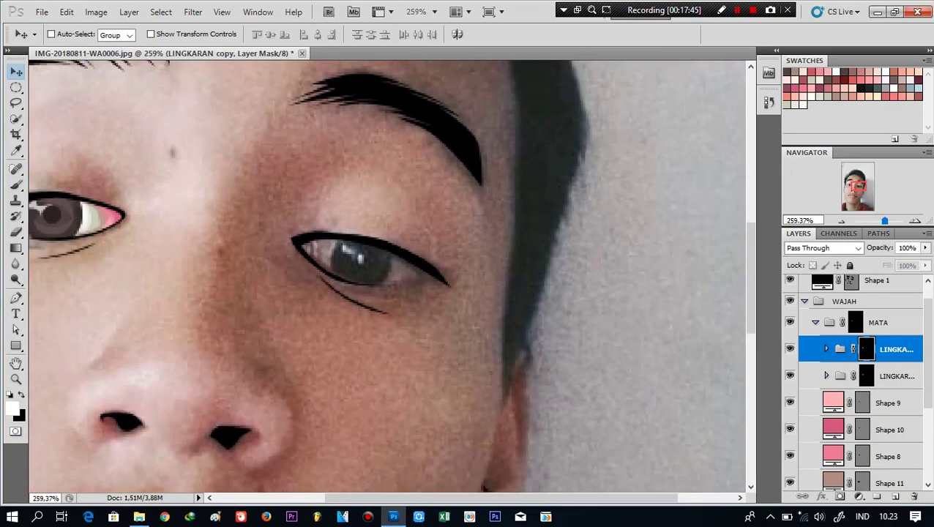
# Group the first eye's shapes into Group 1 and LINGKARAN copy into Group 2
pyautogui.scroll(-3, 386, 278)
pyautogui.keyDown('shift'); pyautogui.click(888, 402); pyautogui.keyUp('shift')
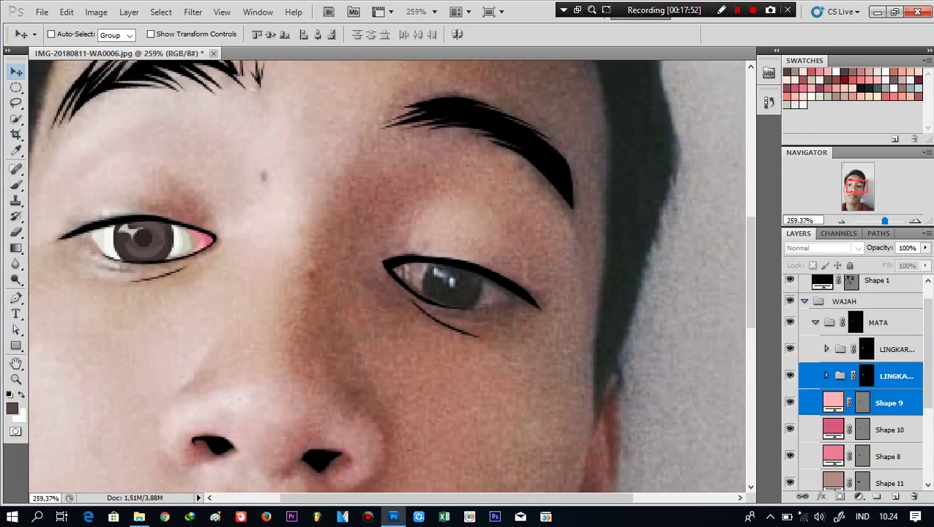
pyautogui.hotkey('ctrl', 'g')
pyautogui.click(893, 367)
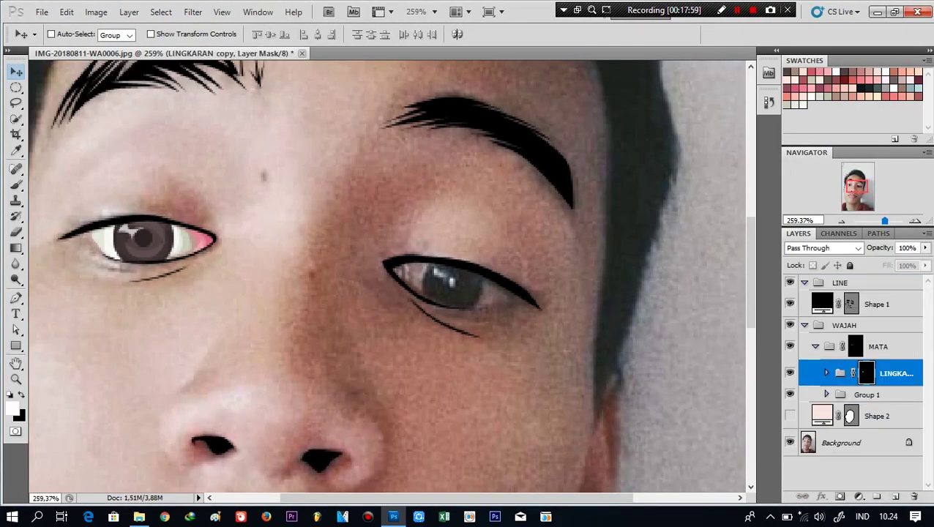
pyautogui.hotkey('ctrl', 'g')
# Start Shape 14 at the right eye's corner and set its opacity to 100%
pyautogui.press('p')
pyautogui.scroll(3, 405, 264)
pyautogui.click(372, 269)
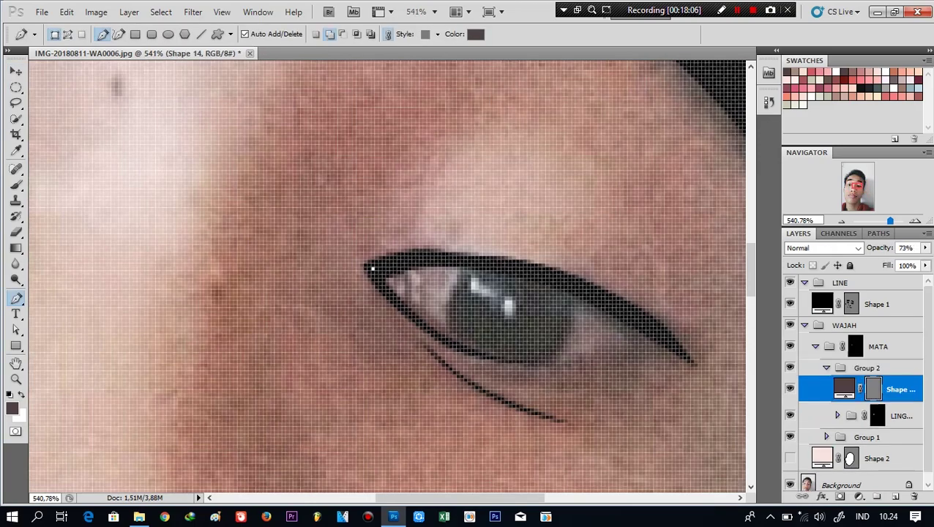
pyautogui.scroll(-3, 656, 363)
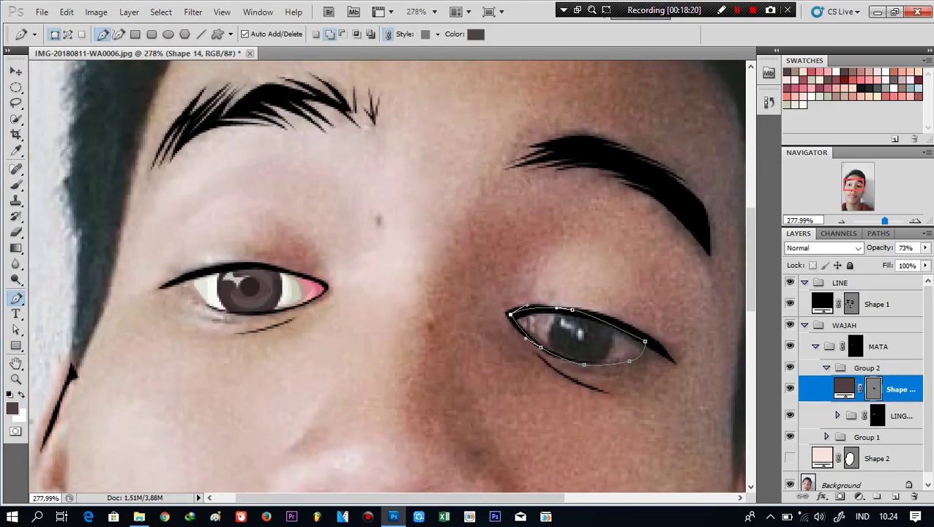
pyautogui.moveTo(925, 247); pyautogui.dragTo(926, 261)
# Move Group 2 out of MATA above it and fill Shape 14 white
pyautogui.click(826, 368)
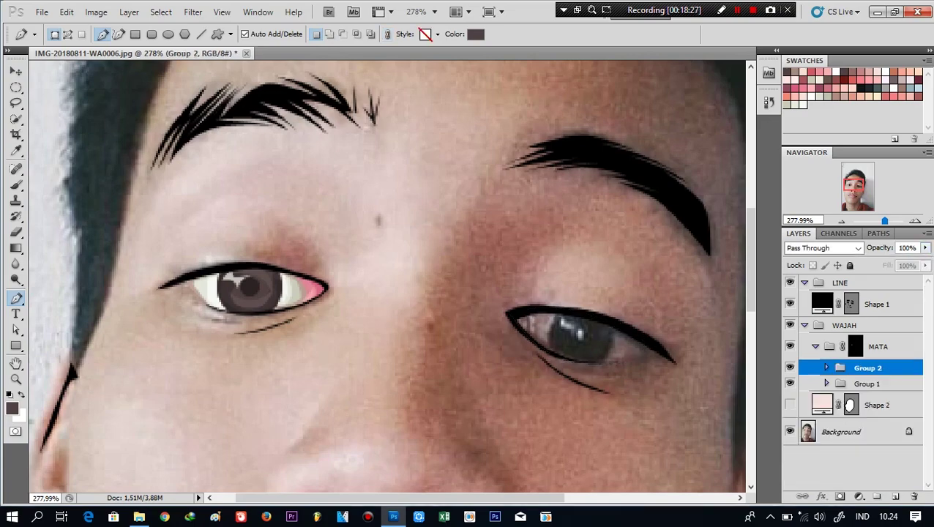
pyautogui.moveTo(864, 368); pyautogui.dragTo(863, 341)
pyautogui.click(815, 341)
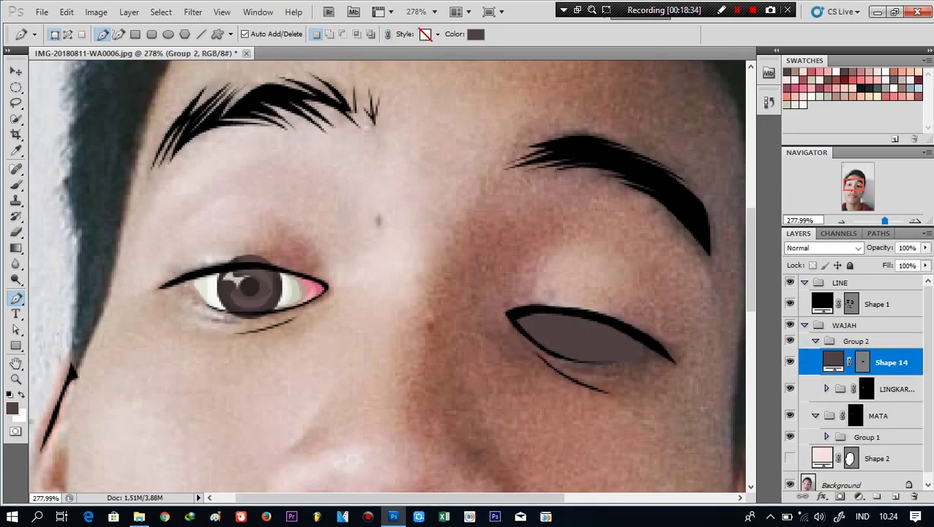
pyautogui.doubleClick(833, 363)
pyautogui.click(851, 222)
# Hide Shape 14 and select the LINGKARAN copy mask to show the copied iris
pyautogui.click(856, 341)
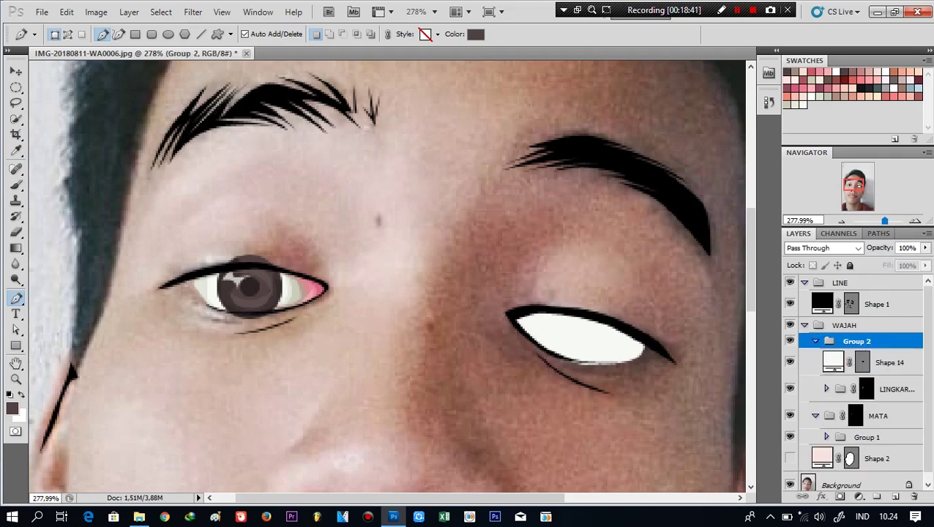
pyautogui.click(866, 388)
pyautogui.press('v')
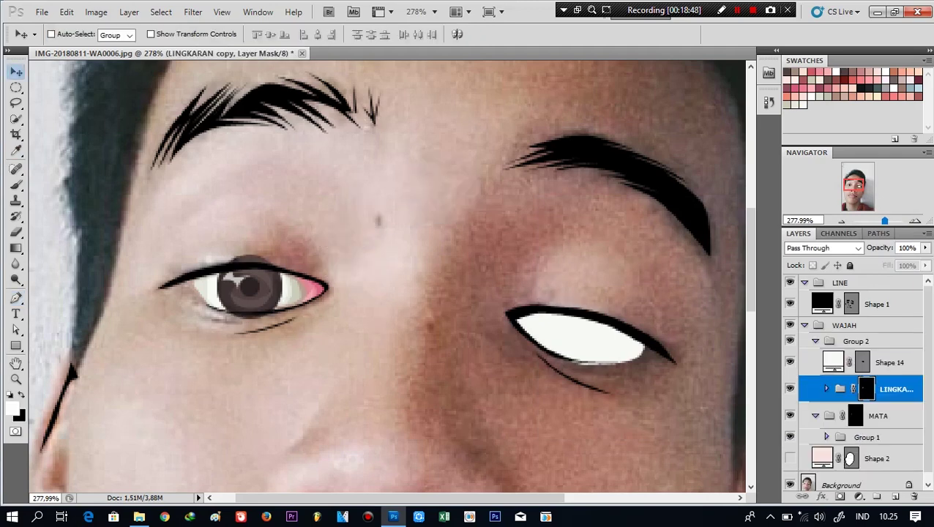
pyautogui.click(857, 341)
pyautogui.click(889, 363)
pyautogui.click(790, 362)
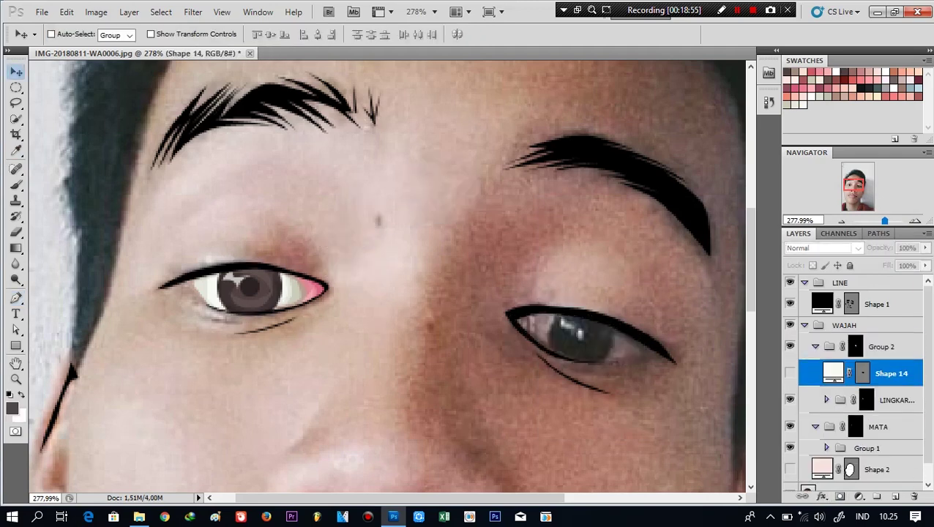
pyautogui.click(889, 388)
pyautogui.scroll(2, 578, 336)
pyautogui.scroll(1, 439, 293)
pyautogui.scroll(-5, 439, 292)
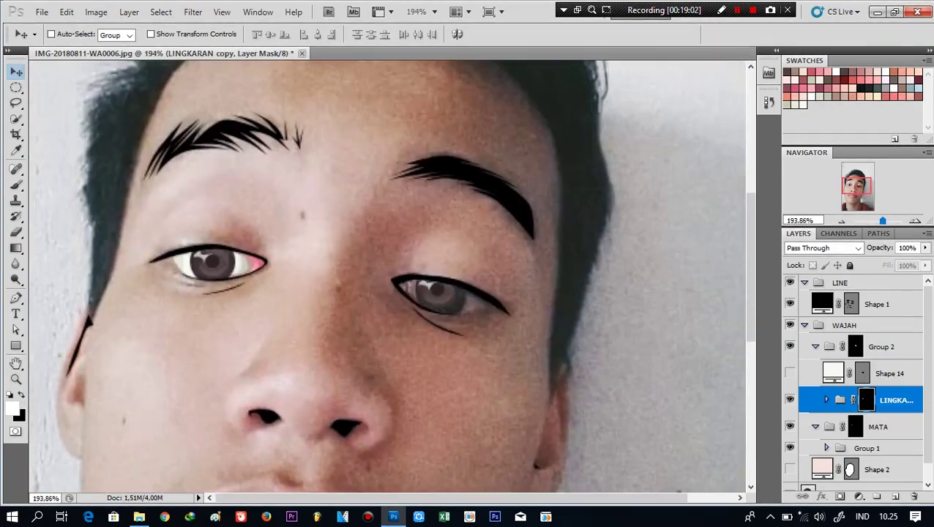
pyautogui.scroll(4, 439, 293)
# Move Shape 14 below the LINGKARAN copy and draw a pink inner eye-corner Shape 15
pyautogui.press('p')
pyautogui.click(889, 374)
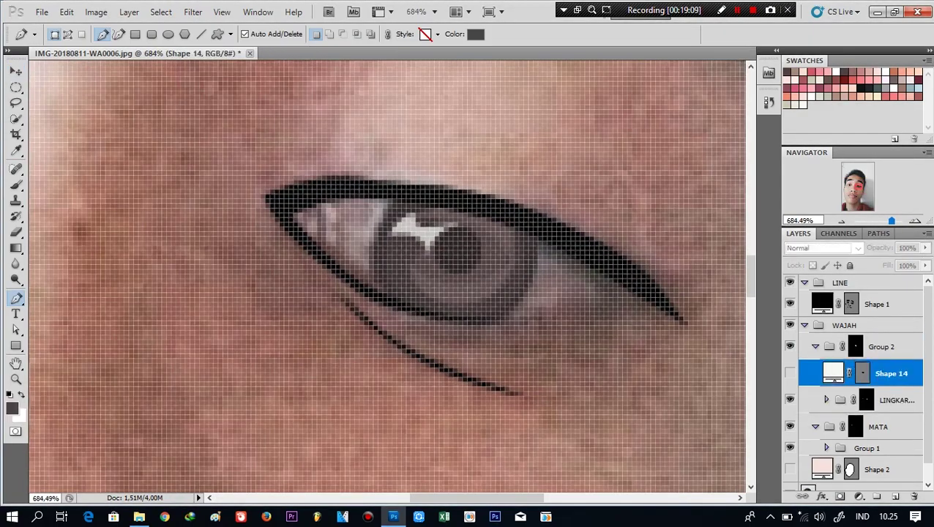
pyautogui.moveTo(889, 373); pyautogui.dragTo(889, 407)
pyautogui.click(342, 271)
pyautogui.click(351, 198)
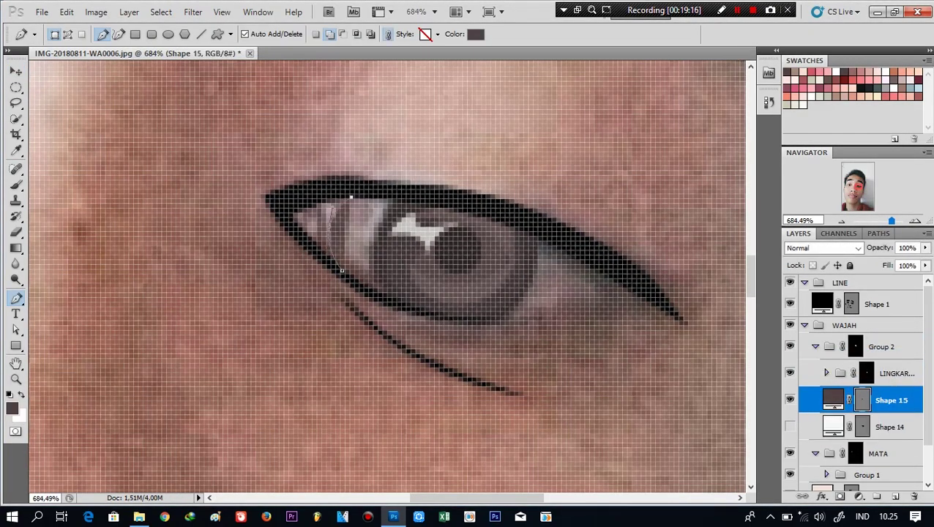
pyautogui.click(342, 270)
pyautogui.scroll(-3, 357, 289)
pyautogui.doubleClick(833, 400)
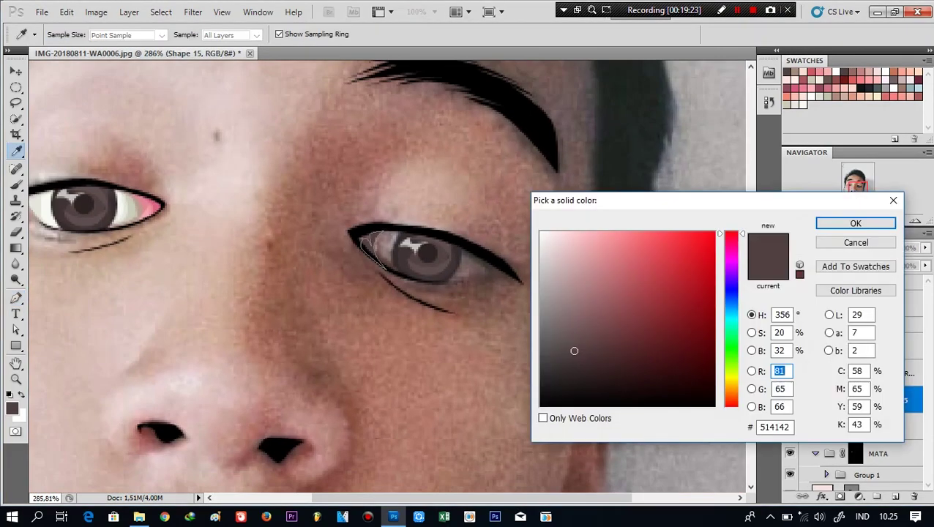
pyautogui.click(150, 207)
pyautogui.click(899, 222)
# Add Shape 16 at the eye corner, filled d192a1 pink and placed below Shape 15
pyautogui.click(393, 273)
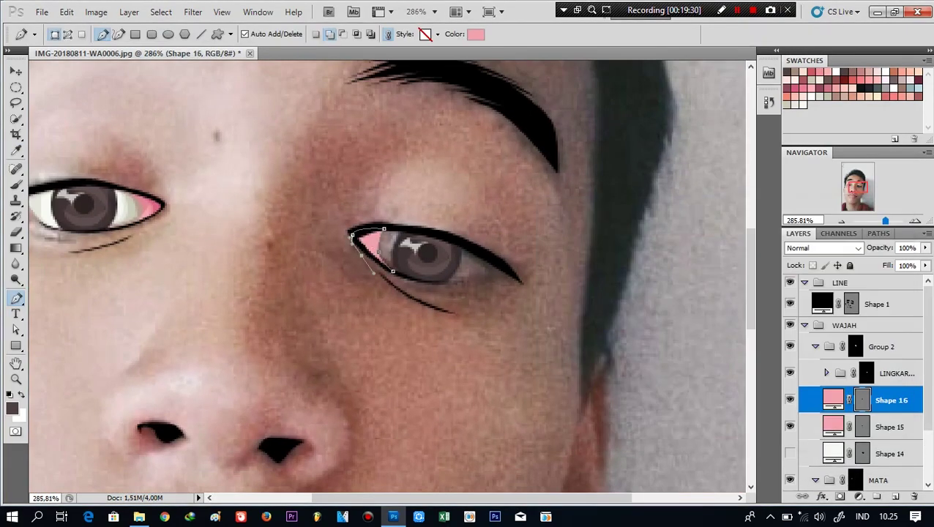
pyautogui.doubleClick(833, 399)
pyautogui.click(610, 252)
pyautogui.click(853, 221)
pyautogui.hotkey('ctrl', '[')
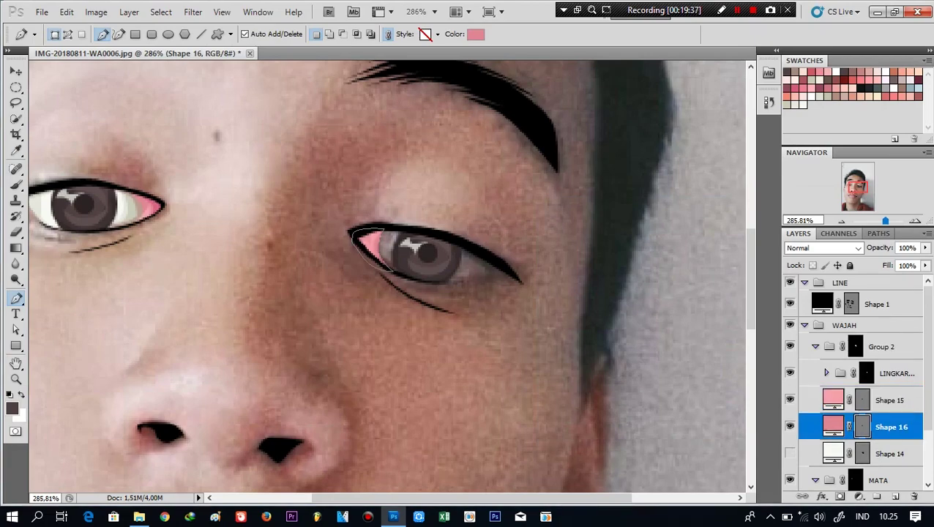
pyautogui.doubleClick(833, 426)
pyautogui.click(631, 303)
pyautogui.click(593, 263)
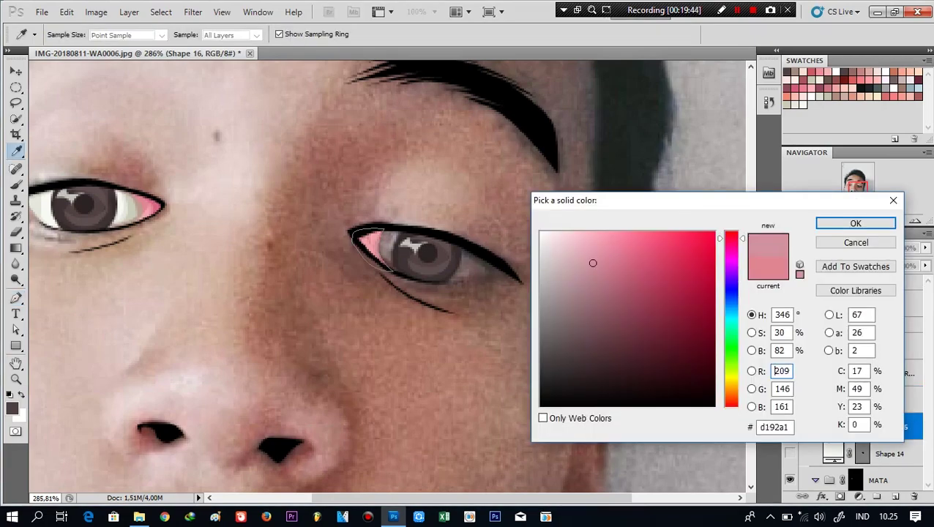
pyautogui.click(855, 223)
# Give Shape 17 a brown fill
pyautogui.scroll(3, 439, 263)
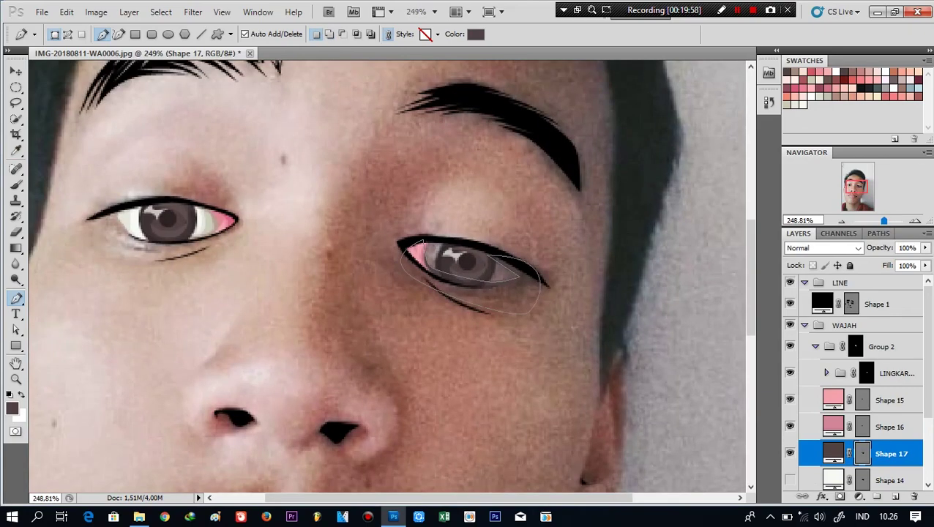
pyautogui.scroll(-2, 469, 278)
pyautogui.doubleClick(833, 454)
pyautogui.click(577, 279)
pyautogui.click(855, 223)
pyautogui.scroll(3, 502, 238)
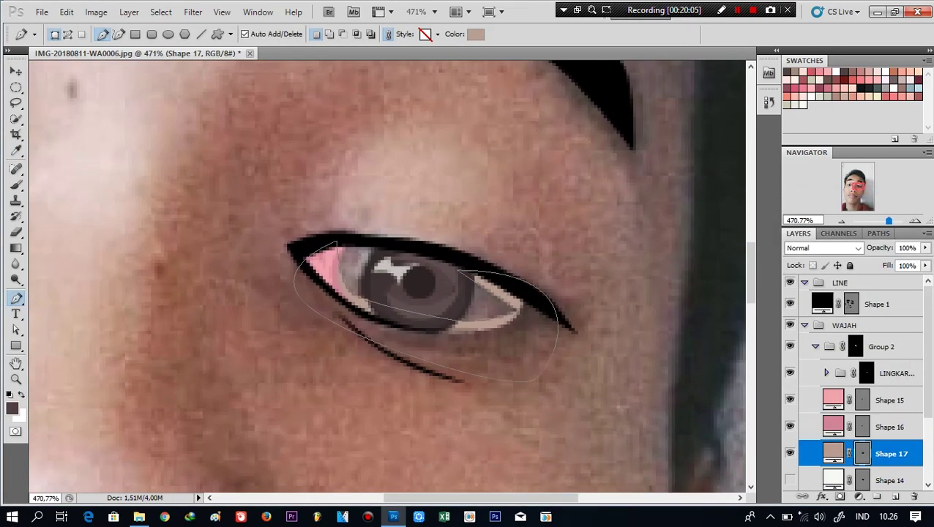
# Trace curved Shape 18 around the eye and fill it pale green
pyautogui.click(891, 477)
pyautogui.click(345, 269)
pyautogui.click(363, 293)
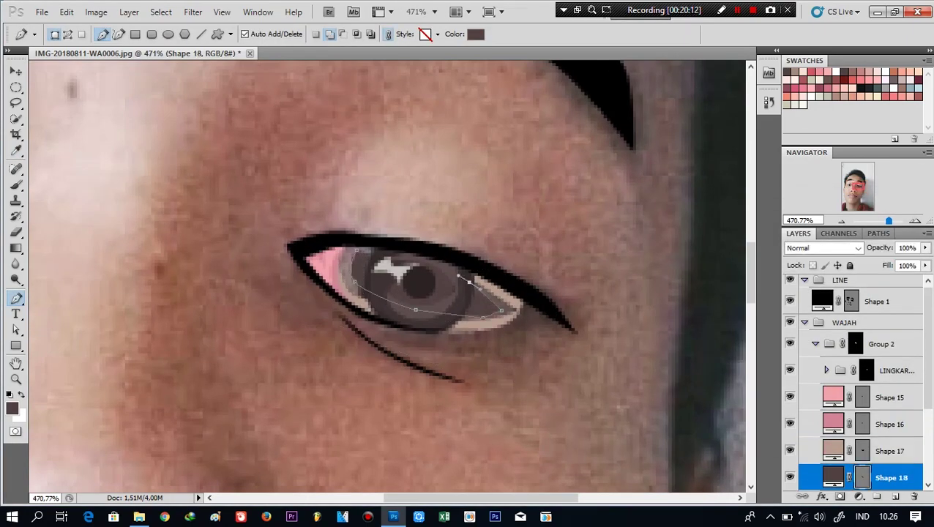
pyautogui.click(572, 331)
pyautogui.moveTo(535, 347); pyautogui.dragTo(505, 350)
pyautogui.moveTo(319, 332); pyautogui.dragTo(279, 269)
pyautogui.moveTo(352, 232); pyautogui.dragTo(388, 229)
pyautogui.click(360, 246)
pyautogui.scroll(-3, 359, 246)
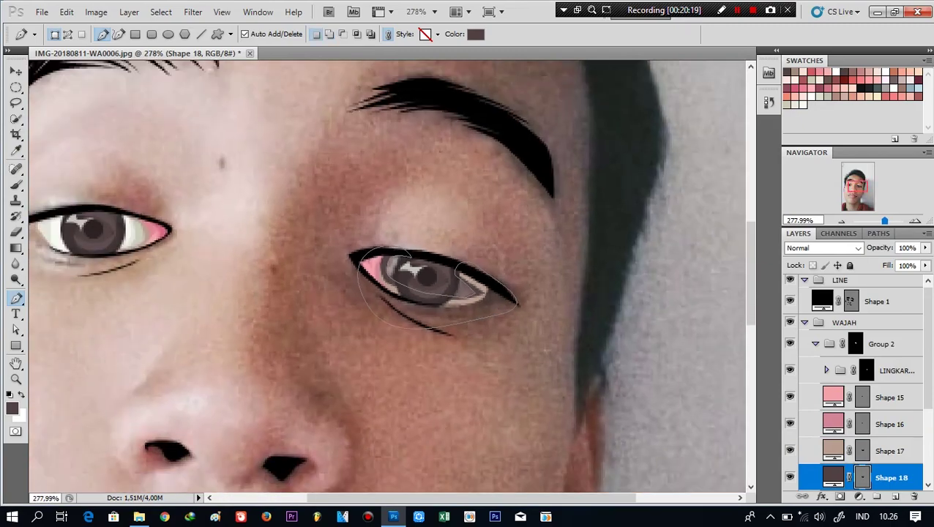
pyautogui.doubleClick(833, 477)
pyautogui.click(554, 267)
pyautogui.click(882, 221)
pyautogui.scroll(2, 503, 293)
# Draw Shape 19 at the eye's outer corner with an off-white eye-white fill
pyautogui.click(619, 289)
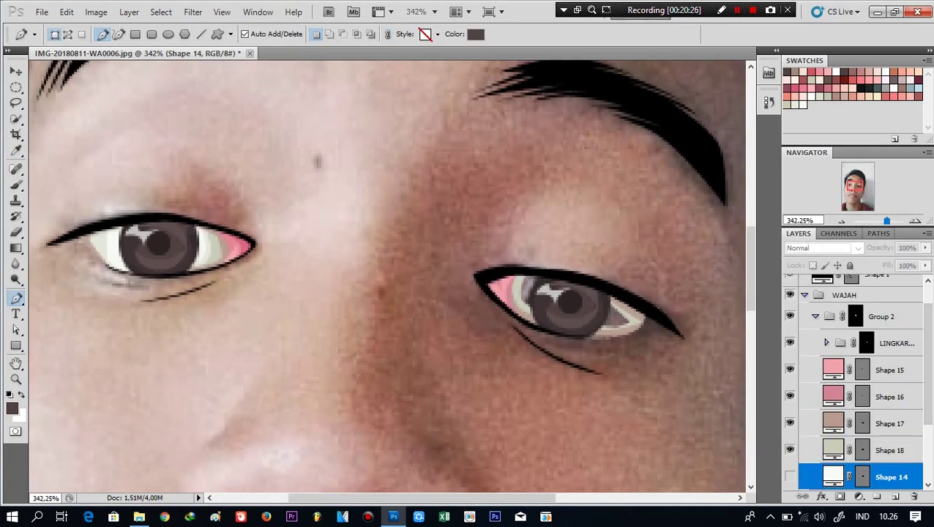
pyautogui.click(669, 337)
pyautogui.click(646, 353)
pyautogui.click(576, 345)
pyautogui.click(590, 329)
pyautogui.scroll(-2, 576, 344)
pyautogui.doubleClick(833, 427)
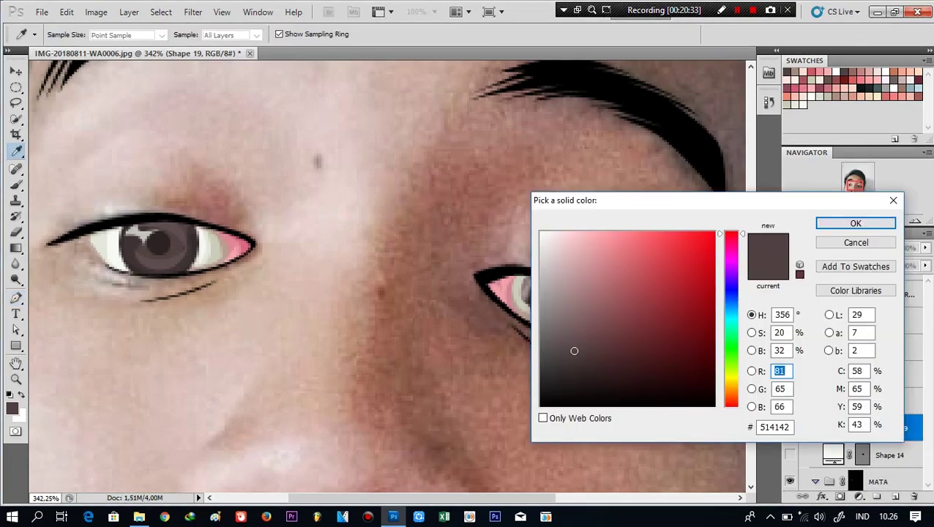
pyautogui.scroll(2, 219, 249)
pyautogui.click(59, 241)
pyautogui.click(856, 223)
pyautogui.scroll(-4, 261, 319)
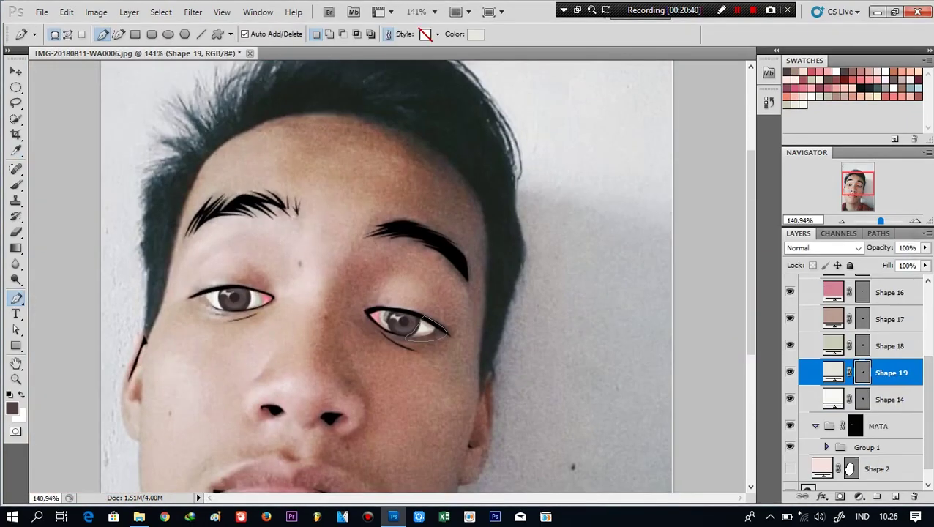
pyautogui.scroll(-3, 387, 277)
pyautogui.scroll(3, 387, 277)
# Show the pale skin fill and name the eye groups MATA KIRI and MATA KANAN
pyautogui.click(815, 346)
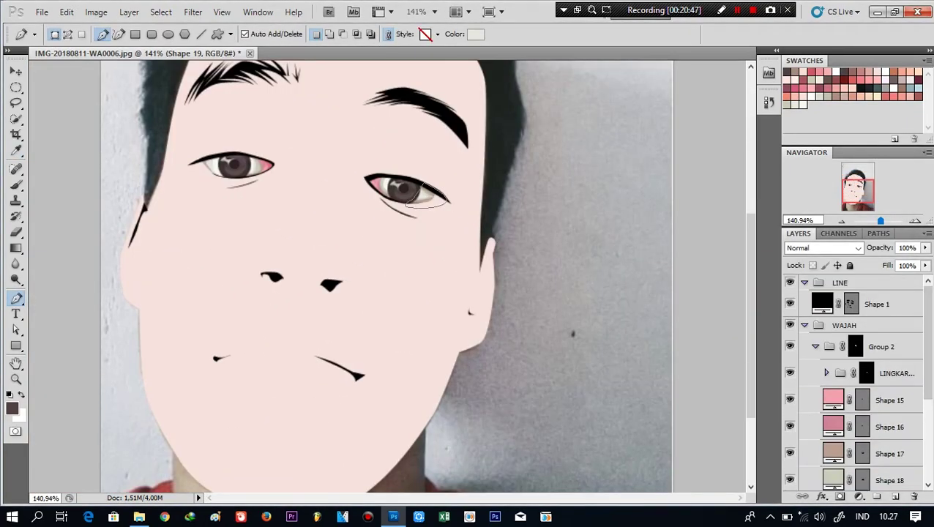
pyautogui.doubleClick(881, 373)
pyautogui.write('MATA KIR')
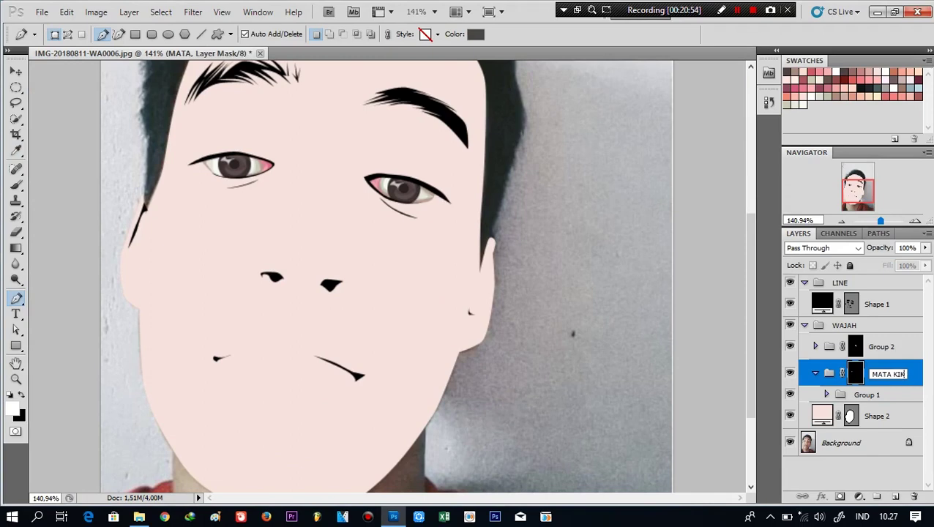
pyautogui.write('I')
pyautogui.hotkey('shift', 'Tab')
pyautogui.write('ATA KANAN')
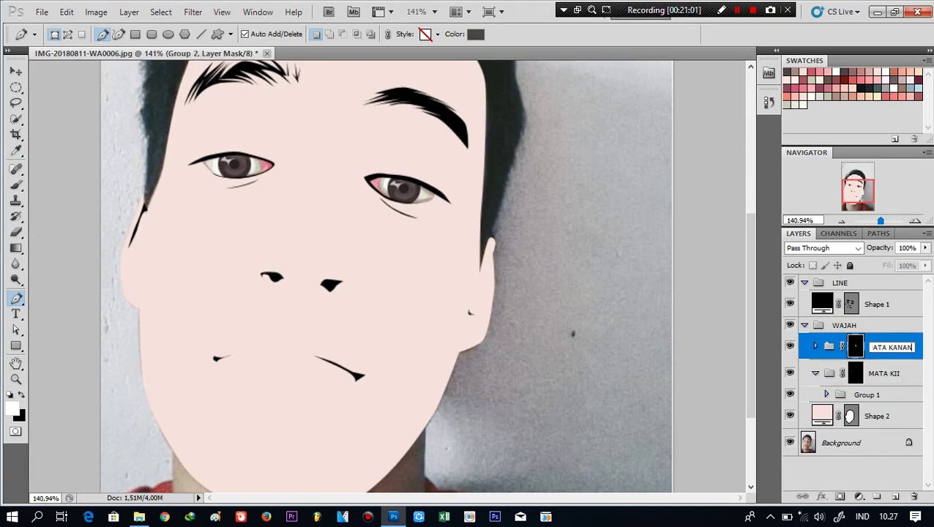
pyautogui.press('Return')
# Create a new group named BIBIR above the face skin layer
pyautogui.click(878, 399)
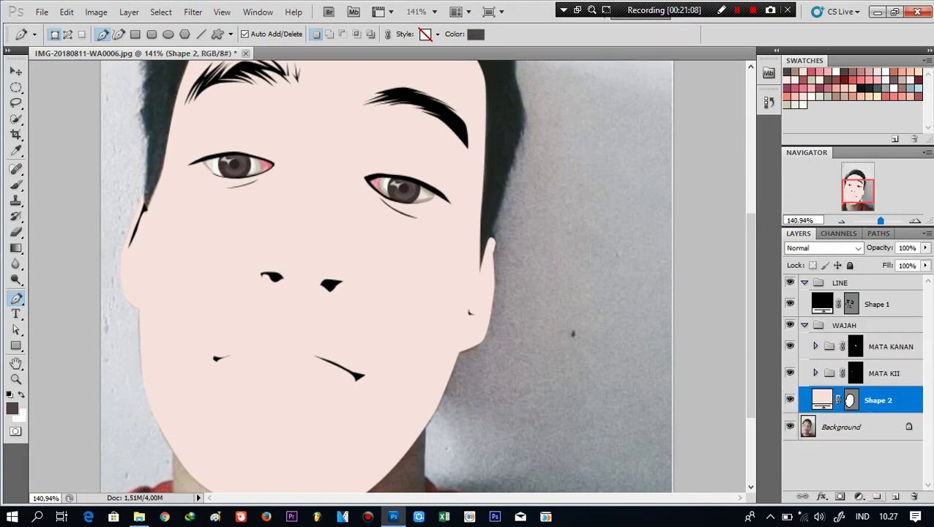
pyautogui.hotkey('ctrl', 'g')
pyautogui.write('B')
pyautogui.press('BackSpace')
pyautogui.write('R')
pyautogui.press('Return')
# Trace the full lip outline as Shape 20 with a light pink fill
pyautogui.press('p')
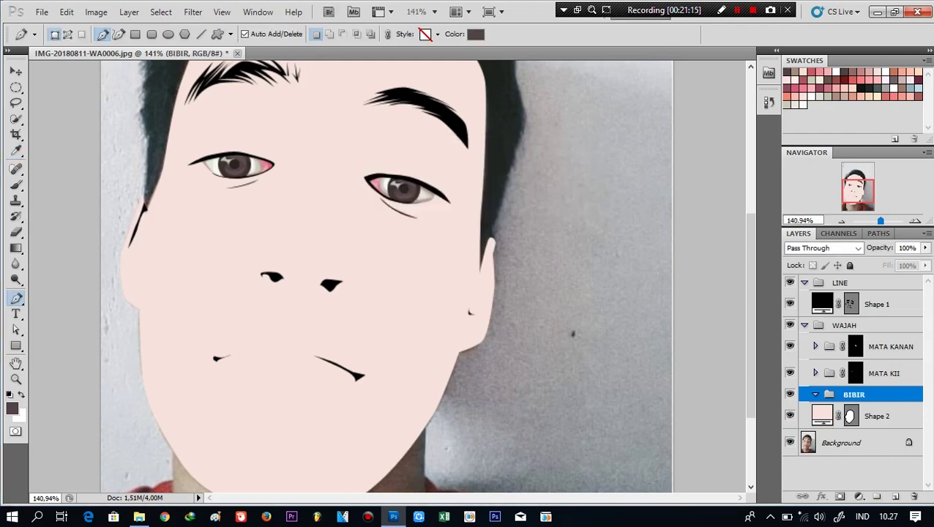
pyautogui.scroll(3, 190, 391)
pyautogui.click(225, 320)
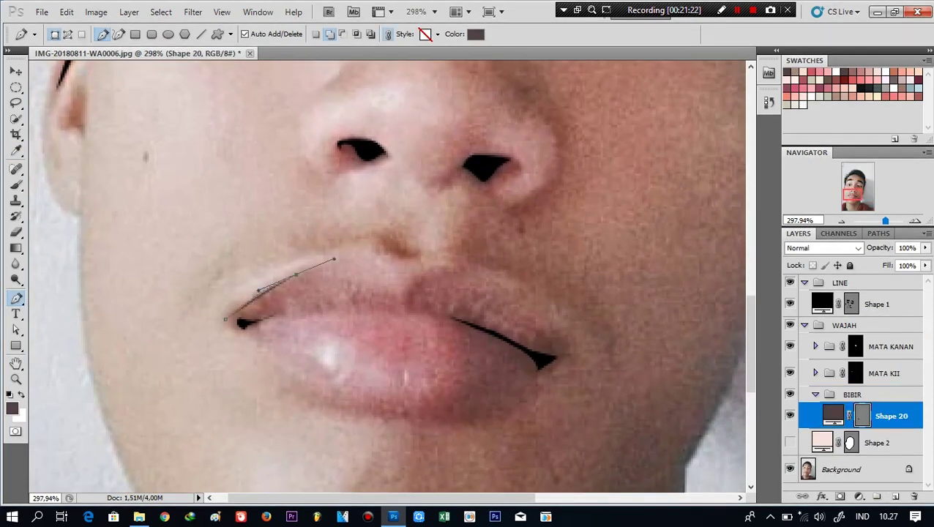
pyautogui.moveTo(367, 250); pyautogui.dragTo(405, 266)
pyautogui.click(460, 263)
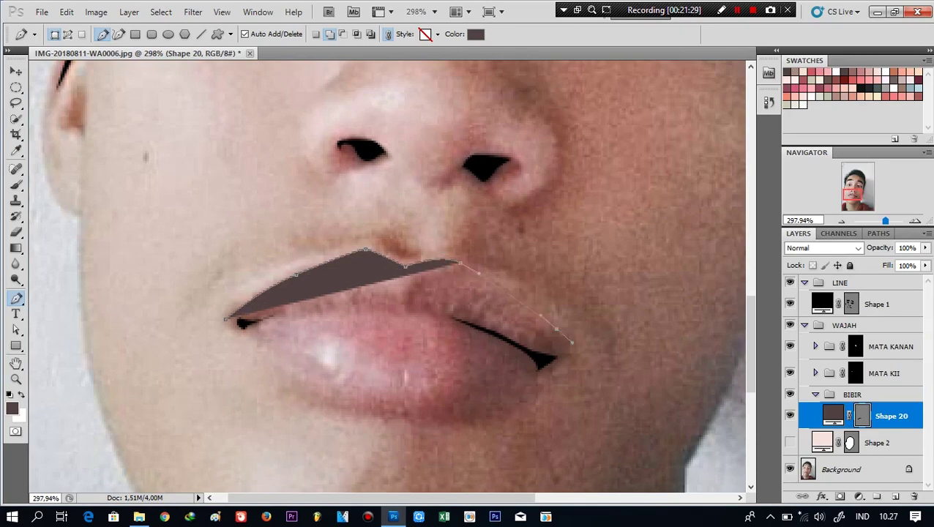
pyautogui.moveTo(557, 329); pyautogui.dragTo(572, 348)
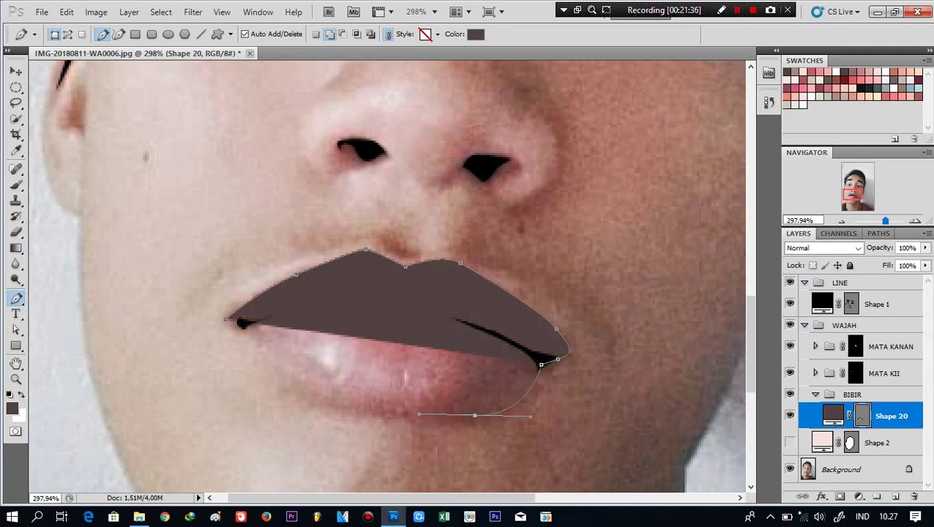
pyautogui.moveTo(469, 414); pyautogui.dragTo(425, 415)
pyautogui.click(225, 319)
pyautogui.scroll(-3, 249, 312)
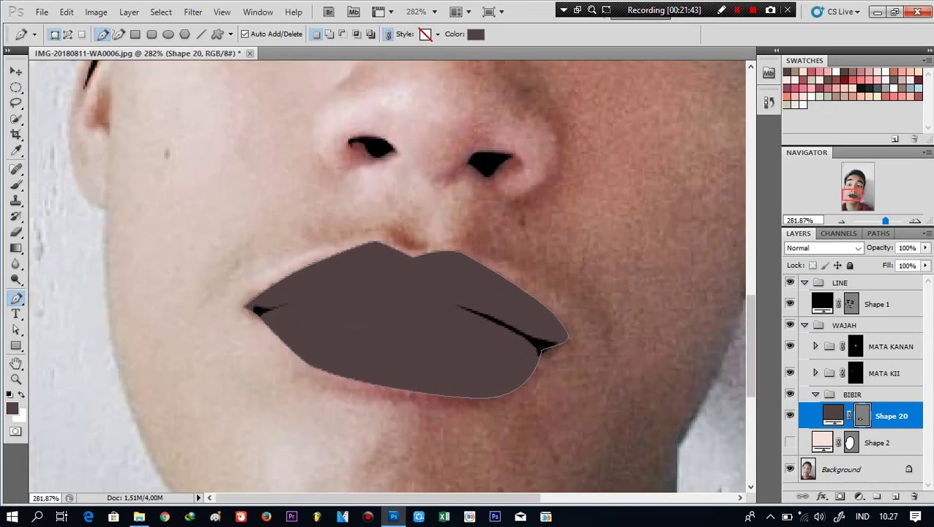
pyautogui.press('a')
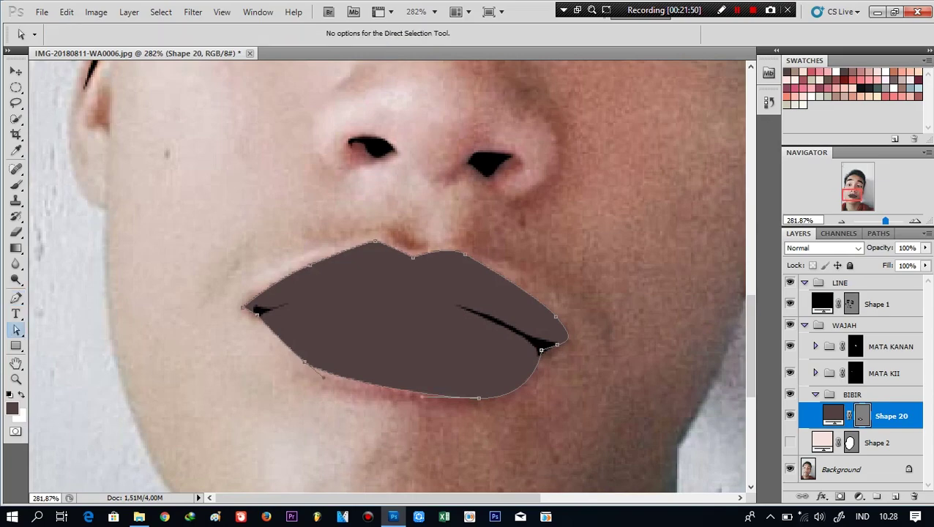
pyautogui.press('p')
pyautogui.click(475, 33)
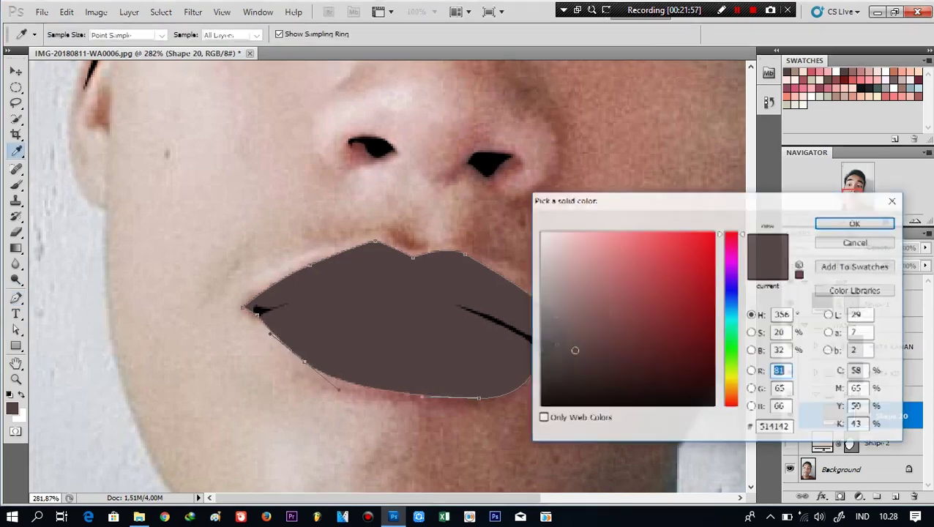
pyautogui.click(590, 238)
pyautogui.click(855, 221)
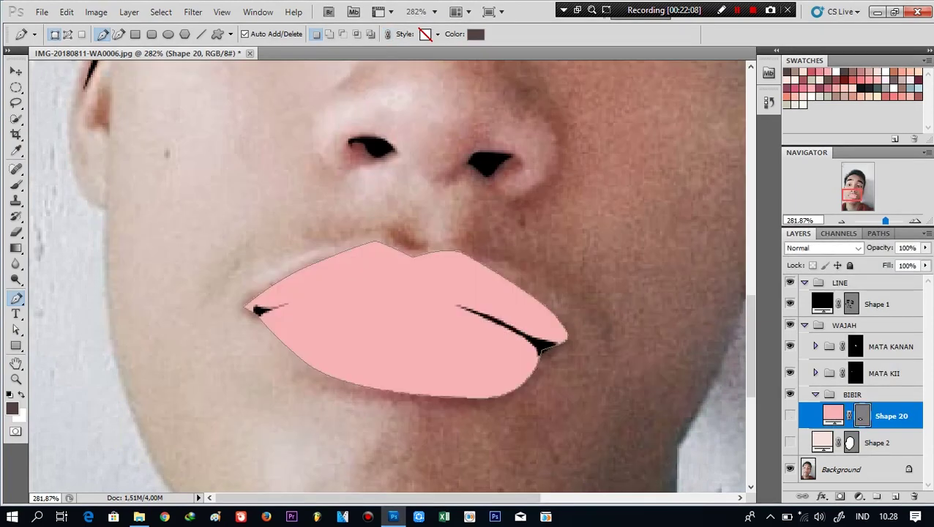
# Draw lower-lip shading Shape 21 and mask the BIBIR group to the lip outline
pyautogui.click(790, 415)
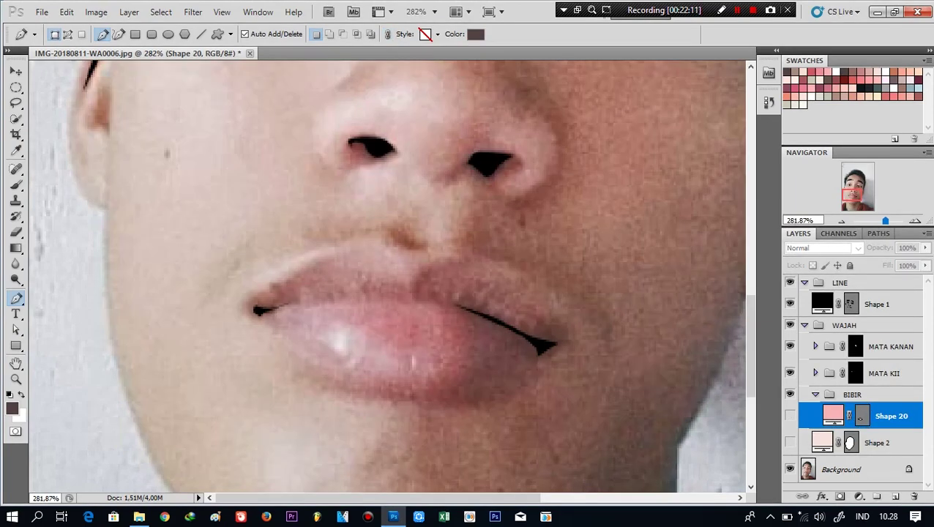
pyautogui.click(404, 298)
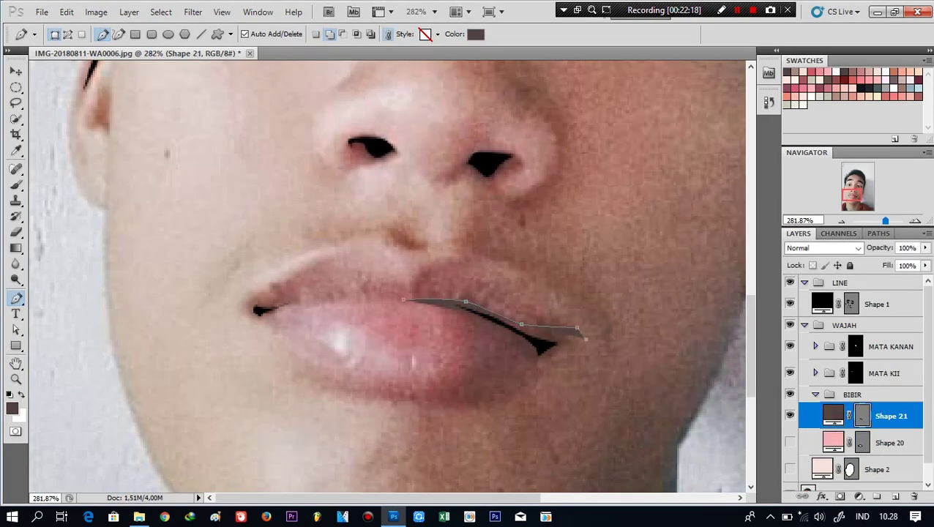
pyautogui.moveTo(473, 420); pyautogui.dragTo(439, 419)
pyautogui.click(362, 394)
pyautogui.moveTo(447, 386); pyautogui.dragTo(466, 374)
pyautogui.press('0')
pyautogui.press('0')
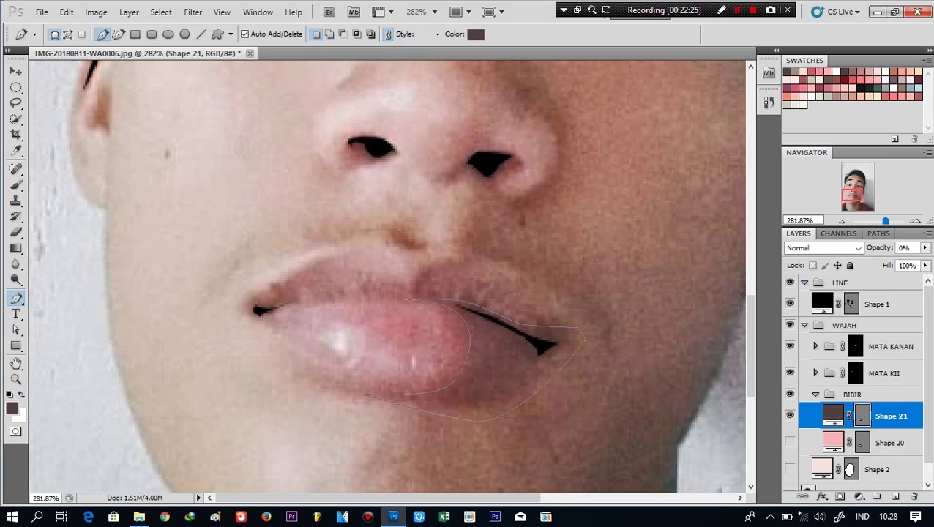
pyautogui.click(790, 442)
pyautogui.keyDown('ctrl'); pyautogui.click(833, 442); pyautogui.keyUp('ctrl')
pyautogui.click(852, 394)
# Fill Shape 21 with a red tone at full opacity and check it against the photo
pyautogui.click(840, 497)
pyautogui.click(890, 426)
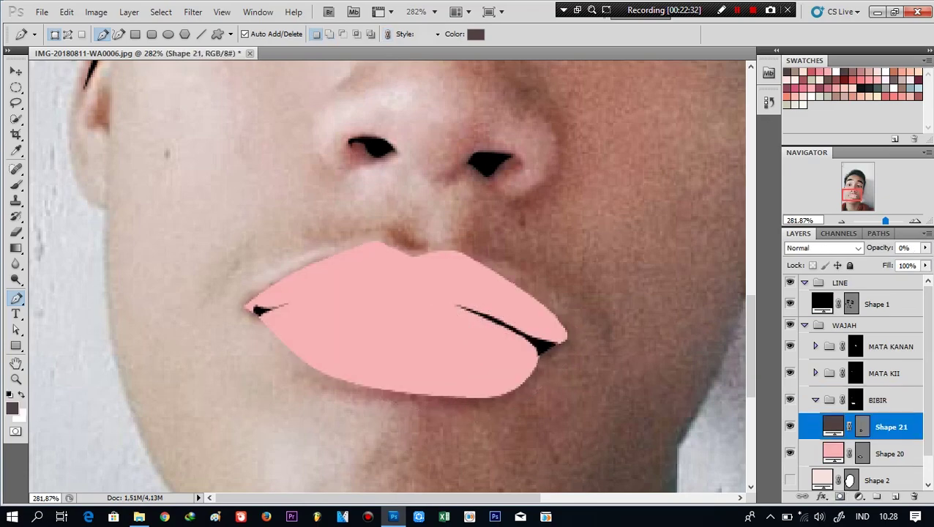
pyautogui.click(790, 480)
pyautogui.press('0')
pyautogui.doubleClick(833, 427)
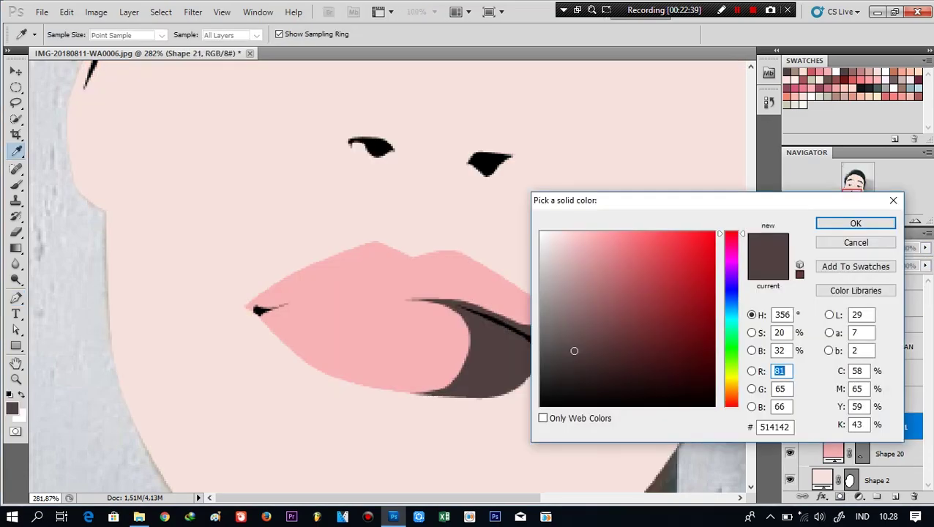
pyautogui.click(640, 265)
pyautogui.click(855, 223)
pyautogui.click(790, 480)
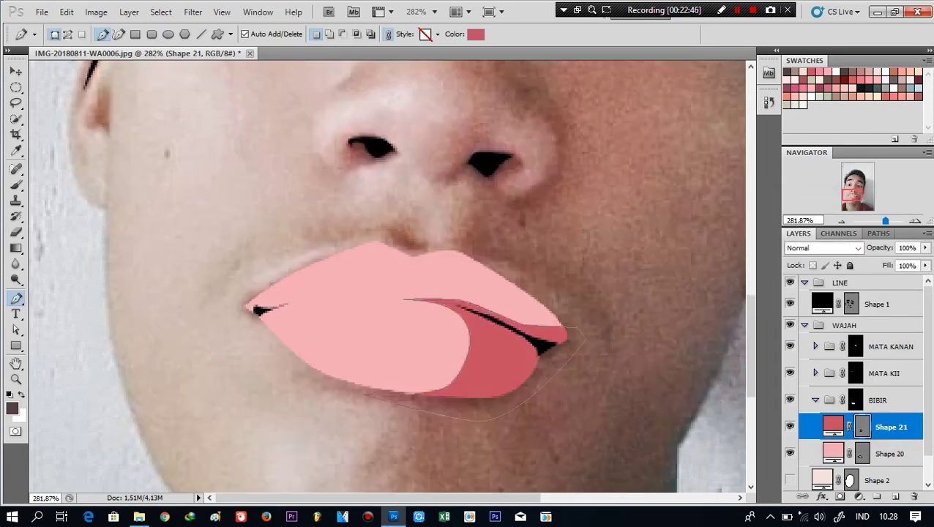
pyautogui.click(790, 454)
pyautogui.click(790, 453)
# Add a mask to Shape 21 and set up a brush at 30% opacity, 60% flow, zoomed on the lips
pyautogui.click(840, 497)
pyautogui.press('b')
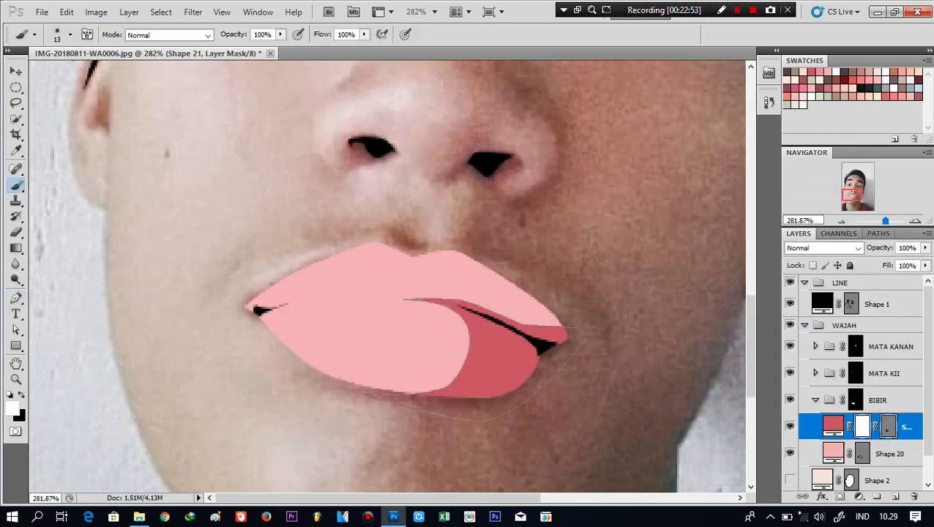
pyautogui.rightClick(363, 186)
pyautogui.press('Escape')
pyautogui.scroll(-3, 152, 177)
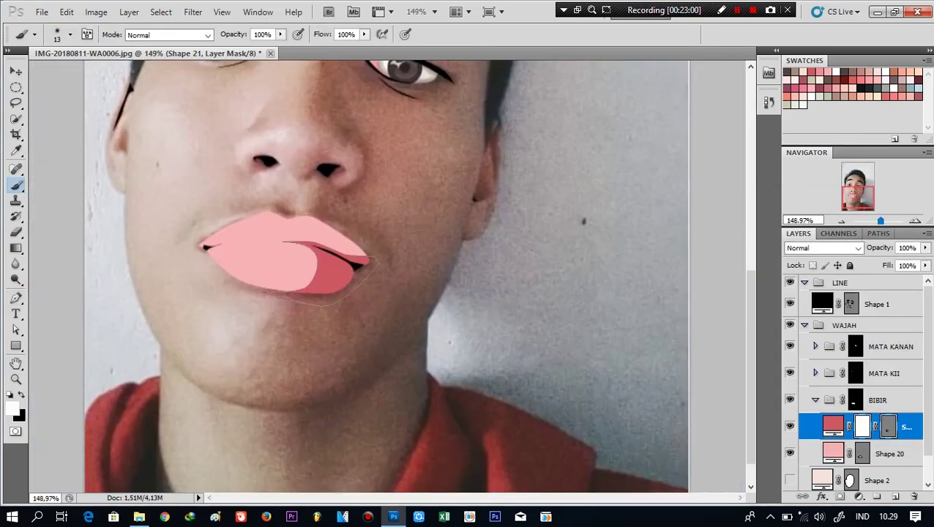
pyautogui.rightClick(370, 286)
pyautogui.rightClick(362, 232)
pyautogui.click(388, 294)
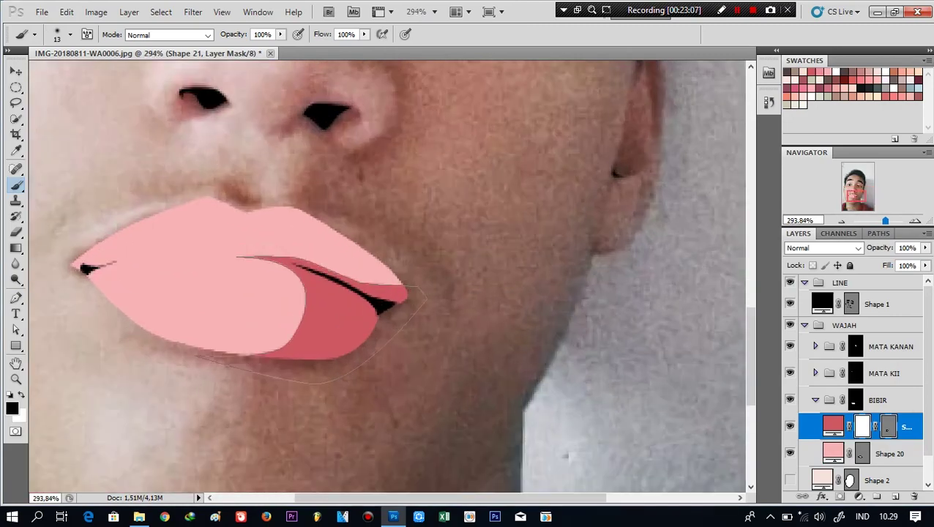
pyautogui.rightClick(351, 294)
pyautogui.press('Return')
pyautogui.write('0')
pyautogui.press('Return')
pyautogui.rightClick(298, 288)
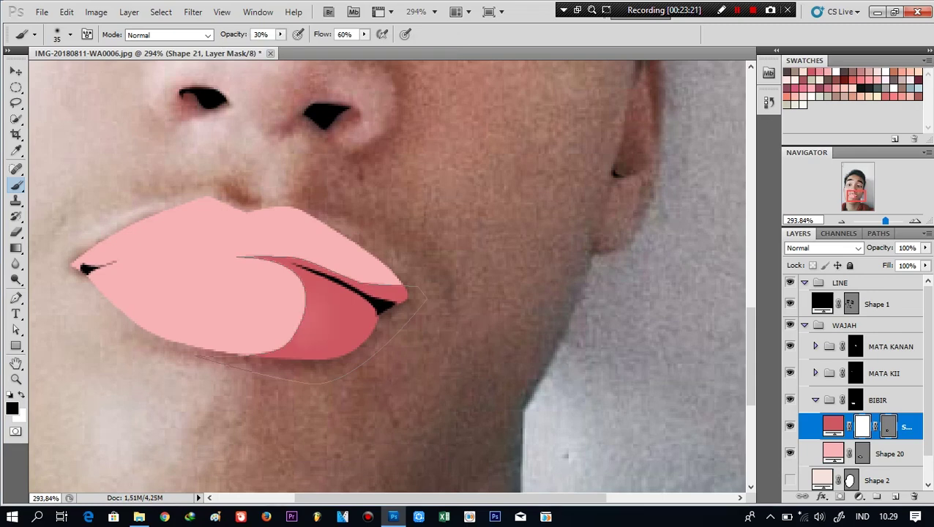
# Brush along the shading's inner edge so it fades into the pink lips
pyautogui.click(790, 454)
pyautogui.click(790, 454)
pyautogui.moveTo(284, 352); pyautogui.dragTo(307, 277)
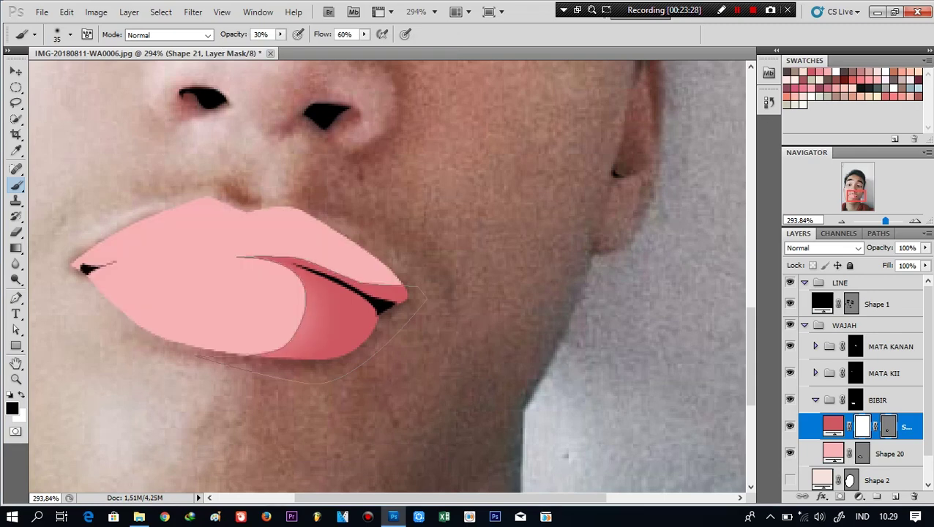
pyautogui.click(790, 454)
pyautogui.click(790, 454)
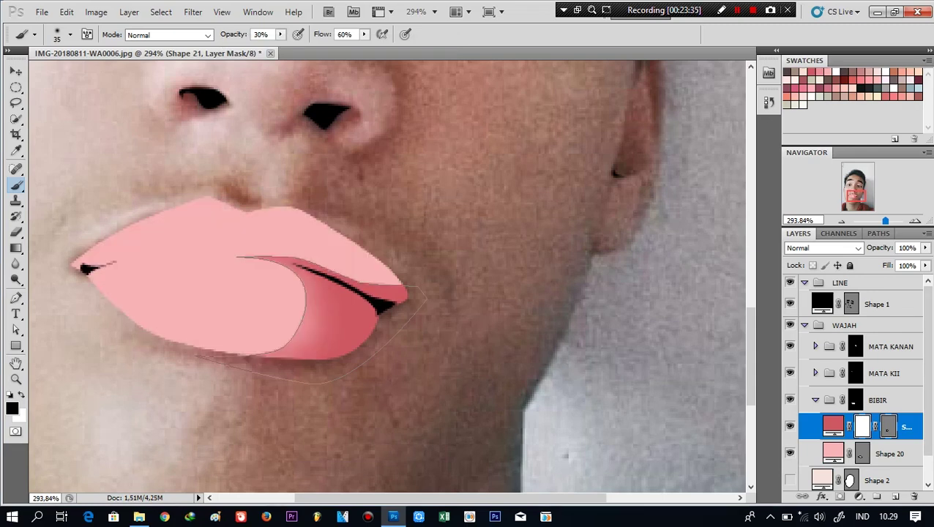
pyautogui.click(790, 454)
pyautogui.click(790, 454)
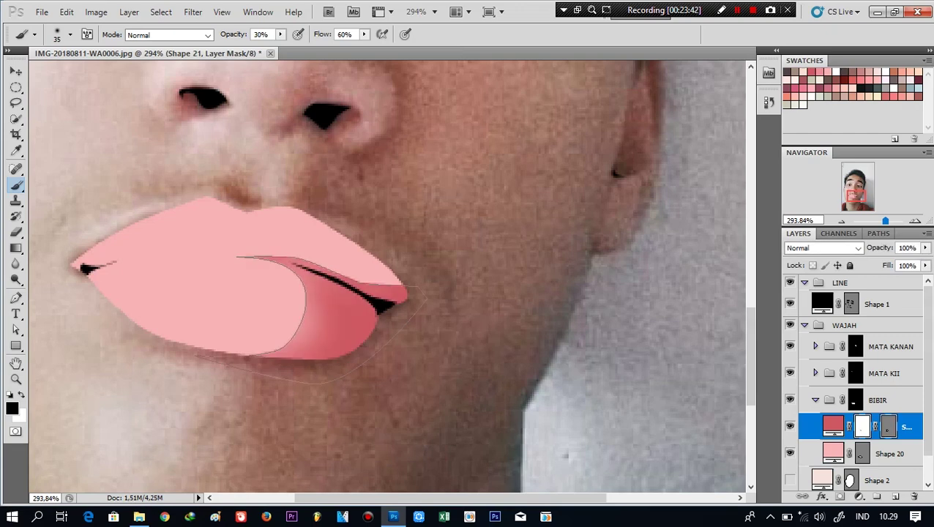
pyautogui.click(790, 454)
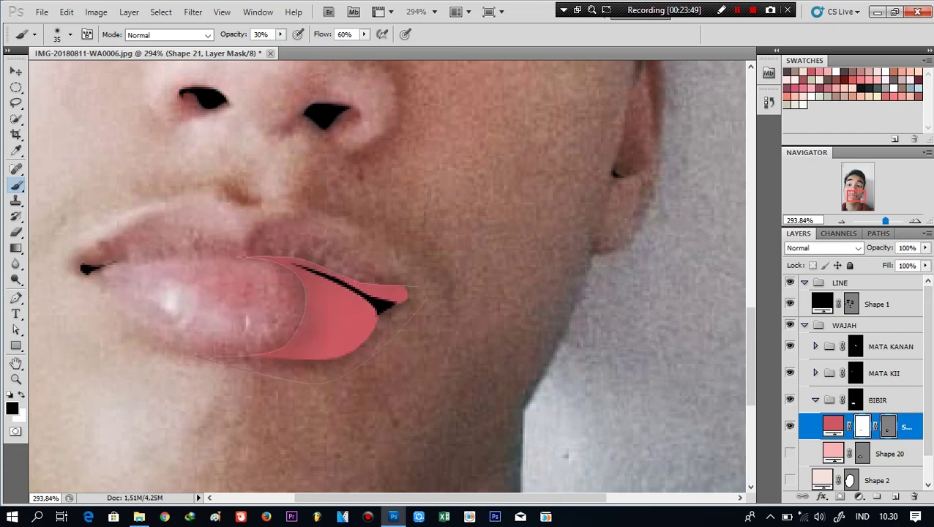
# Pen-draw crescent Shape 22 over the right half of the upper lip and fill it pink
pyautogui.press('p')
pyautogui.click(889, 454)
pyautogui.click(249, 254)
pyautogui.click(257, 228)
pyautogui.click(282, 226)
pyautogui.click(316, 216)
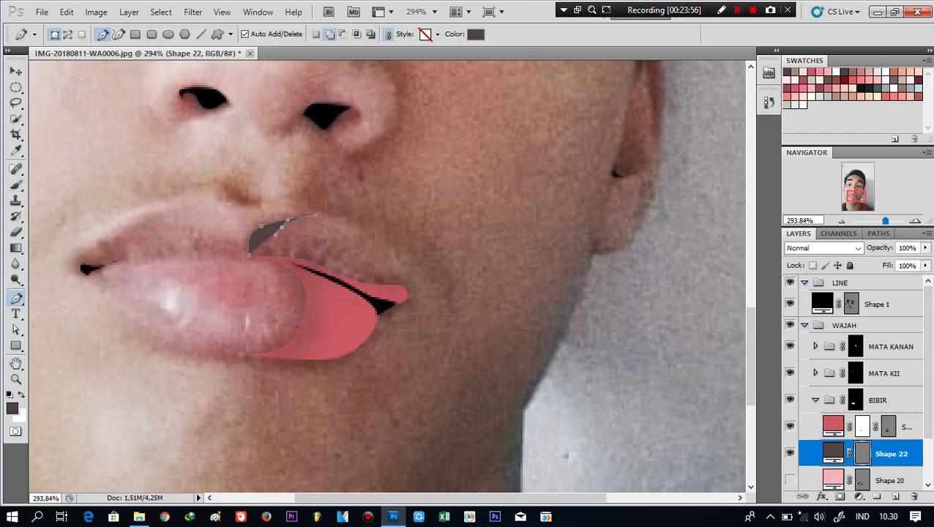
pyautogui.click(358, 250)
pyautogui.click(249, 255)
pyautogui.doubleClick(833, 454)
pyautogui.scroll(-2, 366, 293)
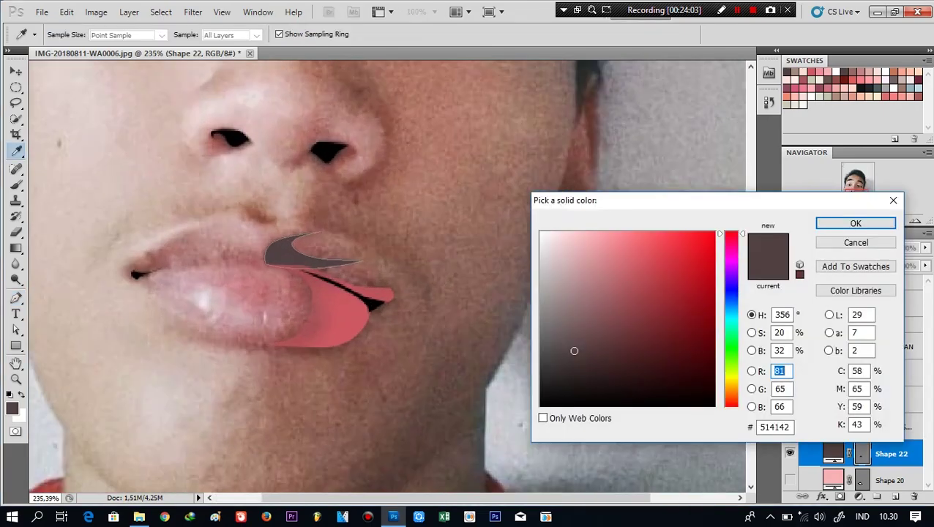
pyautogui.click(640, 267)
pyautogui.click(855, 223)
# Add a mask to Shape 22, brush its edges soft, and lower its opacity to 70%
pyautogui.click(890, 477)
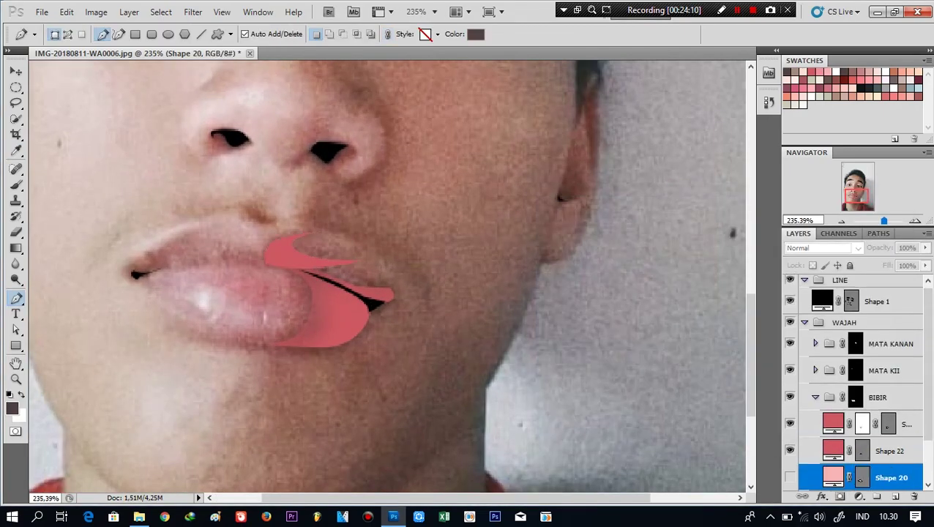
pyautogui.click(862, 450)
pyautogui.click(790, 478)
pyautogui.press('b')
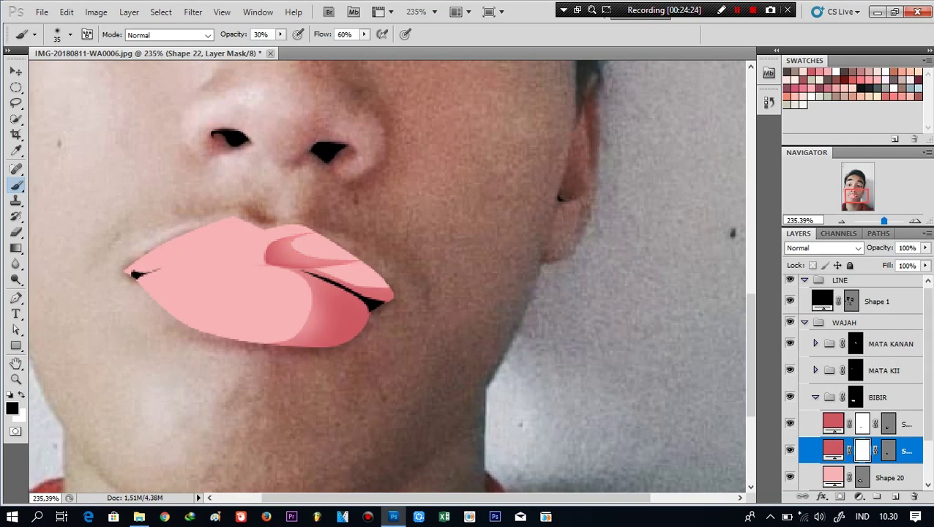
pyautogui.moveTo(881, 248); pyautogui.dragTo(864, 247)
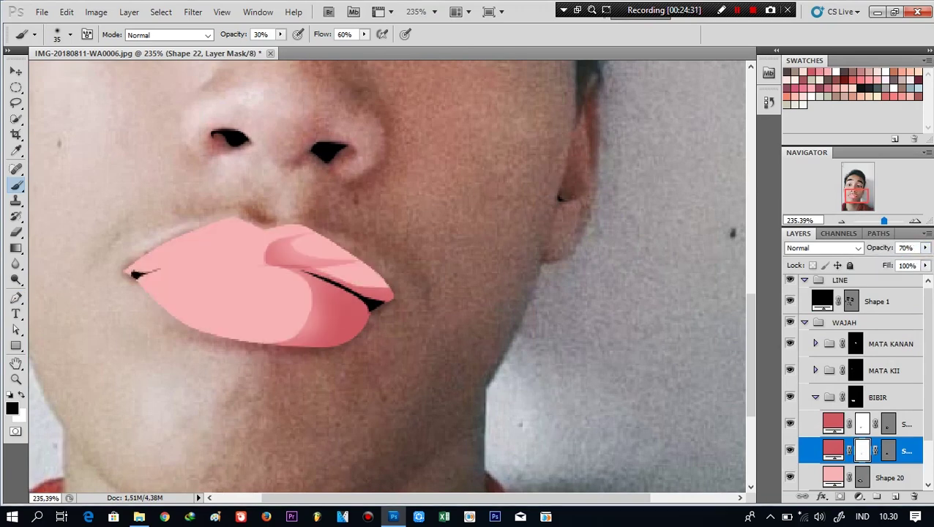
pyautogui.click(889, 478)
pyautogui.click(790, 477)
# Pen-draw oval Shape 23 across the upper lip and give it a pink fill
pyautogui.press('p')
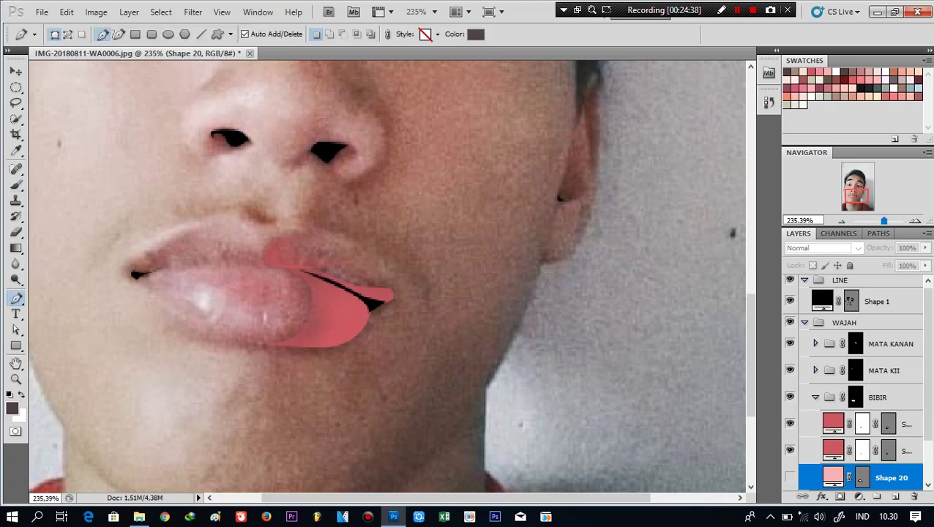
pyautogui.click(278, 223)
pyautogui.moveTo(269, 254); pyautogui.dragTo(307, 219)
pyautogui.moveTo(388, 293); pyautogui.dragTo(421, 311)
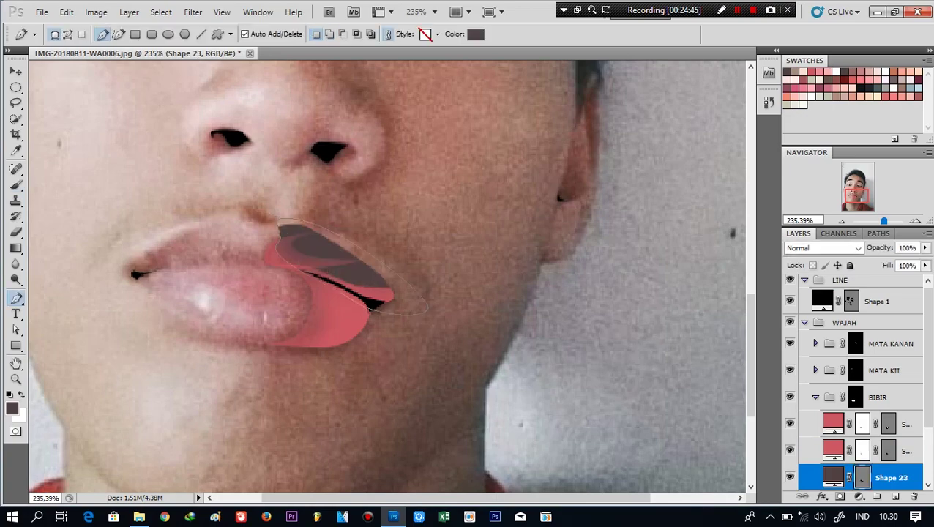
pyautogui.scroll(-2, 864, 366)
pyautogui.click(790, 447)
pyautogui.doubleClick(833, 419)
pyautogui.click(610, 241)
pyautogui.click(884, 221)
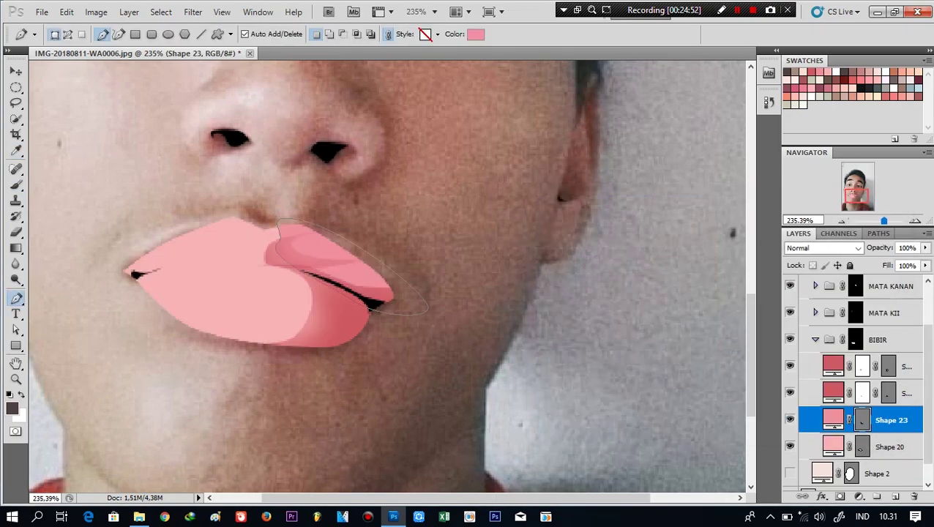
pyautogui.press('v')
pyautogui.moveTo(883, 220); pyautogui.dragTo(883, 220)
# Set Shape 23 to 69% opacity, then hide the skin and base lower-lip shapes
pyautogui.press('6')
pyautogui.press('9')
pyautogui.press('b')
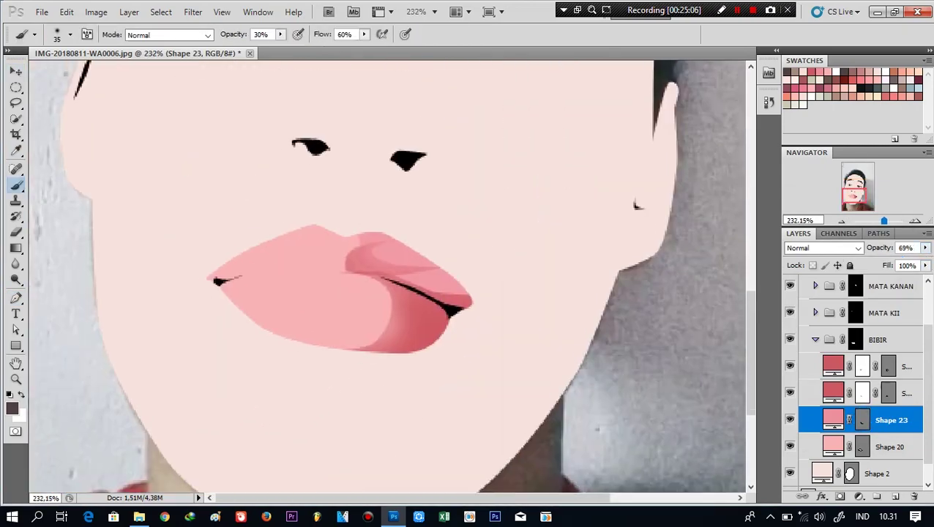
pyautogui.click(790, 473)
pyautogui.click(790, 447)
# Redraw the lower-lip shading outline with the Pen tool, curving around the lower lip
pyautogui.press('p')
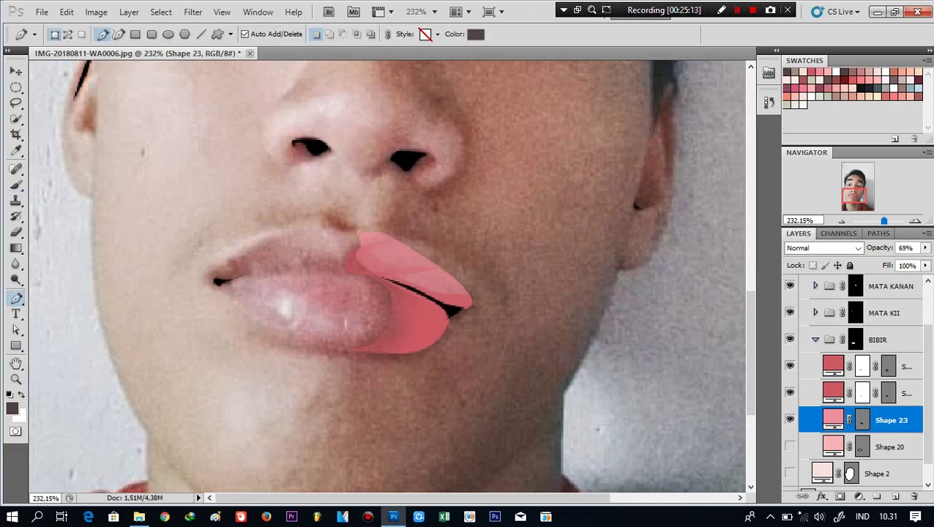
pyautogui.click(344, 275)
pyautogui.click(376, 317)
pyautogui.click(310, 344)
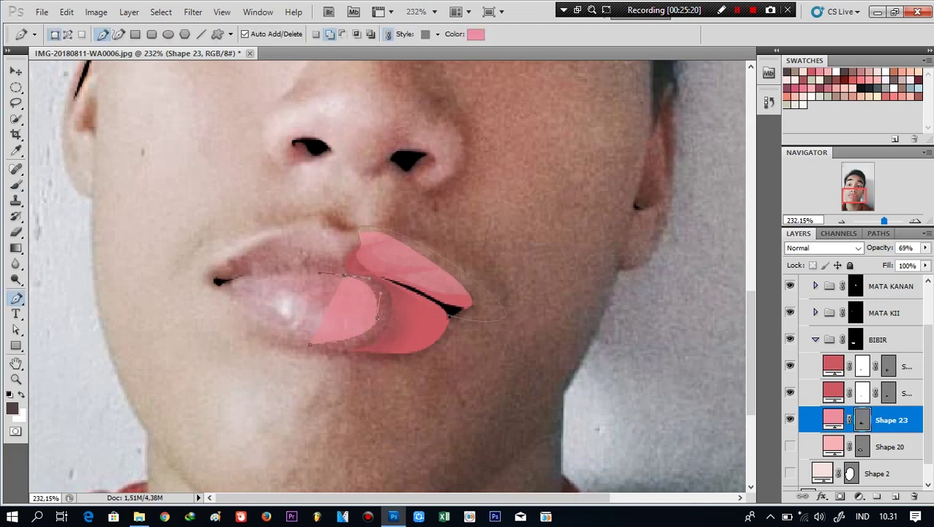
pyautogui.click(201, 292)
pyautogui.click(219, 262)
pyautogui.click(279, 234)
pyautogui.click(322, 258)
pyautogui.moveTo(388, 377); pyautogui.dragTo(429, 379)
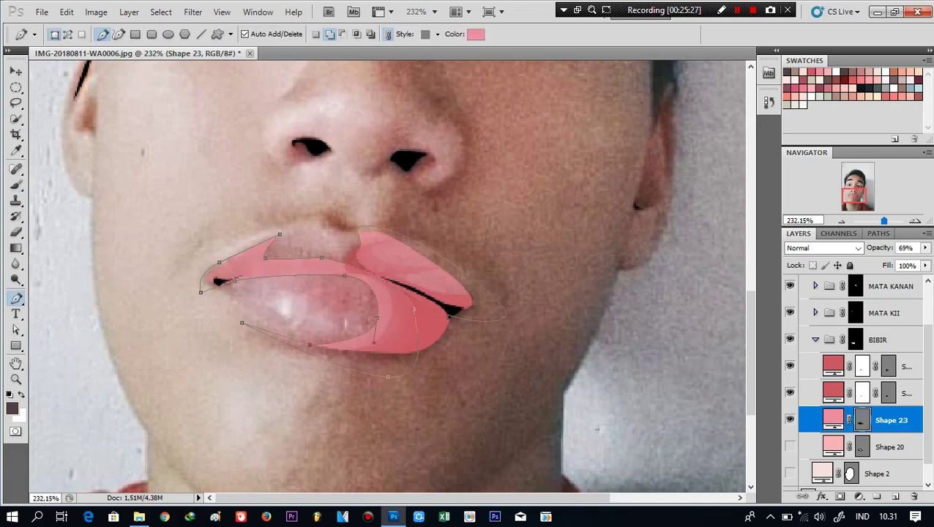
# Extend the Shape 22 upper-lip shade toward the left corner and re-show the hidden shapes
pyautogui.click(790, 446)
pyautogui.click(790, 420)
pyautogui.click(789, 447)
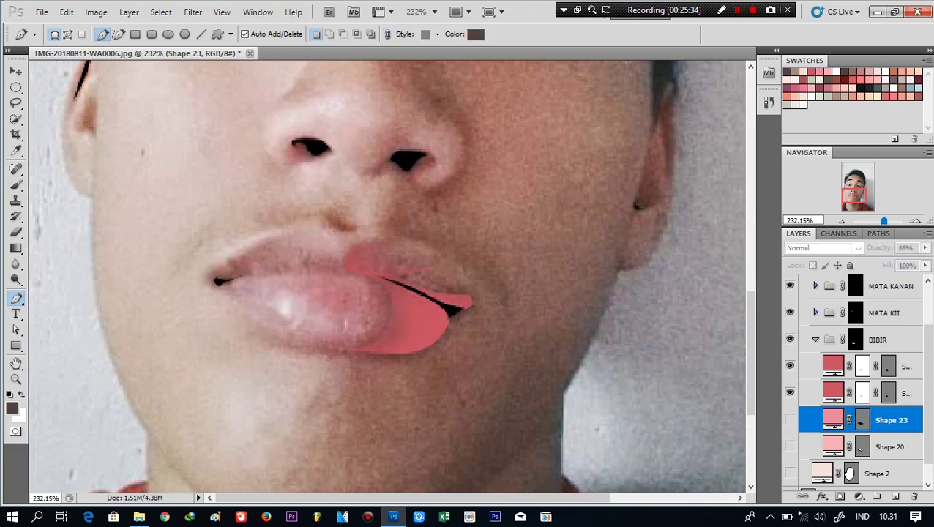
pyautogui.click(897, 366)
pyautogui.click(897, 393)
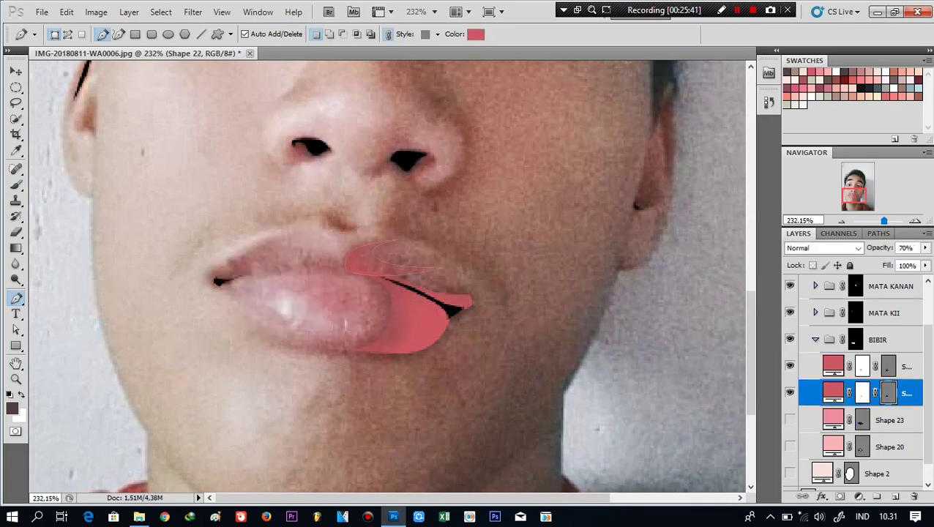
pyautogui.click(790, 420)
pyautogui.click(790, 446)
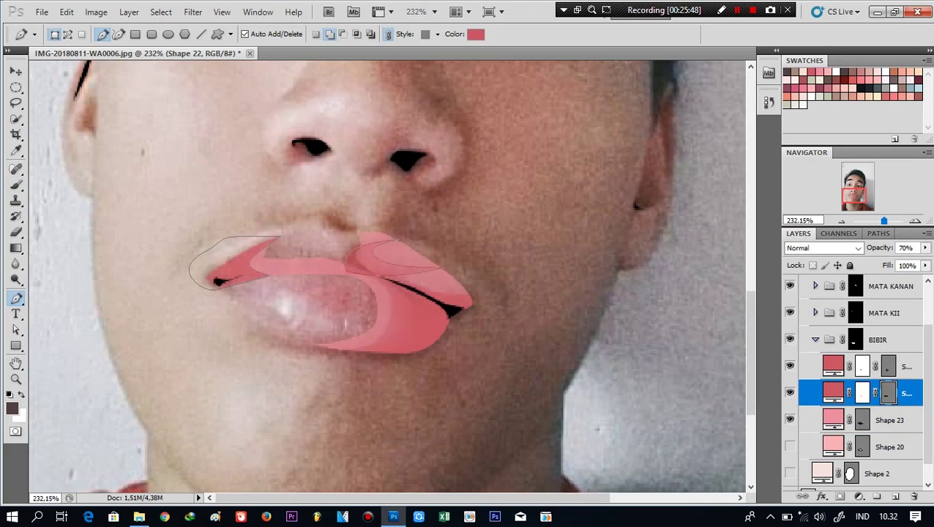
pyautogui.click(790, 474)
pyautogui.click(862, 393)
pyautogui.press('b')
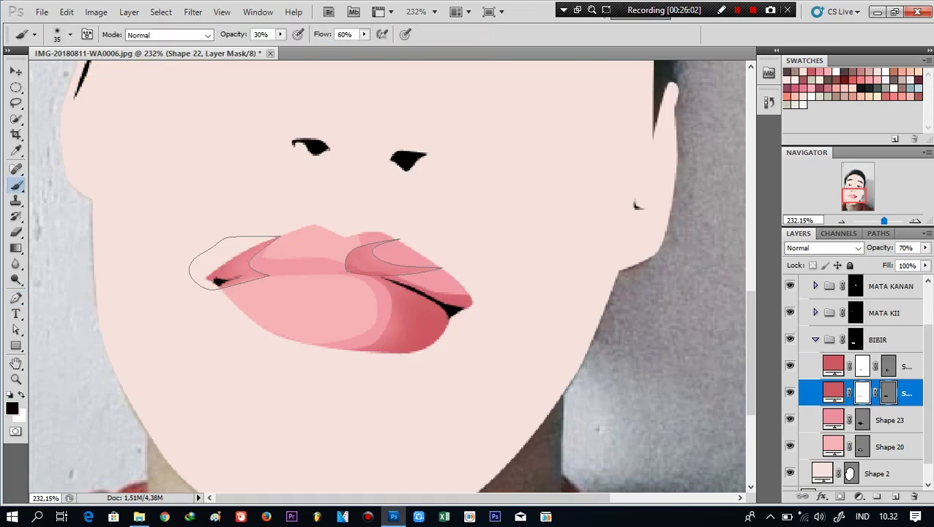
# Zoom in and centre the lips, stepping through the lip shading layers
pyautogui.hotkey('alt', ']')
pyautogui.hotkey('ctrl', '0')
pyautogui.scroll(3, 260, 351)
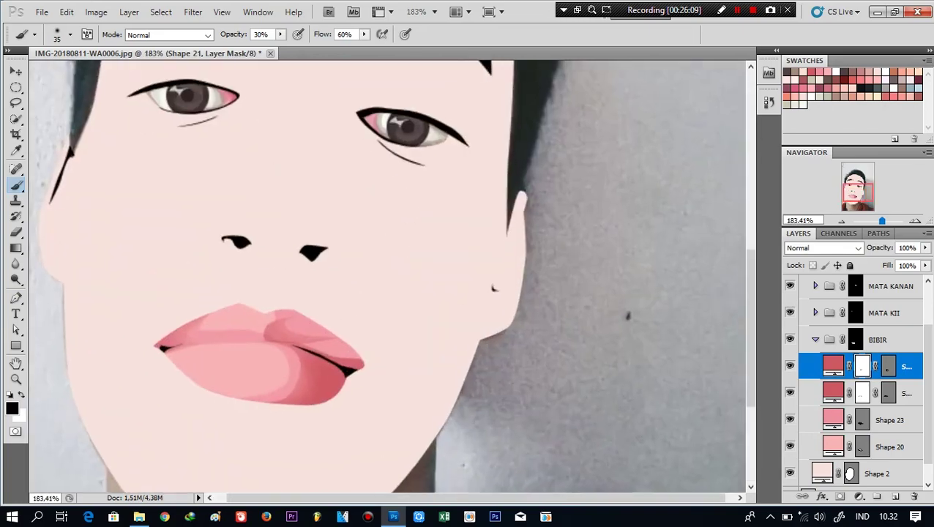
pyautogui.scroll(3, 219, 352)
pyautogui.hotkey('alt', '[')
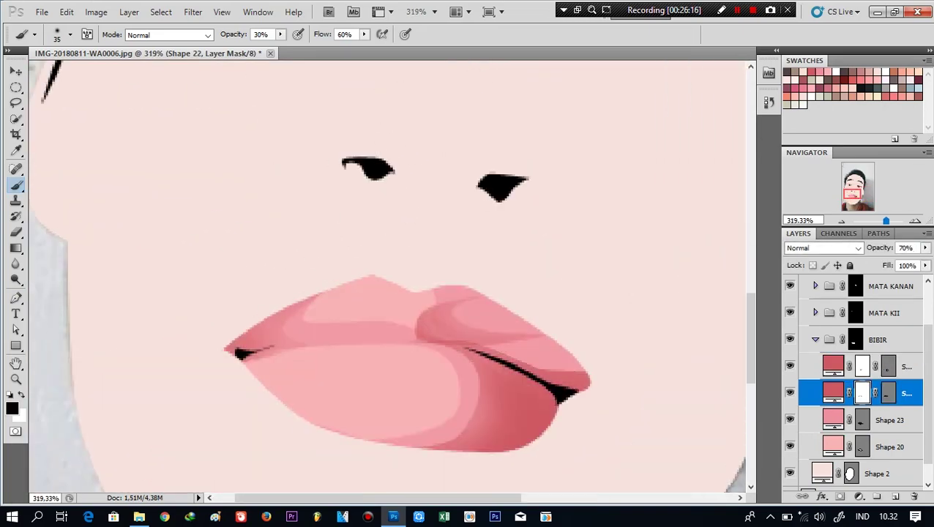
pyautogui.scroll(3, 409, 333)
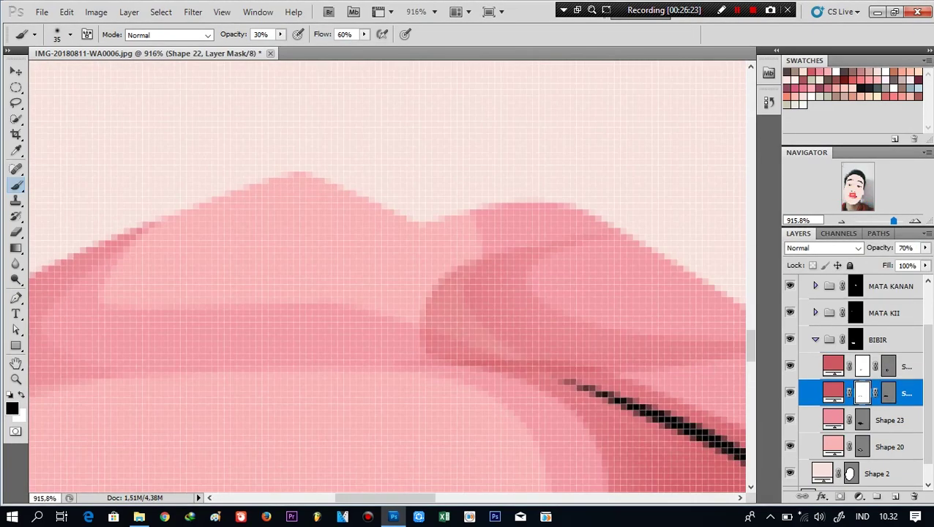
pyautogui.moveTo(512, 329); pyautogui.dragTo(391, 299)
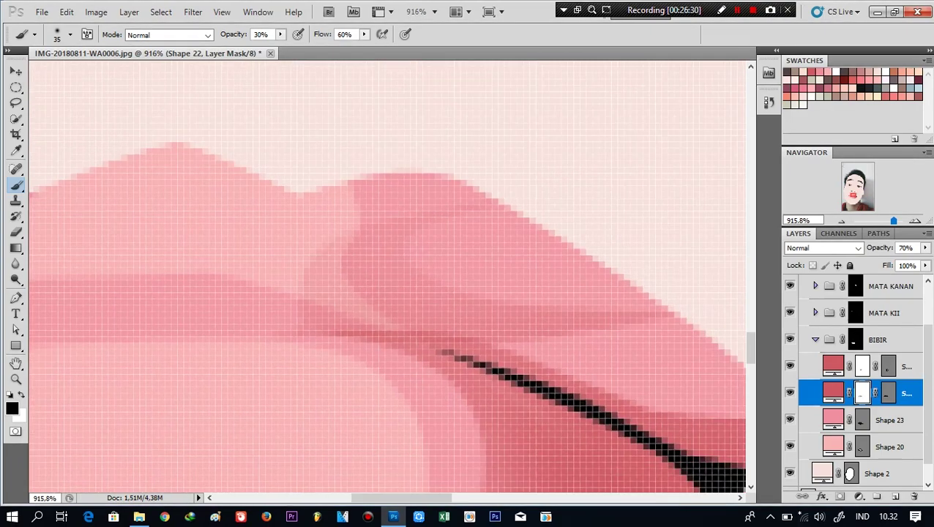
pyautogui.scroll(-5, 366, 395)
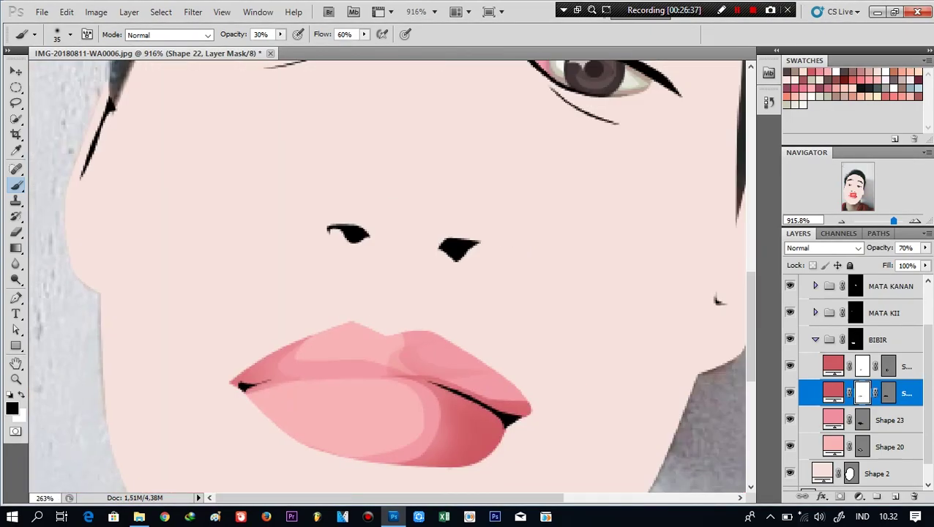
pyautogui.scroll(1, 366, 395)
pyautogui.scroll(1, 366, 395)
pyautogui.scroll(1, 366, 395)
pyautogui.click(889, 419)
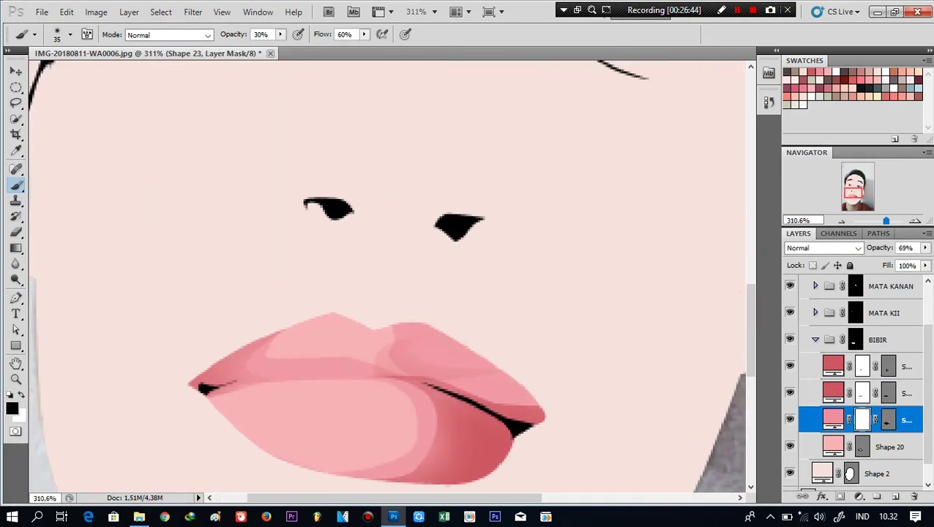
pyautogui.moveTo(366, 366); pyautogui.dragTo(376, 323)
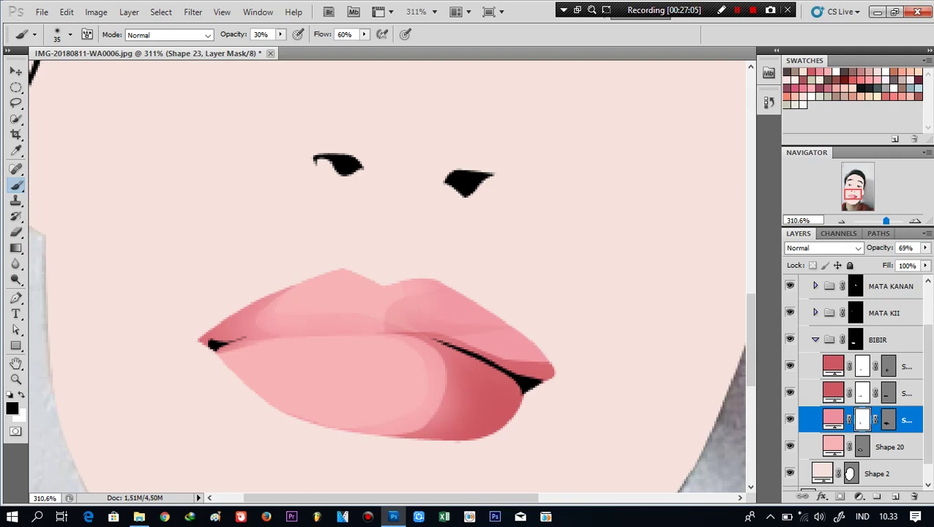
# Check the brush settings on the top lip layer, then hide skin Shape 2 and base lips Shape 20
pyautogui.click(889, 393)
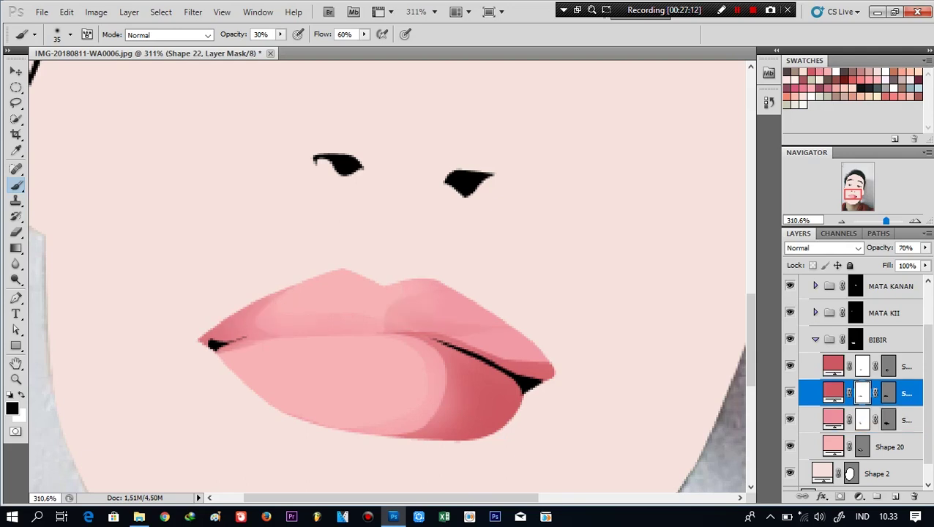
pyautogui.click(889, 366)
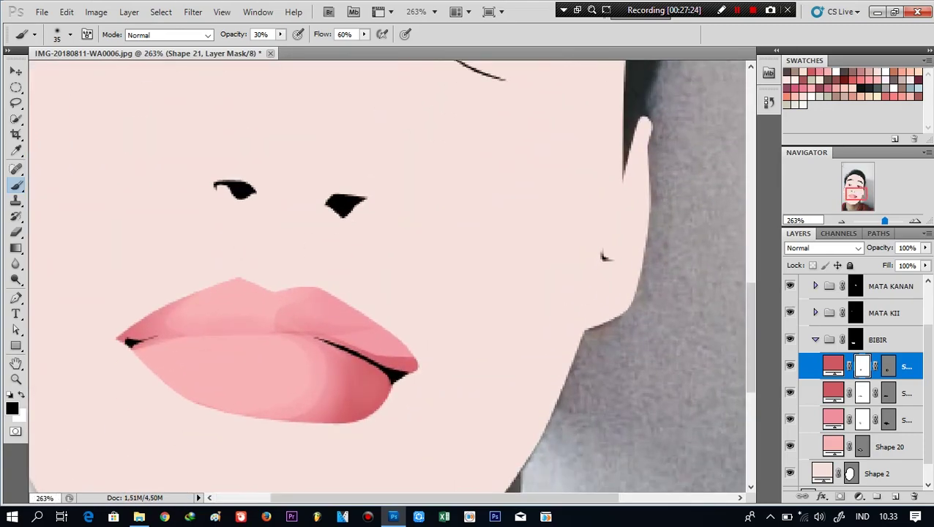
pyautogui.rightClick(383, 333)
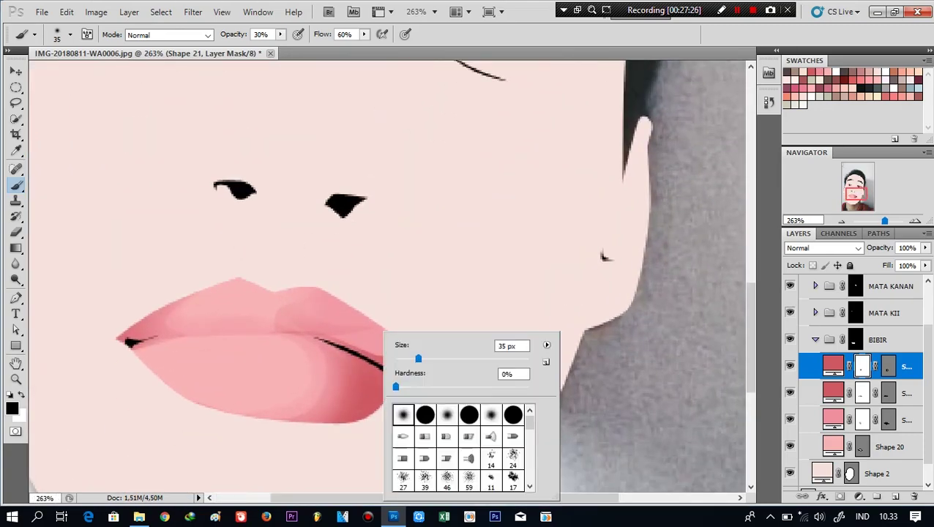
pyautogui.press('Escape')
pyautogui.scroll(-3, 547, 303)
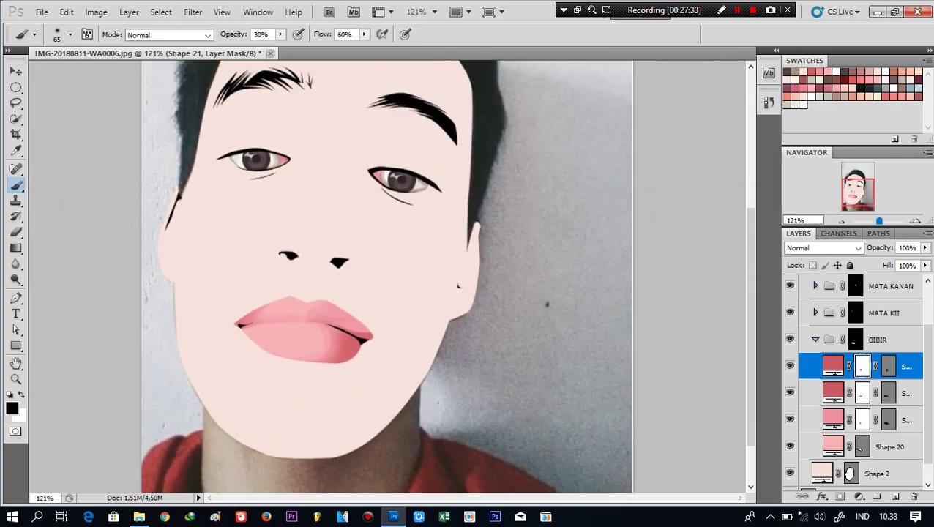
pyautogui.click(789, 474)
pyautogui.click(790, 446)
# Begin a new pen shape along the lower lip, undoing points misplaced over the upper lip
pyautogui.press('p')
pyautogui.scroll(5, 273, 319)
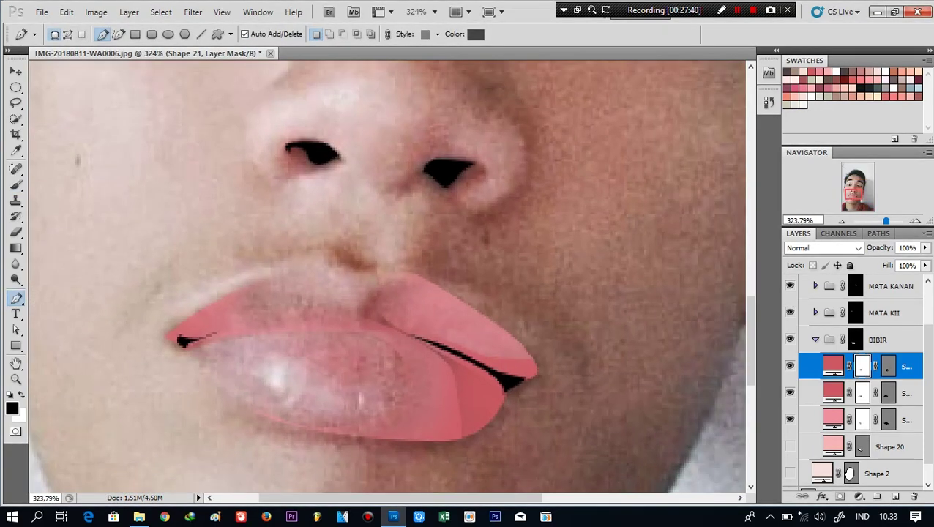
pyautogui.click(862, 420)
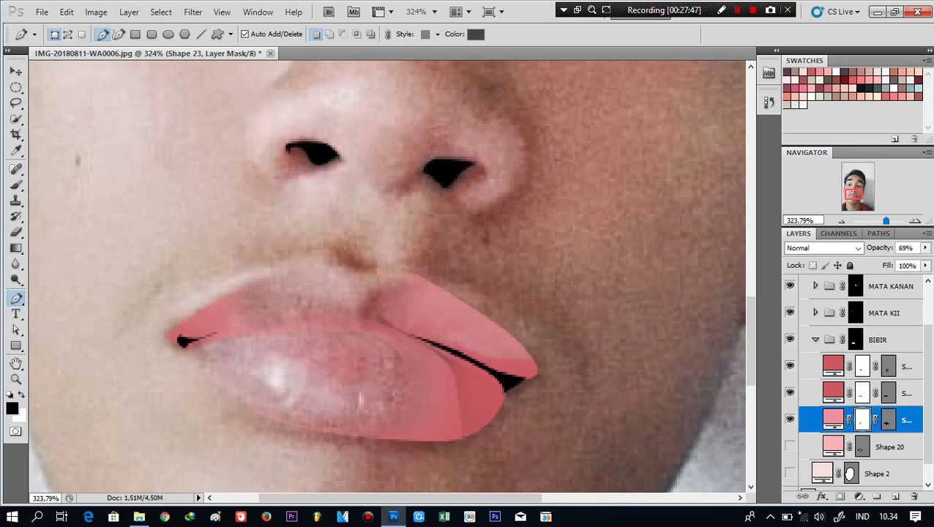
pyautogui.click(861, 447)
pyautogui.click(252, 407)
pyautogui.click(381, 402)
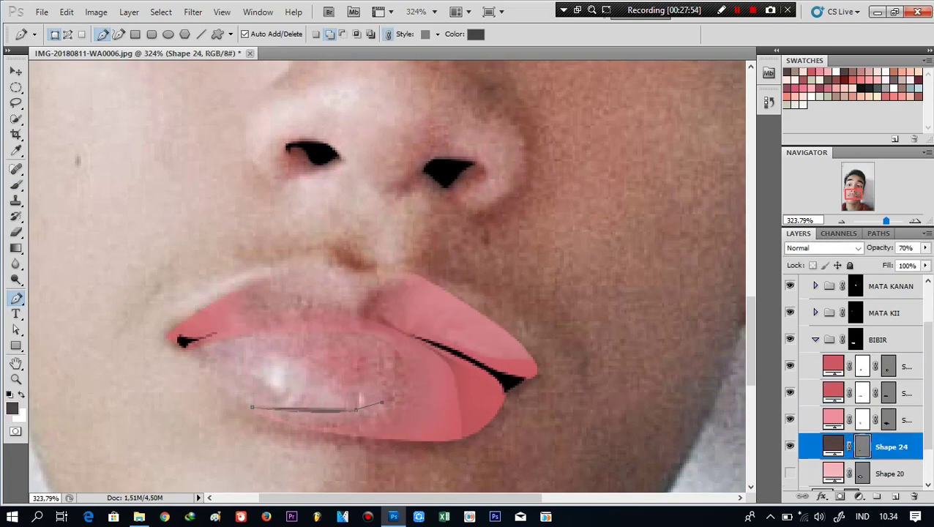
pyautogui.click(355, 380)
pyautogui.click(317, 366)
pyautogui.click(282, 354)
pyautogui.click(277, 355)
pyautogui.click(347, 346)
pyautogui.click(356, 307)
pyautogui.click(292, 294)
pyautogui.moveTo(267, 262); pyautogui.dragTo(278, 262)
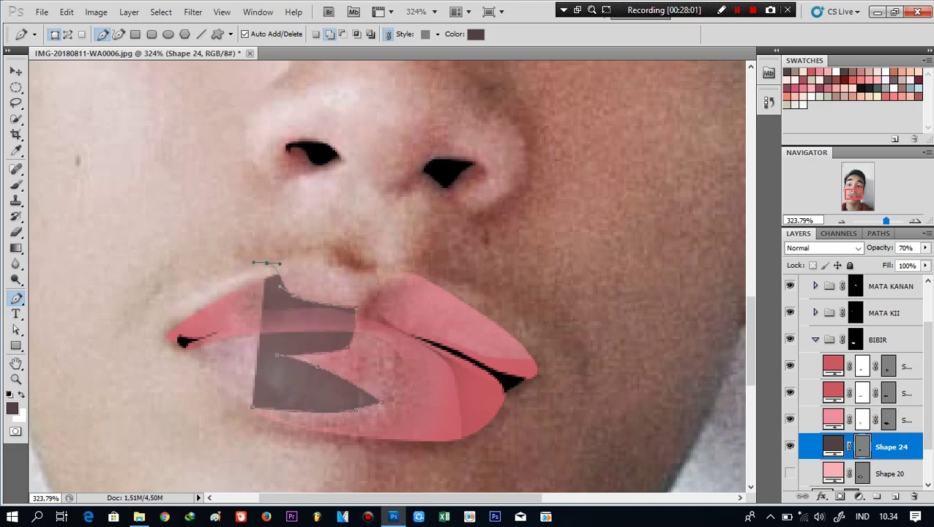
pyautogui.hotkey('ctrl', 'alt', 'z')
pyautogui.hotkey('ctrl', 'alt', 'z')
pyautogui.hotkey('ctrl', 'alt', 'z')
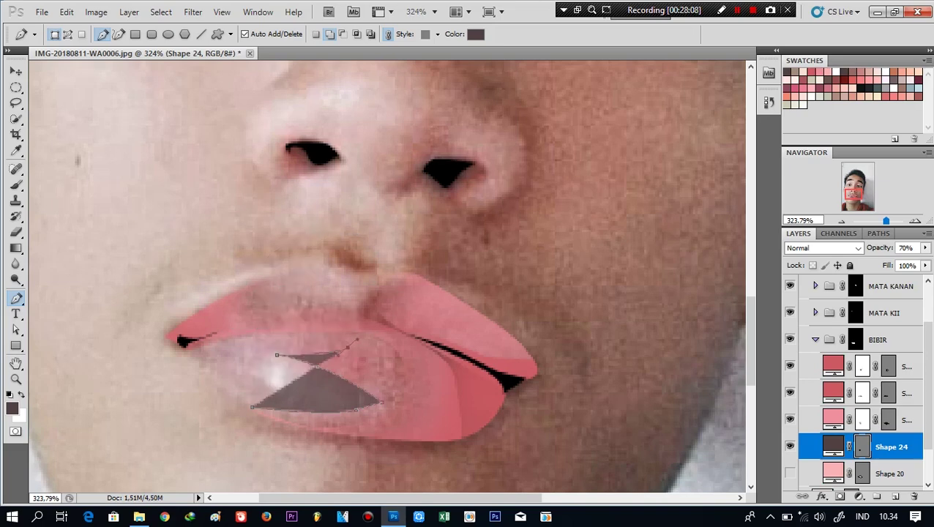
# Complete the lip shape outline from the left corner around and under the lower lip
pyautogui.click(162, 345)
pyautogui.moveTo(219, 271); pyautogui.dragTo(309, 257)
pyautogui.moveTo(297, 292); pyautogui.dragTo(307, 297)
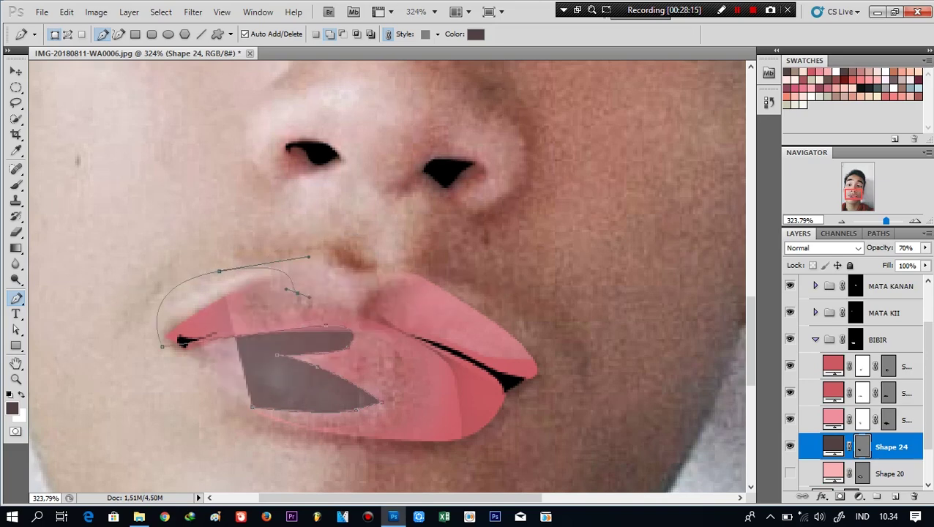
pyautogui.hotkey('ctrl', 'alt', 'z')
pyautogui.hotkey('ctrl', 'alt', 'z')
pyautogui.moveTo(172, 275); pyautogui.dragTo(219, 263)
pyautogui.moveTo(416, 285); pyautogui.dragTo(468, 285)
pyautogui.moveTo(583, 354); pyautogui.dragTo(586, 395)
pyautogui.moveTo(437, 454); pyautogui.dragTo(319, 459)
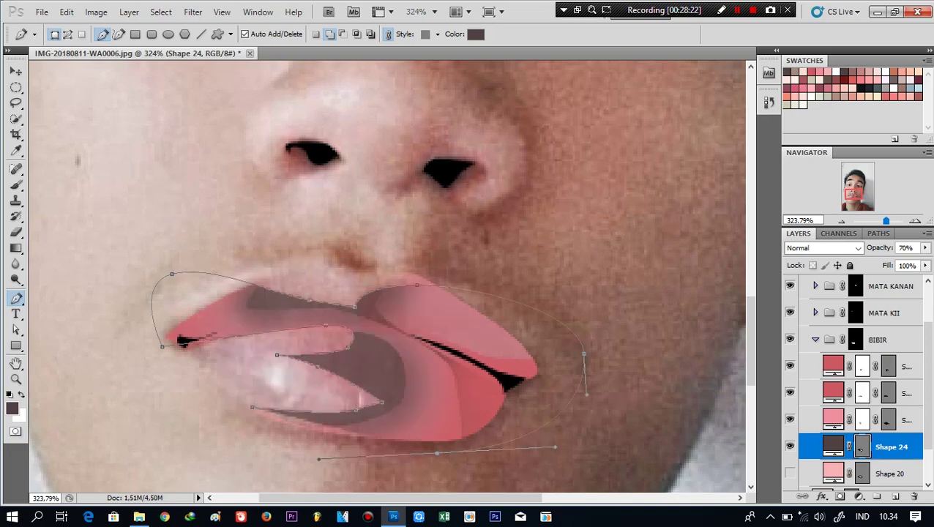
pyautogui.click(251, 406)
# Fill the new lip shape with a pink sampled from the lips and lower its opacity
pyautogui.press('0')
pyautogui.doubleClick(833, 446)
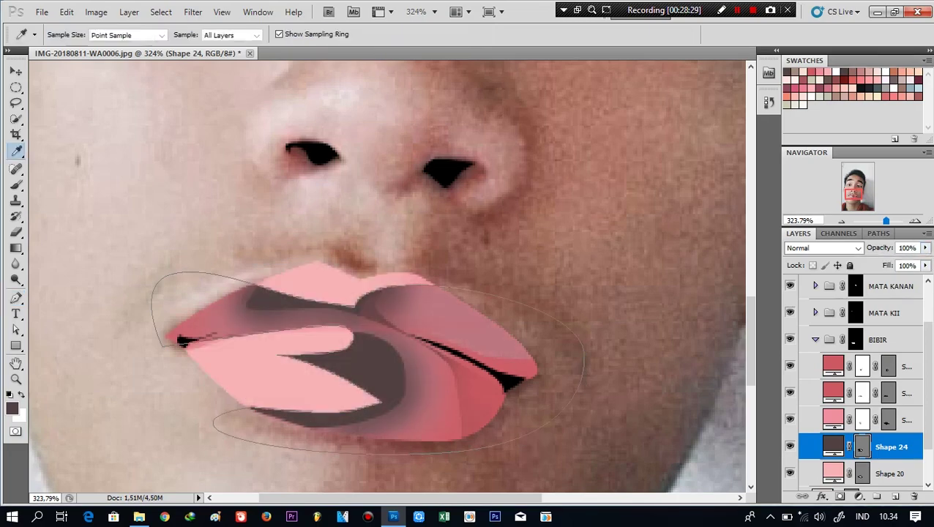
pyautogui.click(911, 221)
pyautogui.click(924, 248)
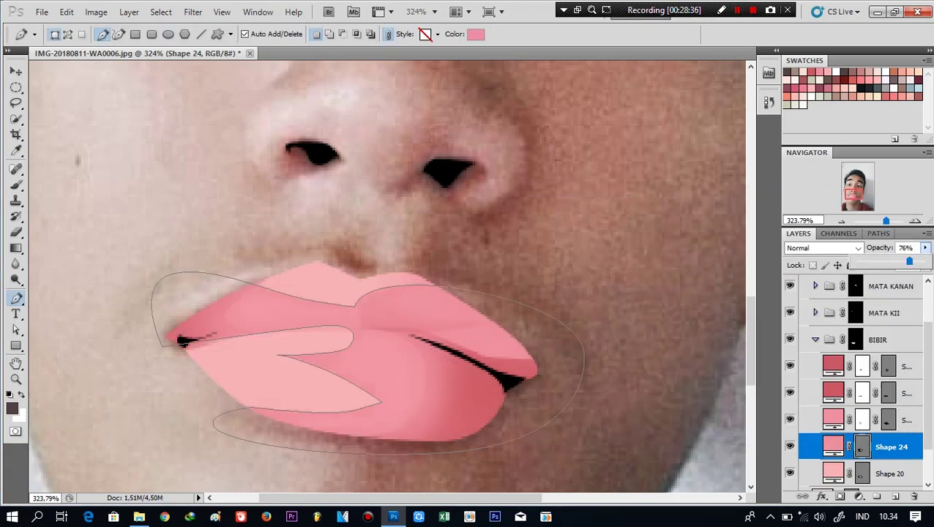
pyautogui.moveTo(924, 261); pyautogui.dragTo(897, 262)
# Hide the base lower-lip shape and outline a highlight shape on the lower lip
pyautogui.click(891, 473)
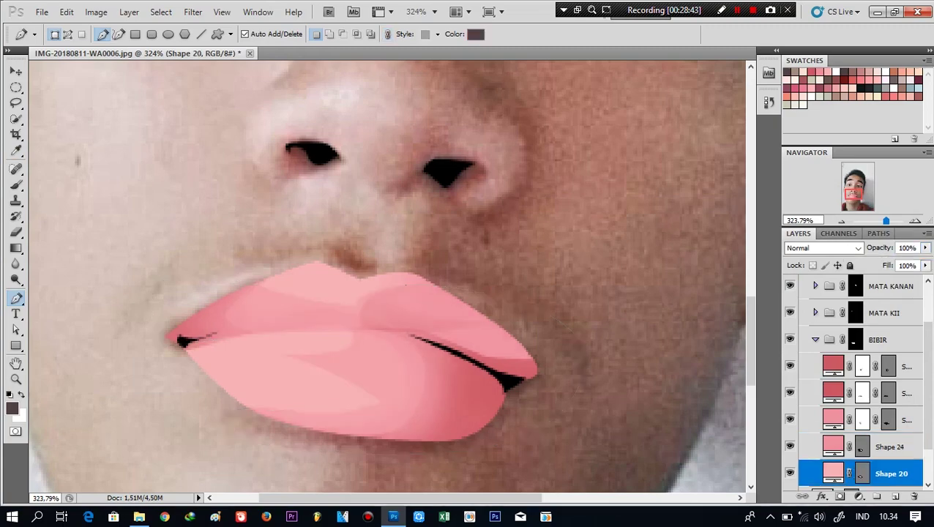
pyautogui.moveTo(885, 220)
pyautogui.mouseDown()
pyautogui.moveTo(871, 220)
pyautogui.moveTo(887, 221)
pyautogui.mouseUp()
pyautogui.click(790, 474)
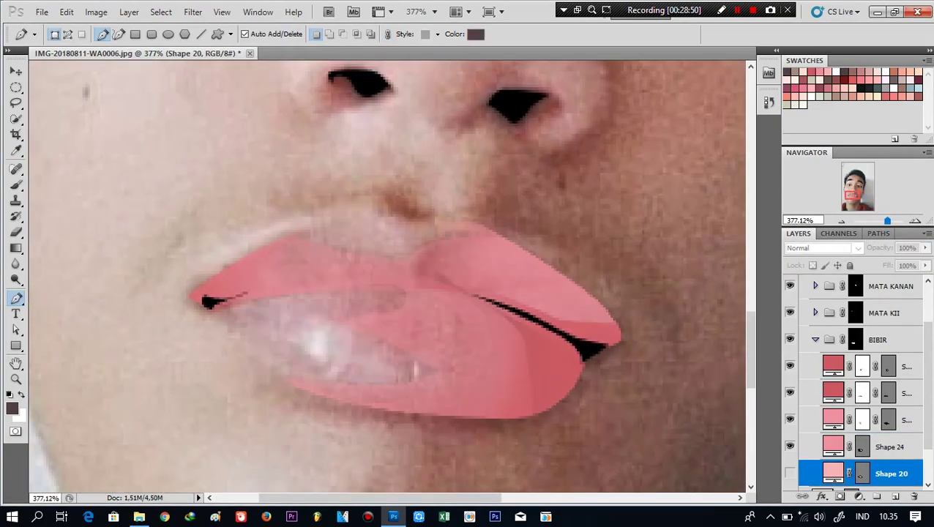
pyautogui.click(453, 376)
pyautogui.click(379, 362)
pyautogui.click(347, 350)
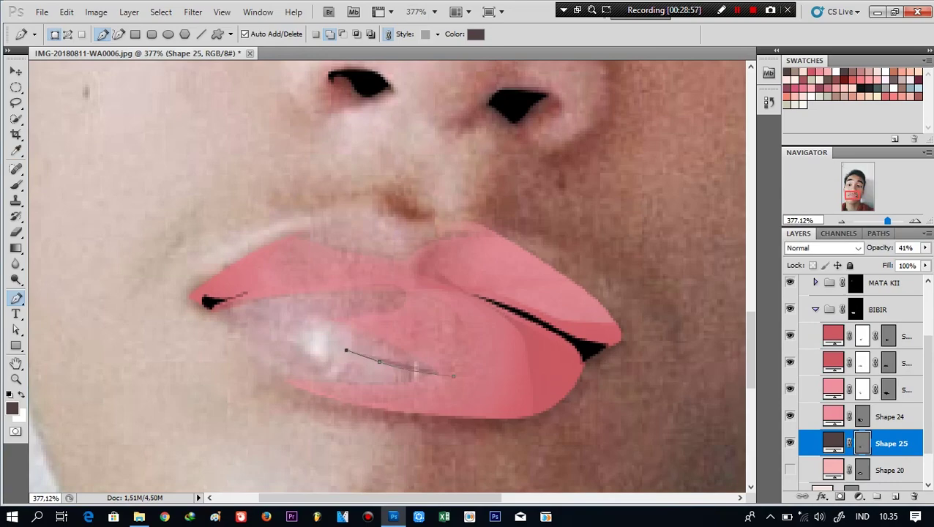
pyautogui.click(329, 322)
pyautogui.click(280, 338)
pyautogui.moveTo(374, 394); pyautogui.dragTo(419, 396)
pyautogui.click(280, 339)
# Fill the highlight white, show the base lower lip again, and lower the highlight opacity
pyautogui.doubleClick(833, 443)
pyautogui.click(543, 233)
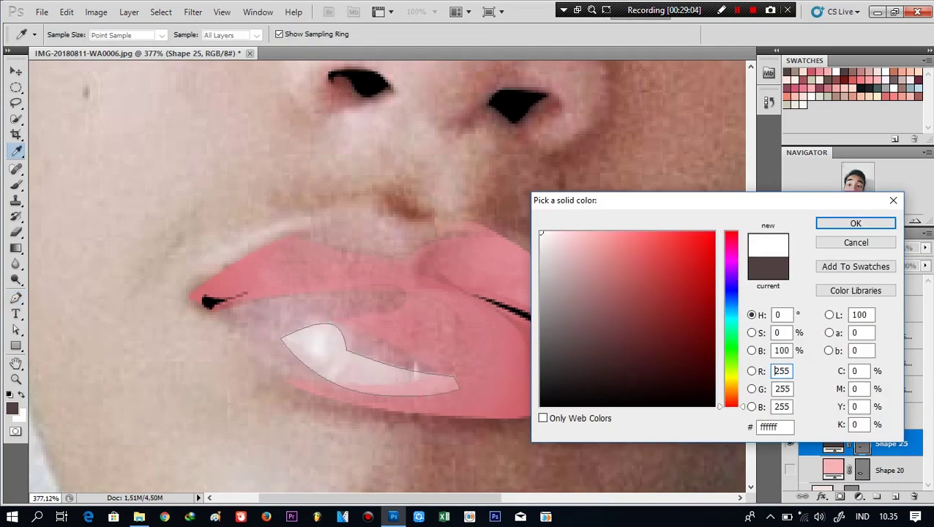
pyautogui.click(886, 221)
pyautogui.click(790, 470)
pyautogui.moveTo(880, 247)
pyautogui.mouseDown()
pyautogui.moveTo(868, 248)
pyautogui.moveTo(886, 221)
pyautogui.mouseUp()
pyautogui.click(890, 470)
pyautogui.click(890, 443)
# Draw a thin white sliver on the lower lip at 69% opacity
pyautogui.click(125, 349)
pyautogui.click(229, 386)
pyautogui.click(125, 350)
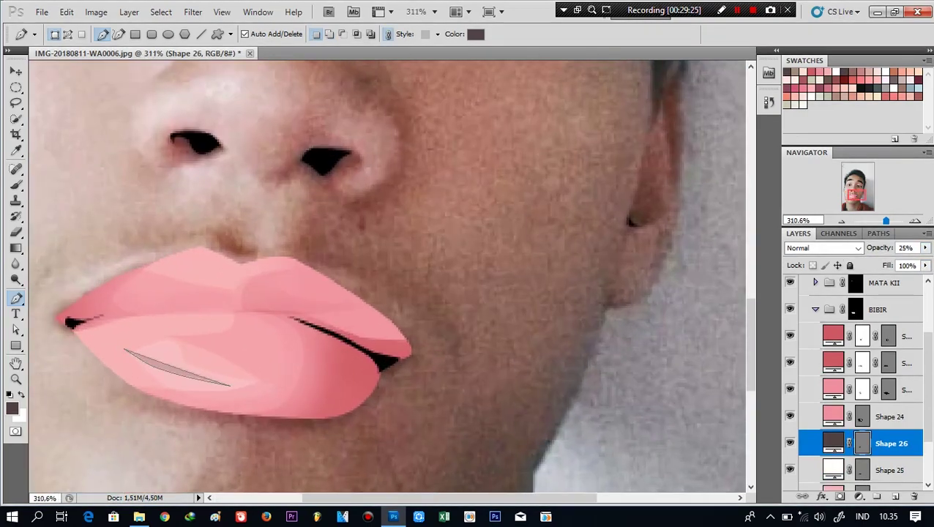
pyautogui.doubleClick(833, 443)
pyautogui.click(540, 232)
pyautogui.click(856, 224)
pyautogui.moveTo(880, 247); pyautogui.dragTo(900, 248)
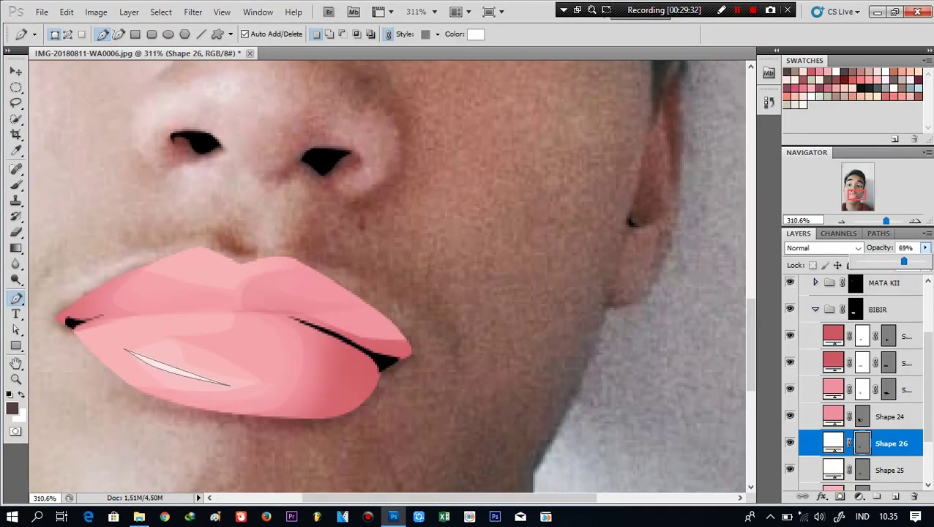
pyautogui.hotkey('alt', ']')
pyautogui.hotkey('alt', ']')
pyautogui.hotkey('alt', ']')
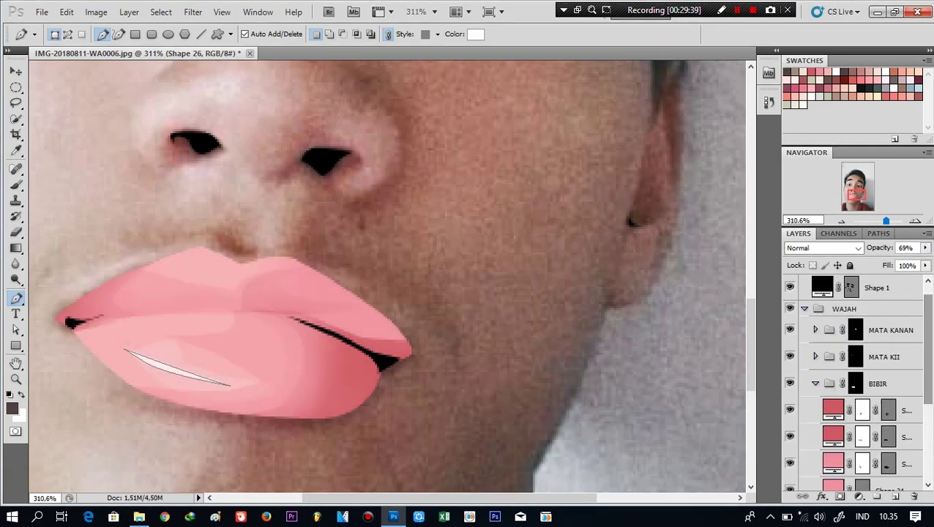
# Draw a pinkish-red sliver along the lip crease
pyautogui.click(135, 318)
pyautogui.click(413, 361)
pyautogui.click(383, 378)
pyautogui.click(135, 317)
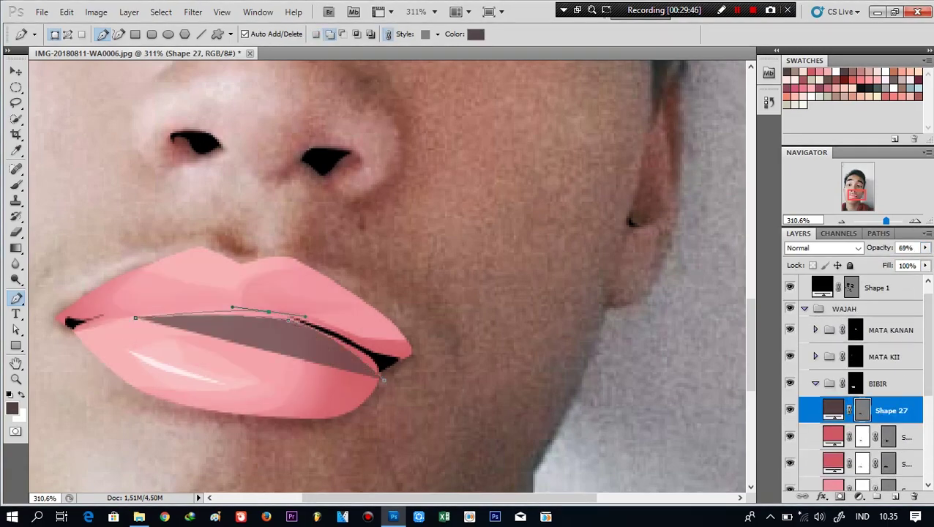
pyautogui.doubleClick(834, 410)
pyautogui.click(640, 267)
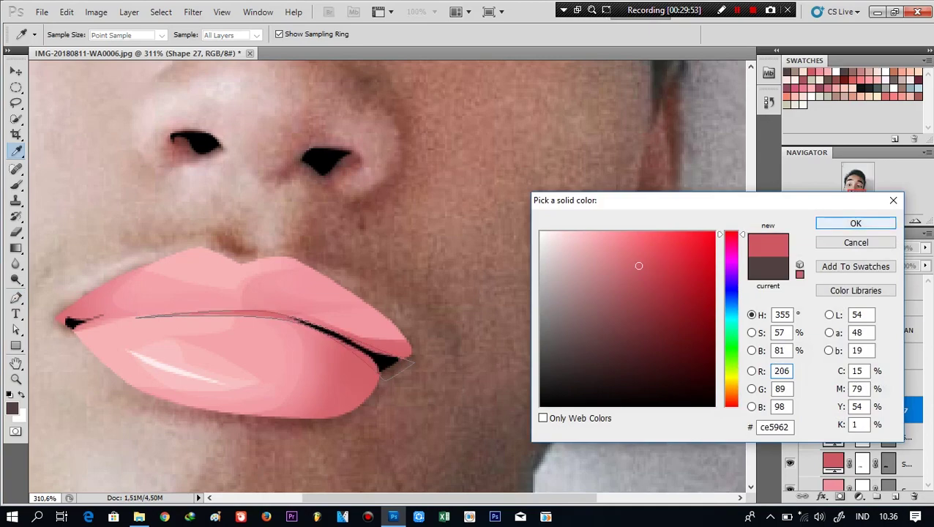
pyautogui.click(888, 221)
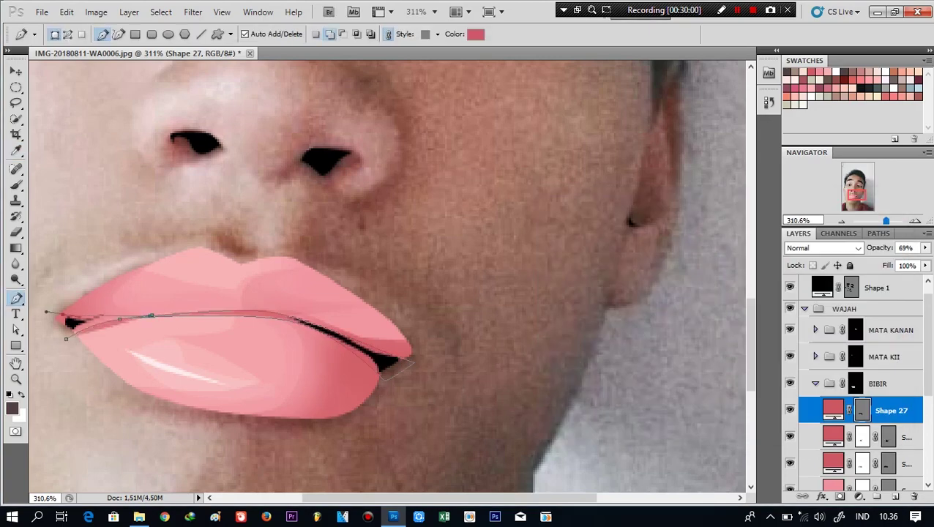
pyautogui.scroll(-5, 354, 315)
pyautogui.hotkey('alt', ']')
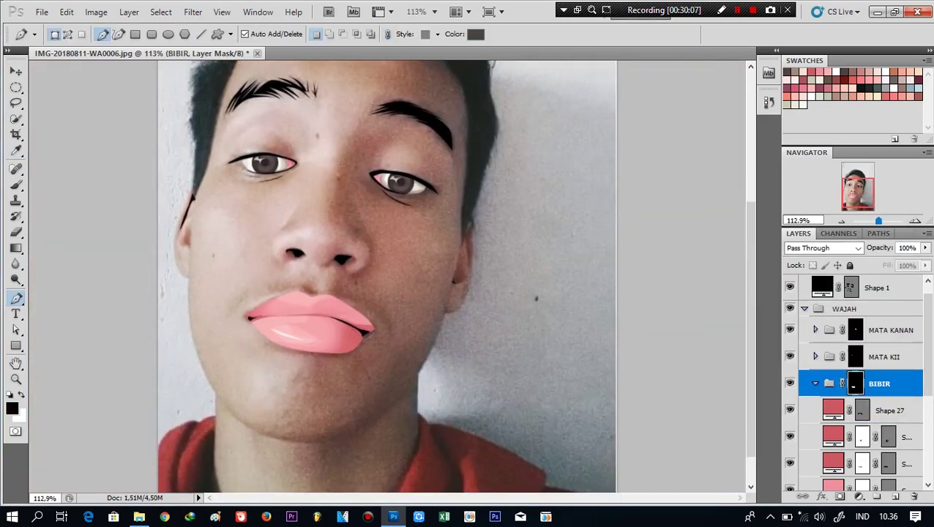
pyautogui.scroll(5, 242, 350)
pyautogui.hotkey('alt', '[')
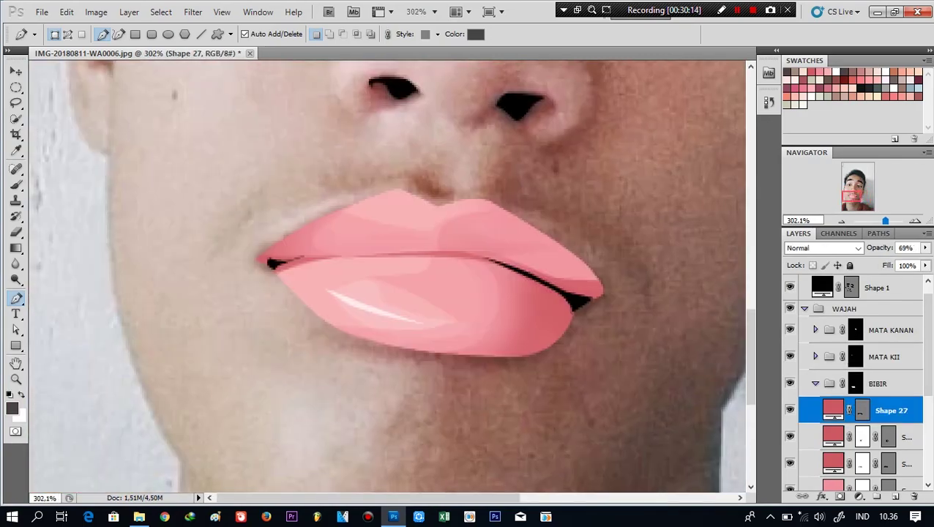
# Trace a thin curved dark shape along the parting line between the lips
pyautogui.click(361, 260)
pyautogui.click(510, 271)
pyautogui.click(577, 318)
pyautogui.click(417, 255)
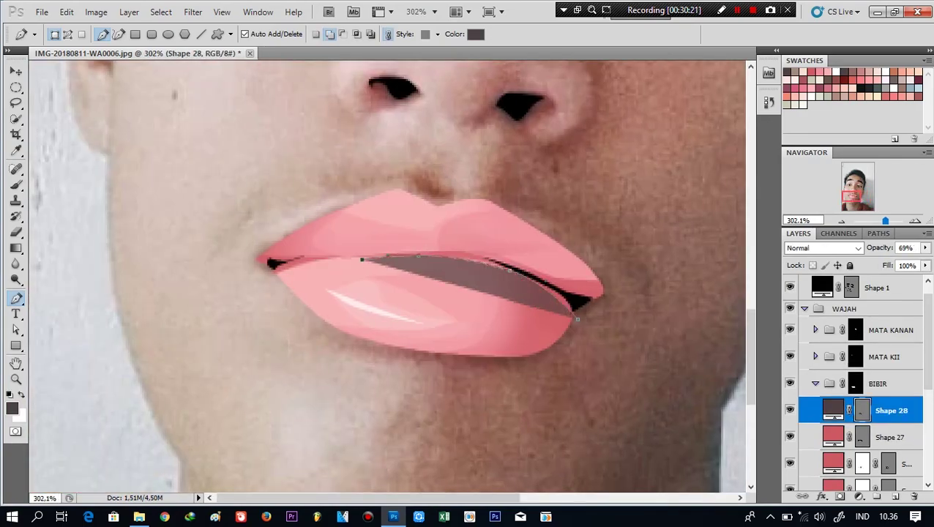
pyautogui.moveTo(469, 254); pyautogui.dragTo(510, 264)
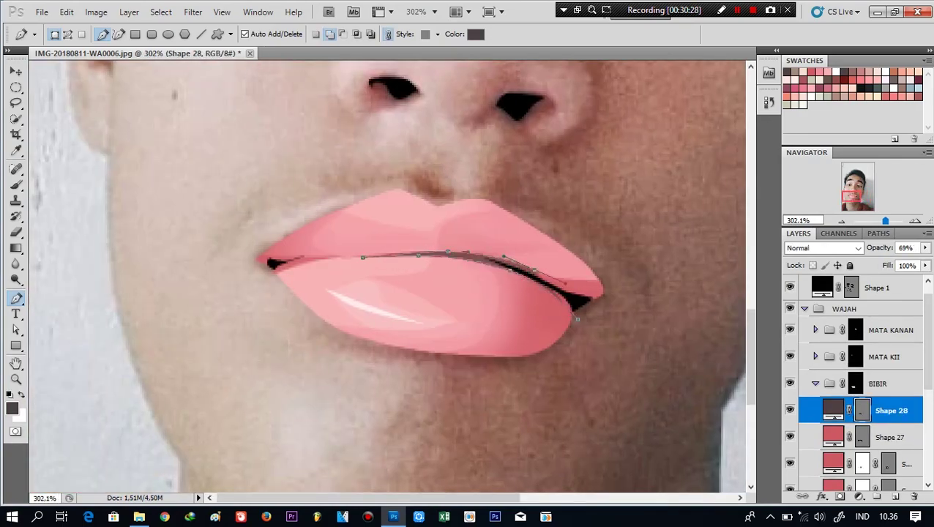
pyautogui.click(599, 308)
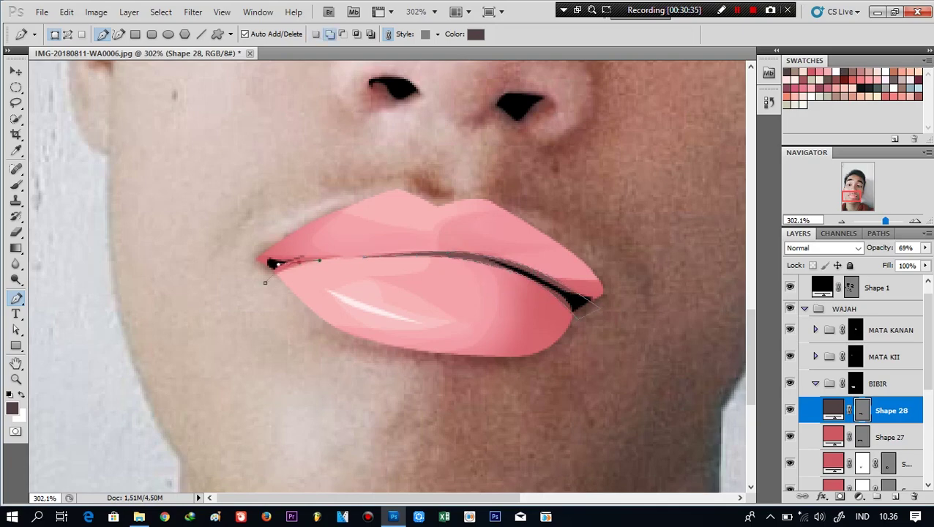
pyautogui.hotkey('ctrl', '-')
pyautogui.hotkey('ctrl', '-')
pyautogui.hotkey('ctrl', '-')
# Collapse the BIBIR group, hide the face fill layer and group it with Ctrl+G
pyautogui.press('v')
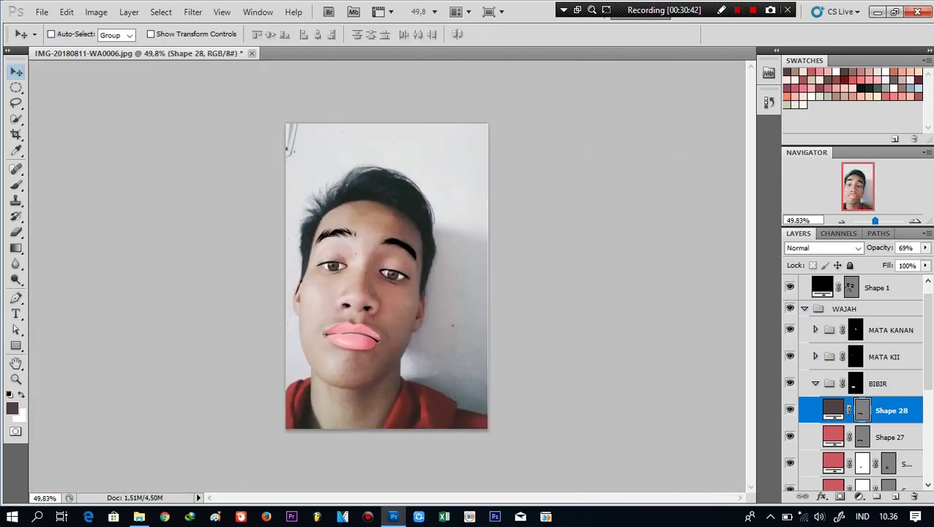
pyautogui.scroll(3, 387, 275)
pyautogui.scroll(-3, 857, 381)
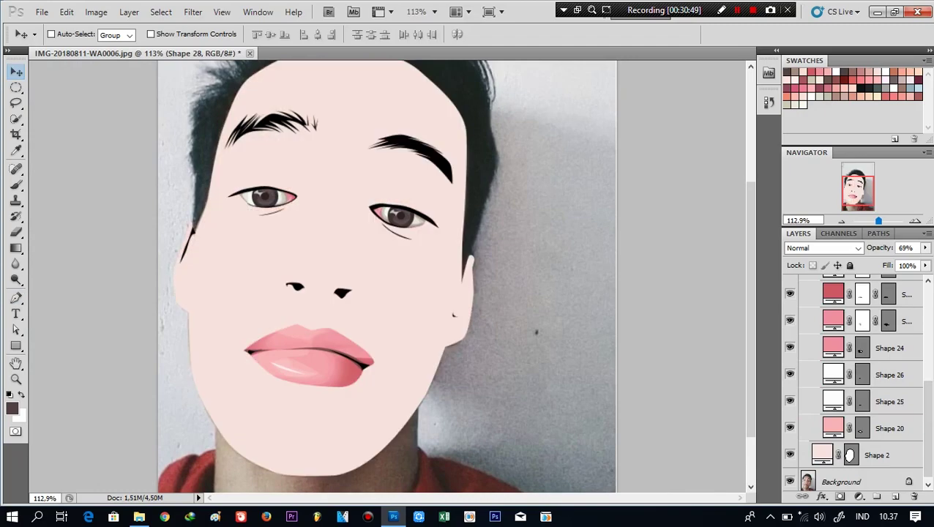
pyautogui.click(879, 400)
pyautogui.click(790, 426)
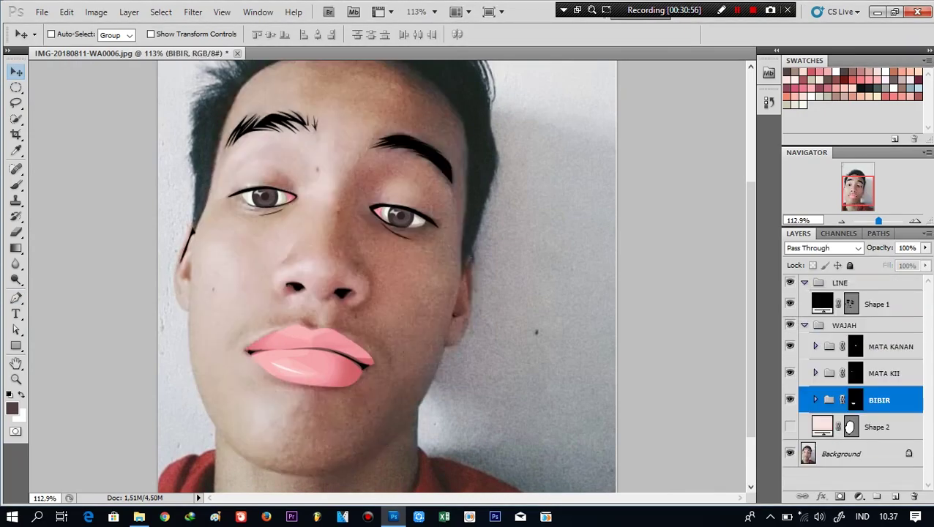
pyautogui.click(790, 427)
pyautogui.click(790, 427)
pyautogui.click(877, 427)
pyautogui.hotkey('ctrl', 'g')
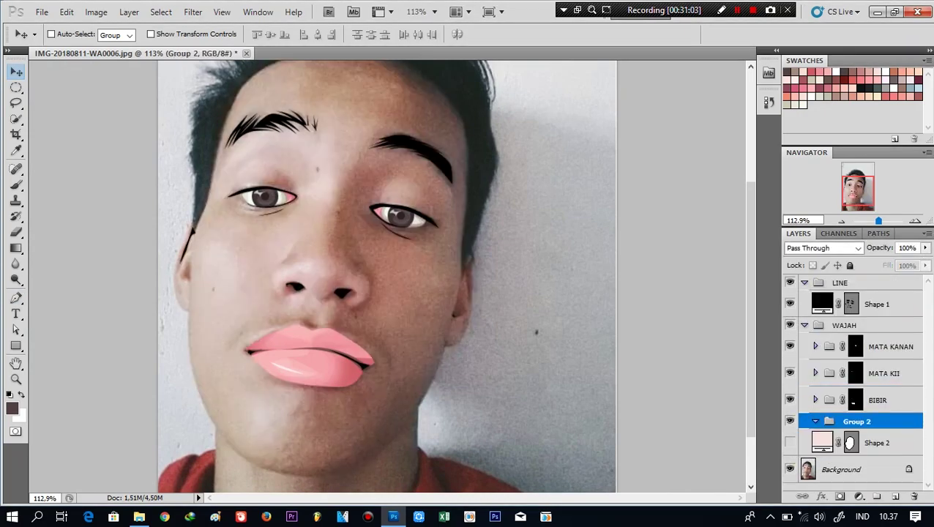
# Rename the group SHADING and mask it to the face outline
pyautogui.doubleClick(857, 421)
pyautogui.write('SHADING')
pyautogui.press('Return')
pyautogui.keyDown('ctrl'); pyautogui.click(850, 442); pyautogui.keyUp('ctrl')
pyautogui.click(839, 496)
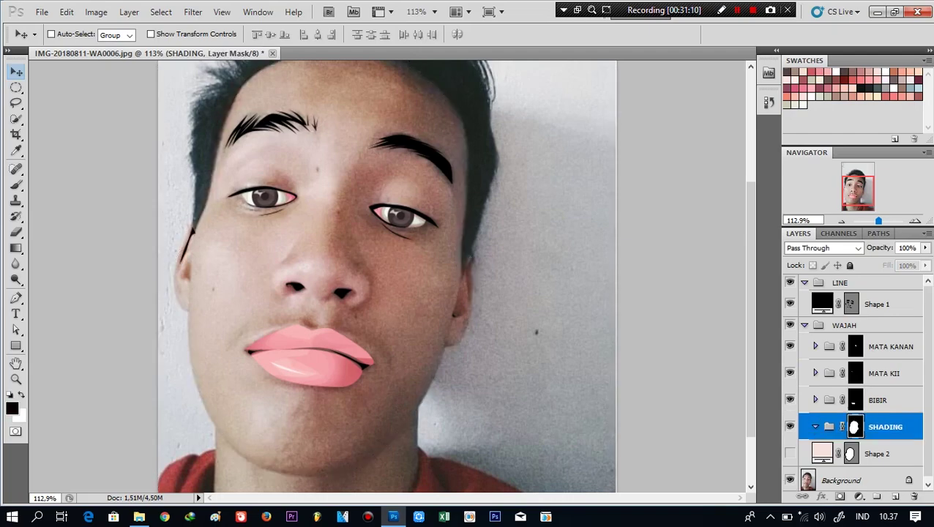
# Sample a skin tone from the face as foreground colour, then change it to grey
pyautogui.press('p')
pyautogui.scroll(1, 255, 264)
pyautogui.press('i')
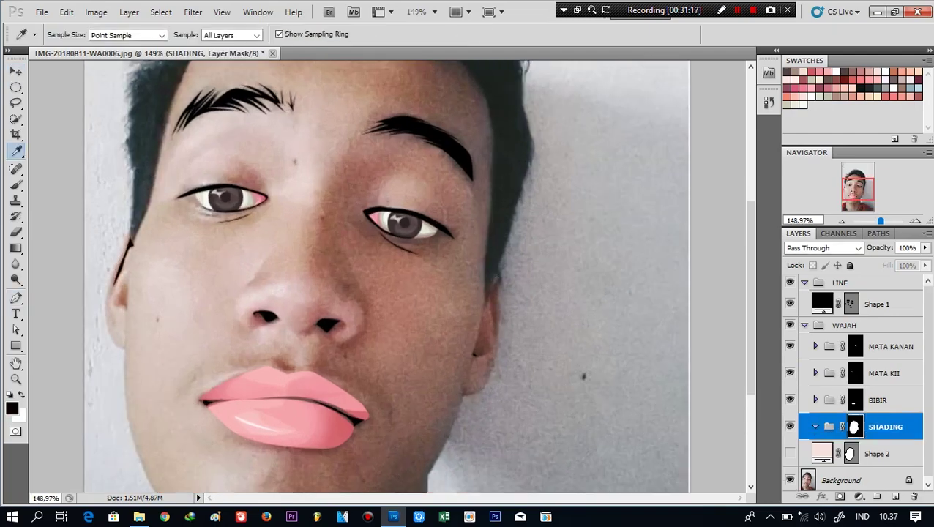
pyautogui.click(11, 408)
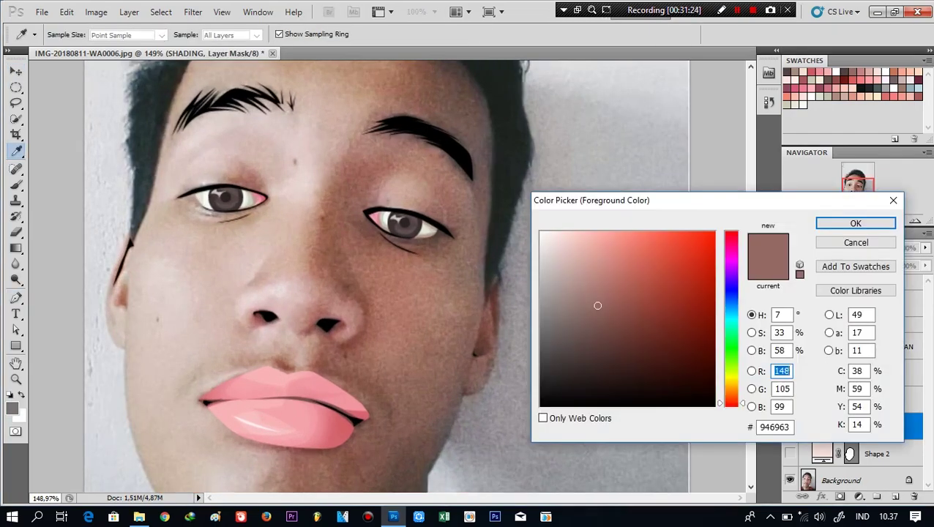
pyautogui.press('Return')
pyautogui.scroll(-3, 388, 278)
pyautogui.scroll(2, 388, 278)
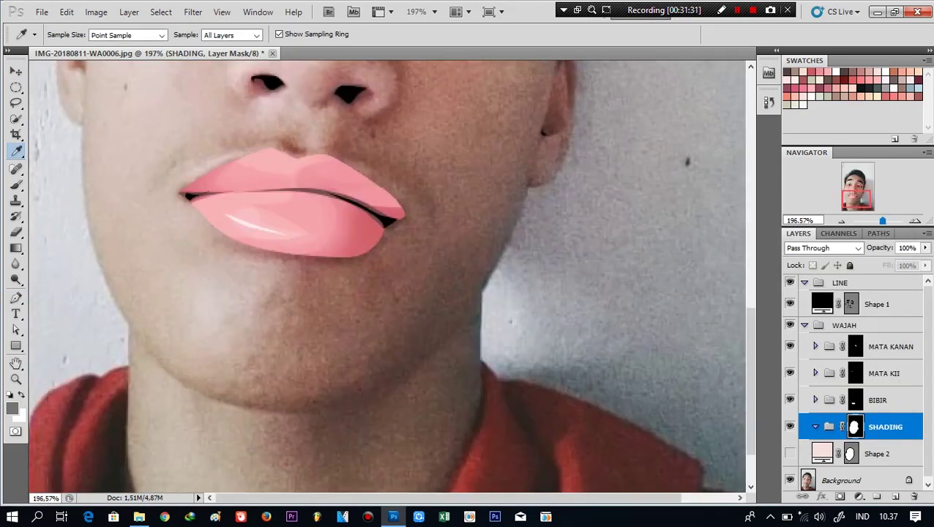
pyautogui.scroll(1, 268, 263)
pyautogui.click(12, 408)
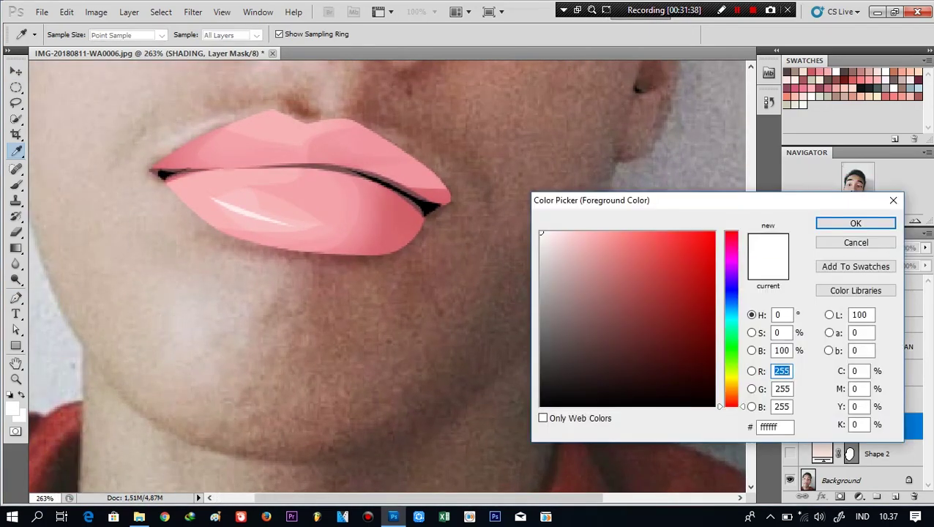
pyautogui.press('Return')
# Draw a shading shape around the lips from beneath the lower lip over the upper lip
pyautogui.press('p')
pyautogui.click(203, 236)
pyautogui.moveTo(308, 259); pyautogui.dragTo(354, 262)
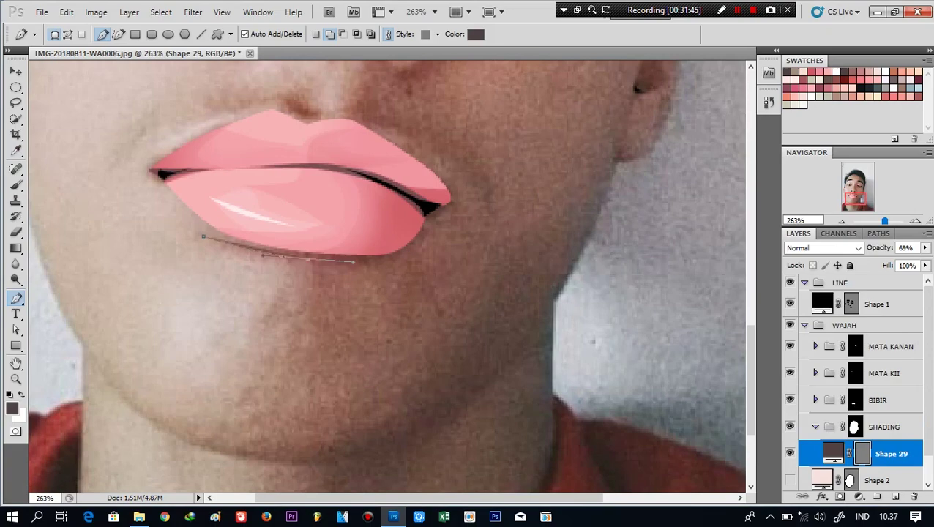
pyautogui.click(444, 210)
pyautogui.click(451, 192)
pyautogui.click(334, 124)
pyautogui.click(140, 166)
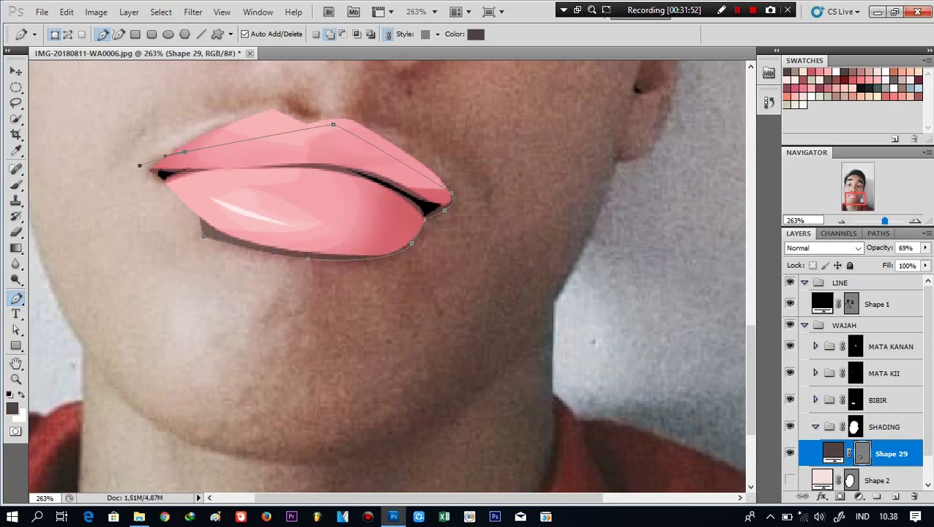
pyautogui.moveTo(208, 199); pyautogui.dragTo(263, 218)
pyautogui.click(345, 238)
pyautogui.click(204, 236)
# Add shading shapes inside the left and right nostrils
pyautogui.scroll(3, 314, 241)
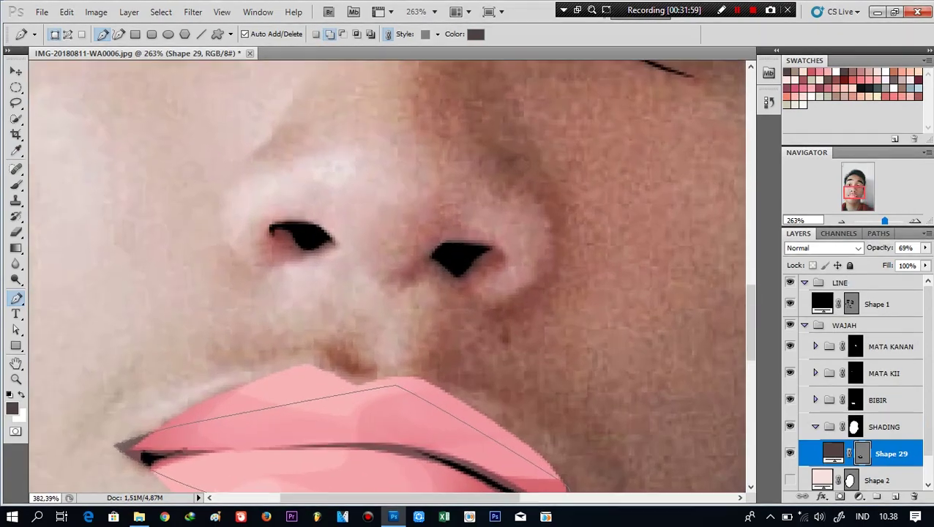
pyautogui.click(293, 220)
pyautogui.click(339, 245)
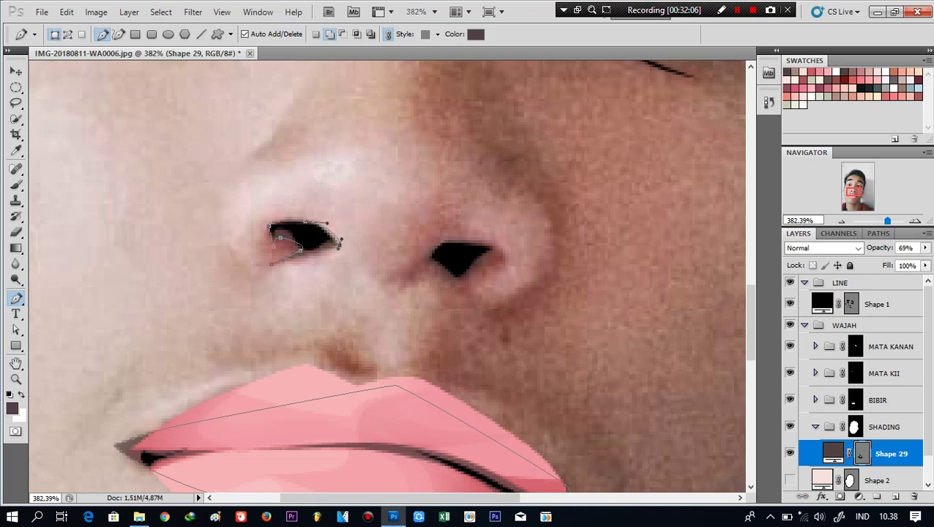
pyautogui.click(270, 227)
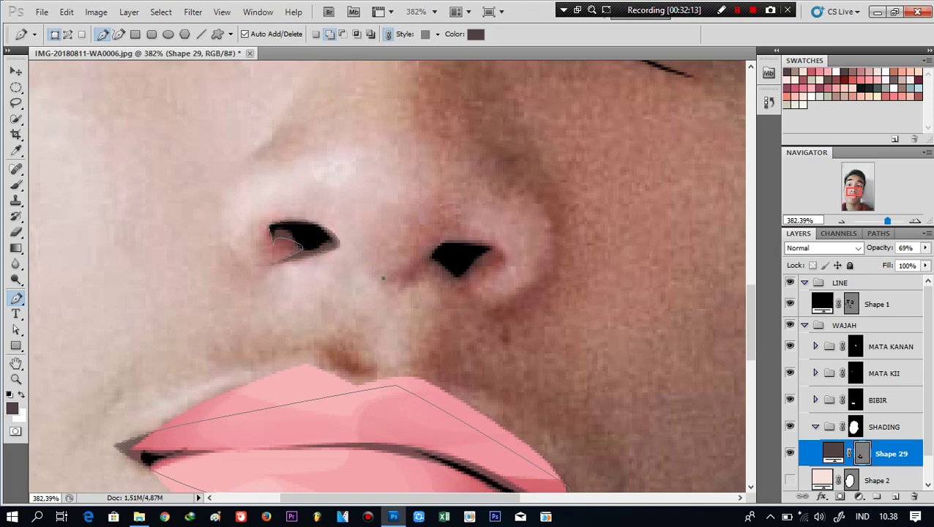
pyautogui.click(456, 286)
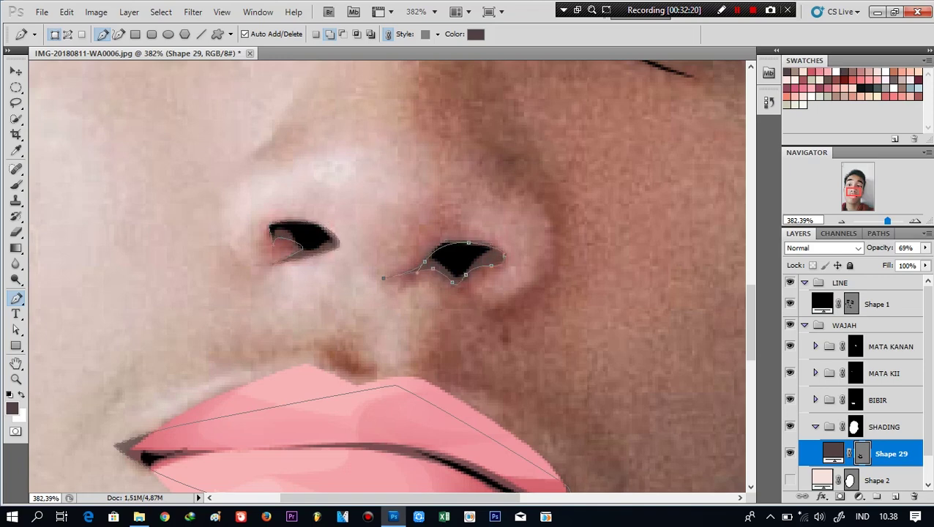
pyautogui.click(383, 278)
pyautogui.scroll(1, 383, 278)
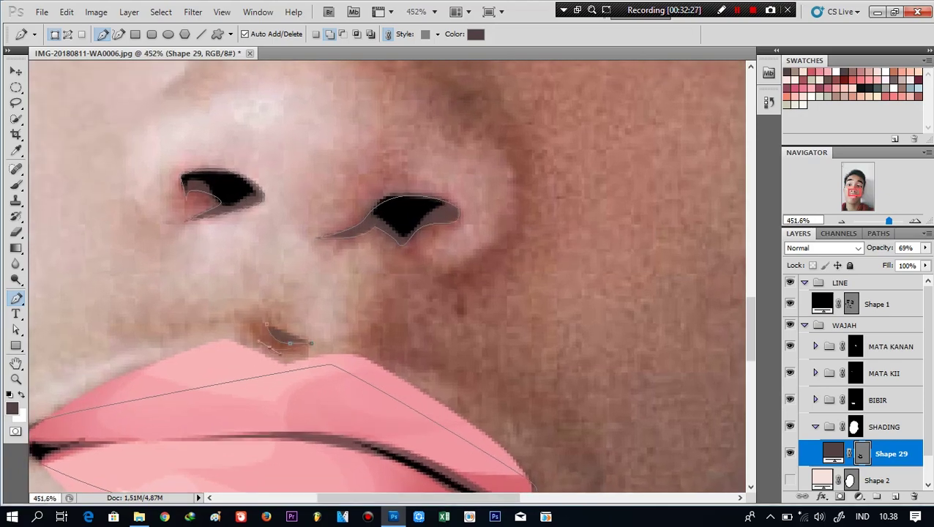
pyautogui.scroll(-6, 311, 343)
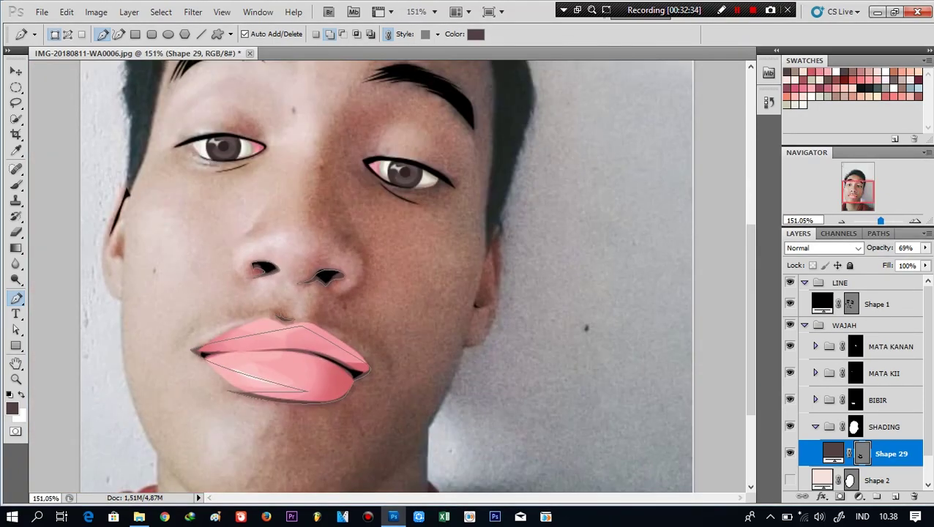
pyautogui.scroll(5, 439, 320)
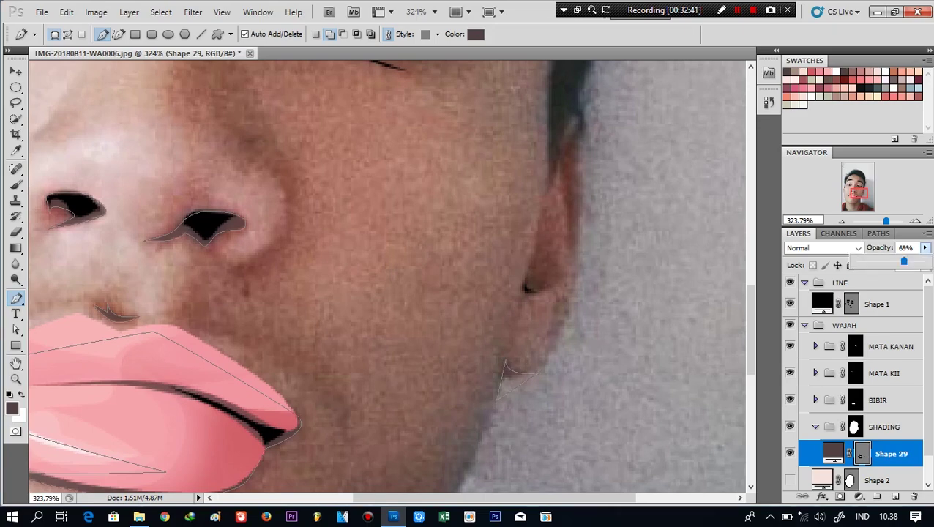
pyautogui.hscroll(-5, 538, 373)
pyautogui.scroll(8, 538, 373)
# Draw a curved shading stroke below the eye, extending it toward the ear
pyautogui.hscroll(2, 392, 278)
pyautogui.scroll(-1, 391, 279)
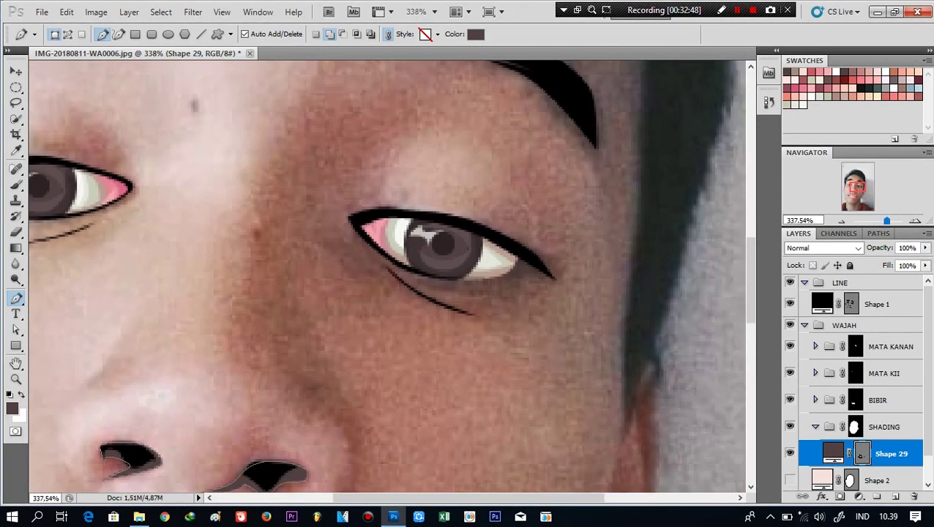
pyautogui.moveTo(401, 288); pyautogui.dragTo(425, 296)
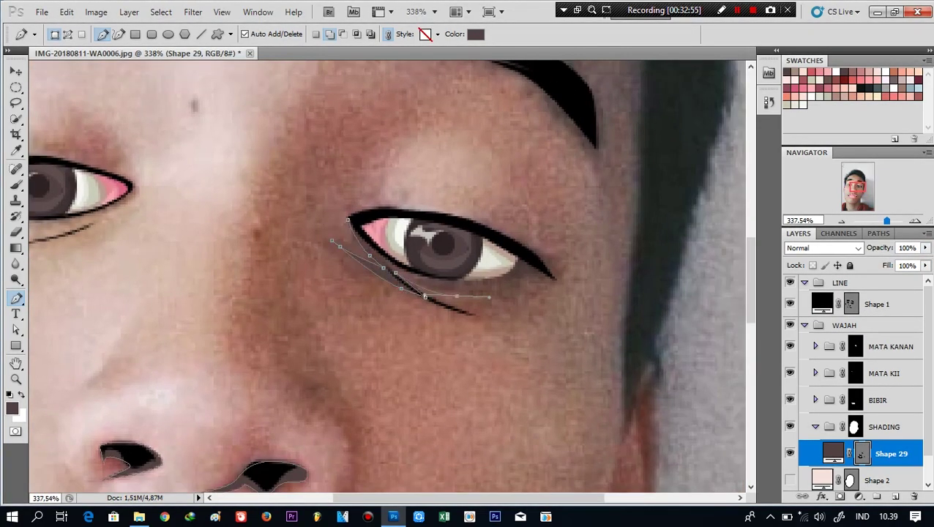
pyautogui.click(524, 278)
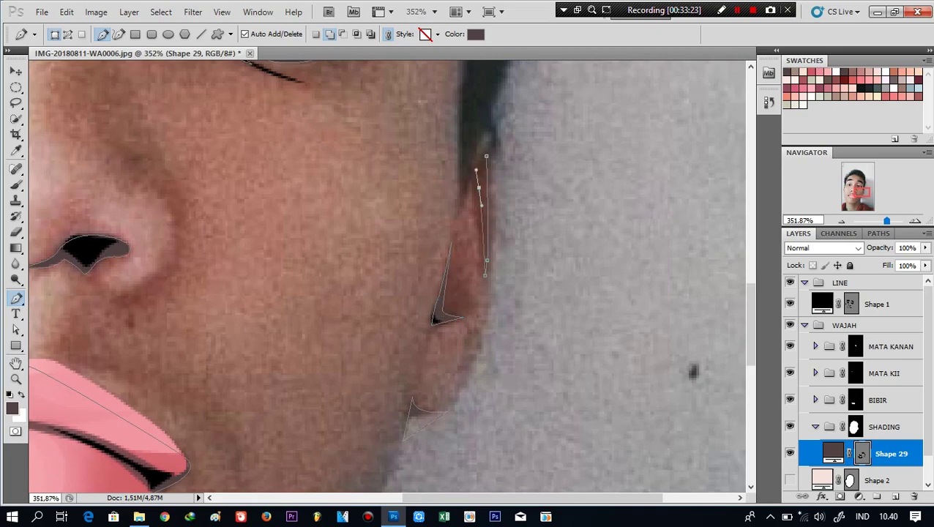
pyautogui.moveTo(476, 170); pyautogui.dragTo(470, 172)
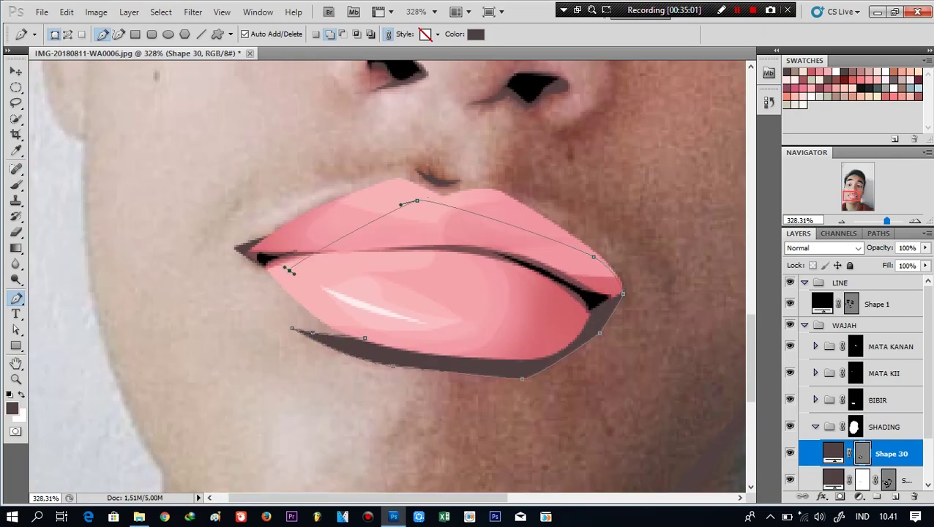
# Curve the thin shadow stroke above the upper lip
pyautogui.scroll(3, 388, 275)
pyautogui.scroll(2, 424, 288)
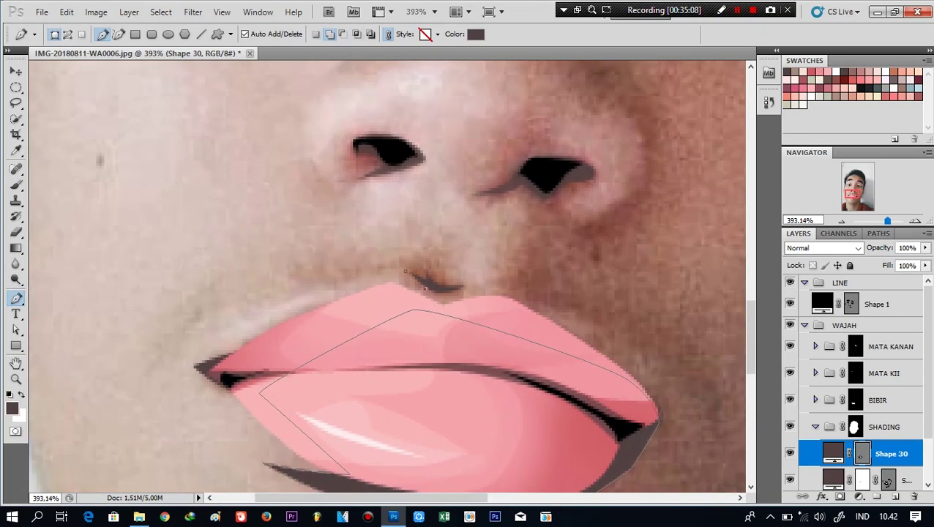
pyautogui.moveTo(374, 262); pyautogui.dragTo(311, 284)
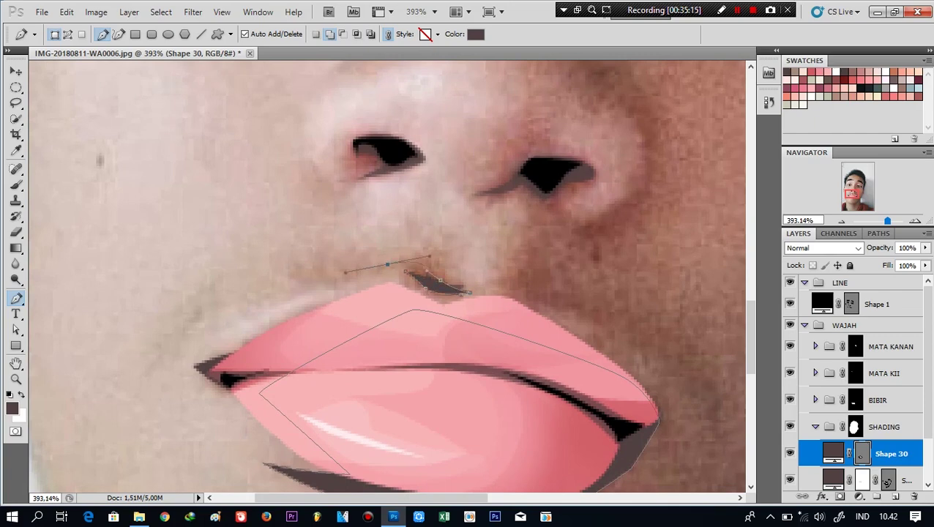
# Recolour Shape 30's shading pinkish and Shape 29 brown, checking them against the flat skin layer
pyautogui.click(790, 479)
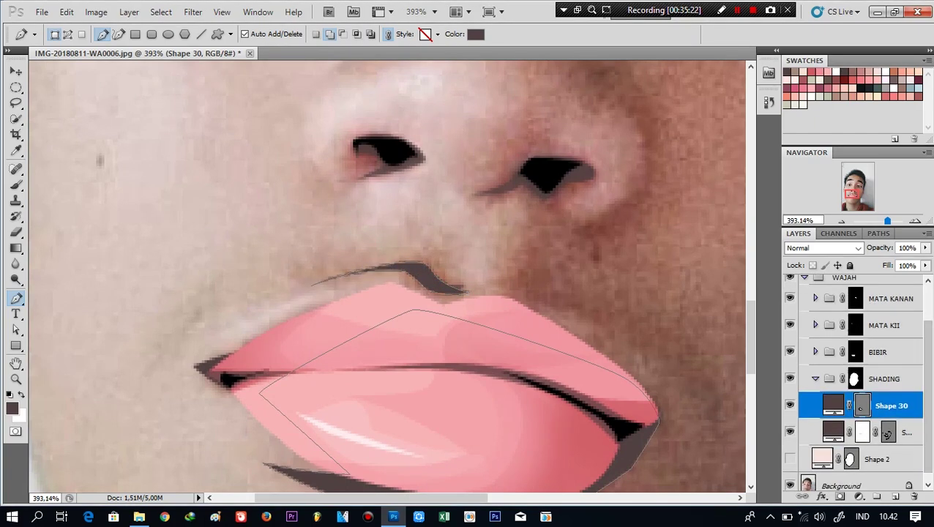
pyautogui.doubleClick(833, 454)
pyautogui.click(598, 271)
pyautogui.click(856, 223)
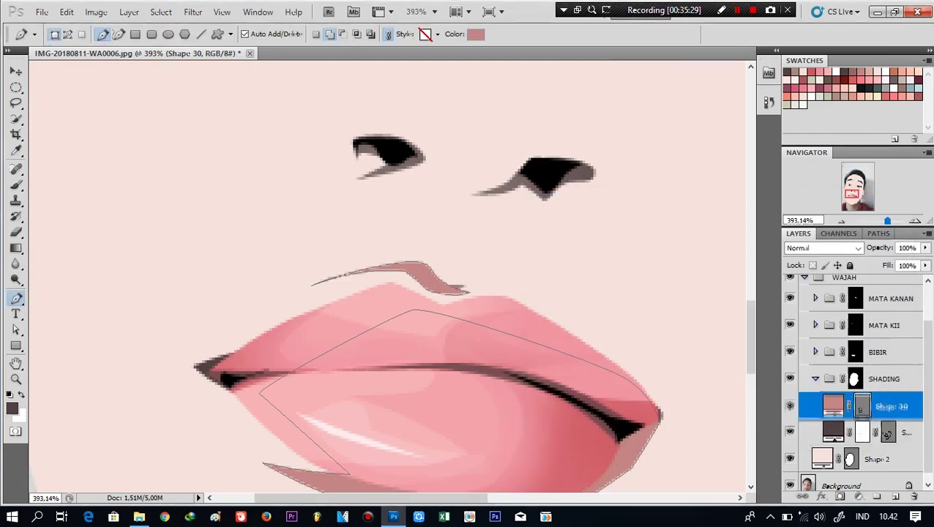
pyautogui.doubleClick(833, 405)
pyautogui.click(598, 307)
pyautogui.click(856, 223)
pyautogui.click(789, 459)
# On Shape 30, trace the jaw shadow along the chin and up toward the ear
pyautogui.hotkey('ctrl', '0')
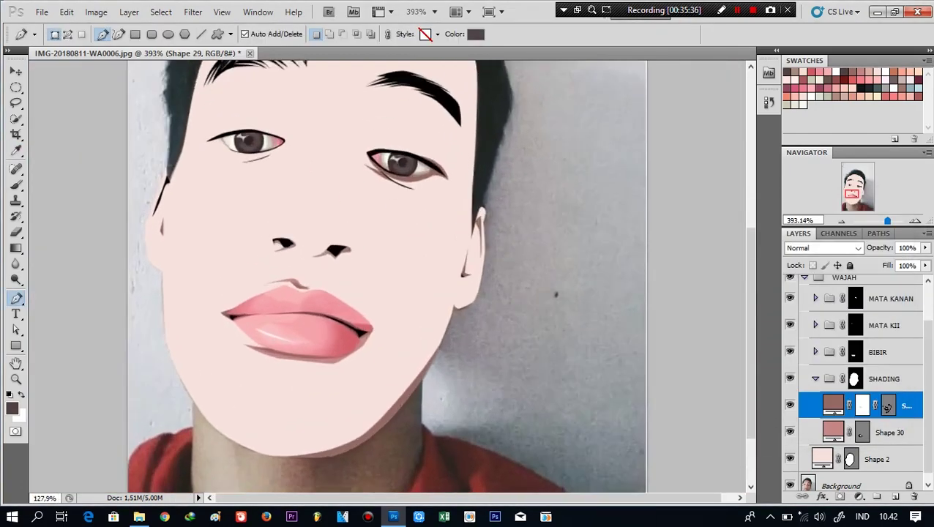
pyautogui.scroll(3, 557, 292)
pyautogui.click(889, 432)
pyautogui.scroll(-2, 388, 278)
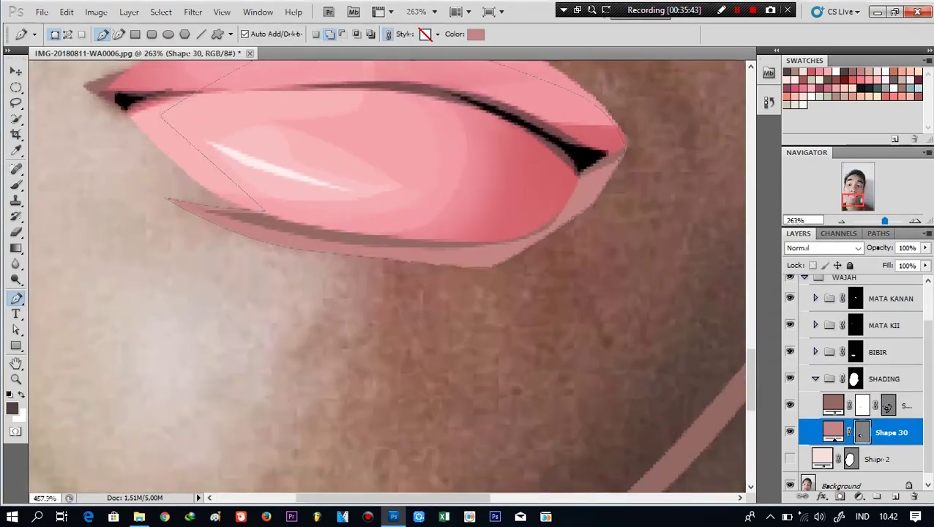
pyautogui.scroll(1, 388, 278)
pyautogui.click(477, 345)
pyautogui.scroll(3, 439, 293)
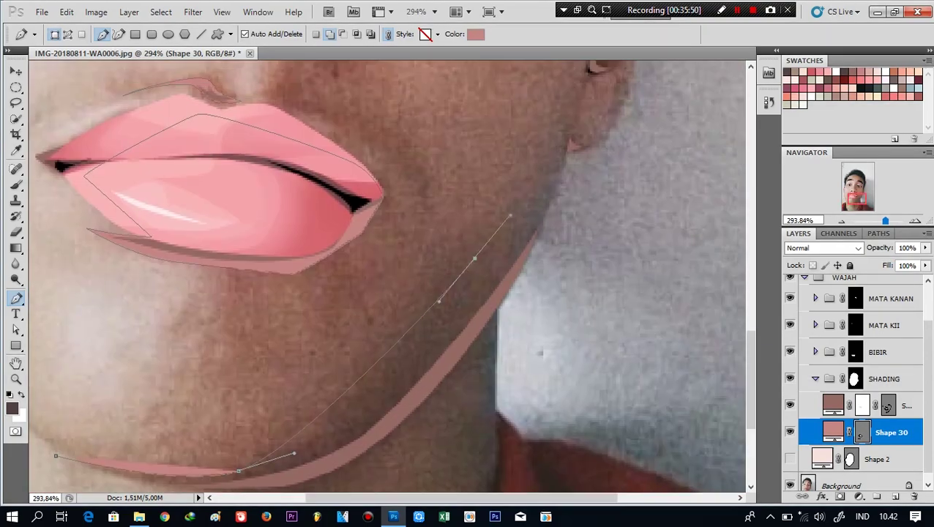
pyautogui.click(396, 396)
pyautogui.scroll(3, 419, 418)
pyautogui.click(514, 378)
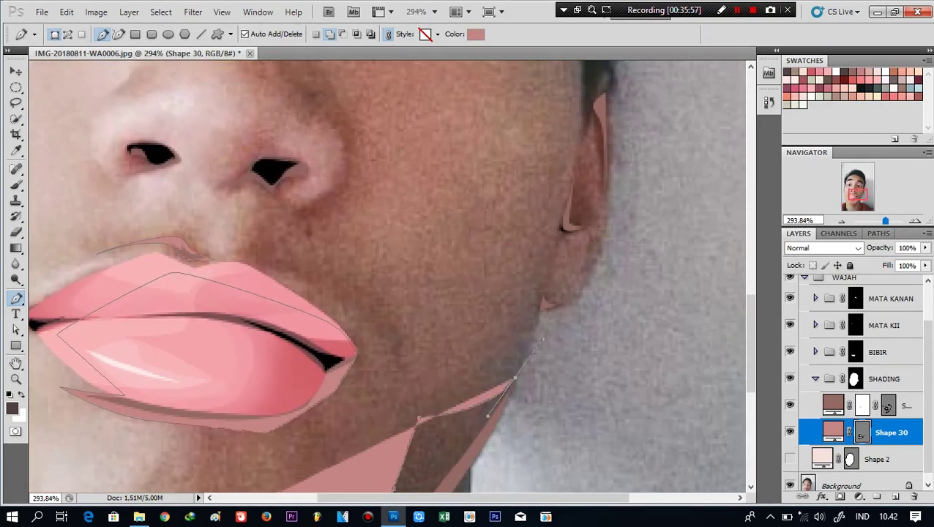
pyautogui.click(543, 260)
pyautogui.click(578, 166)
# Trace the shadow around the ear and carry it over the top
pyautogui.click(598, 214)
pyautogui.click(562, 231)
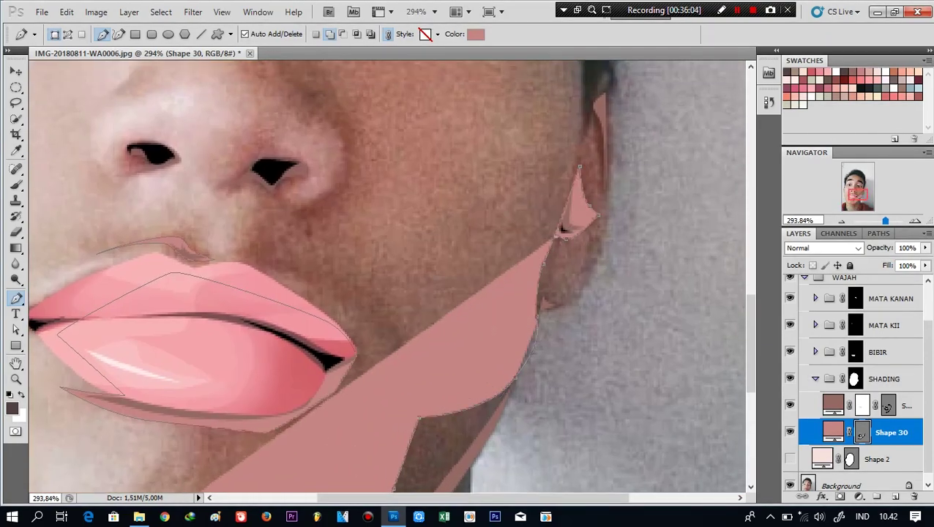
pyautogui.click(599, 237)
pyautogui.click(577, 296)
pyautogui.click(585, 106)
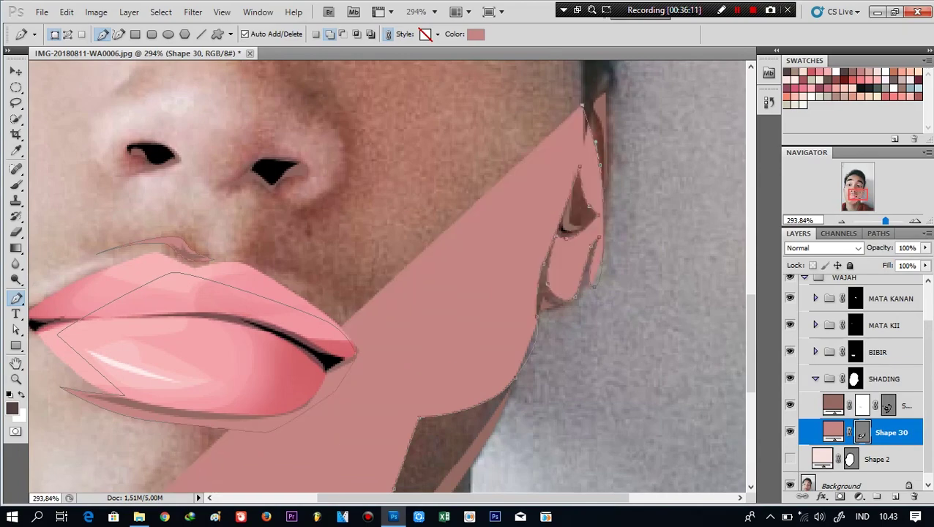
pyautogui.scroll(2, 585, 220)
pyautogui.scroll(-3, 586, 220)
pyautogui.scroll(-2, 396, 379)
pyautogui.scroll(-2, 375, 365)
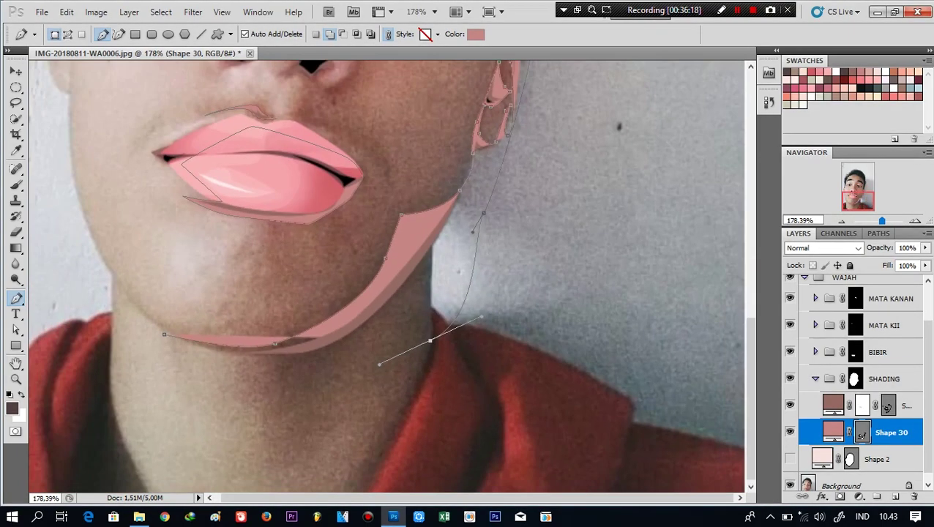
pyautogui.scroll(2, 376, 364)
pyautogui.scroll(3, 380, 366)
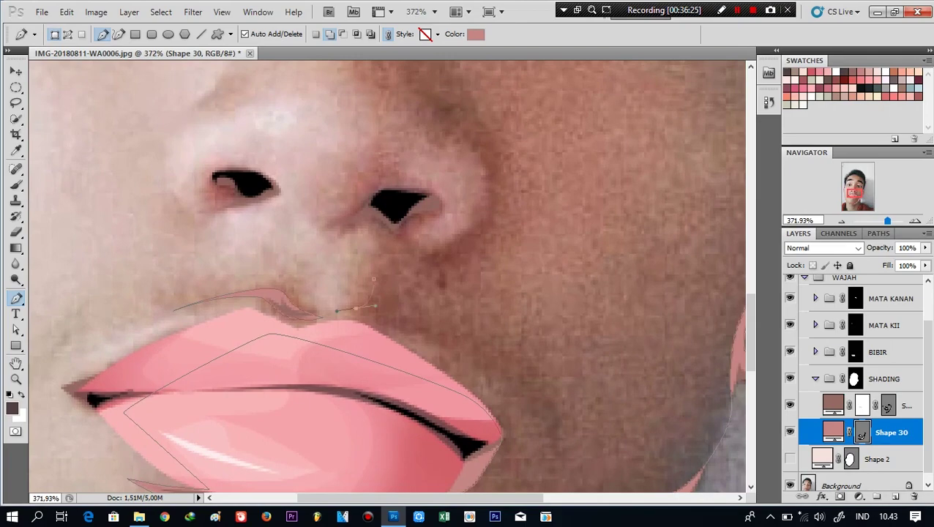
# Trace shadow beside the nose and mouth, curving it around the right nostril
pyautogui.click(373, 279)
pyautogui.moveTo(541, 423); pyautogui.dragTo(553, 450)
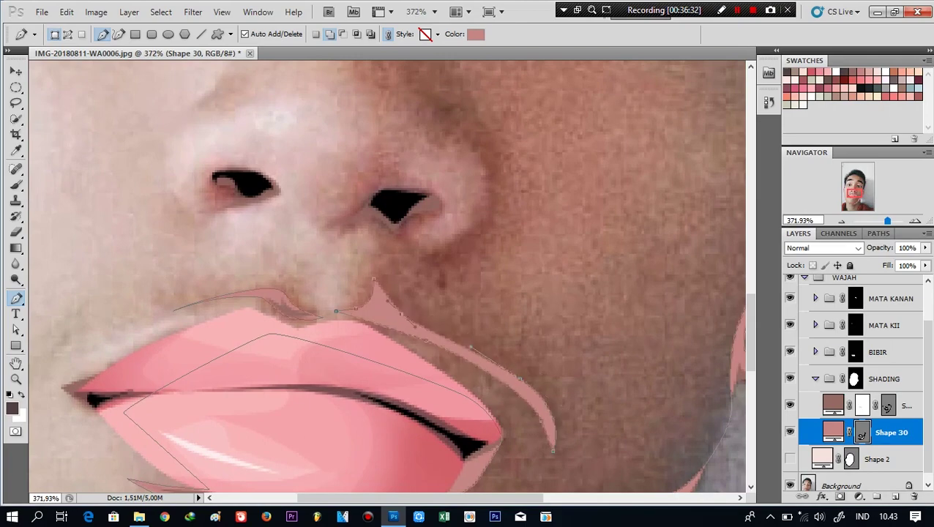
pyautogui.scroll(3, 388, 274)
pyautogui.moveTo(342, 301); pyautogui.dragTo(373, 300)
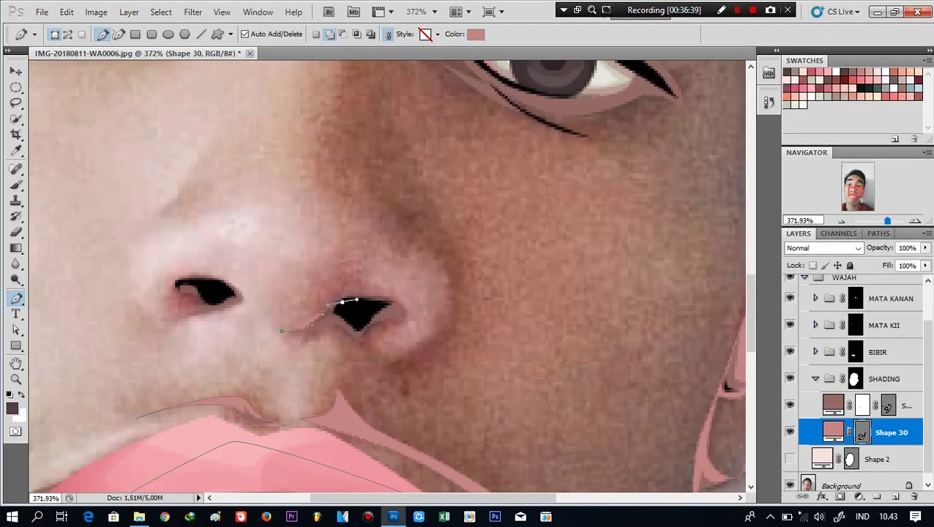
pyautogui.click(405, 326)
pyautogui.click(373, 337)
pyautogui.moveTo(391, 360); pyautogui.dragTo(403, 361)
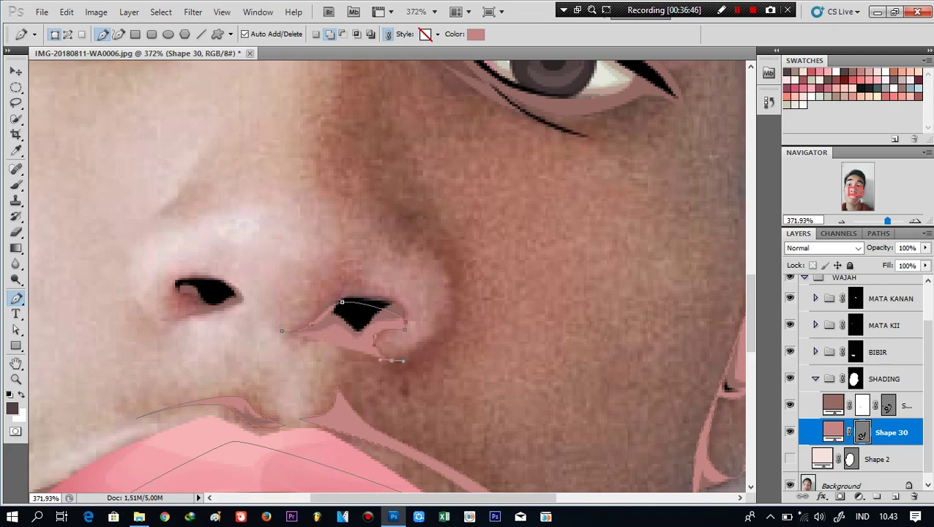
# Extend the nose-side shadow up past the eye toward the eyebrow
pyautogui.click(439, 328)
pyautogui.click(432, 253)
pyautogui.click(379, 220)
pyautogui.click(327, 180)
pyautogui.scroll(3, 327, 180)
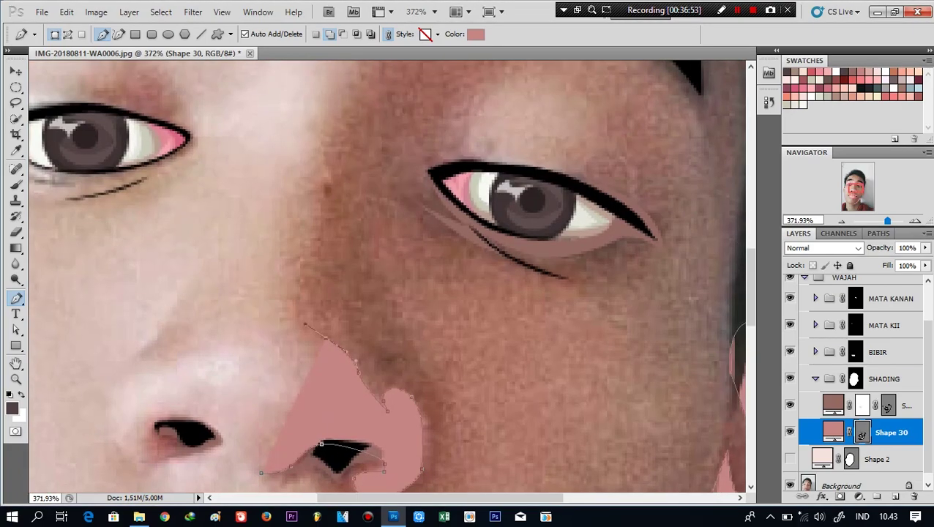
pyautogui.scroll(5, 326, 183)
pyautogui.click(345, 244)
pyautogui.moveTo(386, 183); pyautogui.dragTo(350, 281)
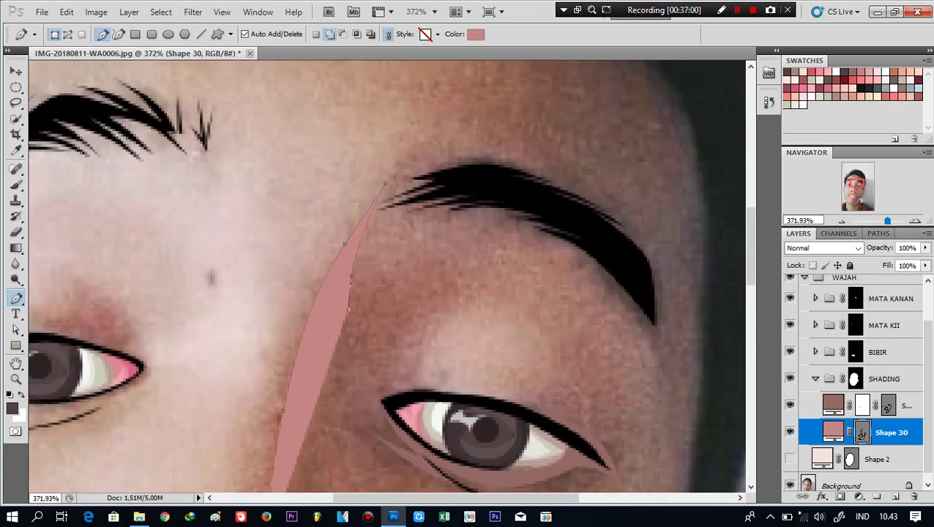
# Curve the shading under the eyebrow and set the shading layer's opacity to 0%
pyautogui.moveTo(459, 272); pyautogui.dragTo(540, 285)
pyautogui.press('0')
pyautogui.press('0')
pyautogui.moveTo(433, 326); pyautogui.dragTo(404, 354)
pyautogui.scroll(-2, 404, 354)
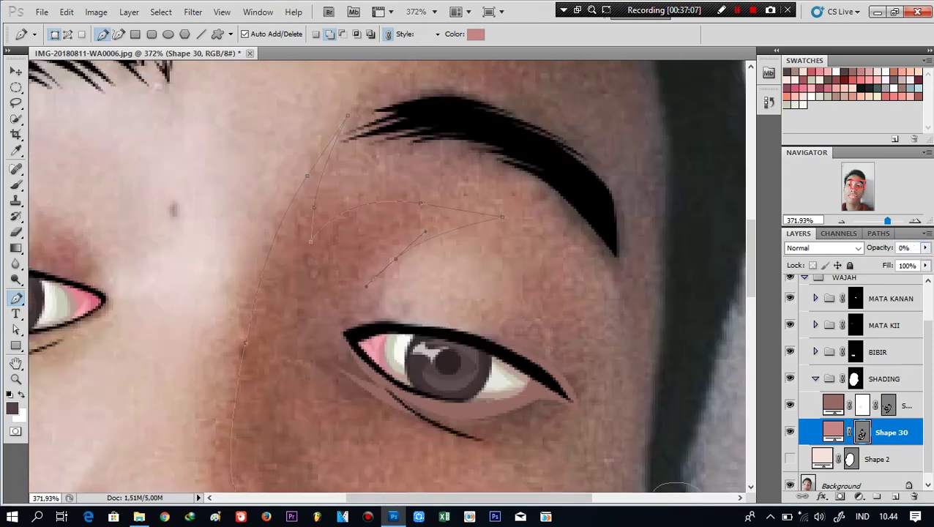
# Trace shading around the right eye's upper and lower eyelids
pyautogui.click(371, 325)
pyautogui.click(481, 360)
pyautogui.click(571, 379)
pyautogui.scroll(-3, 571, 379)
pyautogui.click(467, 293)
pyautogui.moveTo(301, 240); pyautogui.dragTo(269, 212)
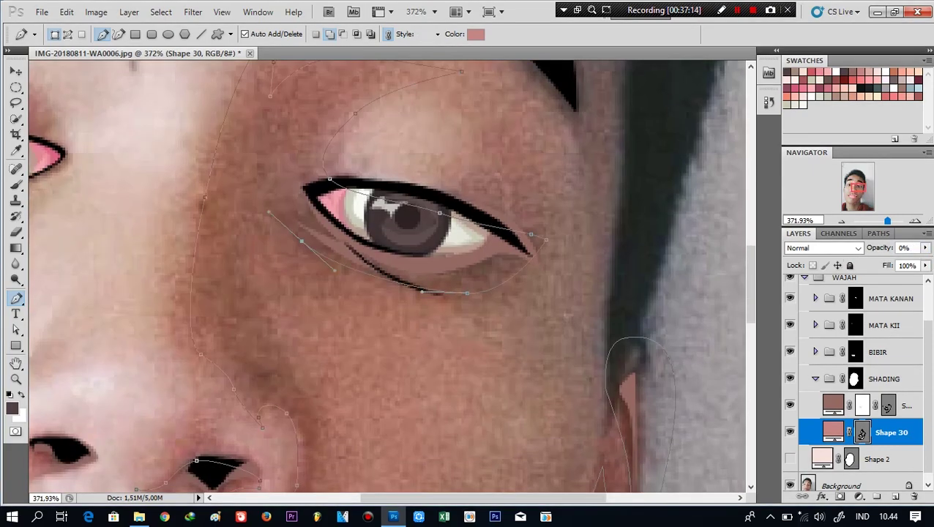
pyautogui.moveTo(260, 288); pyautogui.dragTo(283, 349)
pyautogui.scroll(-3, 284, 348)
# Start a shading shape curving around the left nostril
pyautogui.press('a')
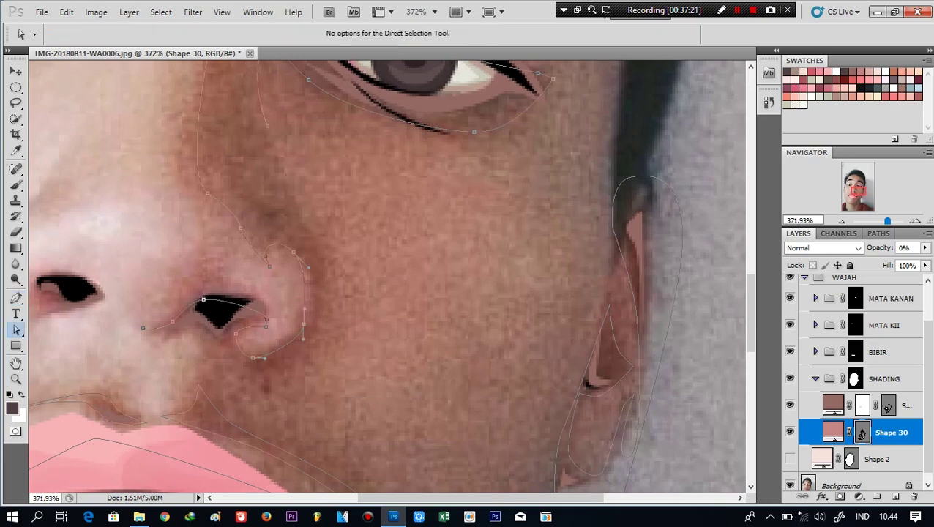
pyautogui.press('p')
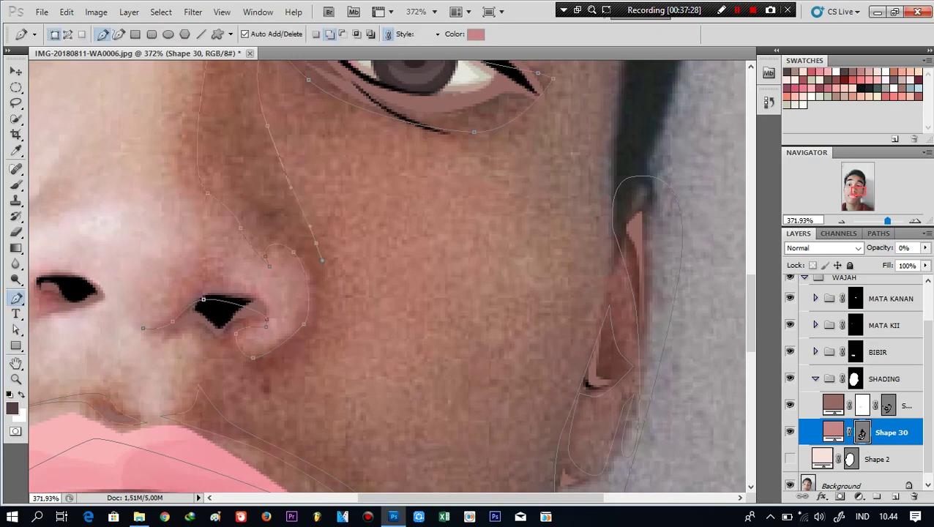
pyautogui.hscroll(-5, 391, 279)
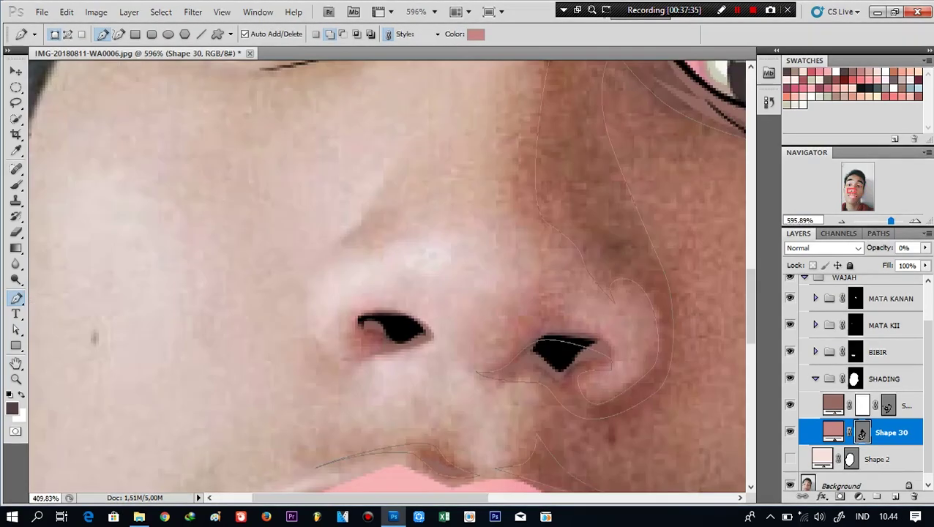
pyautogui.click(354, 320)
pyautogui.moveTo(389, 323); pyautogui.dragTo(418, 337)
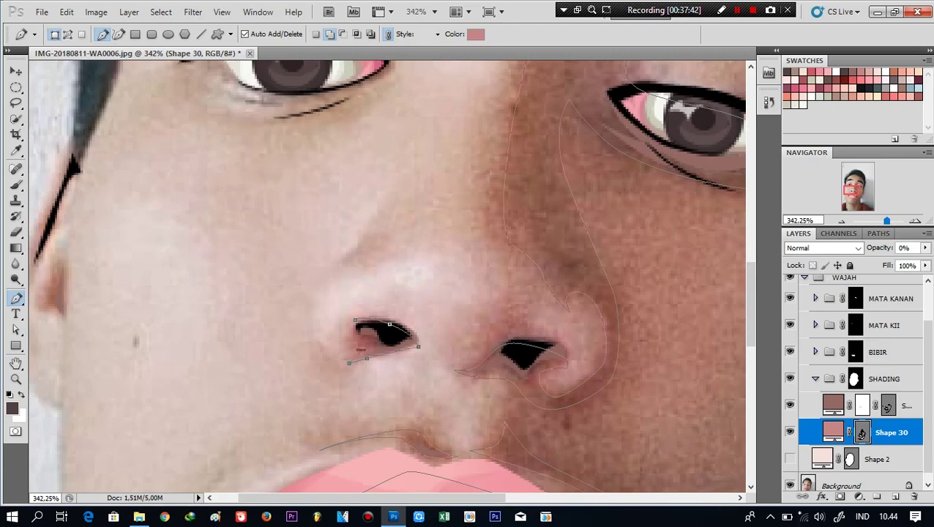
pyautogui.scroll(-5, 388, 278)
pyautogui.hscroll(3, 388, 279)
pyautogui.scroll(-3, 388, 278)
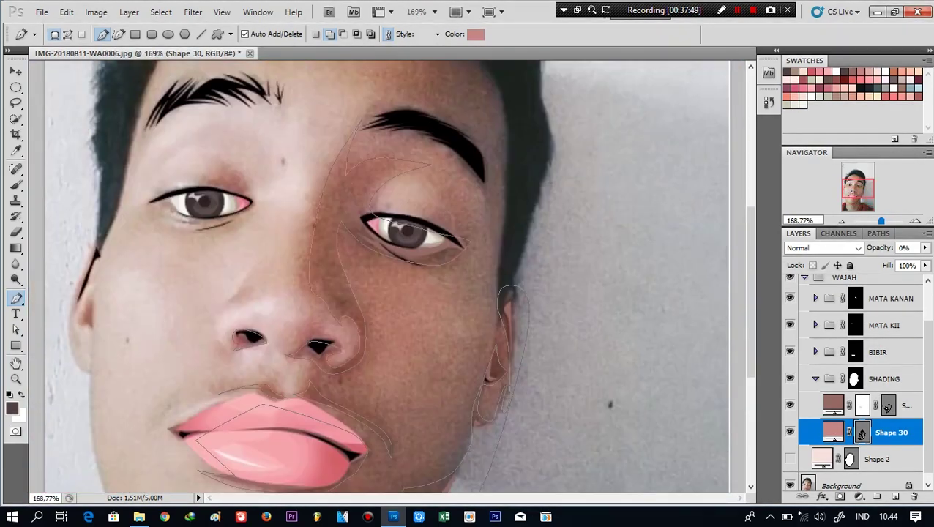
pyautogui.scroll(3, 388, 279)
pyautogui.hscroll(-3, 105, 248)
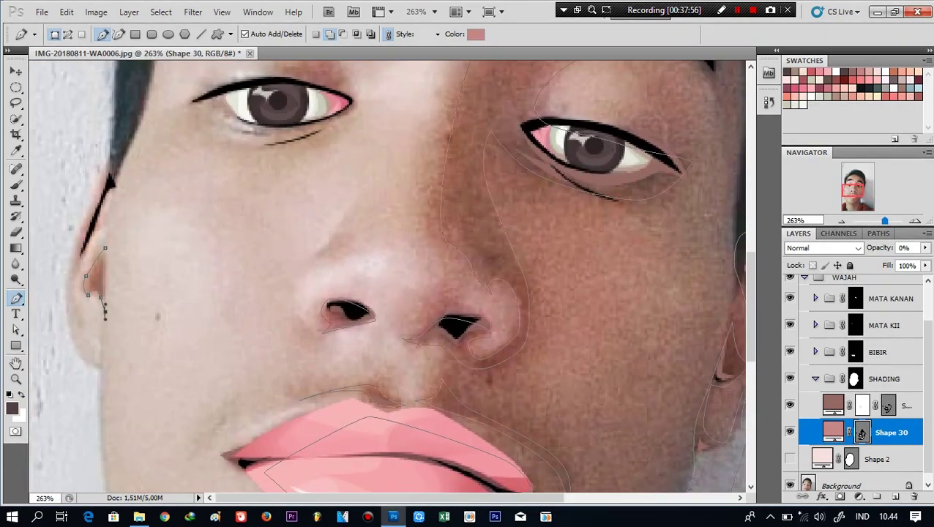
pyautogui.scroll(3, 111, 184)
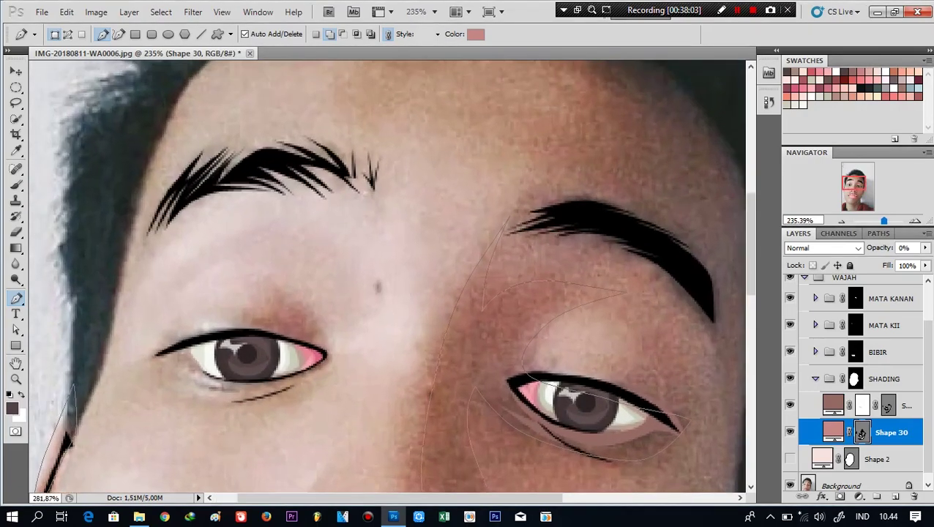
# Add shading above the left eye, curving along the upper eyelid
pyautogui.click(278, 293)
pyautogui.click(326, 347)
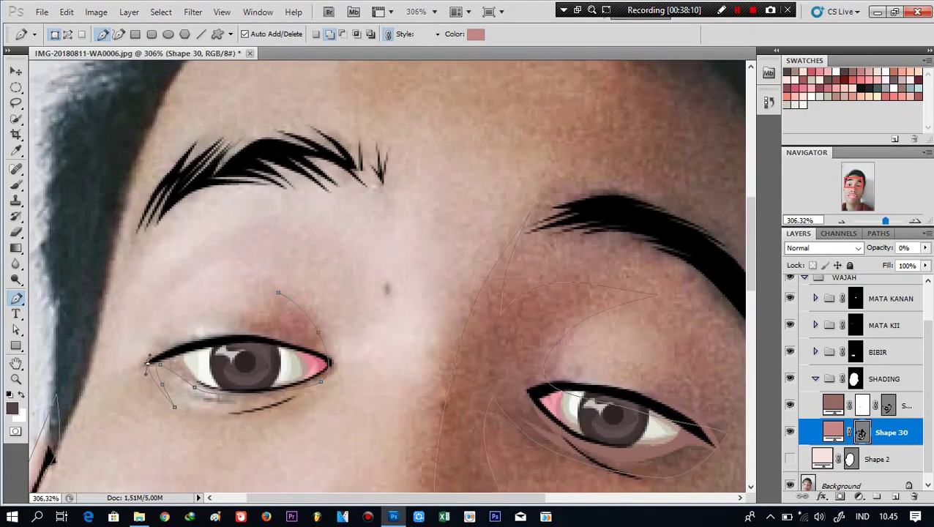
pyautogui.moveTo(258, 339); pyautogui.dragTo(287, 343)
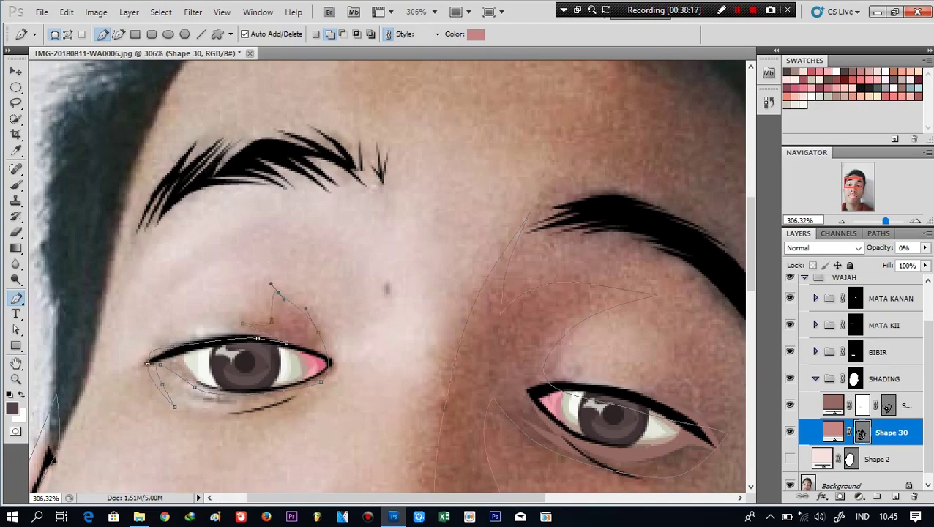
pyautogui.scroll(-2, 282, 293)
pyautogui.scroll(-1, 282, 293)
pyautogui.scroll(1, 380, 329)
pyautogui.scroll(1, 381, 330)
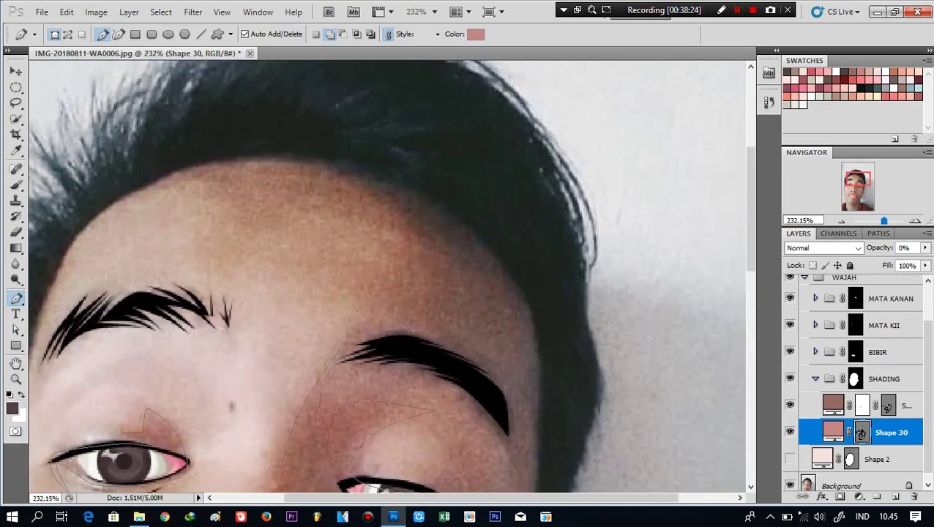
# Trace shading from the forehead past the eyebrow and curve the temple shadow
pyautogui.click(353, 198)
pyautogui.click(445, 273)
pyautogui.click(366, 297)
pyautogui.click(440, 330)
pyautogui.click(368, 351)
pyautogui.moveTo(502, 429); pyautogui.dragTo(514, 457)
pyautogui.scroll(-1, 388, 278)
pyautogui.scroll(1, 388, 278)
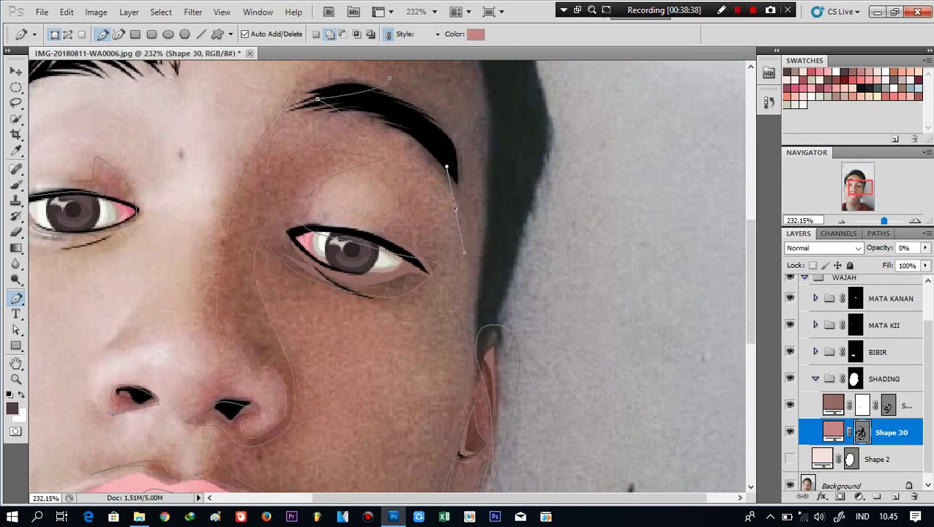
pyautogui.scroll(-3, 366, 292)
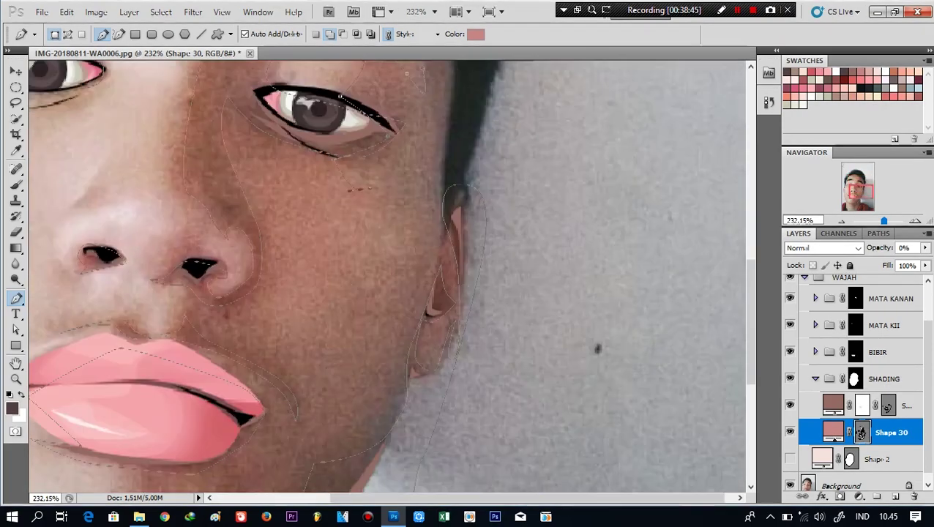
pyautogui.scroll(-1, 366, 293)
pyautogui.scroll(-2, 366, 293)
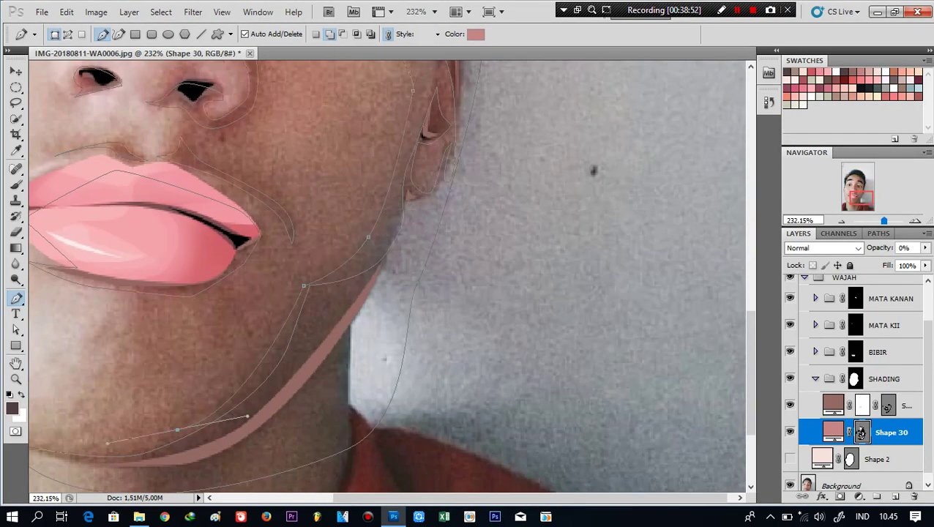
pyautogui.scroll(-1, 388, 278)
pyautogui.scroll(-2, 388, 278)
pyautogui.scroll(5, 388, 278)
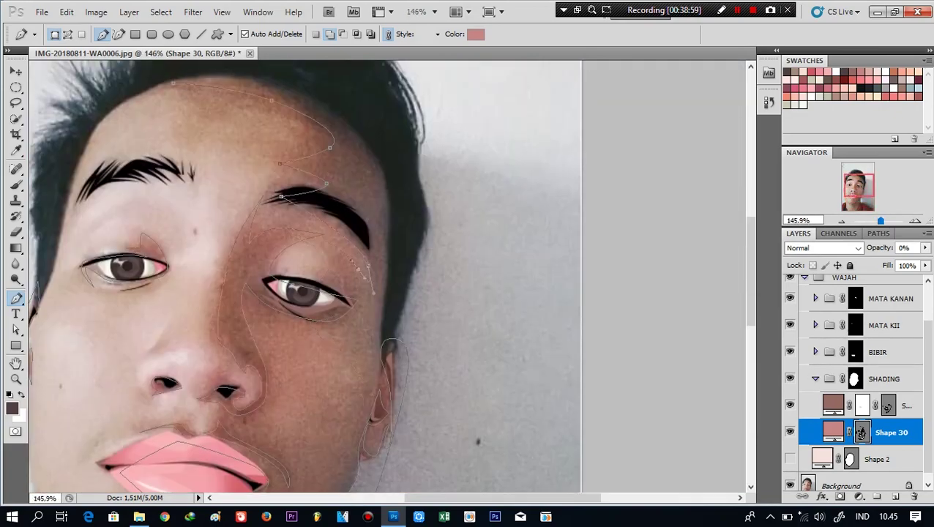
pyautogui.scroll(2, 387, 318)
# Add a closed shadow path across the forehead on the upper shading layer
pyautogui.click(233, 135)
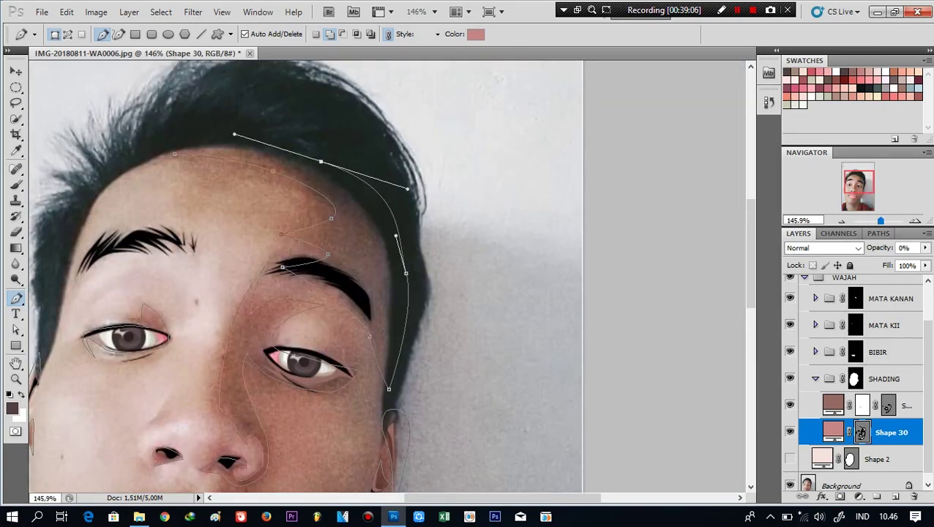
pyautogui.click(833, 405)
pyautogui.click(248, 142)
pyautogui.click(392, 237)
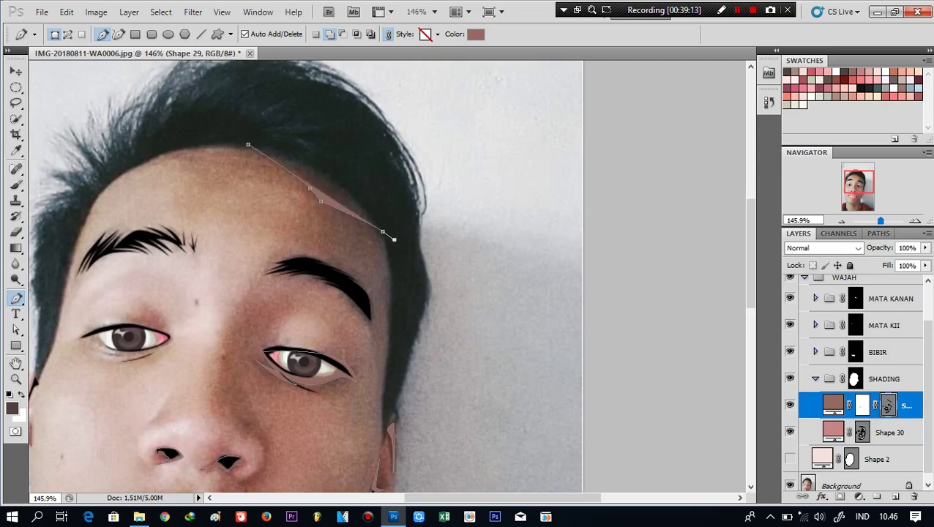
pyautogui.click(248, 141)
pyautogui.click(890, 433)
# Set the shadow layer to 100% opacity, checking it over the flat skin base
pyautogui.press('0')
pyautogui.click(790, 459)
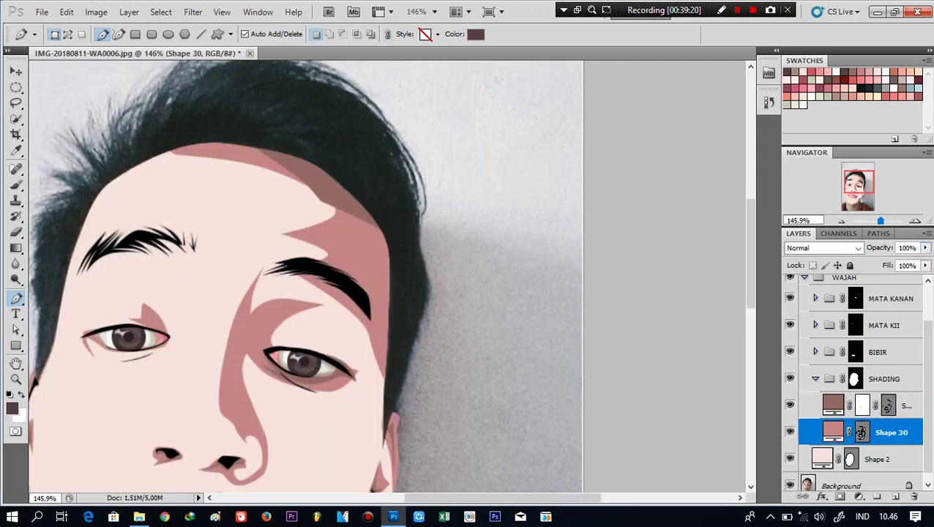
pyautogui.press('v')
pyautogui.scroll(-3, 388, 278)
pyautogui.scroll(5, 388, 278)
pyautogui.click(790, 459)
# Close a small shadow path near the nose and view the whole face over the skin base
pyautogui.press('p')
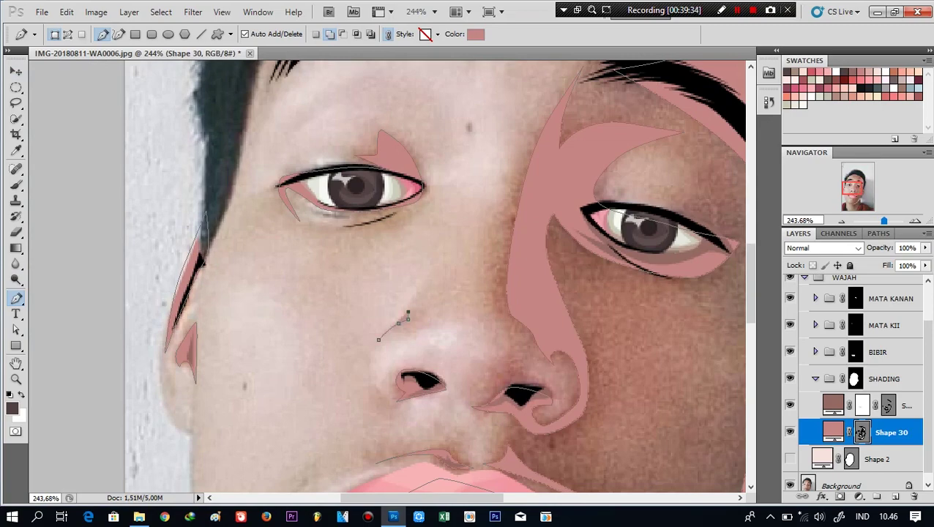
pyautogui.click(378, 339)
pyautogui.moveTo(856, 187); pyautogui.dragTo(856, 194)
pyautogui.click(789, 459)
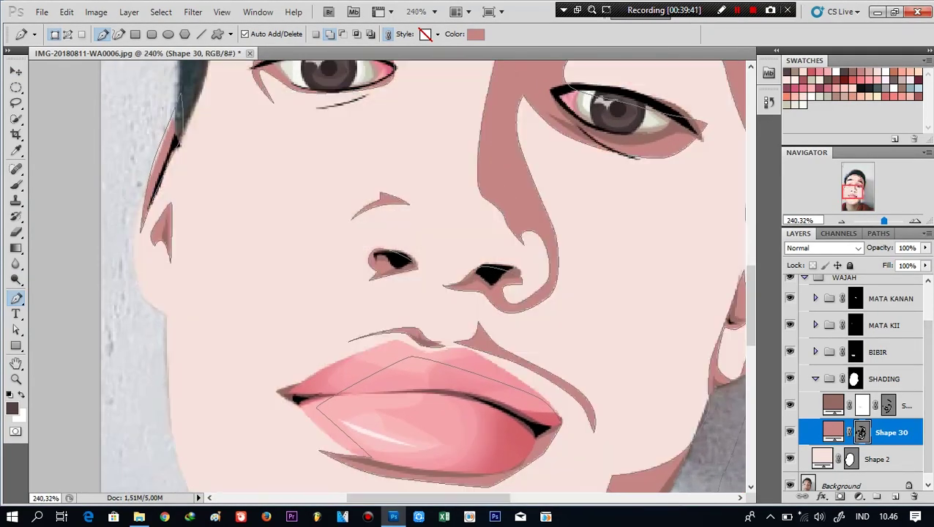
pyautogui.hotkey('ctrl', '0')
# Add a layer mask to the shadow layer for soft brushing
pyautogui.click(841, 497)
pyautogui.press('b')
pyautogui.scroll(3, 476, 234)
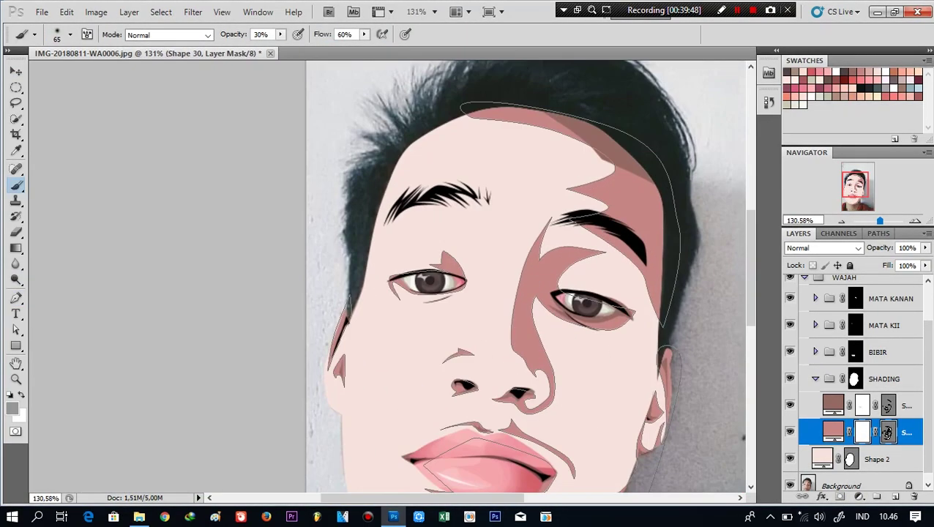
# Reselect Shape 30's layer mask and enlarge the brush to 80
pyautogui.hotkey('alt', ']')
pyautogui.hotkey('alt', '[')
pyautogui.scroll(2, 447, 252)
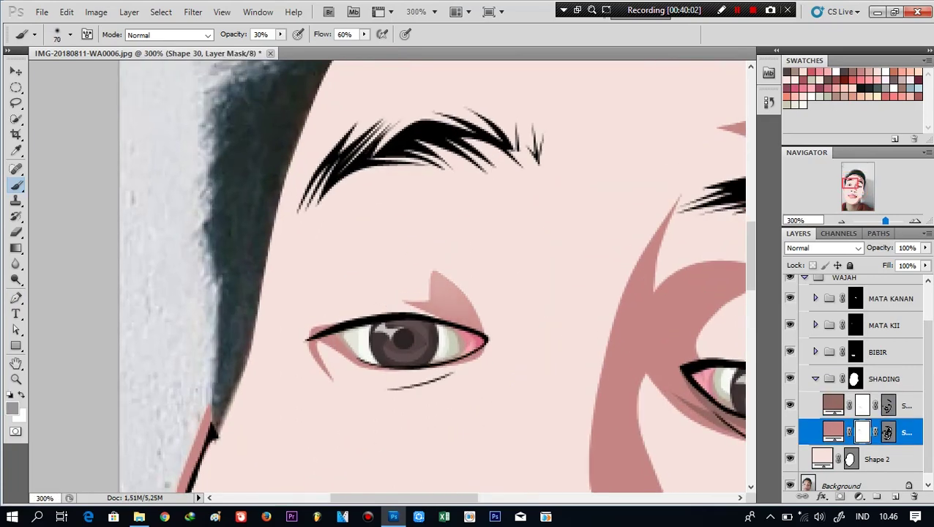
pyautogui.press(']')
# Move around the nose bridge while softening the shadow's left edge on the mask
pyautogui.scroll(-2, 439, 278)
pyautogui.scroll(-2, 388, 275)
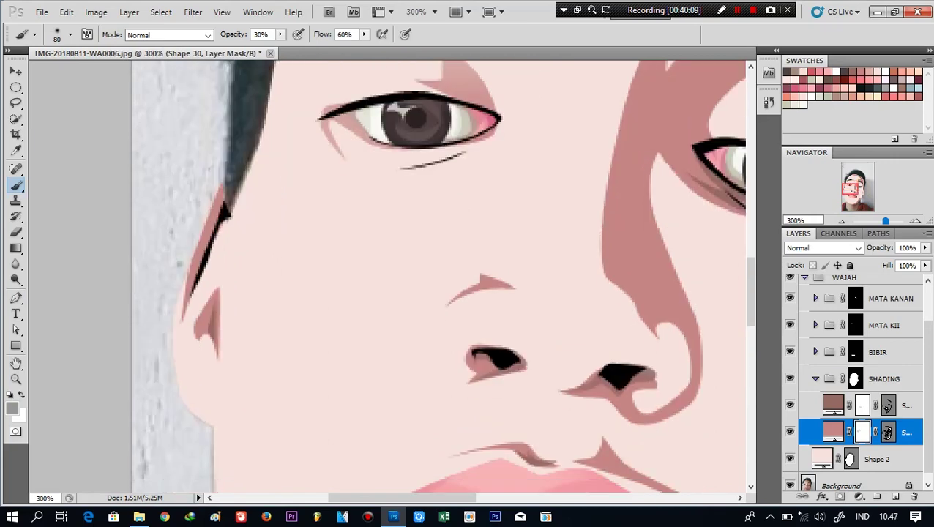
pyautogui.hscroll(2, 388, 275)
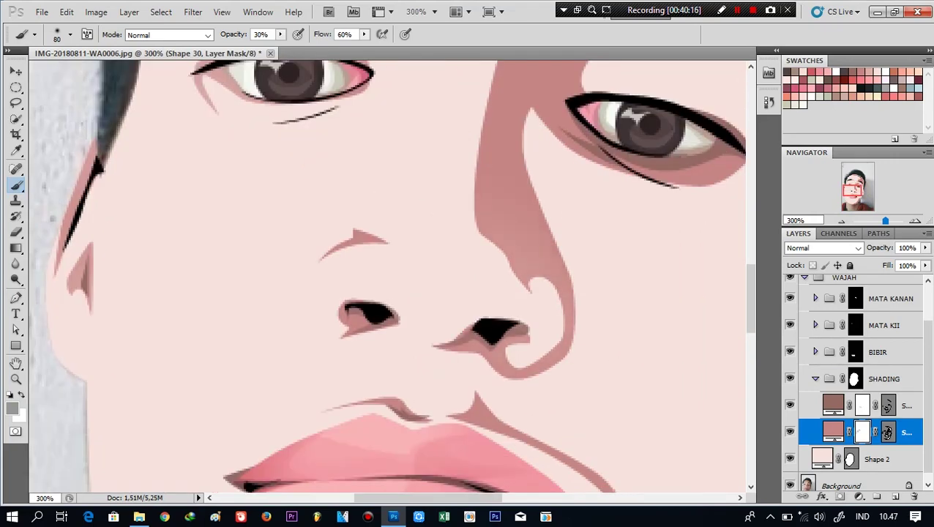
pyautogui.scroll(3, 388, 275)
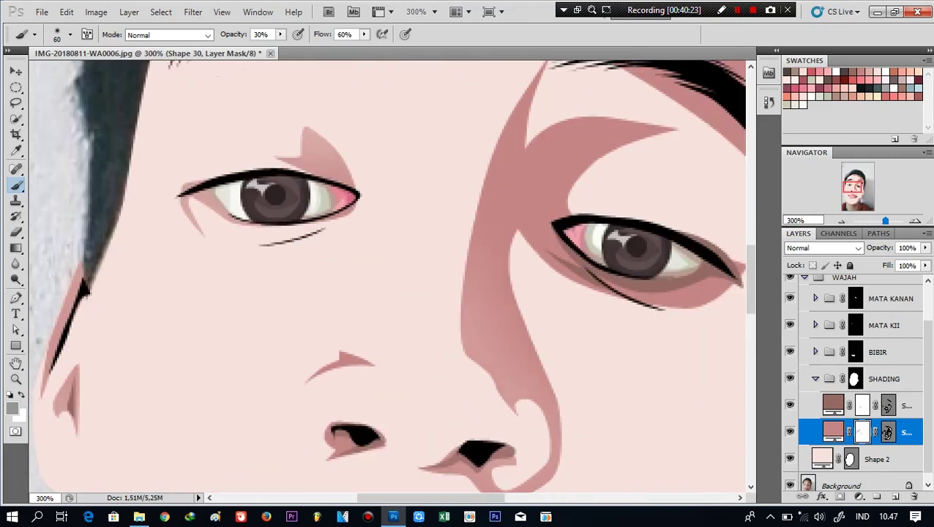
pyautogui.scroll(2, 388, 275)
pyautogui.scroll(8, 388, 275)
pyautogui.scroll(-6, 388, 275)
pyautogui.hscroll(2, 388, 274)
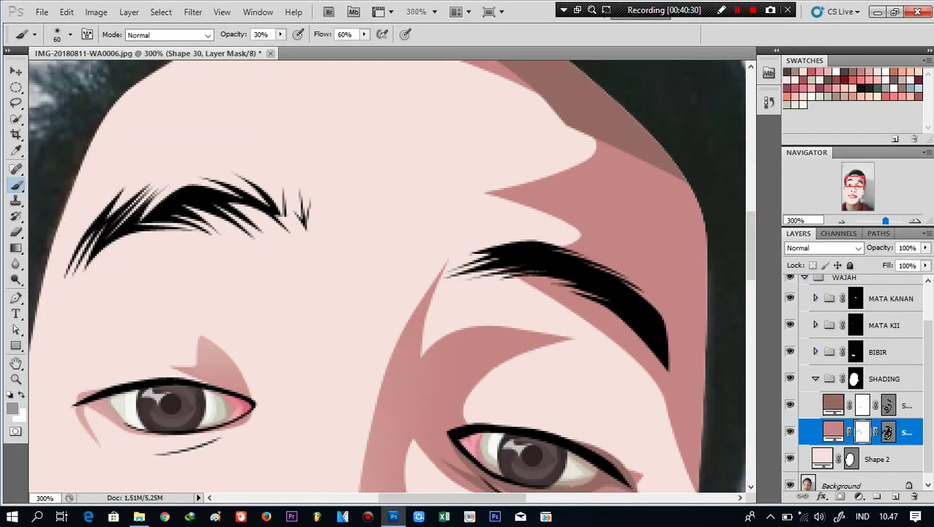
pyautogui.scroll(-2, 388, 274)
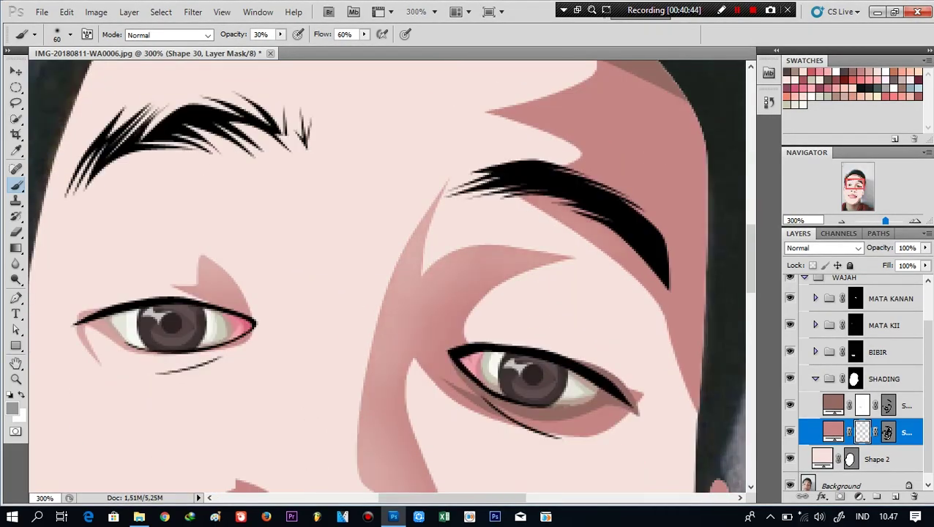
pyautogui.scroll(-3, 388, 274)
pyautogui.scroll(-3, 388, 274)
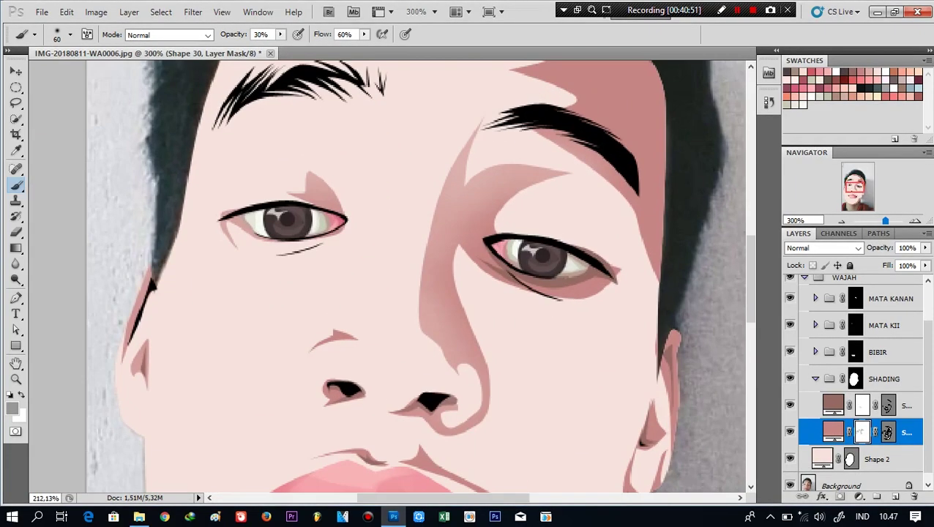
pyautogui.scroll(2, 467, 399)
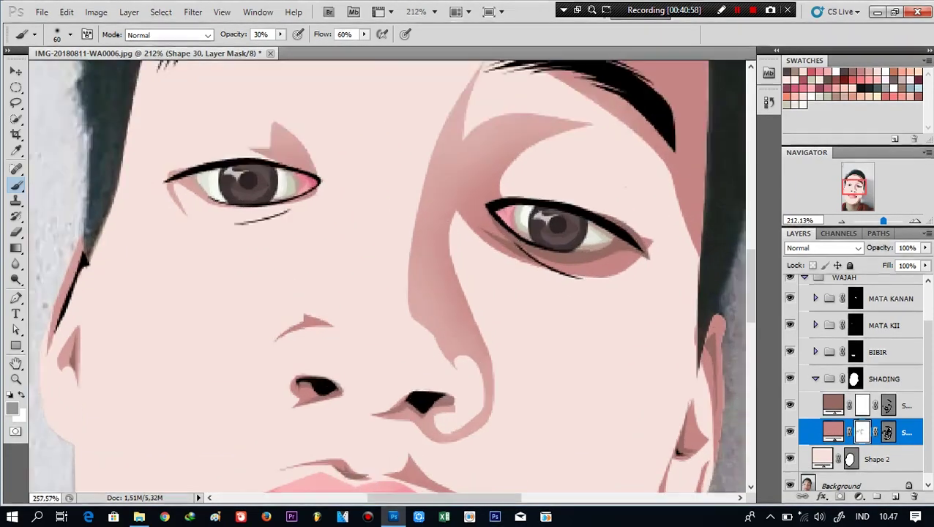
pyautogui.scroll(2, 467, 399)
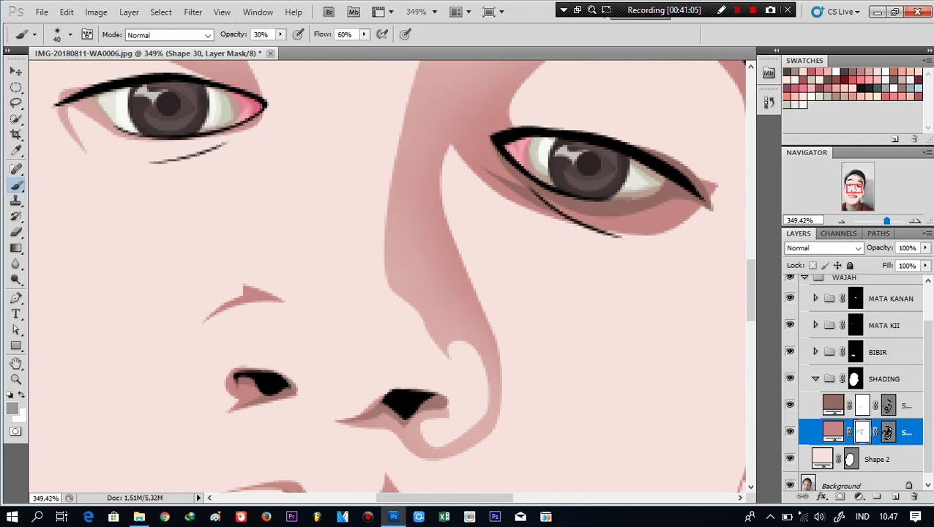
pyautogui.scroll(-3, 388, 275)
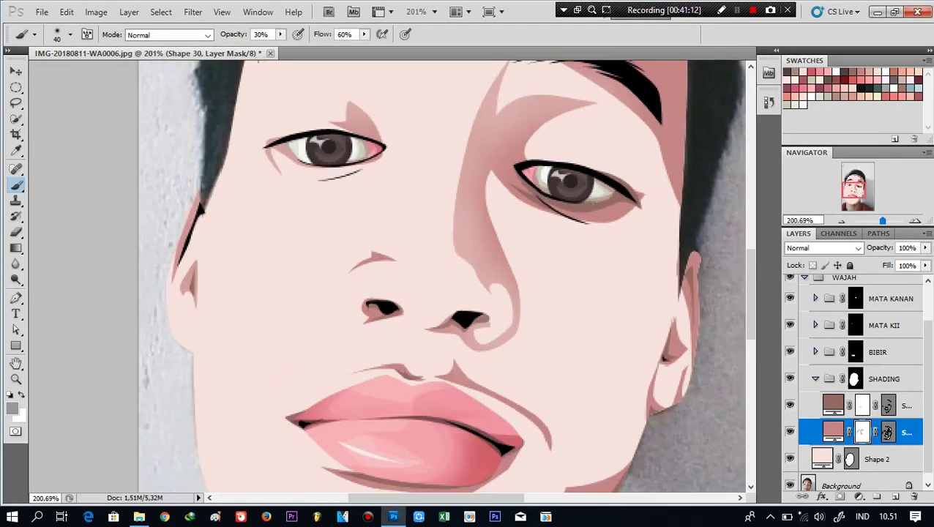
pyautogui.scroll(2, 388, 274)
pyautogui.scroll(2, 463, 192)
pyautogui.scroll(1, 462, 192)
# Paint black at 30% on Shape 30's mask to soften the nose and brow shadow edges
pyautogui.click(12, 409)
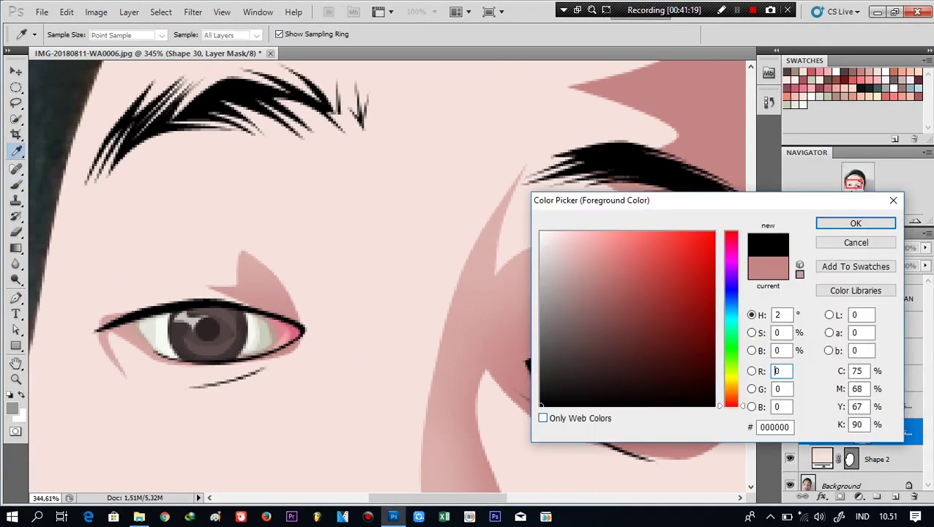
pyautogui.click(883, 221)
pyautogui.scroll(-3, 392, 276)
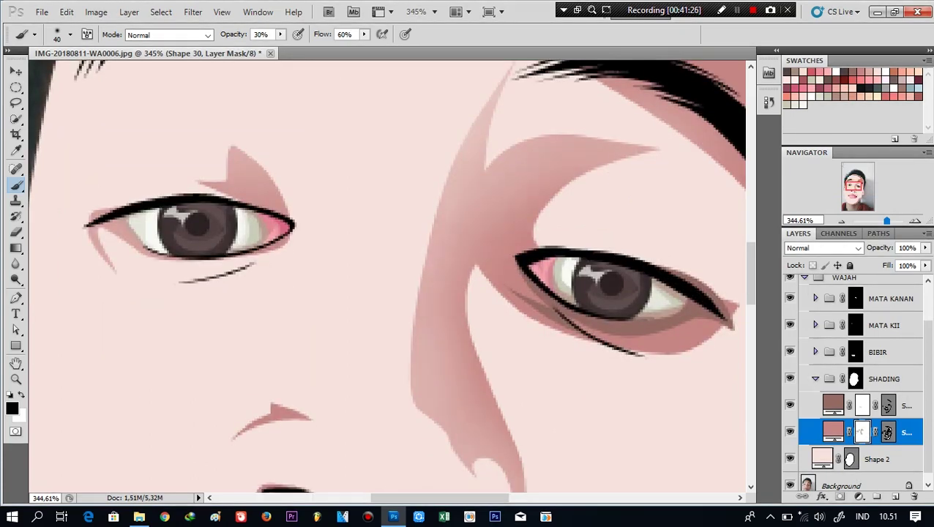
pyautogui.moveTo(435, 219); pyautogui.dragTo(415, 348)
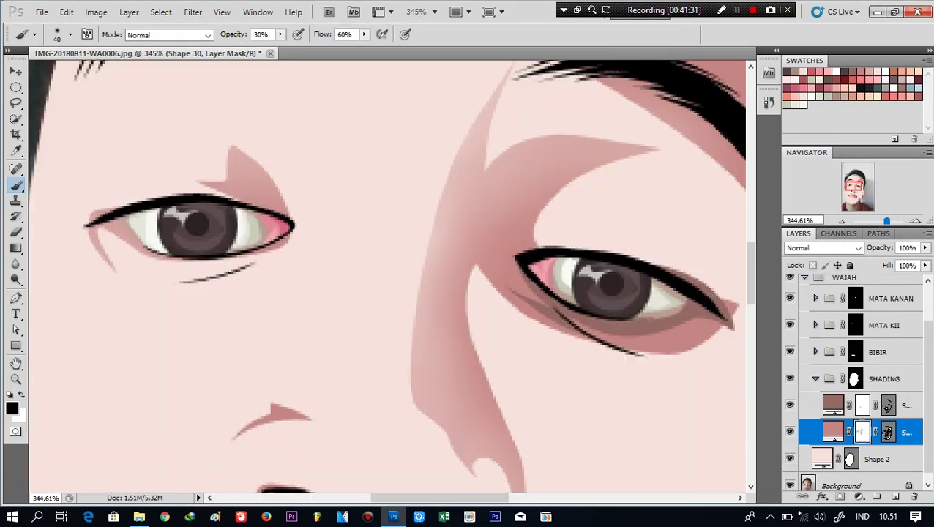
pyautogui.moveTo(513, 166); pyautogui.dragTo(531, 231)
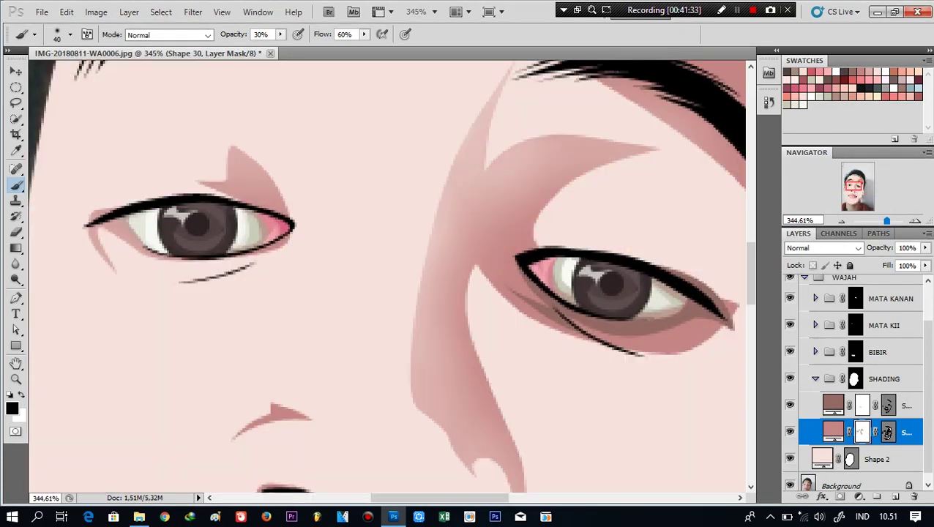
pyautogui.moveTo(551, 144); pyautogui.dragTo(600, 142)
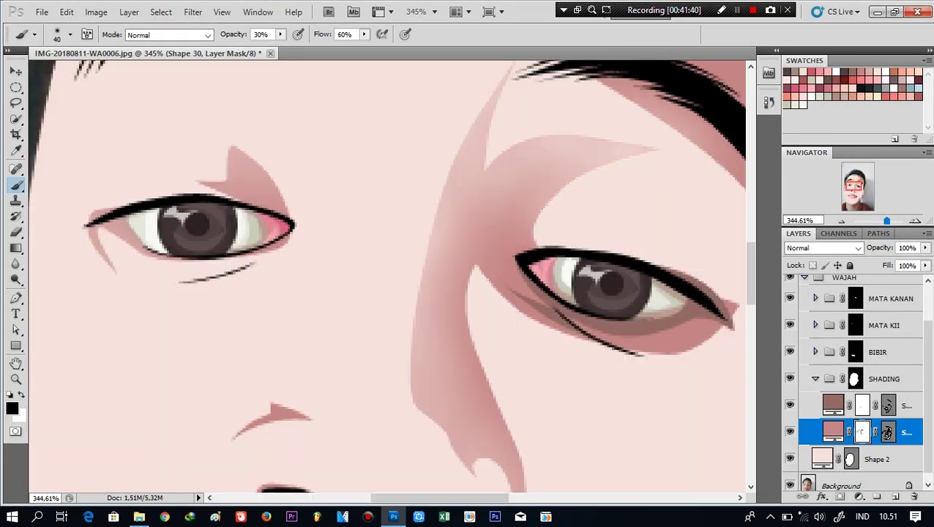
pyautogui.moveTo(533, 152); pyautogui.dragTo(493, 175)
pyautogui.moveTo(512, 293); pyautogui.dragTo(464, 234)
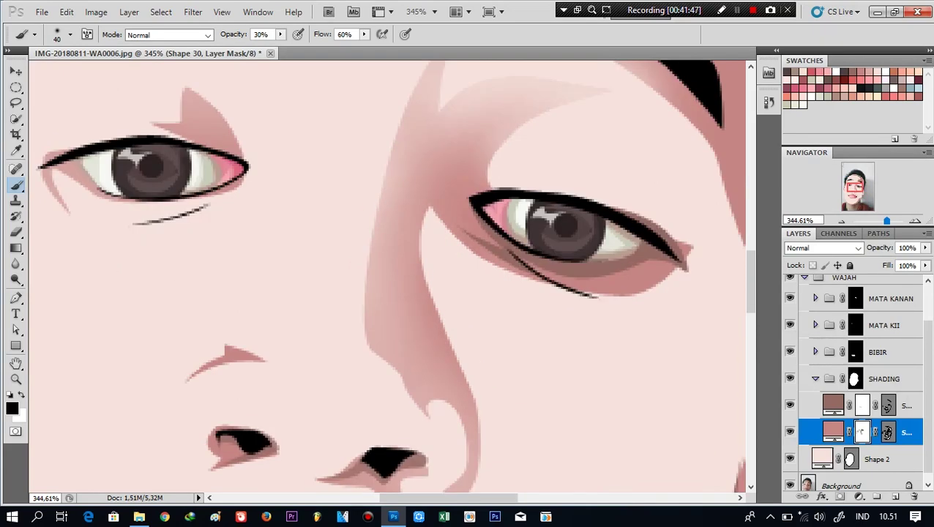
pyautogui.moveTo(421, 356); pyautogui.dragTo(392, 403)
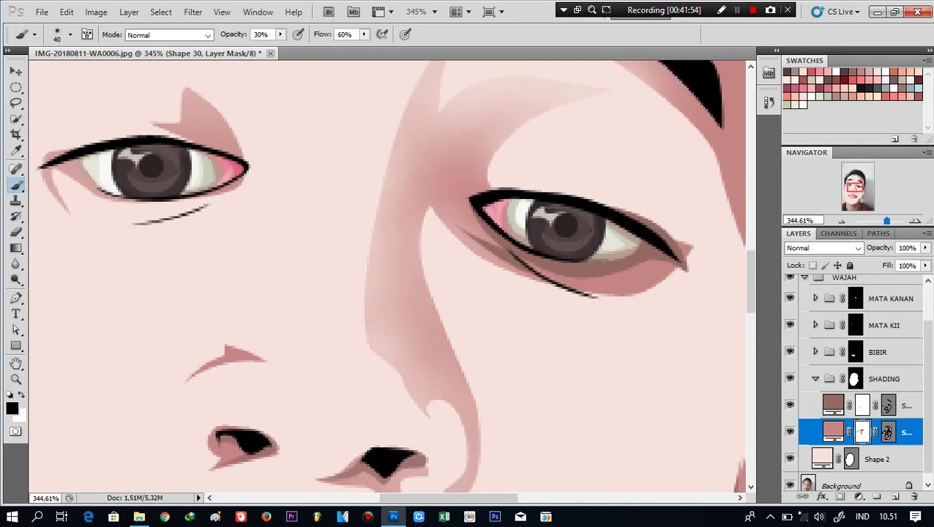
# Soften the cheek, forehead and hairline shadow edges with more black mask strokes
pyautogui.hotkey('ctrl', '0')
pyautogui.scroll(5, 700, 310)
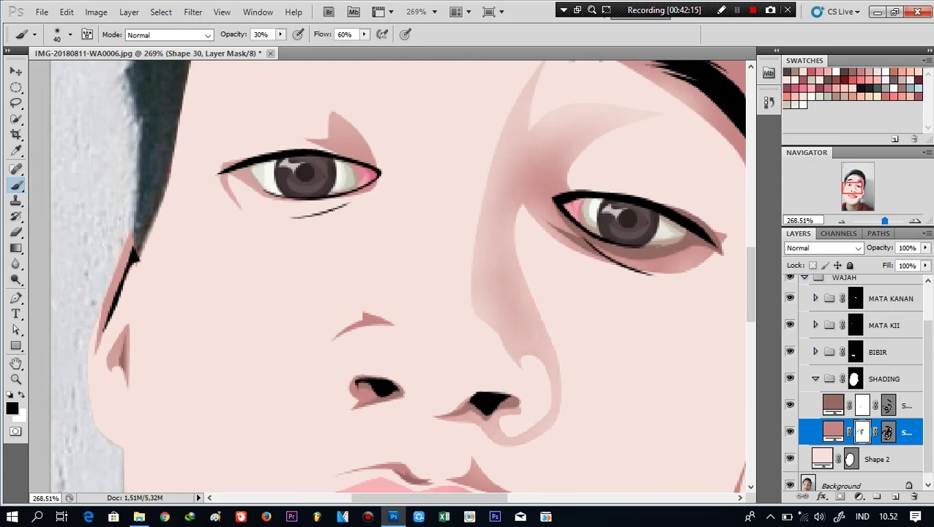
pyautogui.moveTo(534, 211); pyautogui.dragTo(612, 288)
pyautogui.moveTo(688, 142); pyautogui.dragTo(439, 260)
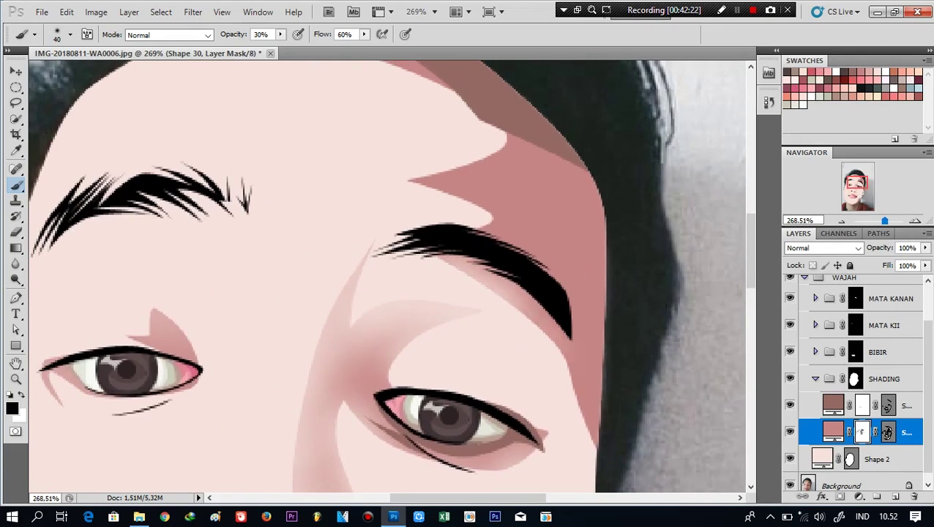
pyautogui.moveTo(589, 432); pyautogui.dragTo(505, 282)
pyautogui.moveTo(414, 177)
pyautogui.mouseDown()
pyautogui.moveTo(505, 235)
pyautogui.moveTo(520, 135)
pyautogui.moveTo(542, 252)
pyautogui.mouseUp()
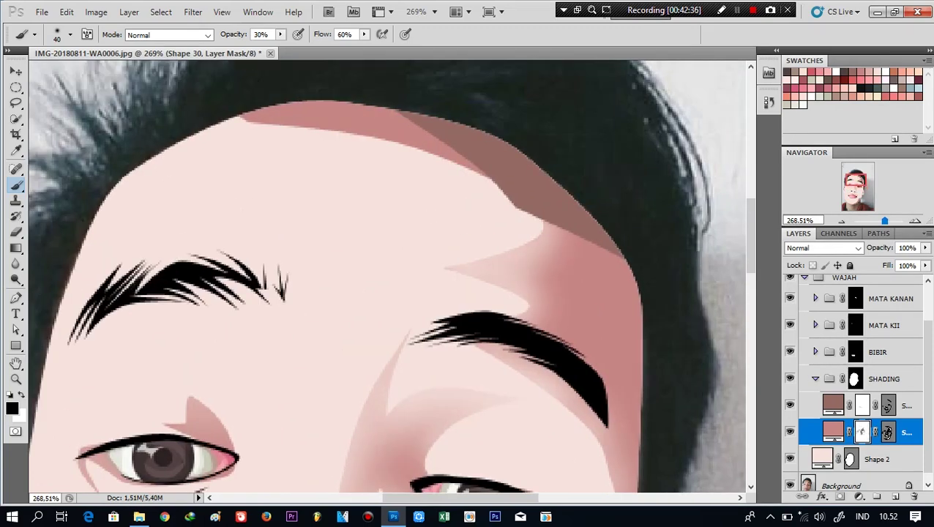
pyautogui.moveTo(245, 117)
pyautogui.mouseDown()
pyautogui.moveTo(429, 147)
pyautogui.moveTo(246, 116)
pyautogui.moveTo(403, 141)
pyautogui.moveTo(476, 169)
pyautogui.mouseUp()
pyautogui.moveTo(326, 121); pyautogui.dragTo(385, 134)
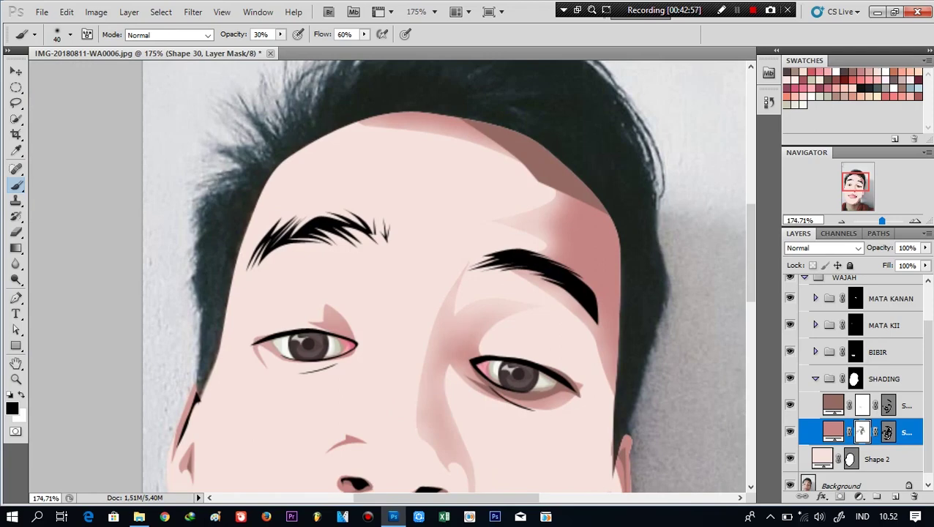
# Keep black as the painting colour and shrink the brush to 250
pyautogui.scroll(-3, 439, 278)
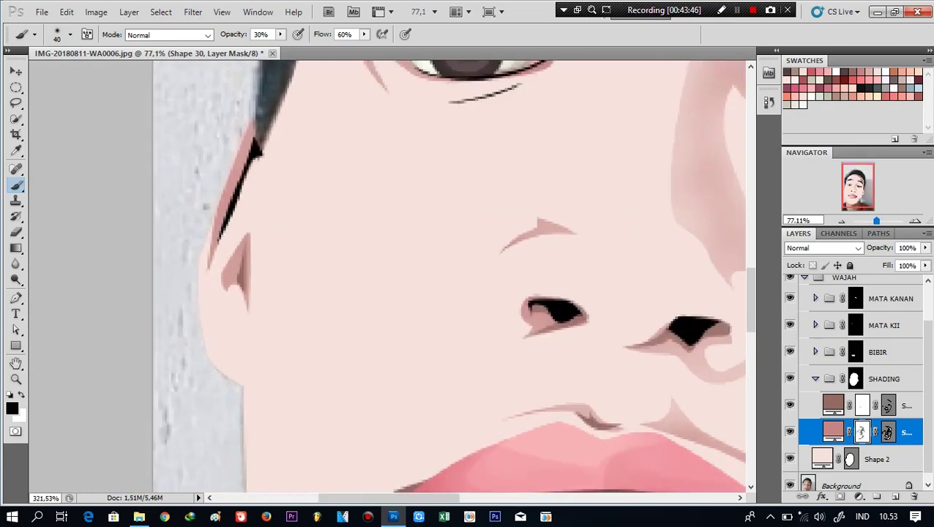
pyautogui.press('x')
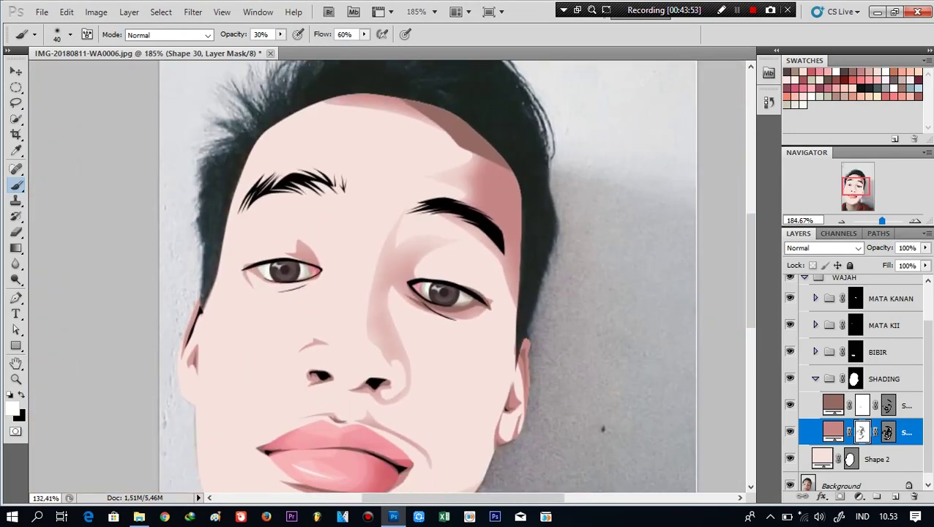
pyautogui.press('x')
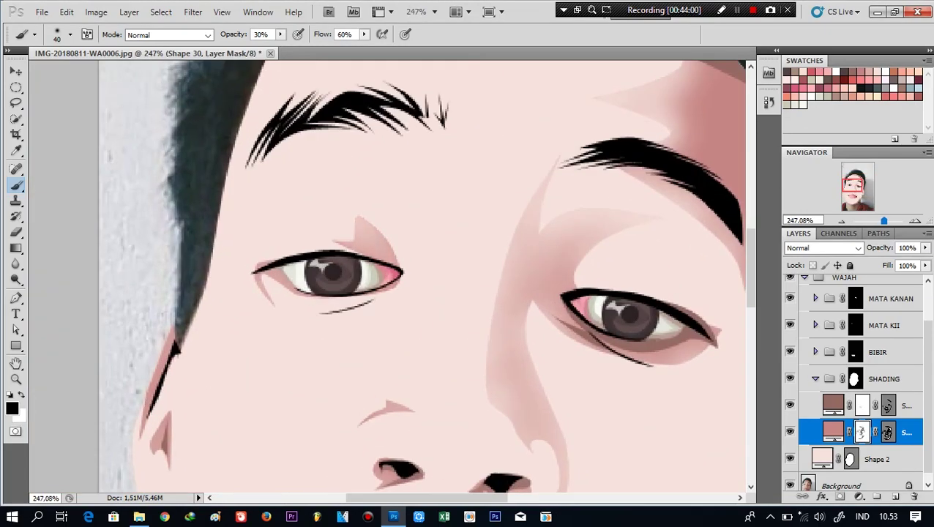
pyautogui.press('[')
pyautogui.press('[')
pyautogui.press('[')
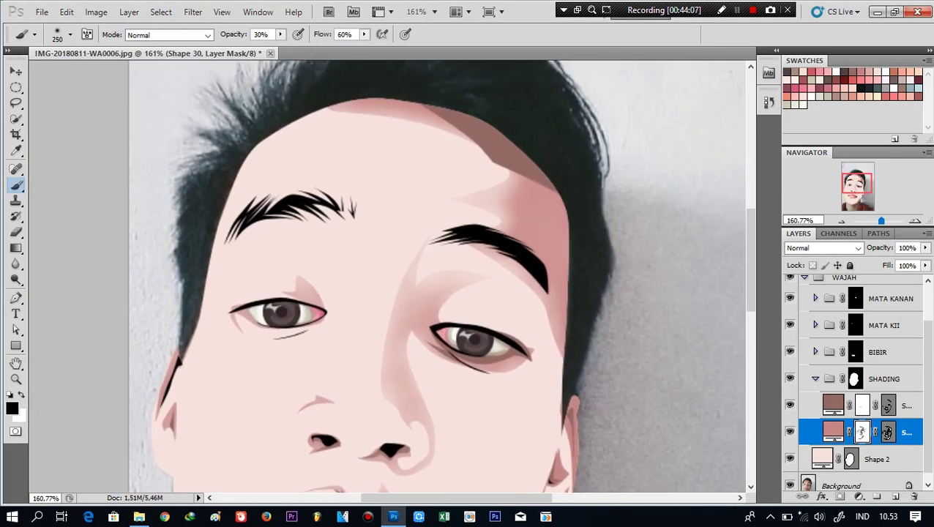
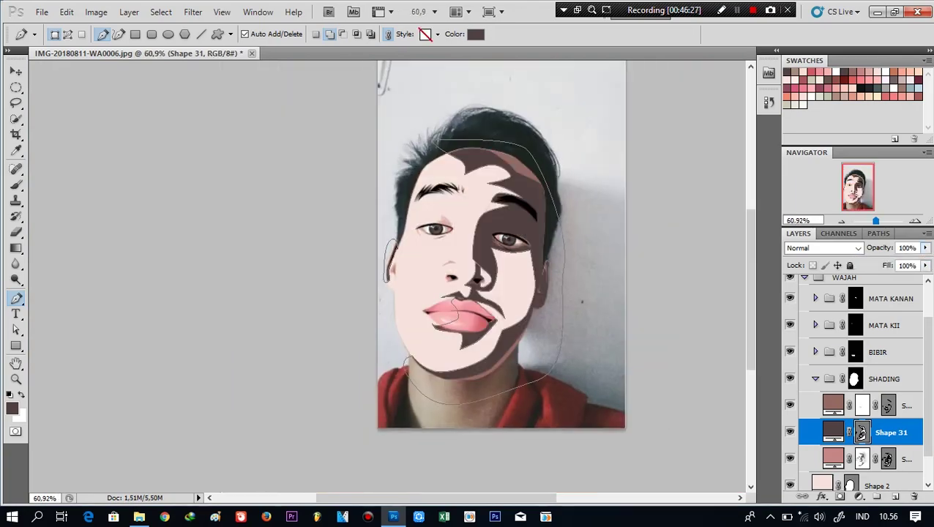
# Fade the pink Shape 31 shading to 40% layer opacity
pyautogui.click(924, 247)
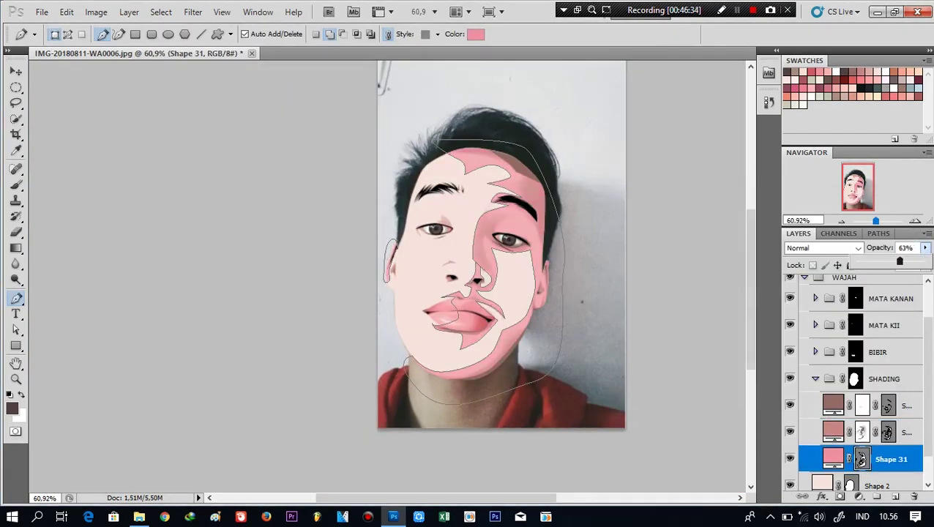
pyautogui.moveTo(882, 262); pyautogui.dragTo(868, 262)
pyautogui.scroll(3, 501, 245)
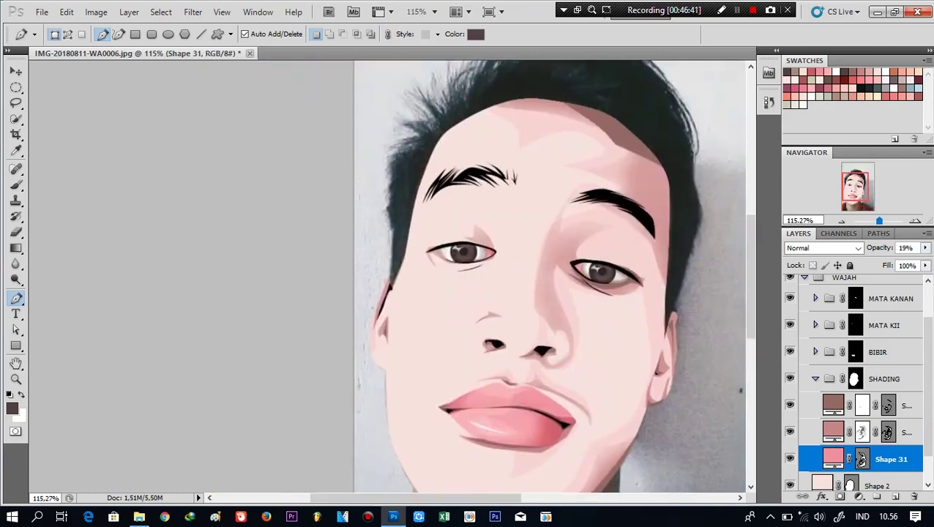
pyautogui.press('2')
pyautogui.press('8')
pyautogui.scroll(-3, 578, 278)
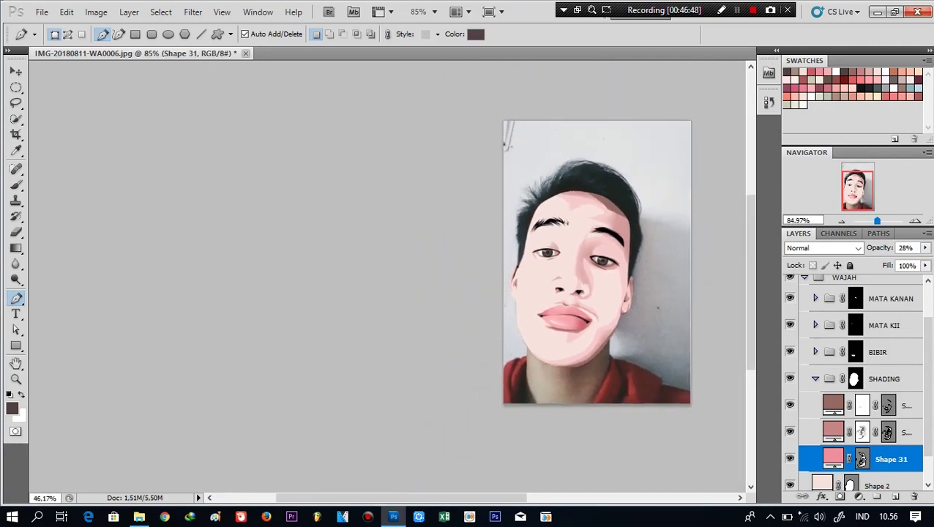
pyautogui.scroll(4, 578, 278)
pyautogui.scroll(-2, 578, 278)
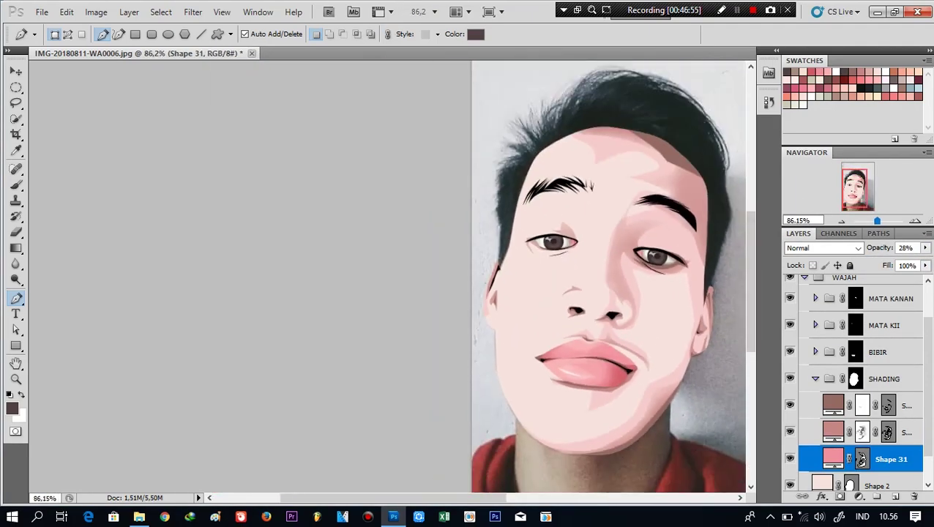
pyautogui.scroll(1, 579, 278)
pyautogui.scroll(-2, 578, 278)
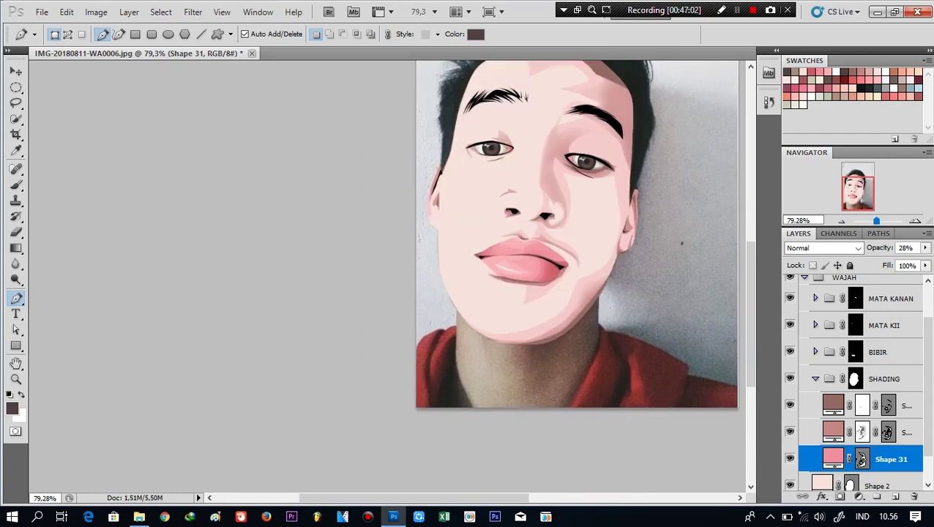
pyautogui.click(925, 247)
pyautogui.moveTo(872, 262); pyautogui.dragTo(883, 261)
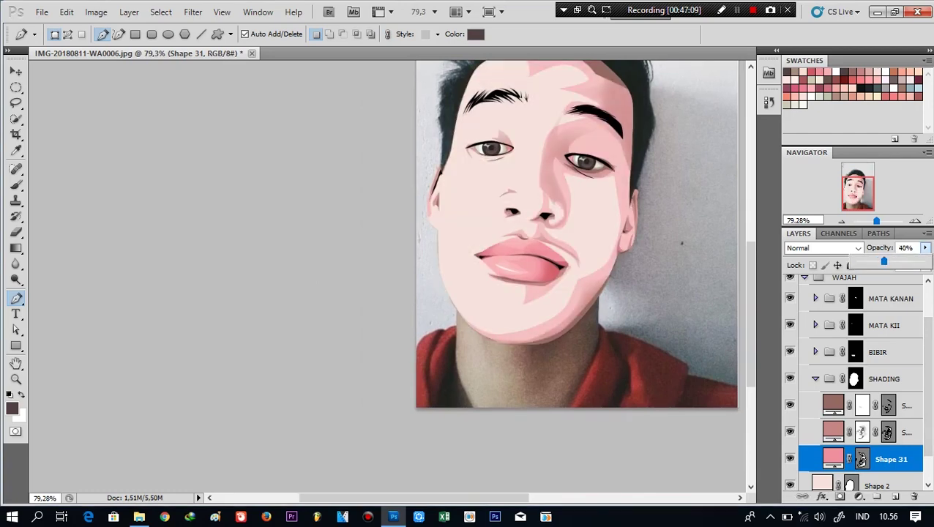
pyautogui.scroll(3, 615, 264)
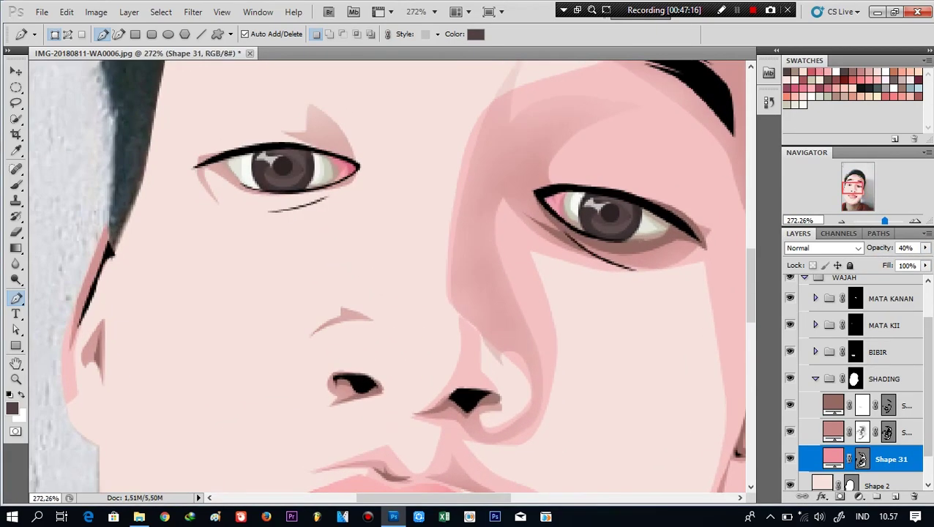
# Select Shape 30's layer mask with the Brush and white foreground, then hide Shape 31
pyautogui.click(862, 432)
pyautogui.press('b')
pyautogui.scroll(3, 391, 278)
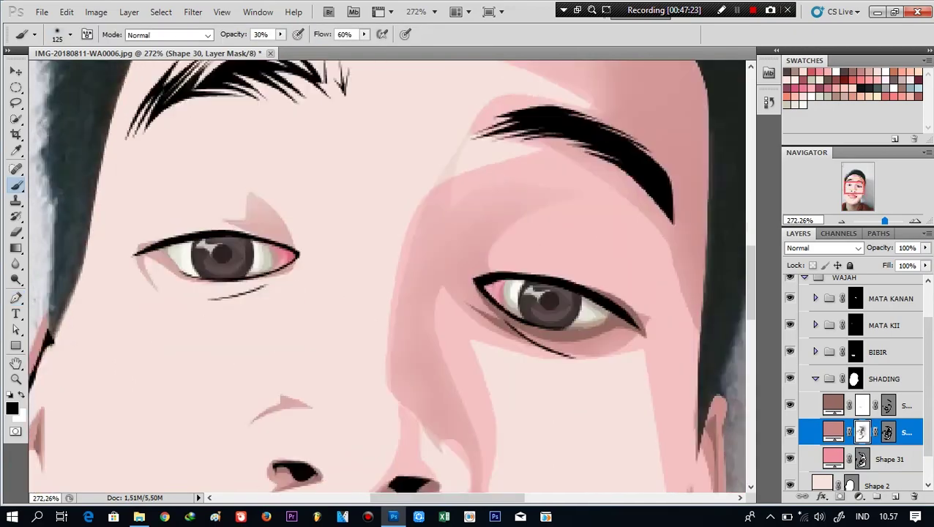
pyautogui.scroll(-8, 392, 278)
pyautogui.scroll(3, 392, 279)
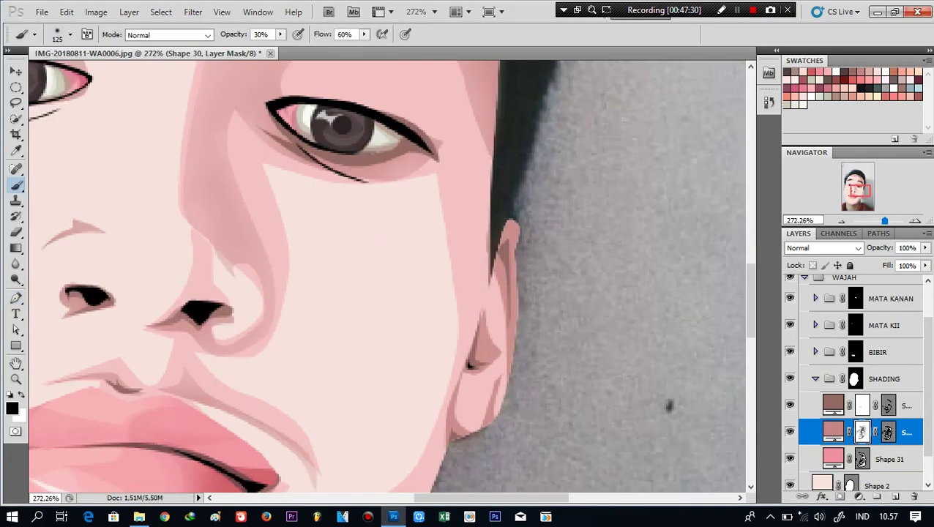
pyautogui.scroll(-5, 392, 278)
pyautogui.scroll(-3, 424, 278)
pyautogui.scroll(2, 425, 278)
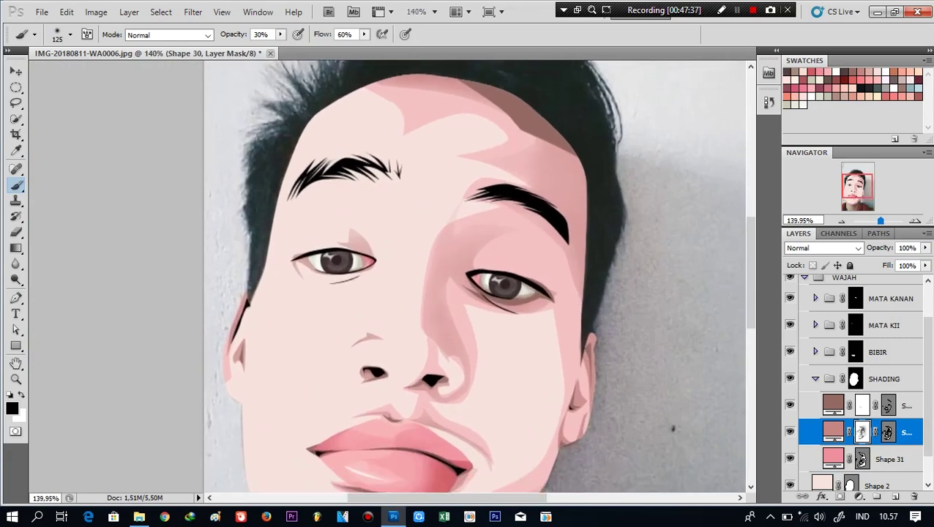
pyautogui.press('x')
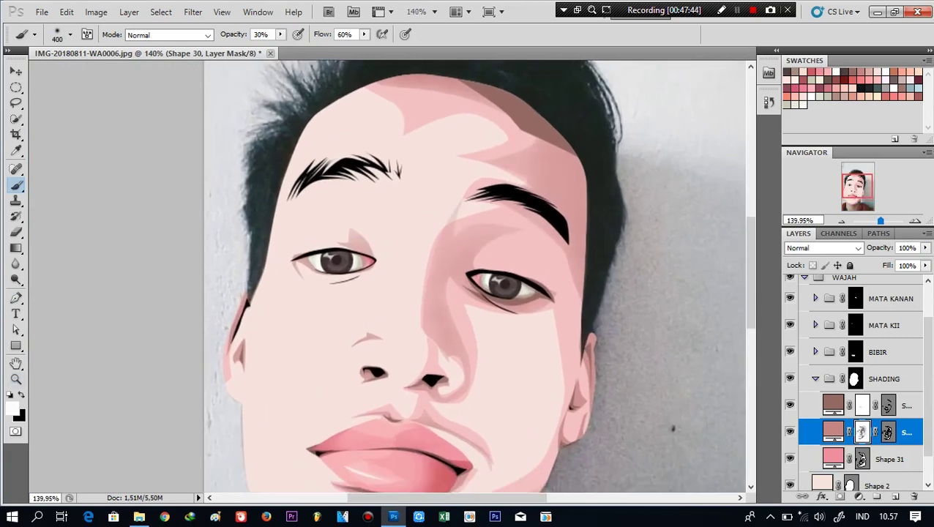
pyautogui.scroll(-2, 475, 278)
pyautogui.scroll(-1, 476, 278)
pyautogui.scroll(1, 476, 279)
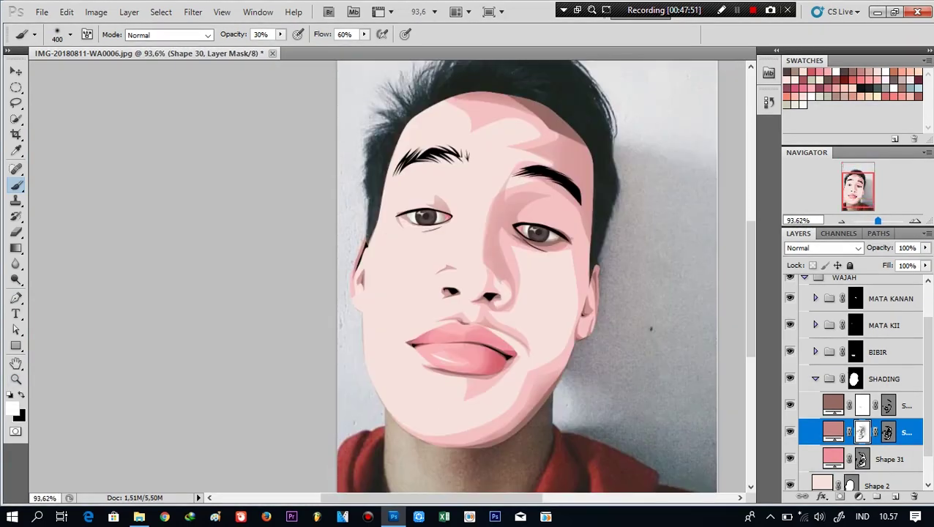
pyautogui.click(790, 459)
# Hide base skin layer Shape 2, show Shape 31 again and select it with the Pen
pyautogui.click(790, 459)
pyautogui.click(790, 486)
pyautogui.press('p')
pyautogui.click(890, 459)
pyautogui.scroll(5, 461, 352)
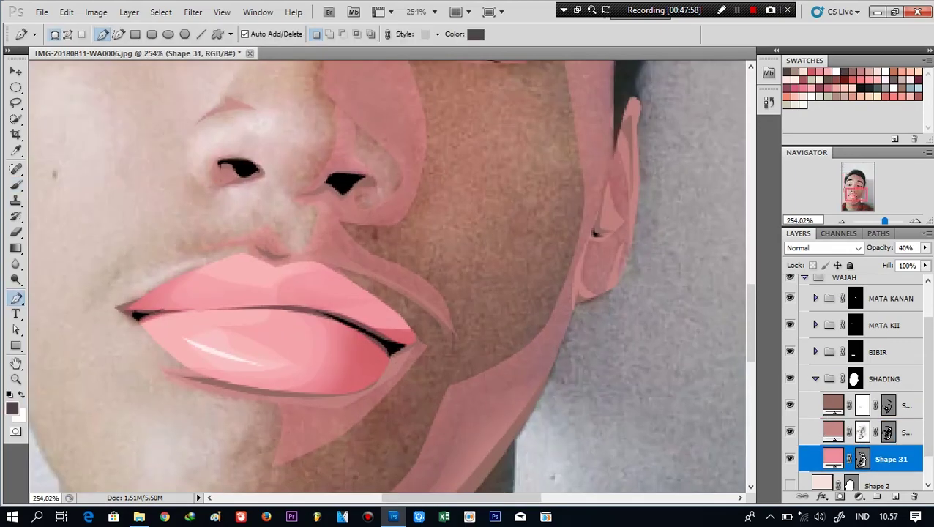
# Pen-draw the Shape 32 outline from the lip corner around the chin and up the nose side
pyautogui.click(372, 261)
pyautogui.click(338, 400)
pyautogui.click(262, 416)
pyautogui.click(287, 242)
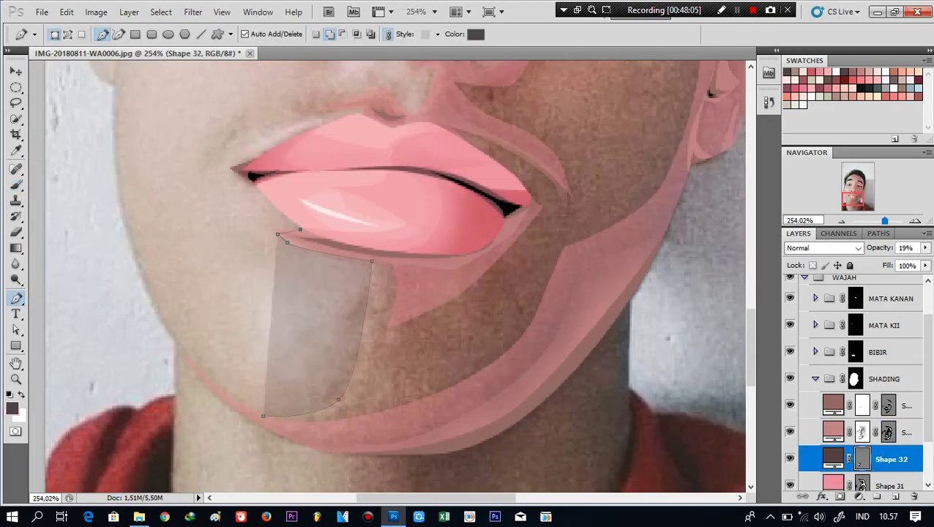
pyautogui.click(254, 189)
pyautogui.click(213, 171)
pyautogui.click(357, 109)
pyautogui.click(314, 131)
pyautogui.scroll(5, 293, 183)
pyautogui.click(256, 368)
pyautogui.click(350, 319)
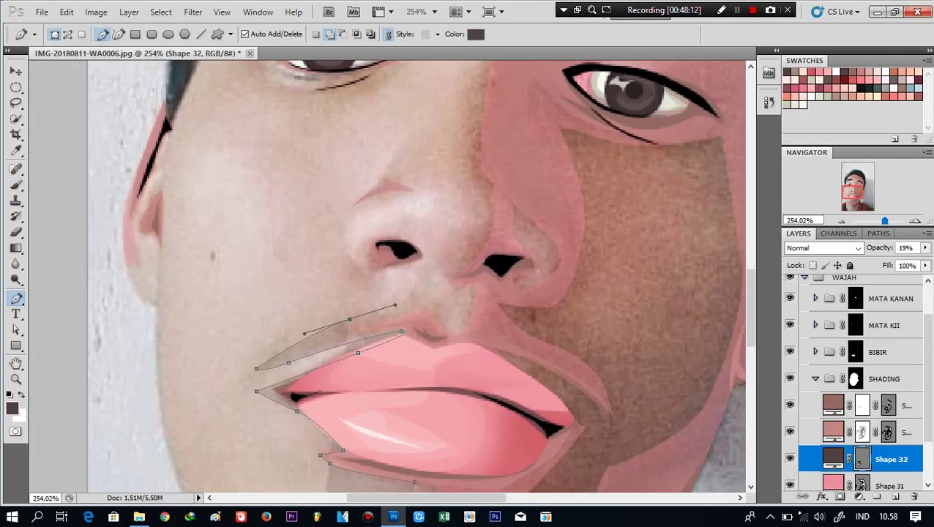
pyautogui.click(434, 298)
pyautogui.click(427, 255)
pyautogui.scroll(2, 439, 293)
pyautogui.click(475, 298)
pyautogui.click(476, 245)
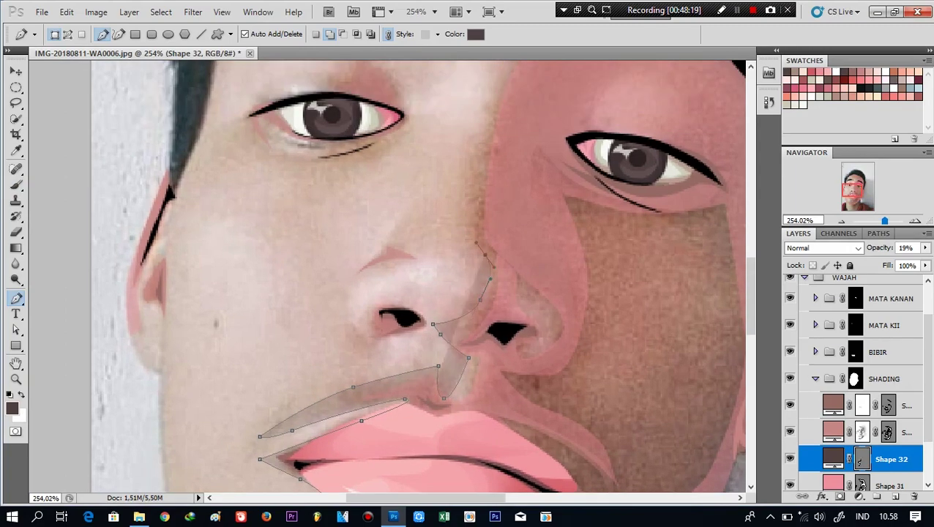
pyautogui.scroll(4, 475, 245)
pyautogui.click(489, 238)
pyautogui.scroll(5, 490, 238)
# Complete the Shape 32 outline across the forehead, below the eye and beside the nose
pyautogui.click(371, 240)
pyautogui.hscroll(3, 371, 240)
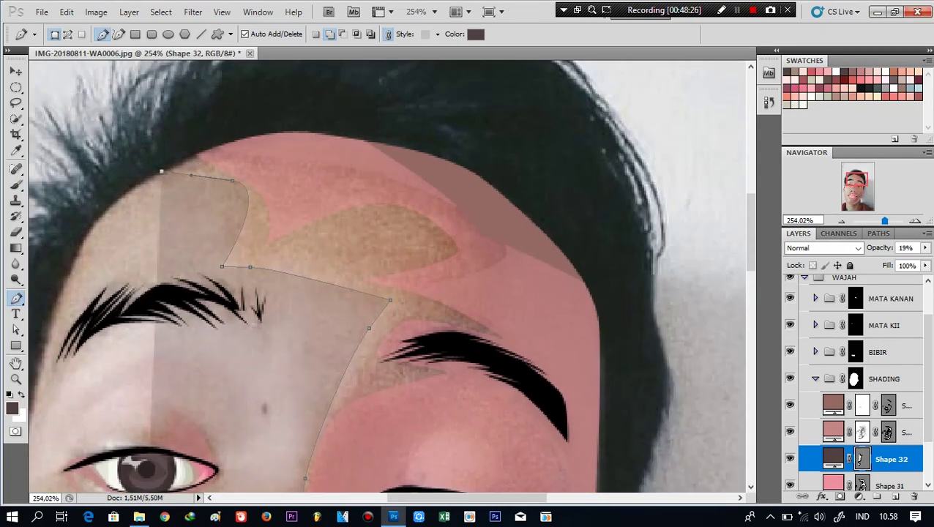
pyautogui.scroll(-5, 527, 220)
pyautogui.moveTo(529, 229); pyautogui.dragTo(532, 284)
pyautogui.scroll(-6, 532, 283)
pyautogui.scroll(5, 439, 293)
pyautogui.click(496, 253)
pyautogui.click(336, 249)
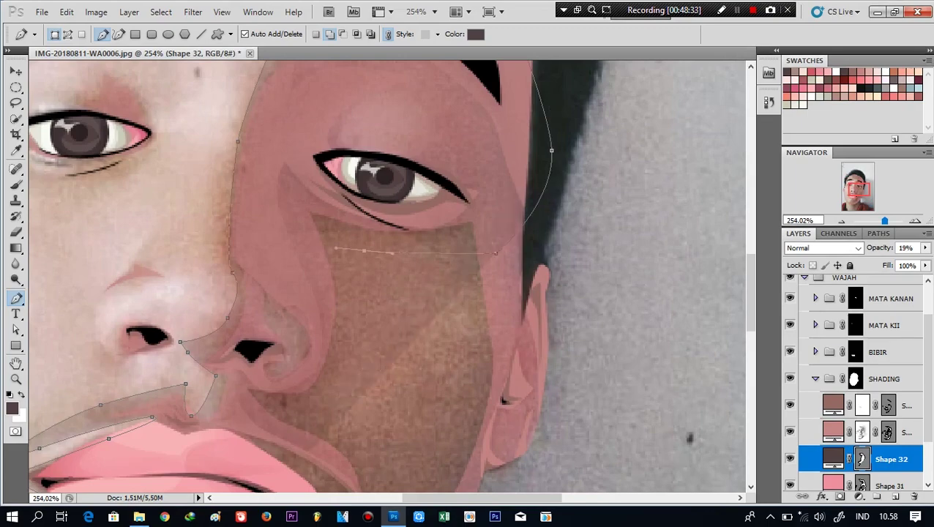
pyautogui.click(346, 365)
pyautogui.scroll(-3, 333, 417)
pyautogui.scroll(-1, 333, 417)
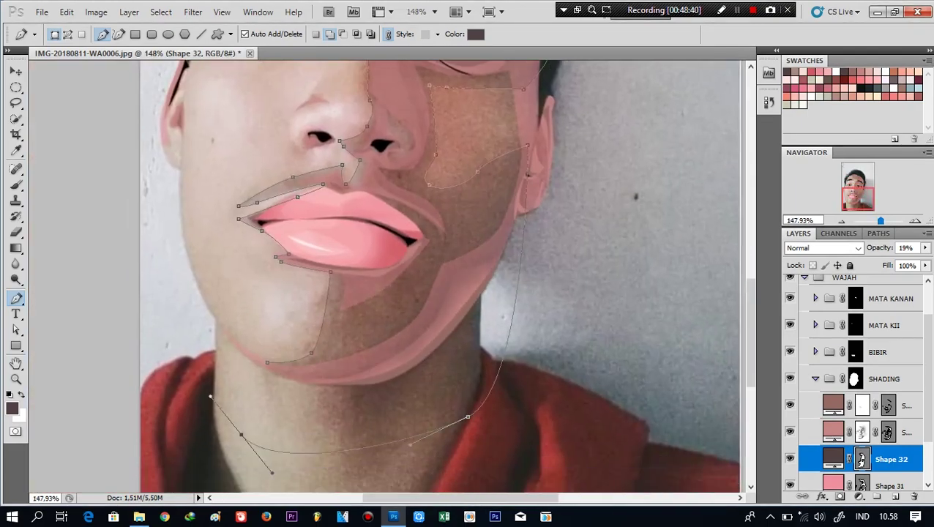
# Fill Shape 32 with pink ef8f9d and move it beneath Shape 31
pyautogui.doubleClick(833, 459)
pyautogui.click(344, 227)
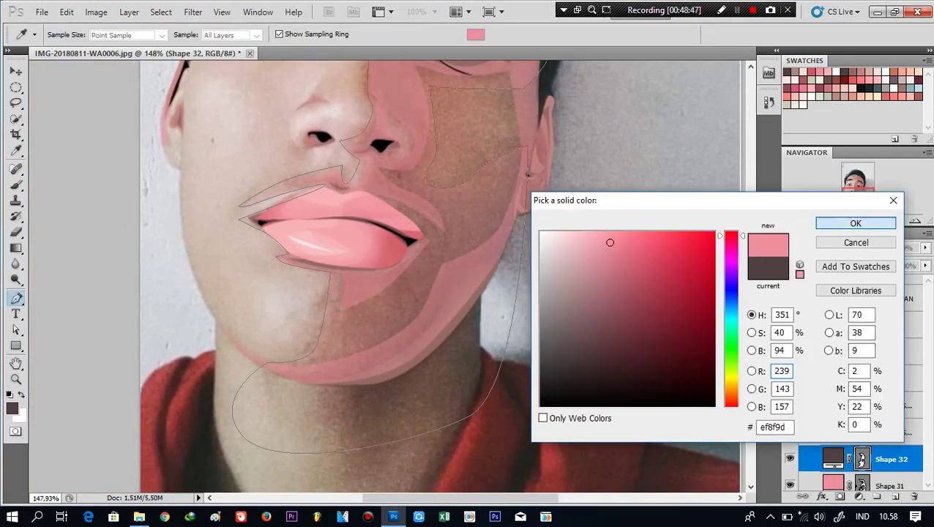
pyautogui.click(882, 221)
pyautogui.moveTo(891, 402); pyautogui.dragTo(892, 440)
pyautogui.press('v')
pyautogui.hotkey('ctrl', '0')
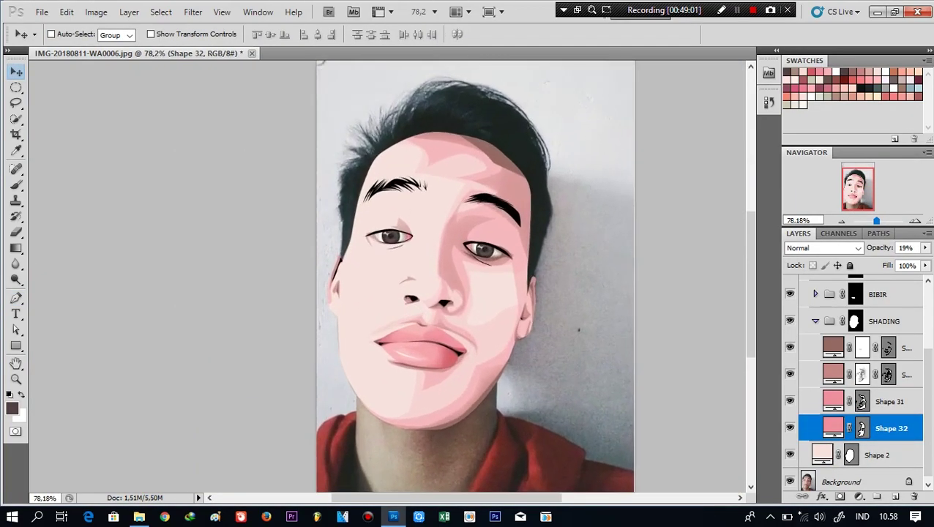
# On Shape 31, add Pen anchors shading the upper eyelid and beneath the left eye
pyautogui.scroll(3, 468, 279)
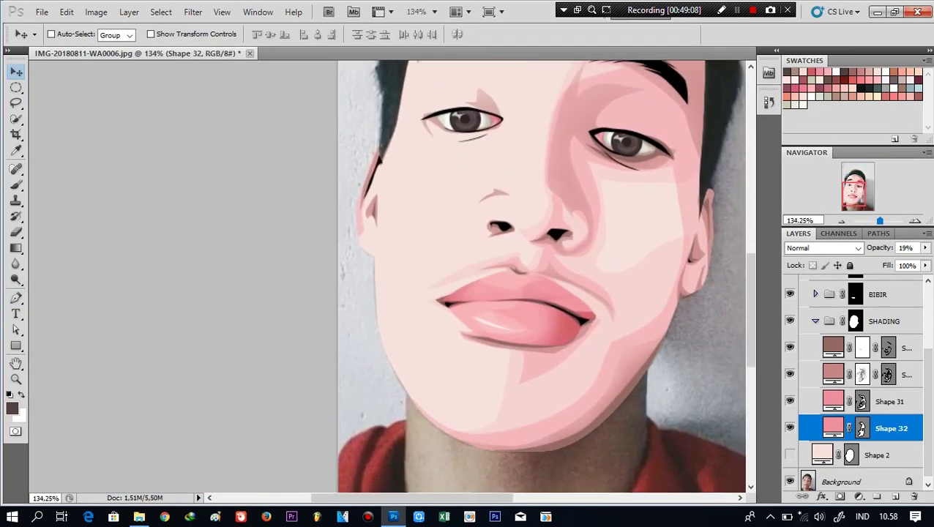
pyautogui.scroll(3, 468, 278)
pyautogui.hotkey('alt', ']')
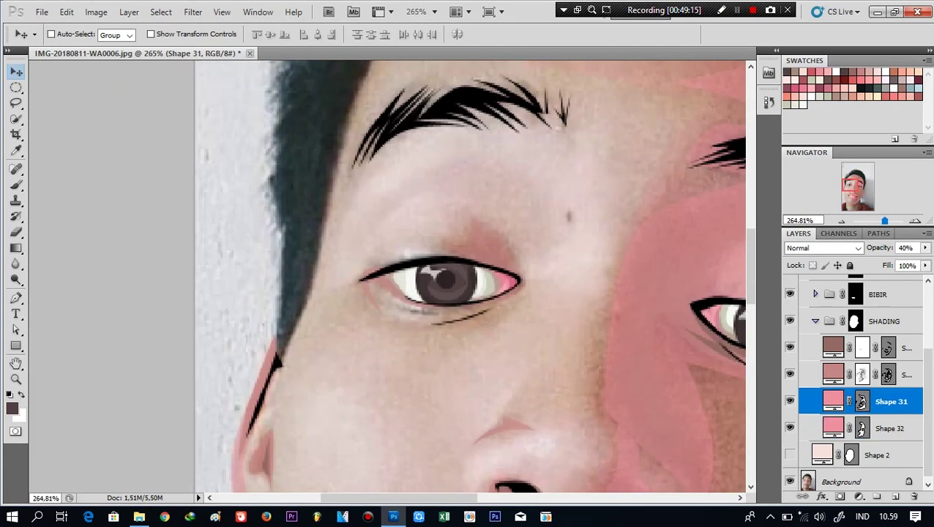
pyautogui.press('p')
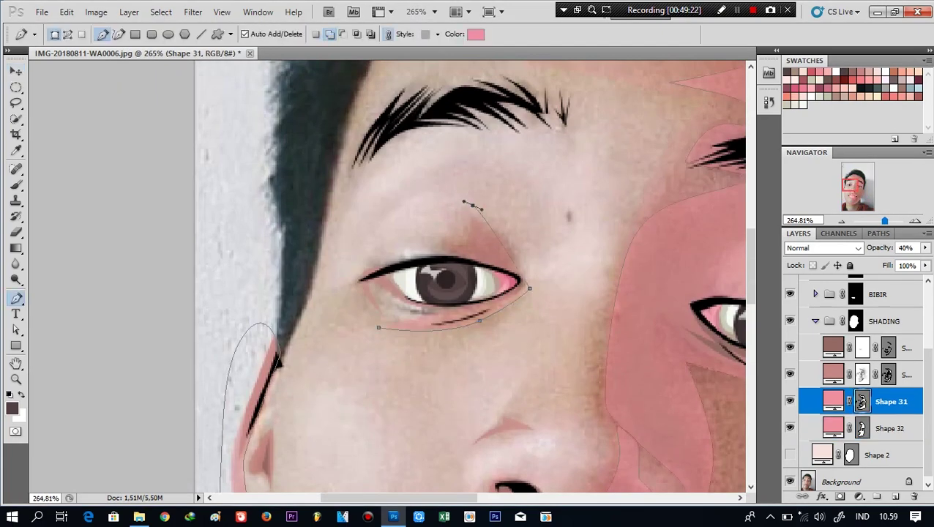
pyautogui.moveTo(455, 241); pyautogui.dragTo(369, 263)
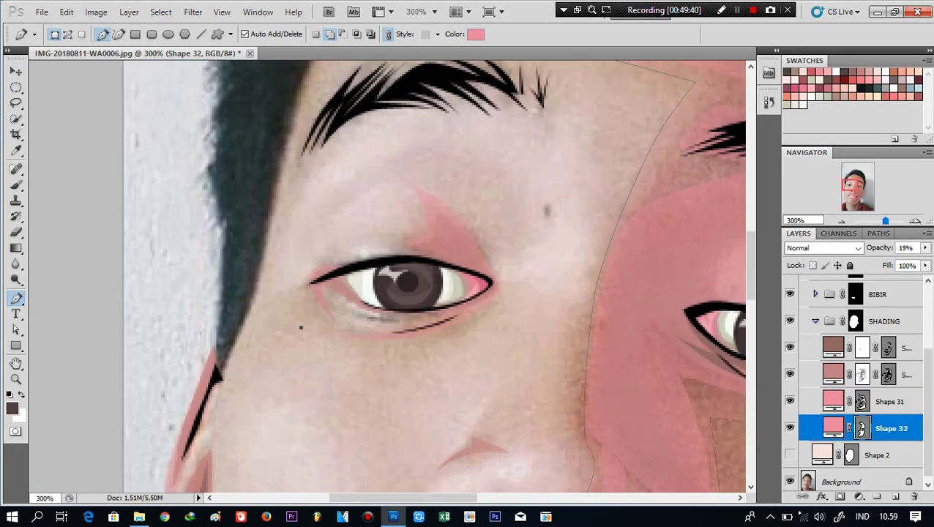
pyautogui.click(451, 333)
pyautogui.click(496, 307)
pyautogui.click(490, 254)
pyautogui.click(479, 235)
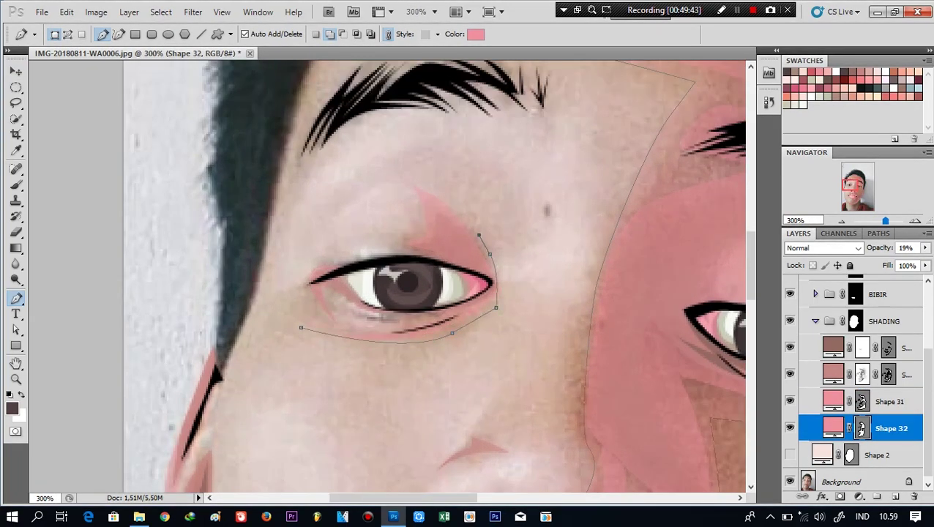
# Add a loop of shading anchors above and beside the eye
pyautogui.click(522, 235)
pyautogui.click(463, 152)
pyautogui.click(342, 199)
pyautogui.click(414, 164)
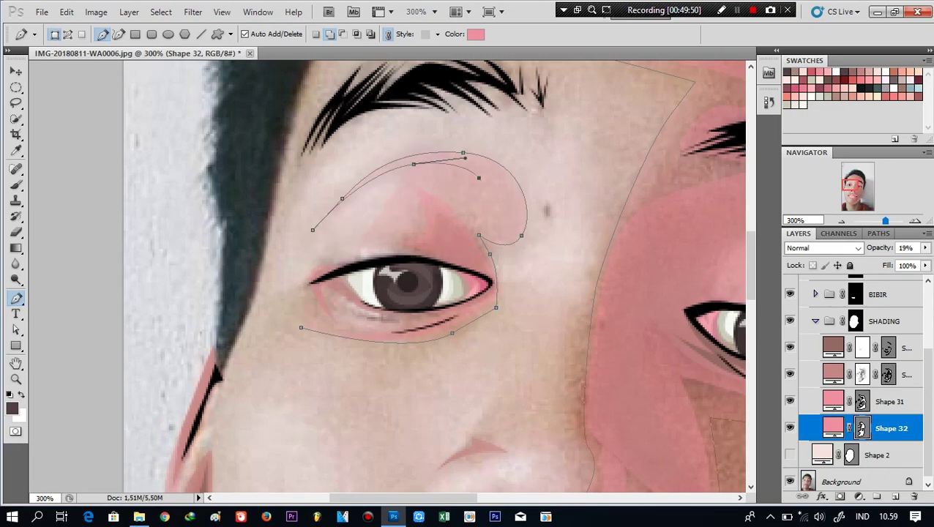
pyautogui.click(479, 178)
pyautogui.click(469, 218)
pyautogui.click(314, 259)
pyautogui.moveTo(313, 292); pyautogui.dragTo(340, 313)
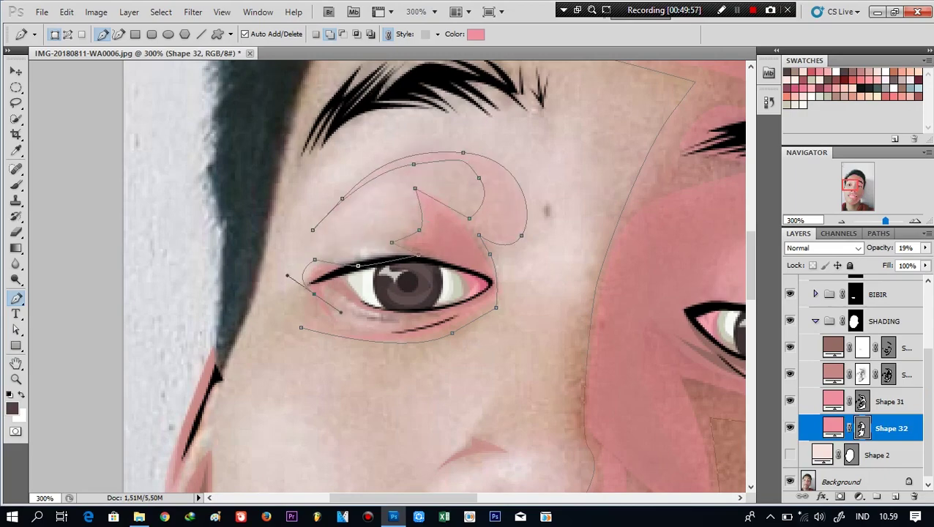
pyautogui.scroll(-5, 439, 278)
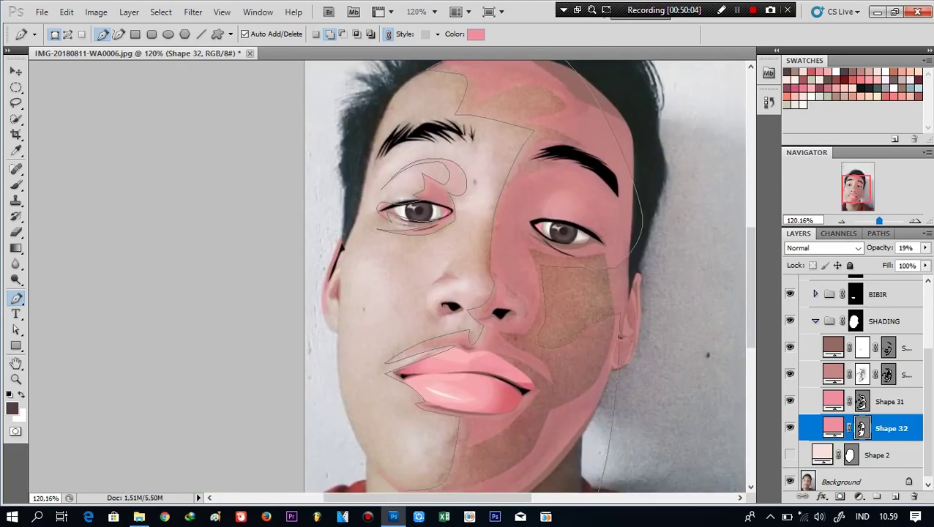
pyautogui.scroll(5, 480, 380)
# Curve the Shape 31 shading outline over and below the nostril
pyautogui.hotkey('alt', ']')
pyautogui.scroll(3, 424, 278)
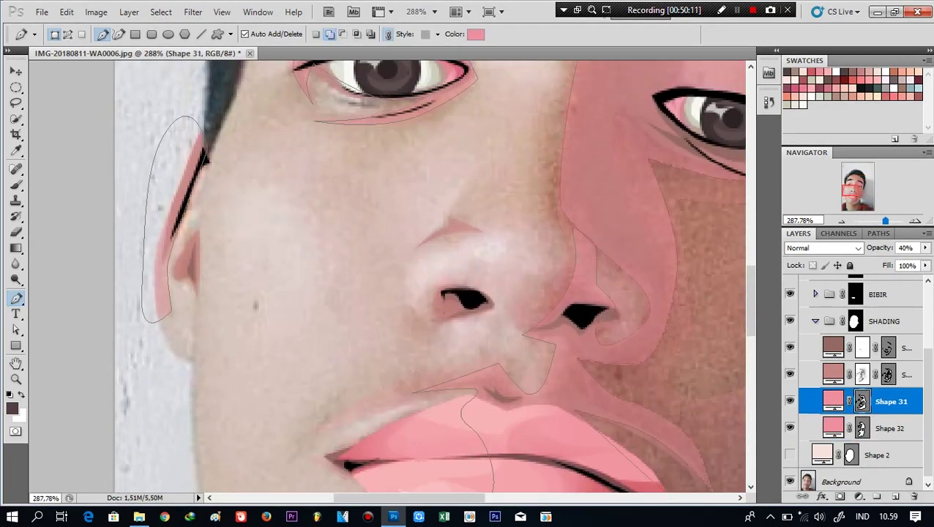
pyautogui.moveTo(479, 314); pyautogui.dragTo(474, 292)
pyautogui.moveTo(404, 341); pyautogui.dragTo(400, 351)
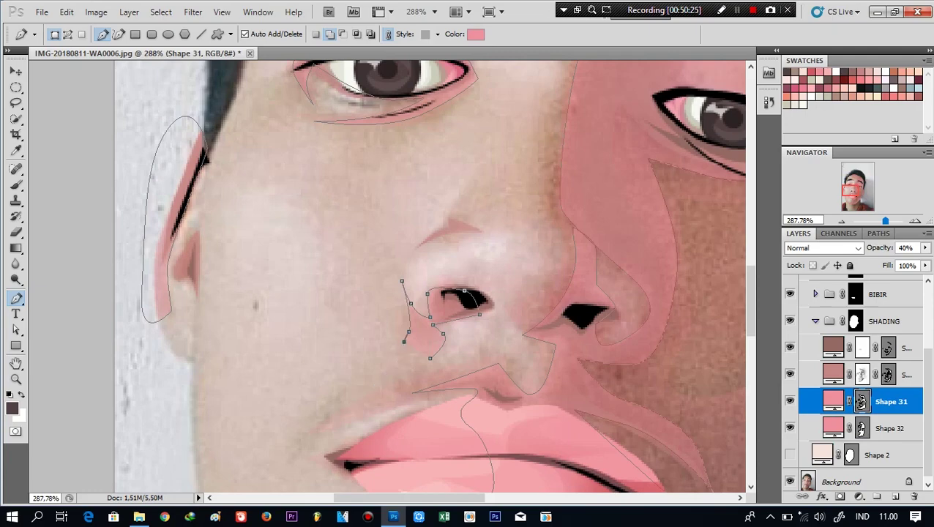
pyautogui.scroll(2, 432, 278)
# Show the Shape 2 skin layer again, select Shape 32, and zoom out to fit
pyautogui.click(790, 455)
pyautogui.click(890, 428)
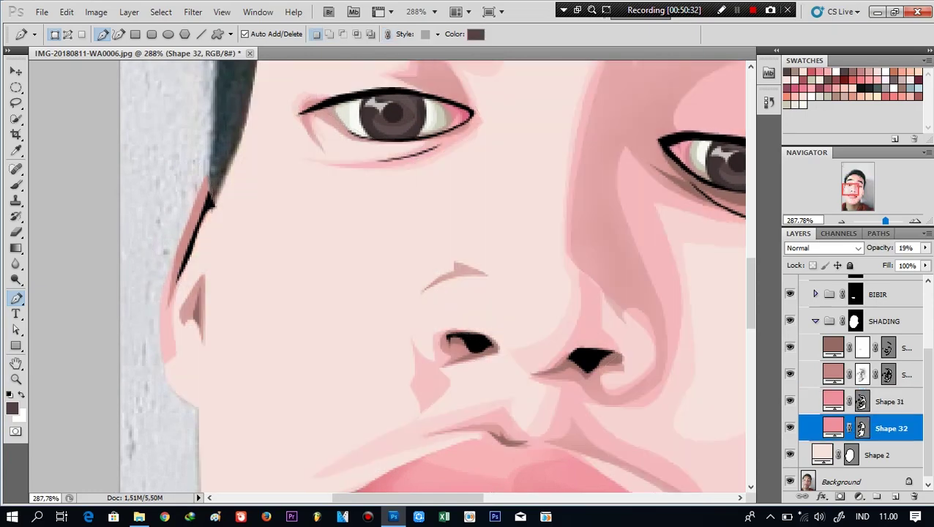
pyautogui.press('v')
pyautogui.hotkey('ctrl', '0')
pyautogui.scroll(5, 432, 278)
# Select Shape 30's mask with the brush and default colours, then hide the Shape 2 skin layer
pyautogui.scroll(-2, 466, 279)
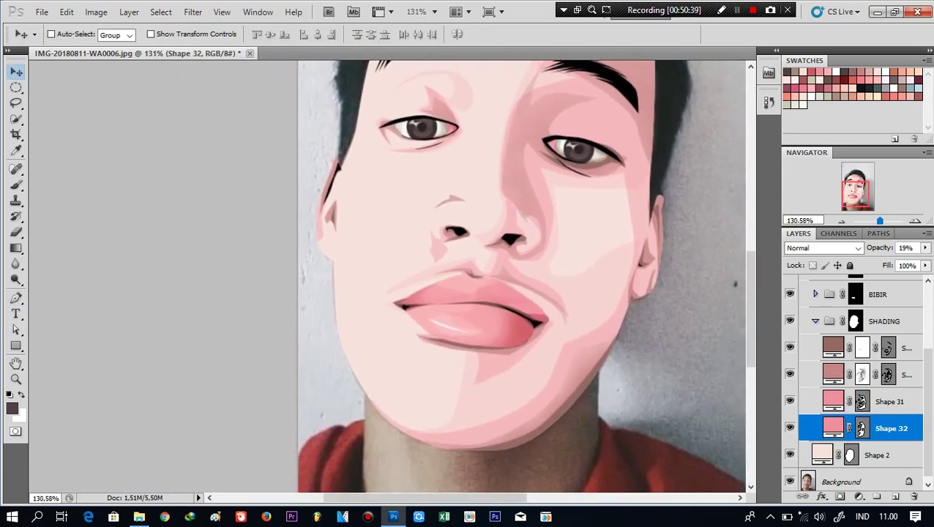
pyautogui.click(862, 374)
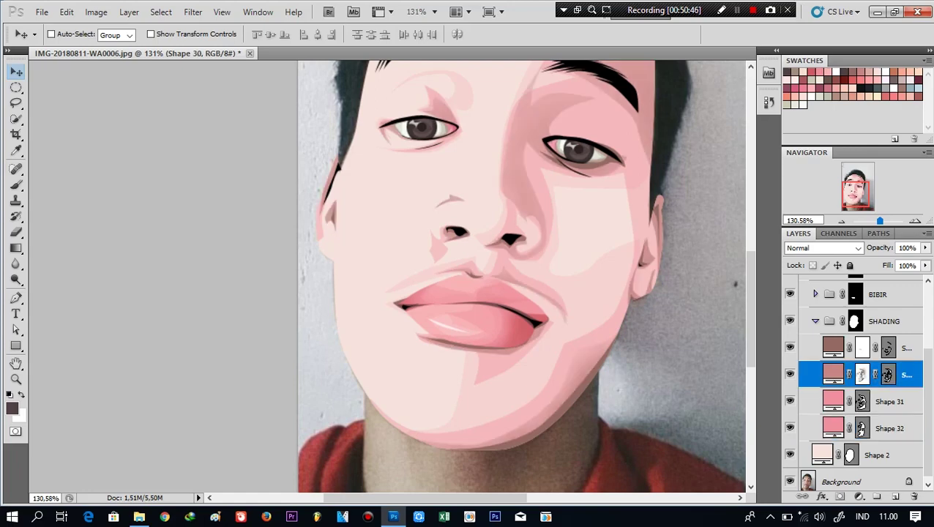
pyautogui.press('b')
pyautogui.press('d')
pyautogui.scroll(-2, 525, 278)
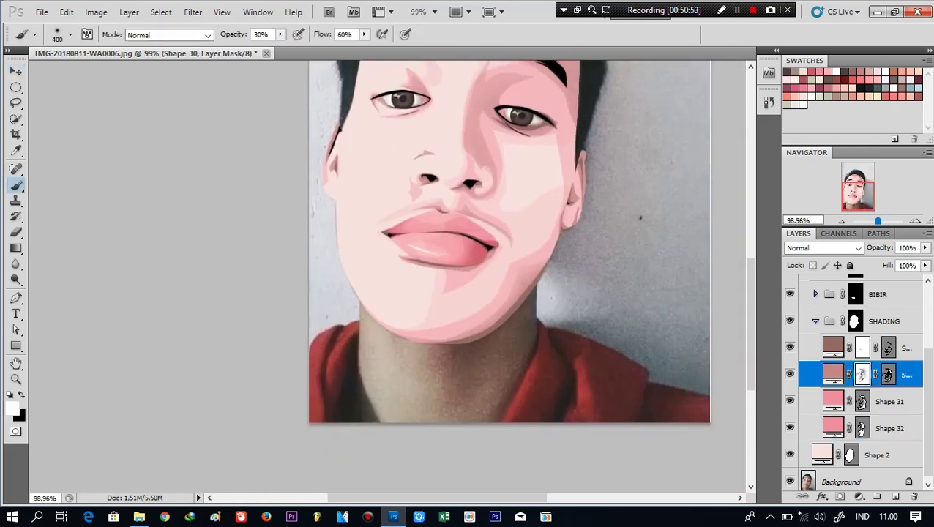
pyautogui.scroll(-1, 518, 279)
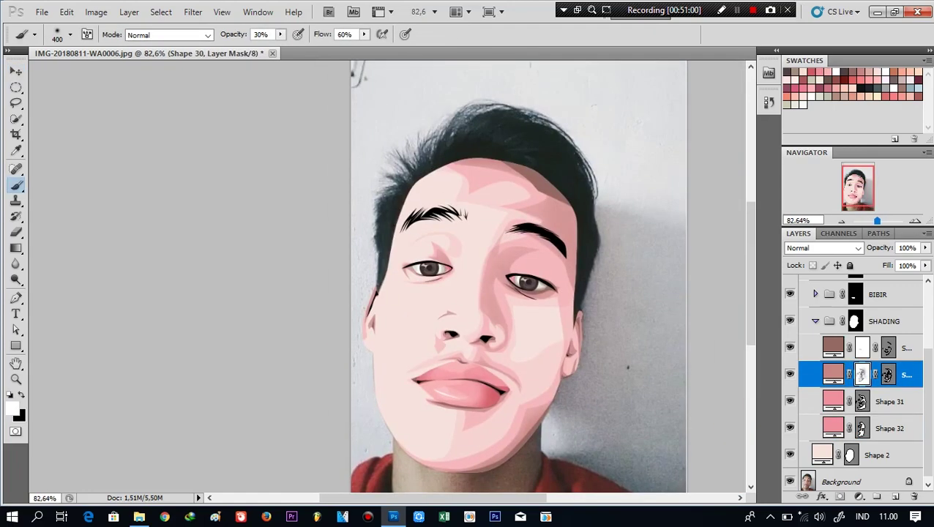
pyautogui.scroll(1, 518, 278)
pyautogui.scroll(-2, 518, 278)
pyautogui.click(790, 454)
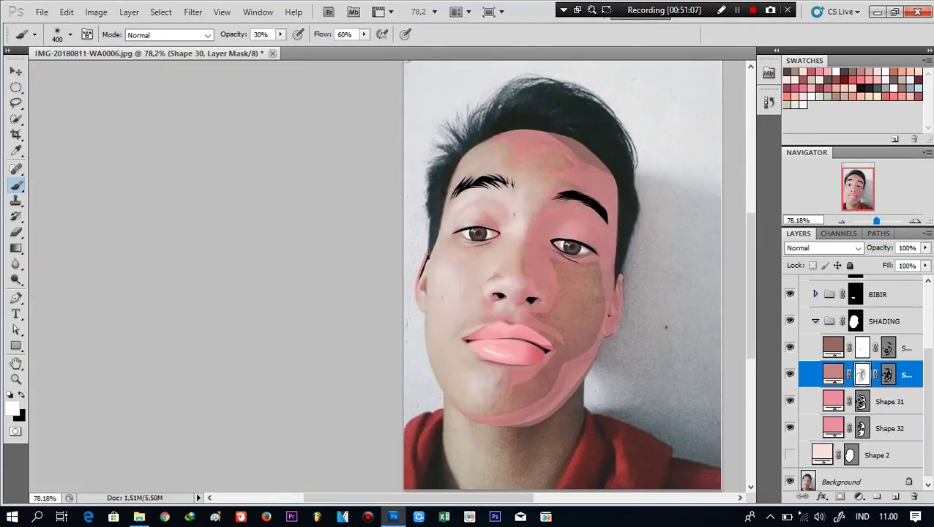
pyautogui.click(790, 455)
pyautogui.click(790, 455)
# Select Shape 32 and eyedrop the pink skin colour for the Pen tool
pyautogui.click(890, 428)
pyautogui.press('p')
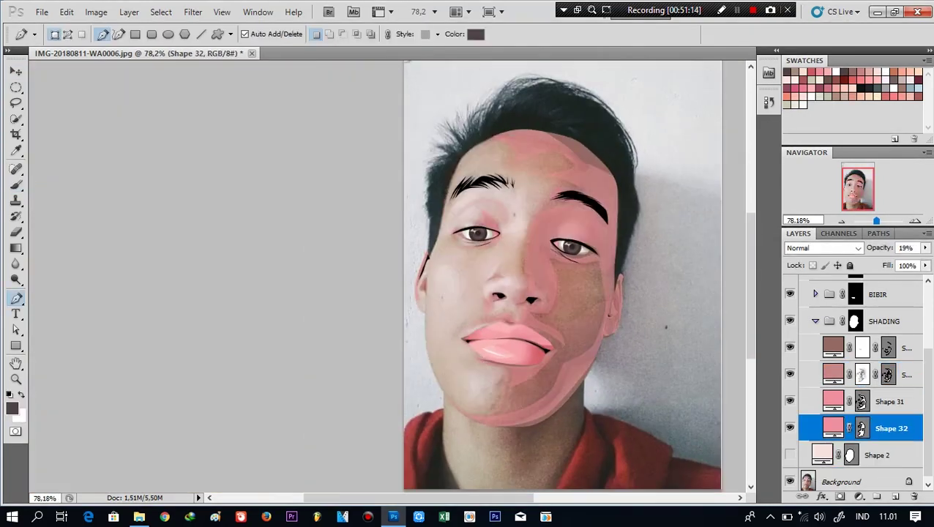
pyautogui.press('i')
pyautogui.press('p')
pyautogui.scroll(3, 498, 359)
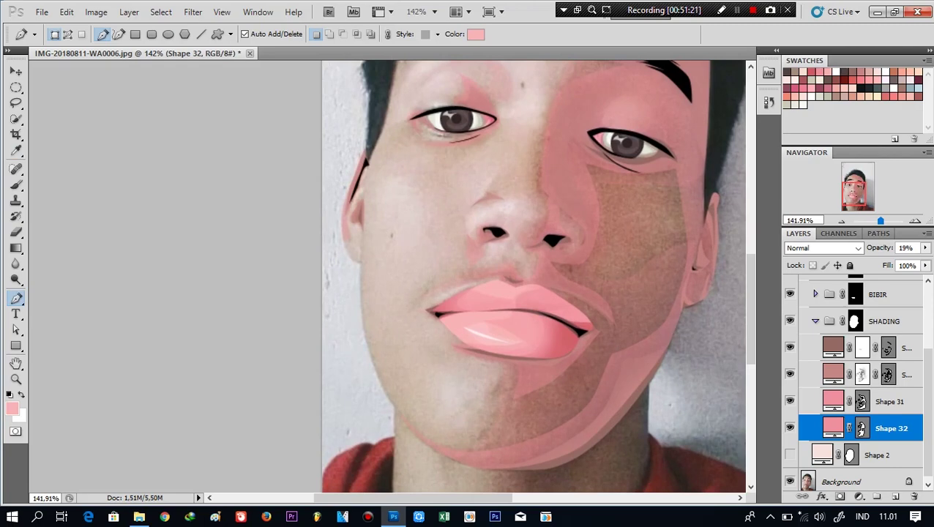
# Trace a pink Pen shape around the chin, under the lips and up the cheek
pyautogui.click(387, 399)
pyautogui.moveTo(470, 436)
pyautogui.mouseDown()
pyautogui.moveTo(502, 398)
pyautogui.moveTo(500, 365)
pyautogui.mouseUp()
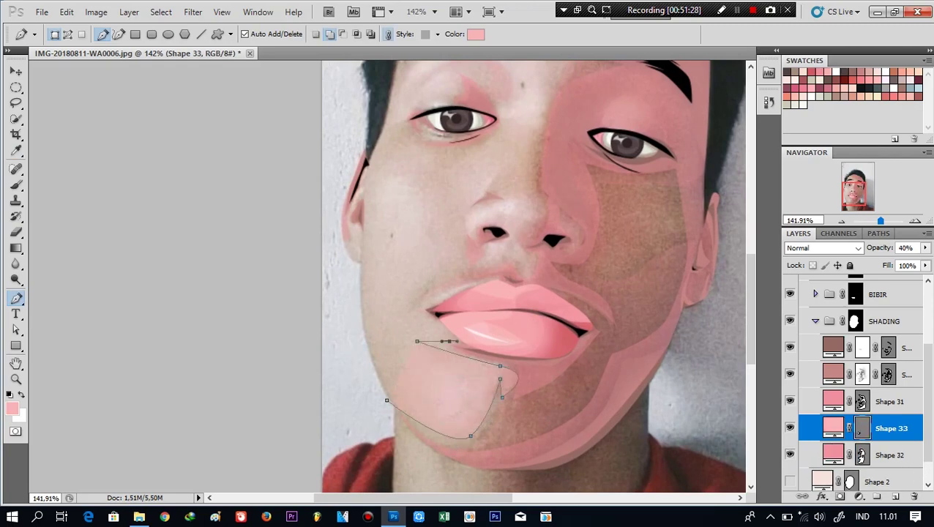
pyautogui.moveTo(449, 341); pyautogui.dragTo(417, 342)
pyautogui.moveTo(472, 292); pyautogui.dragTo(481, 284)
pyautogui.moveTo(422, 301); pyautogui.dragTo(410, 314)
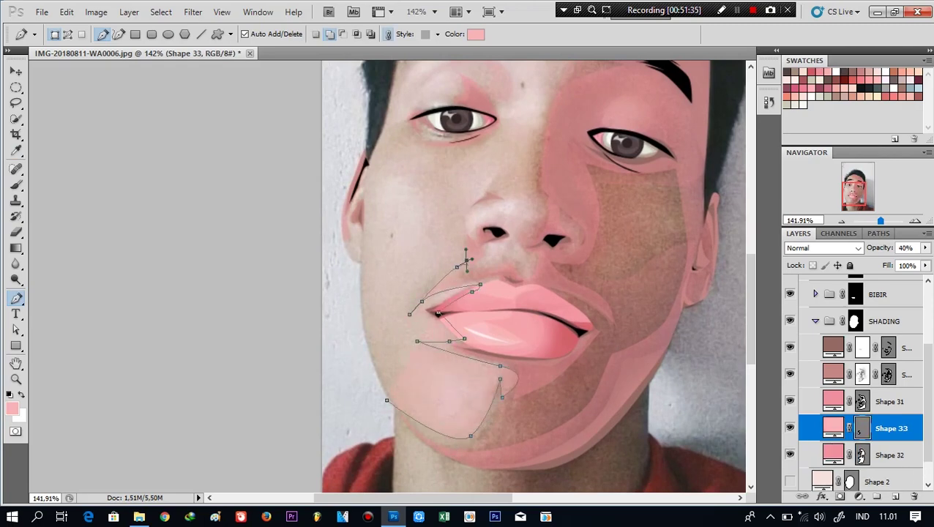
pyautogui.moveTo(431, 183); pyautogui.dragTo(410, 165)
pyautogui.moveTo(374, 171); pyautogui.dragTo(381, 147)
pyautogui.scroll(3, 439, 256)
pyautogui.moveTo(396, 221); pyautogui.dragTo(408, 211)
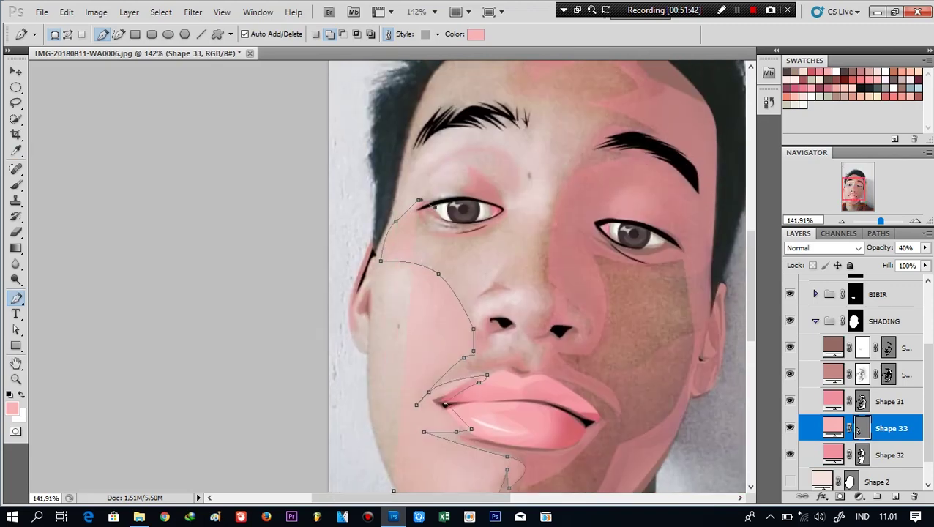
pyautogui.moveTo(476, 214); pyautogui.dragTo(508, 198)
pyautogui.moveTo(461, 243); pyautogui.dragTo(482, 241)
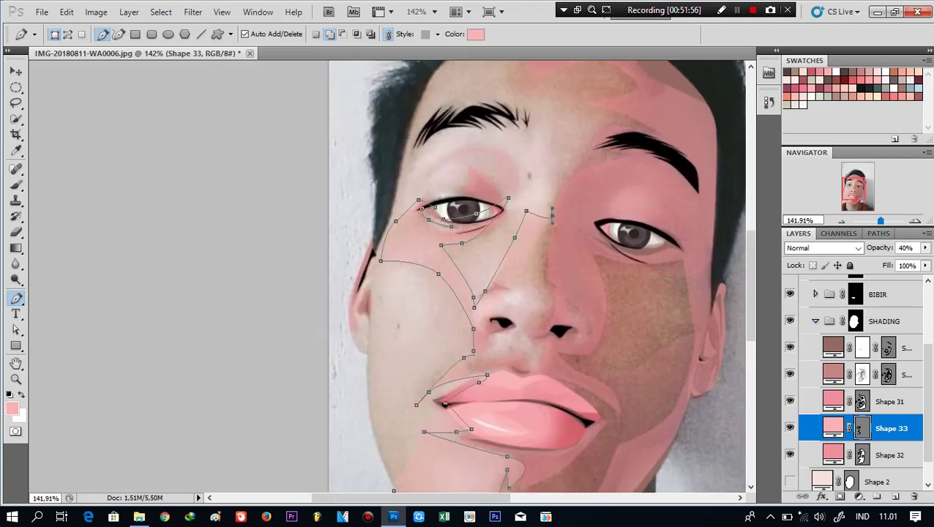
# Continue the outline up the nose, across eyebrow and forehead, and close it
pyautogui.scroll(3, 552, 214)
pyautogui.click(543, 220)
pyautogui.click(562, 185)
pyautogui.click(492, 170)
pyautogui.moveTo(458, 128); pyautogui.dragTo(437, 128)
pyautogui.click(405, 171)
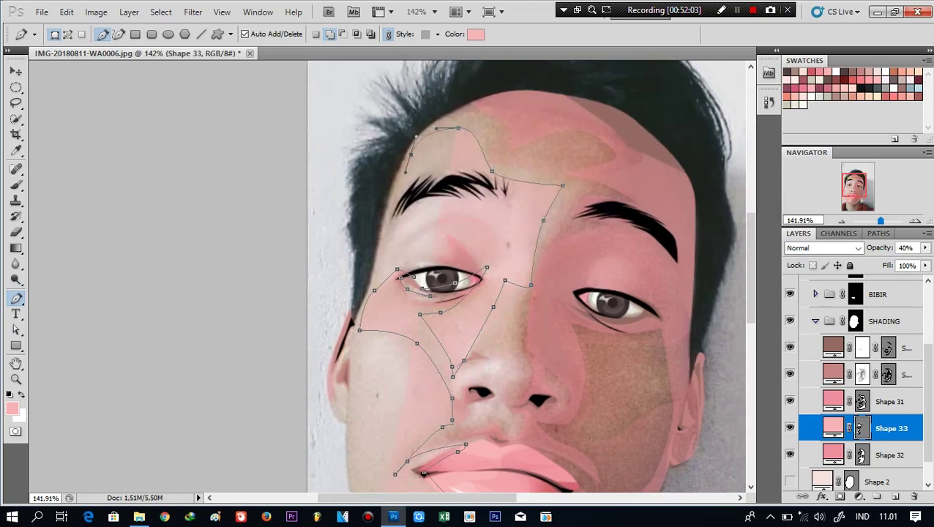
# Move Shape 33 below Shape 32 and set its opacity to 30%
pyautogui.scroll(-2, 440, 292)
pyautogui.scroll(-3, 439, 293)
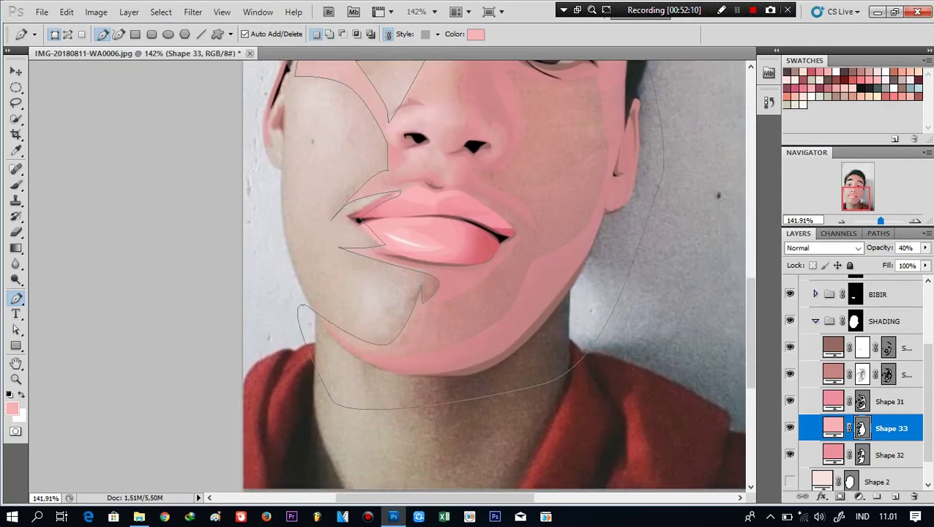
pyautogui.moveTo(881, 221); pyautogui.dragTo(876, 221)
pyautogui.moveTo(891, 428); pyautogui.dragTo(891, 461)
pyautogui.click(925, 247)
pyautogui.moveTo(880, 261)
pyautogui.mouseDown()
pyautogui.moveTo(926, 261)
pyautogui.moveTo(876, 261)
pyautogui.mouseUp()
# With Shape 2 temporarily hidden, refine Shape 33's outline along the chin and left cheek
pyautogui.keyDown('alt'); pyautogui.scroll(-2, 675, 216); pyautogui.keyUp('alt')
pyautogui.keyDown('alt'); pyautogui.scroll(4, 563, 227); pyautogui.keyUp('alt')
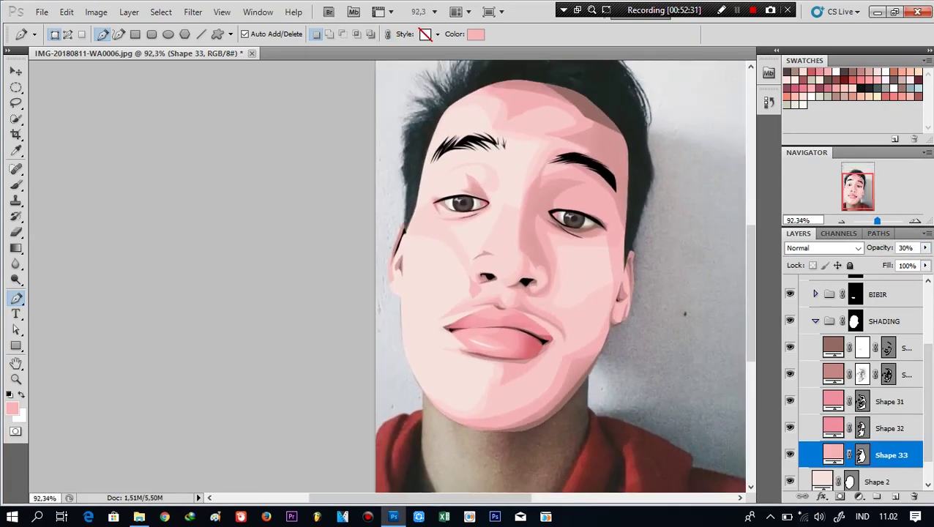
pyautogui.click(790, 482)
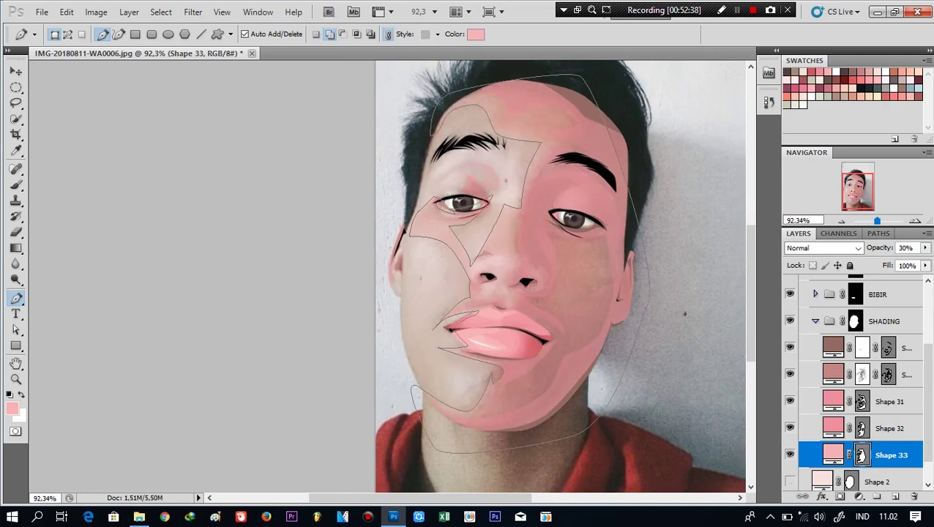
pyautogui.moveTo(447, 401); pyautogui.dragTo(464, 419)
pyautogui.moveTo(385, 392); pyautogui.dragTo(375, 308)
pyautogui.moveTo(442, 338)
pyautogui.mouseDown()
pyautogui.moveTo(449, 305)
pyautogui.moveTo(419, 335)
pyautogui.moveTo(396, 278)
pyautogui.mouseUp()
pyautogui.click(790, 481)
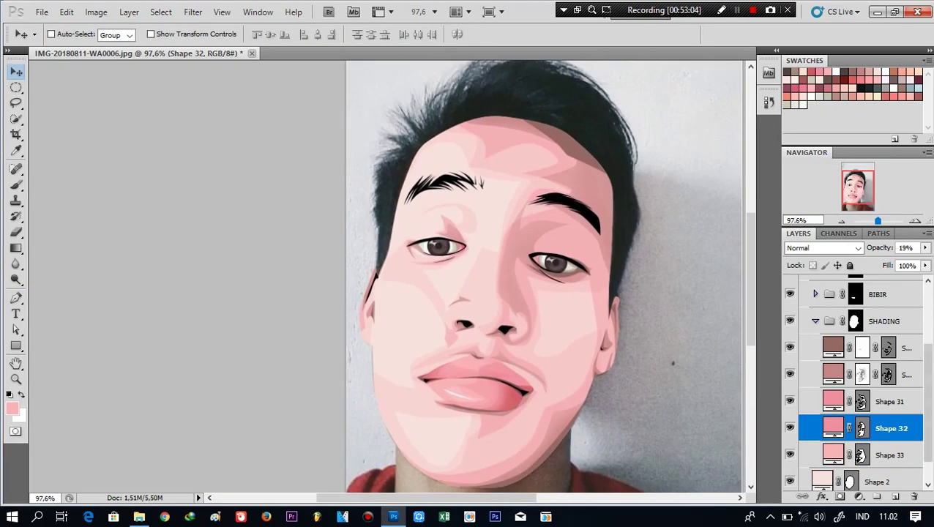
# Toggle Shape 29 to compare shading, hide Shape 33, and switch the foreground colour to black
pyautogui.click(906, 348)
pyautogui.scroll(-1, 864, 381)
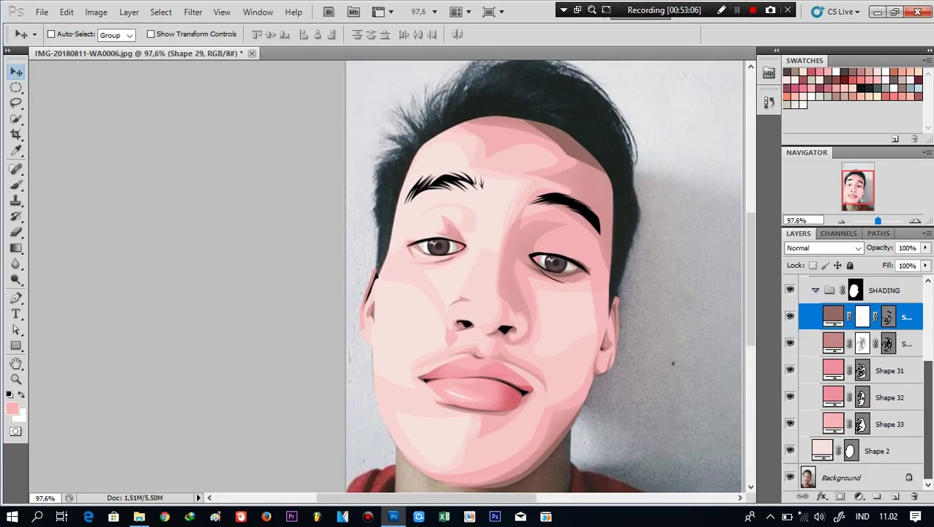
pyautogui.click(790, 450)
pyautogui.click(790, 451)
pyautogui.click(789, 424)
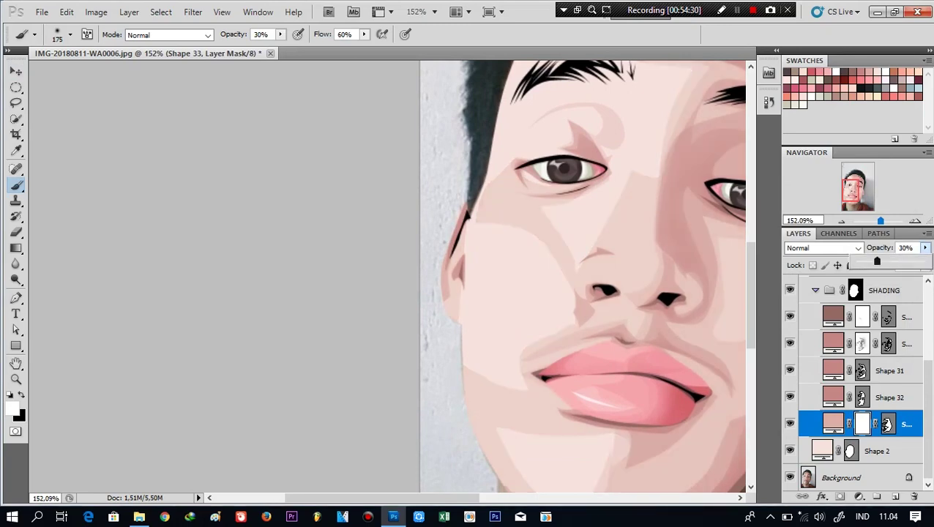
pyautogui.press('x')
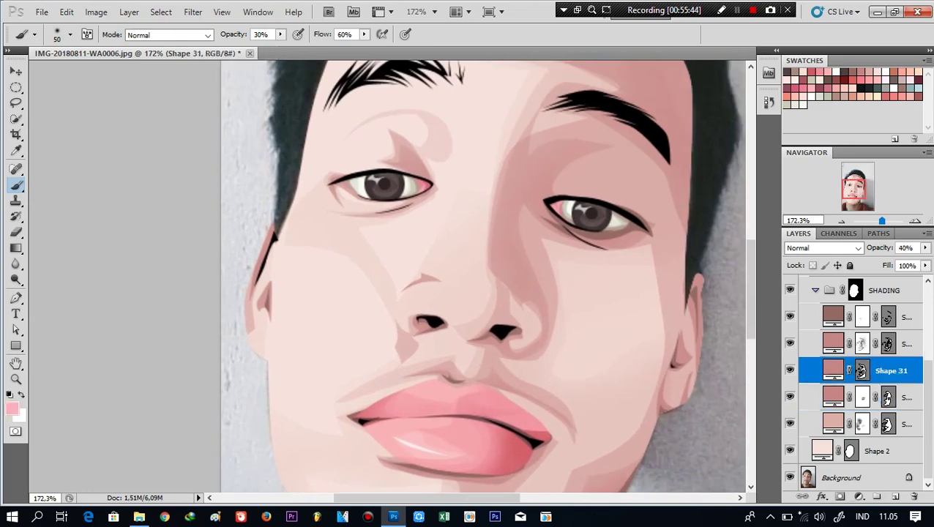
pyautogui.click(840, 497)
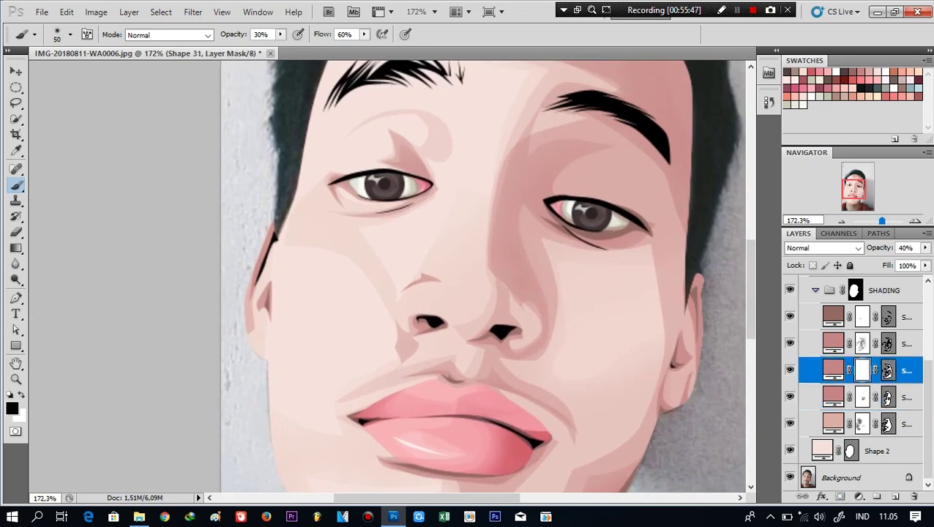
pyautogui.scroll(-4, 484, 278)
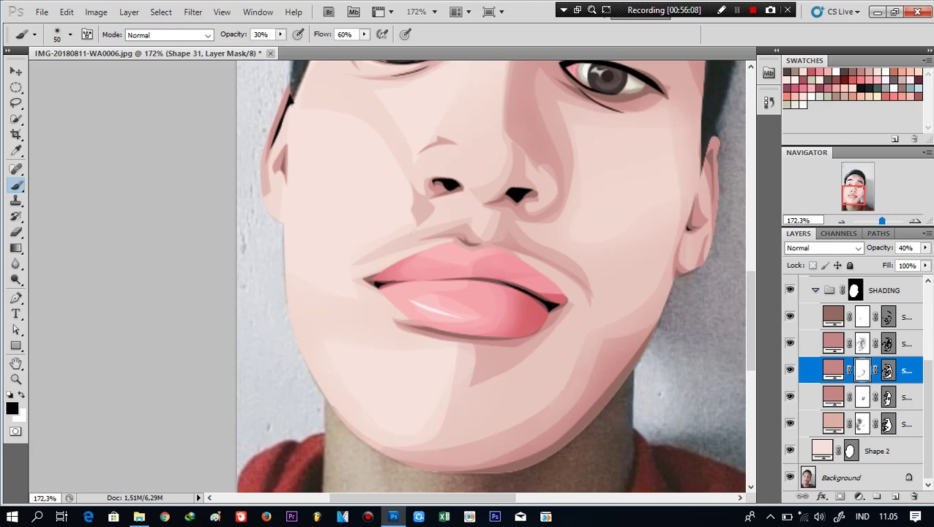
pyautogui.scroll(-5, 491, 278)
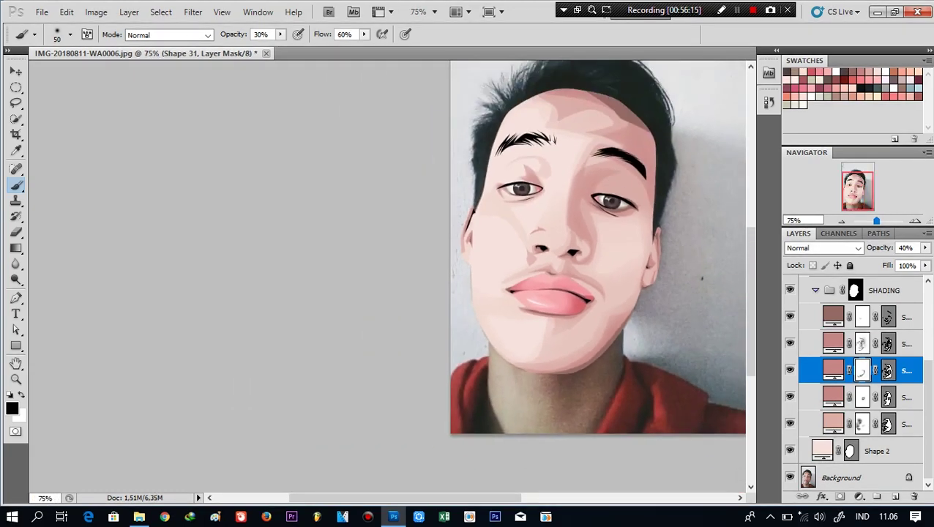
pyautogui.scroll(5, 556, 293)
pyautogui.hscroll(2, 513, 278)
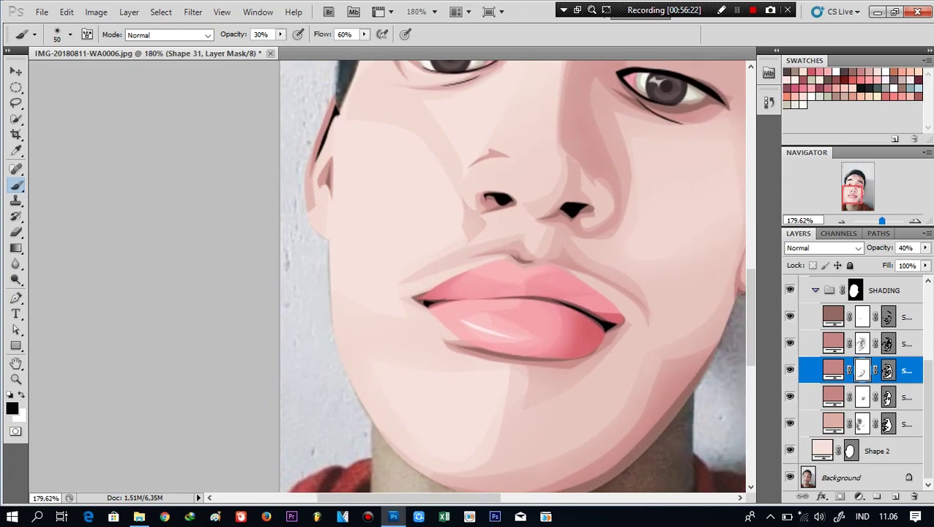
pyautogui.scroll(3, 439, 278)
pyautogui.hscroll(3, 440, 278)
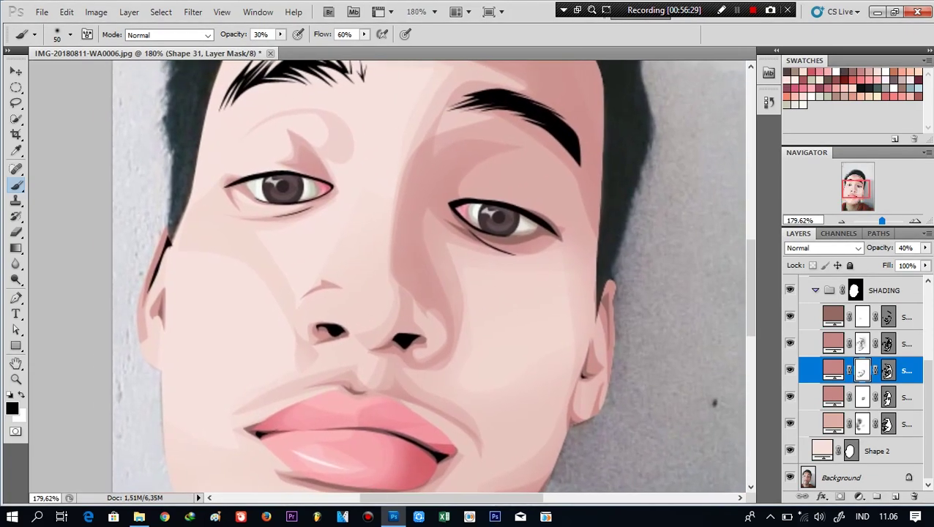
pyautogui.hotkey('ctrl', 'h')
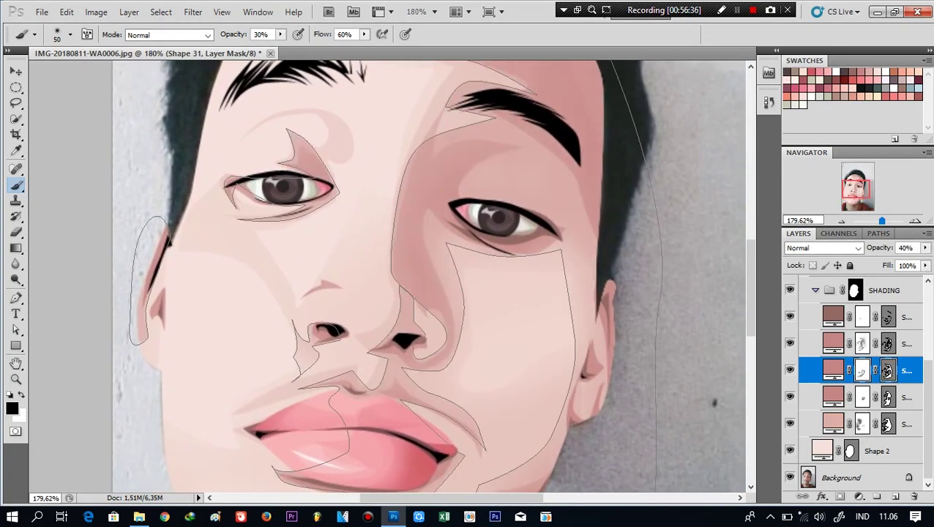
pyautogui.scroll(-2, 439, 278)
pyautogui.scroll(1, 439, 278)
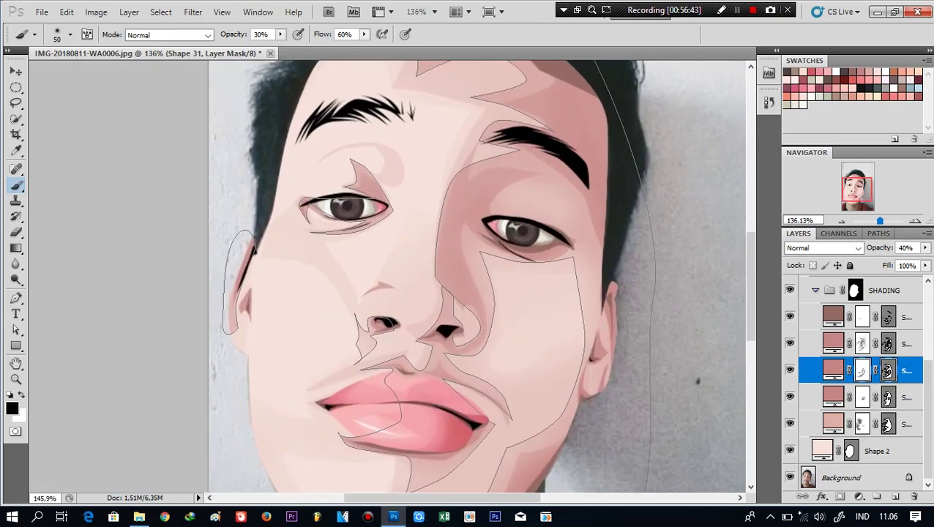
pyautogui.scroll(2, 439, 278)
pyautogui.hotkey('ctrl', 'h')
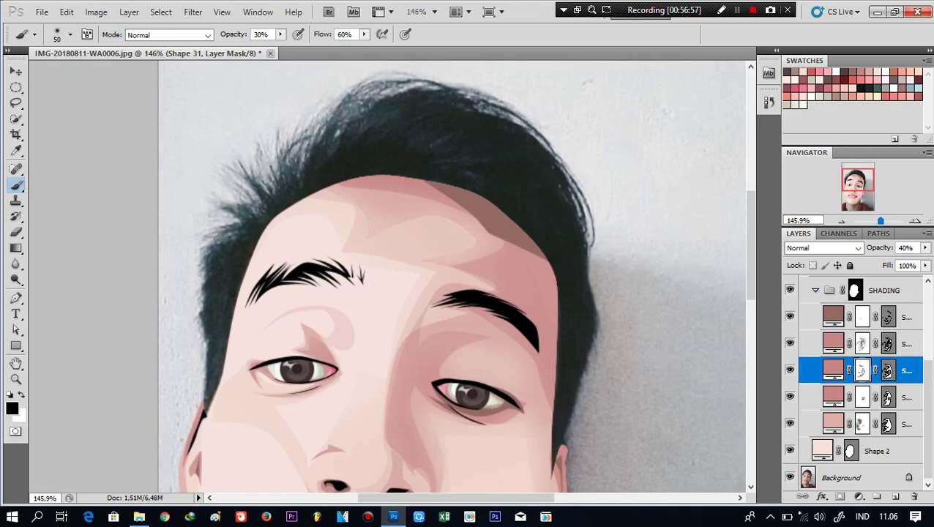
pyautogui.scroll(-3, 454, 278)
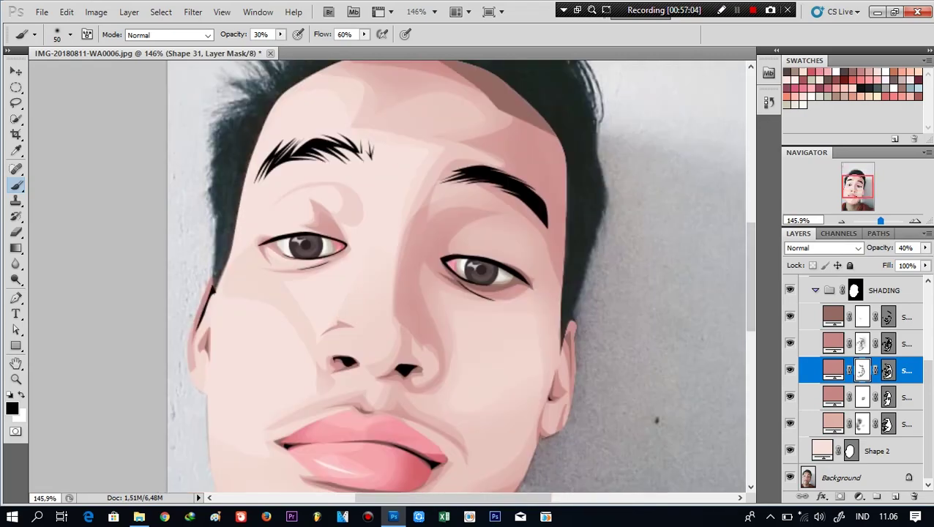
pyautogui.scroll(-2, 454, 278)
pyautogui.hotkey('alt', ']')
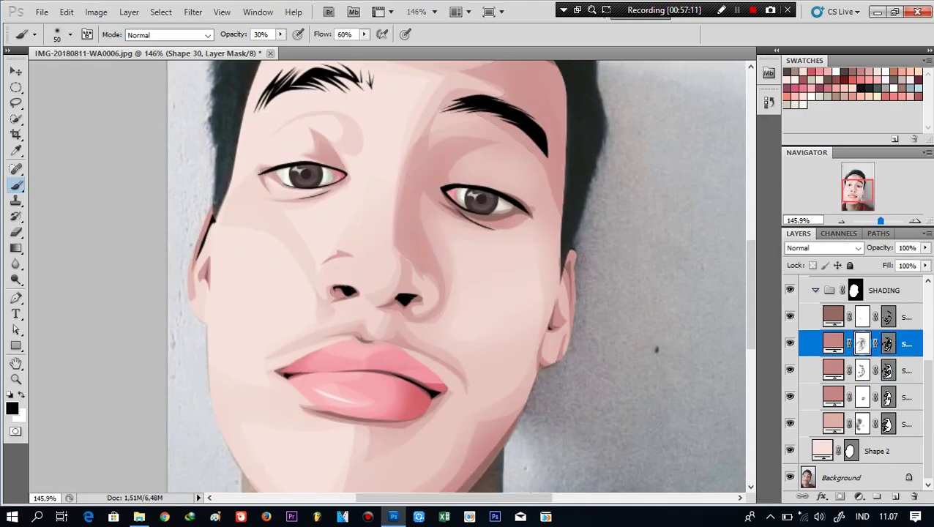
pyautogui.scroll(3, 492, 155)
pyautogui.scroll(2, 388, 278)
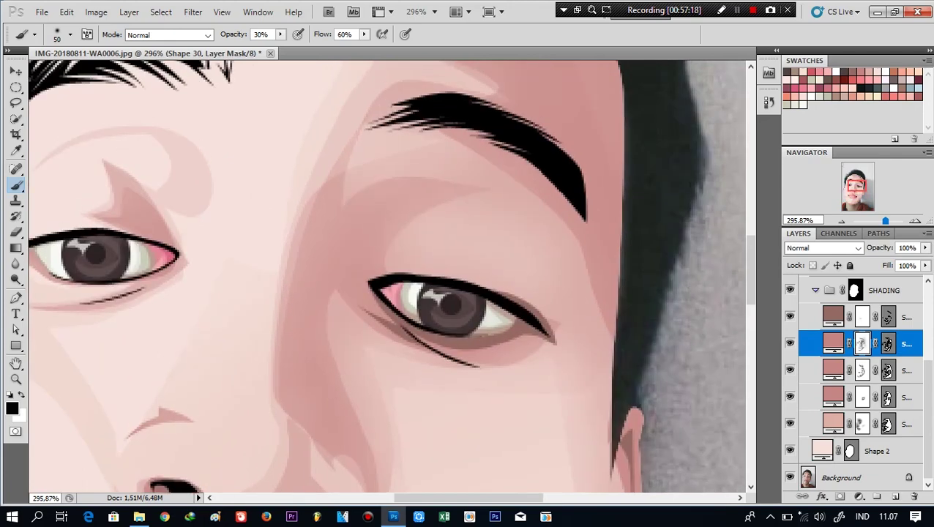
pyautogui.scroll(3, 388, 278)
pyautogui.scroll(3, 388, 278)
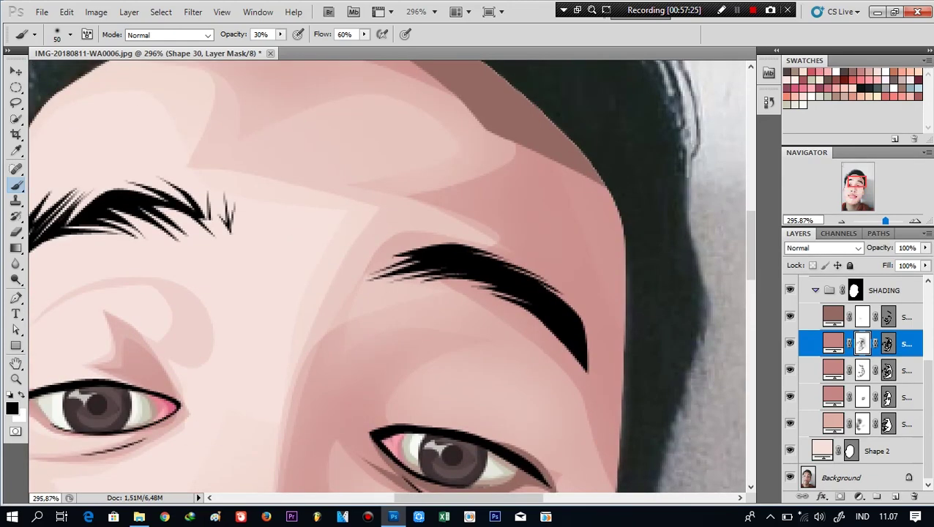
pyautogui.scroll(3, 388, 279)
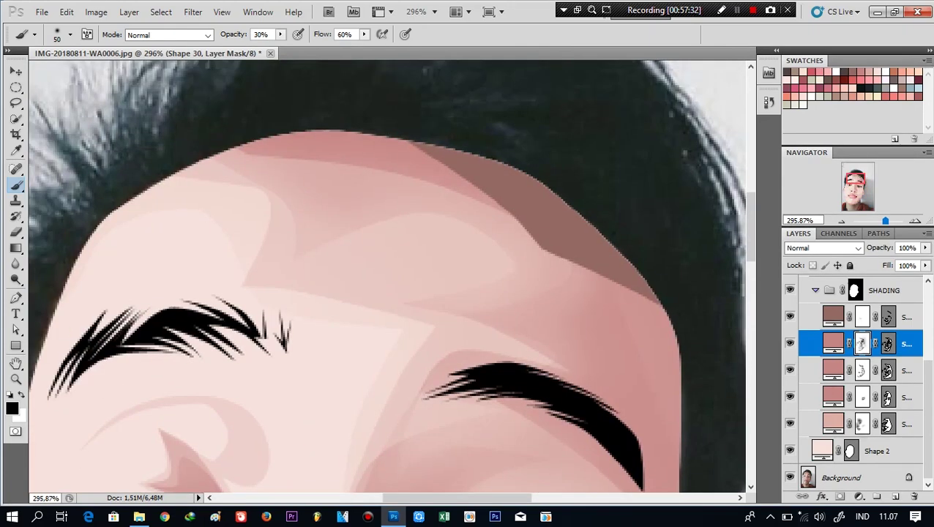
pyautogui.scroll(-5, 388, 278)
pyautogui.scroll(-2, 388, 278)
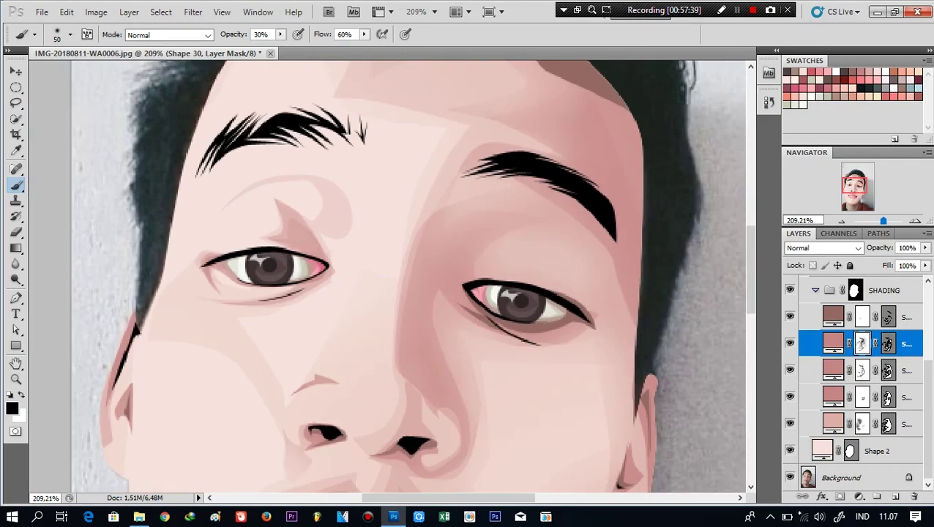
pyautogui.scroll(-3, 410, 279)
pyautogui.scroll(-3, 410, 278)
pyautogui.scroll(-1, 410, 278)
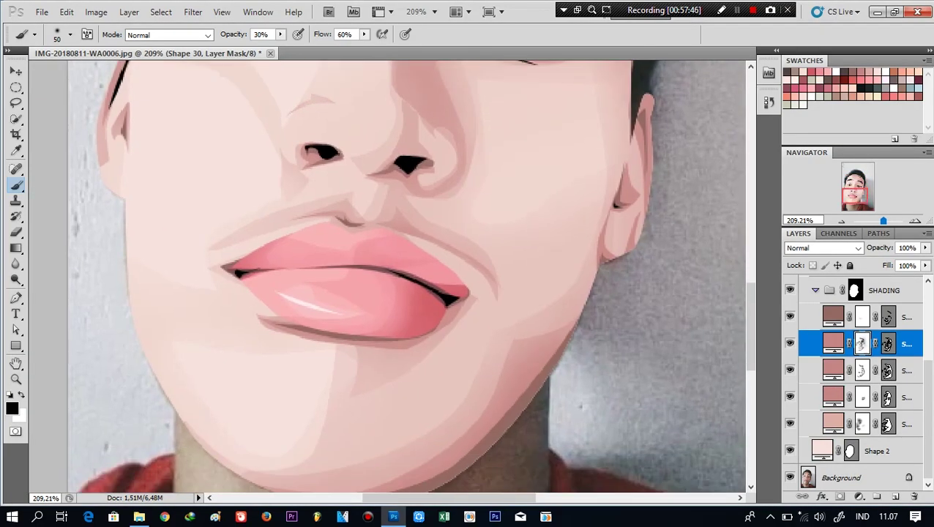
pyautogui.scroll(-3, 409, 279)
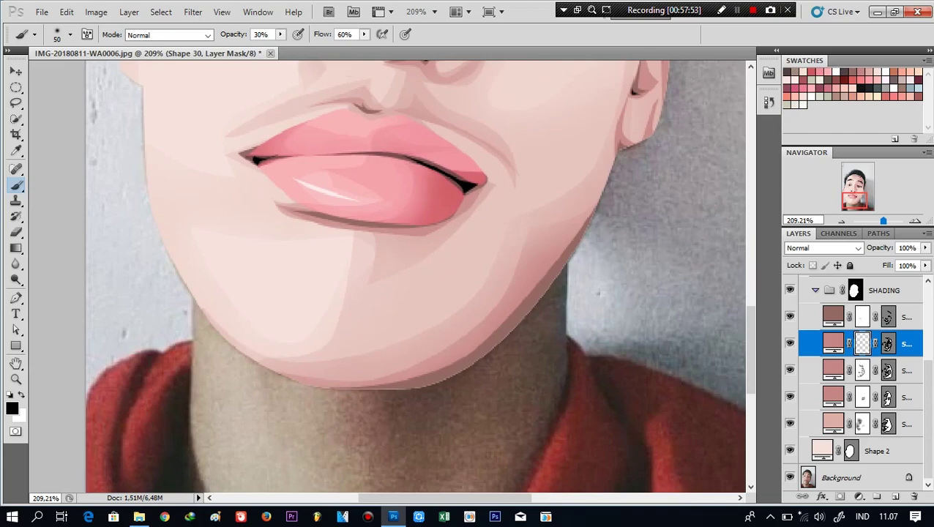
pyautogui.scroll(-3, 563, 422)
pyautogui.scroll(-3, 564, 422)
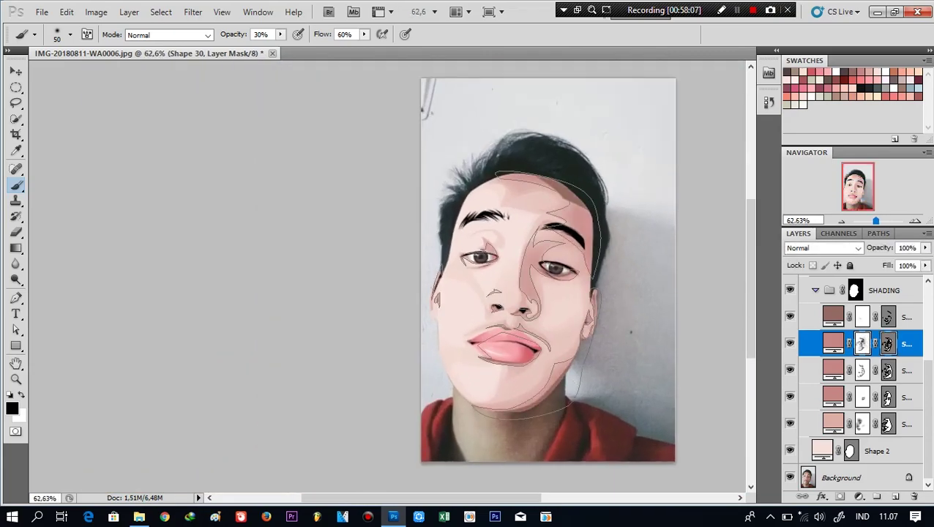
pyautogui.scroll(5, 598, 305)
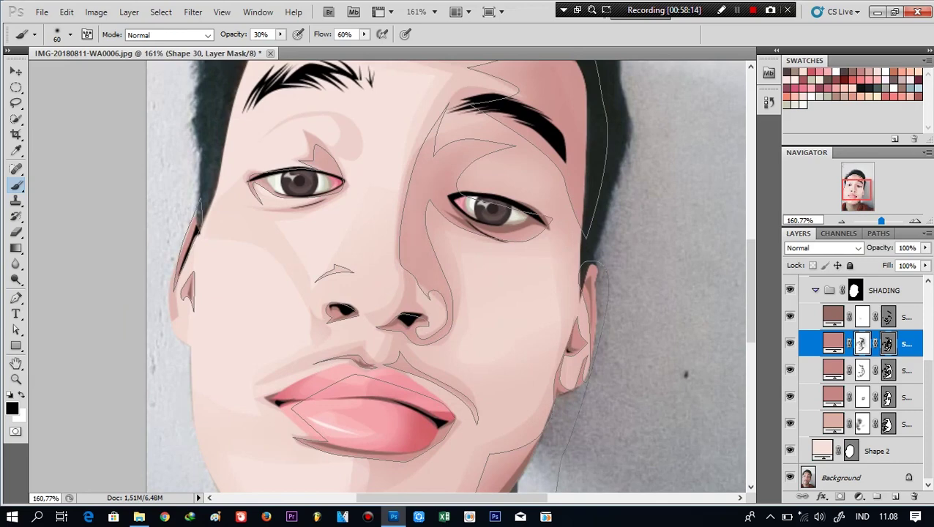
pyautogui.hotkey('alt', ']')
pyautogui.hotkey('ctrl', '0')
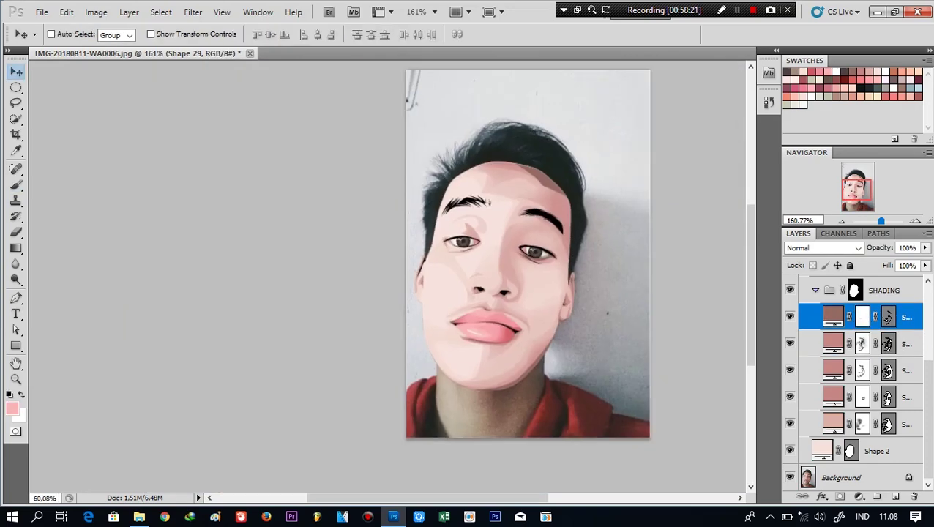
pyautogui.scroll(5, 469, 278)
pyautogui.hotkey('alt', '[')
pyautogui.press('b')
pyautogui.press('d')
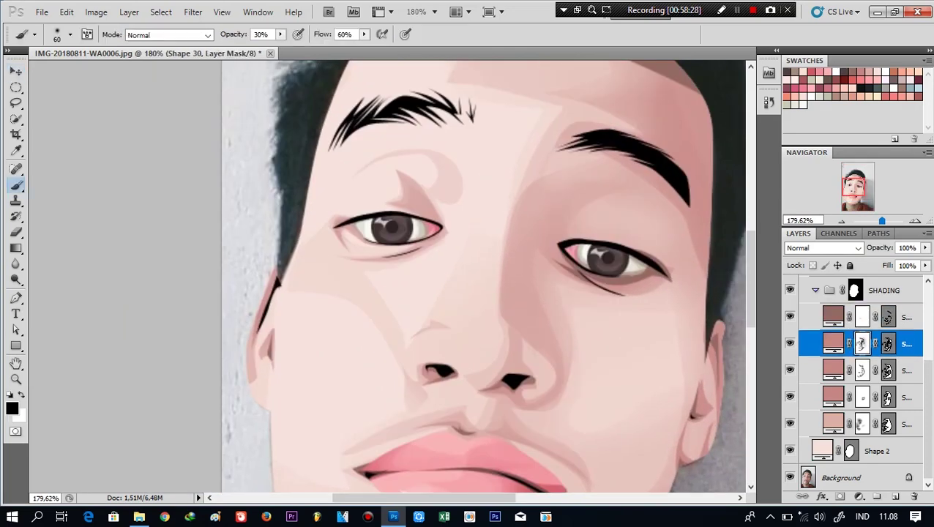
pyautogui.click(887, 343)
pyautogui.hotkey('alt', '[')
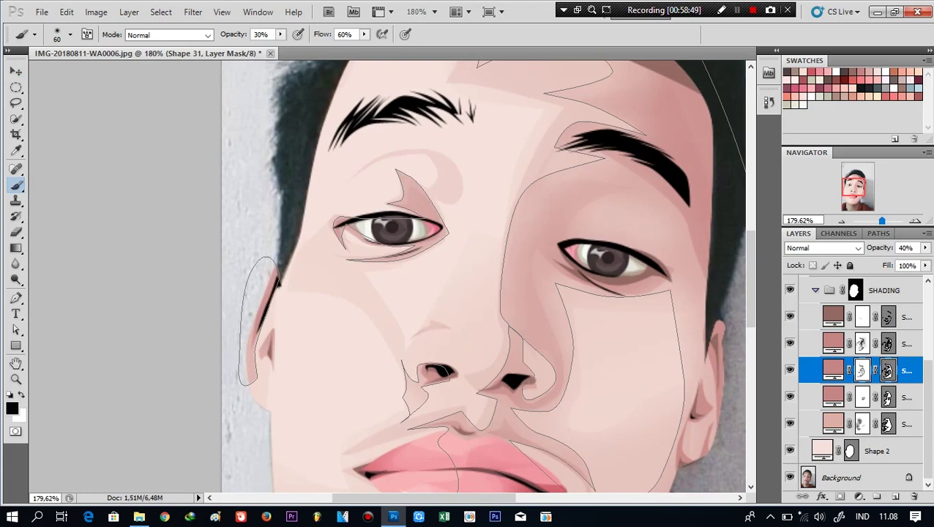
pyautogui.hotkey('ctrl', 'shift', 'h')
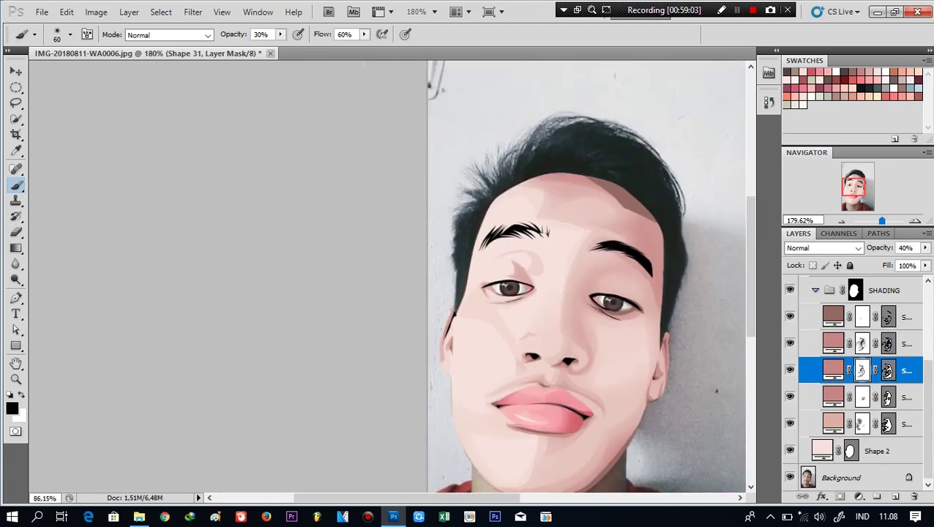
pyautogui.moveTo(553, 282); pyautogui.dragTo(541, 273)
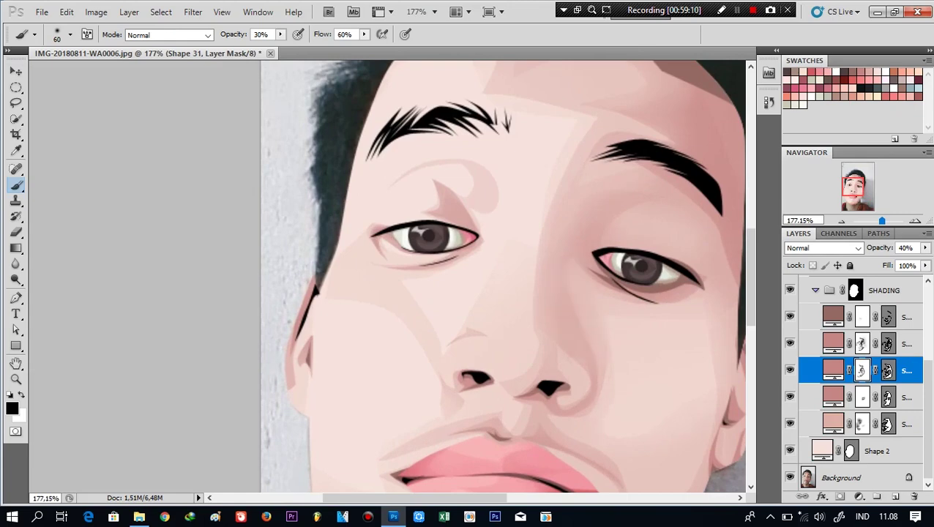
pyautogui.hotkey('alt', '[')
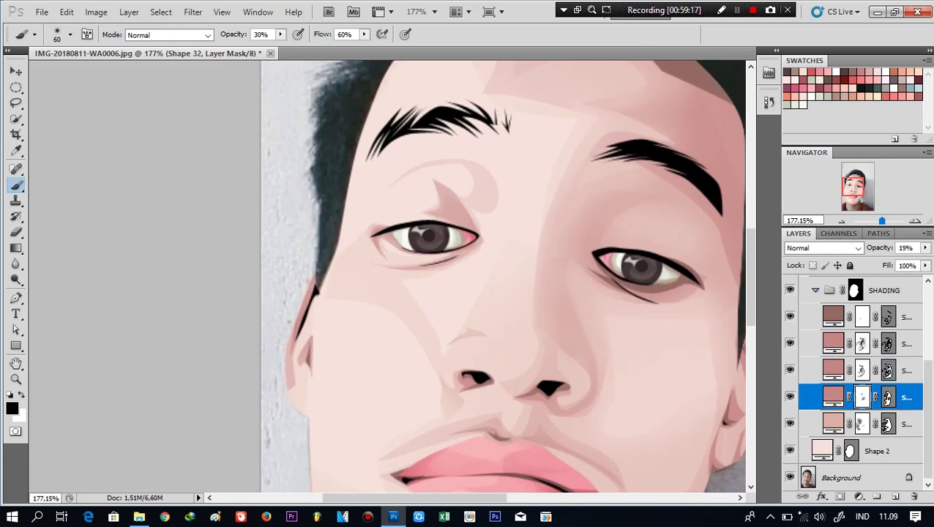
pyautogui.moveTo(469, 219); pyautogui.dragTo(406, 385)
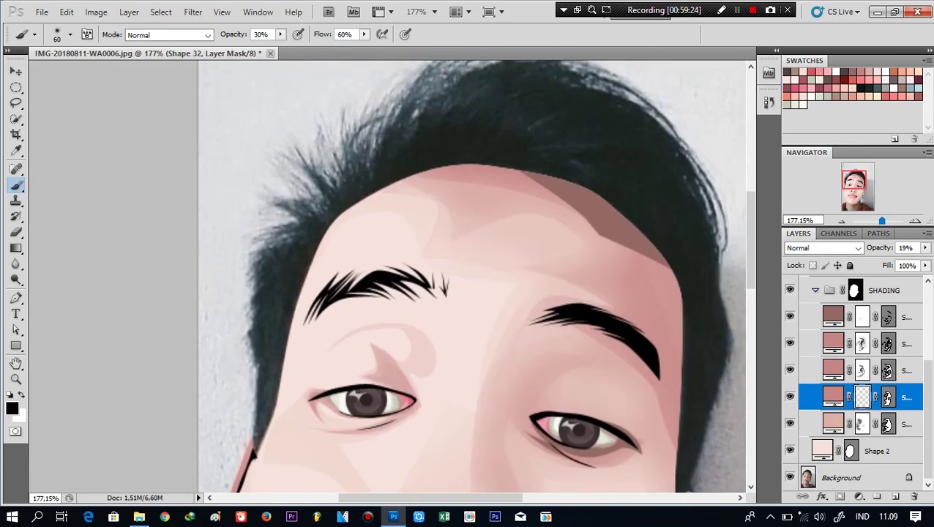
pyautogui.moveTo(468, 366); pyautogui.dragTo(485, 205)
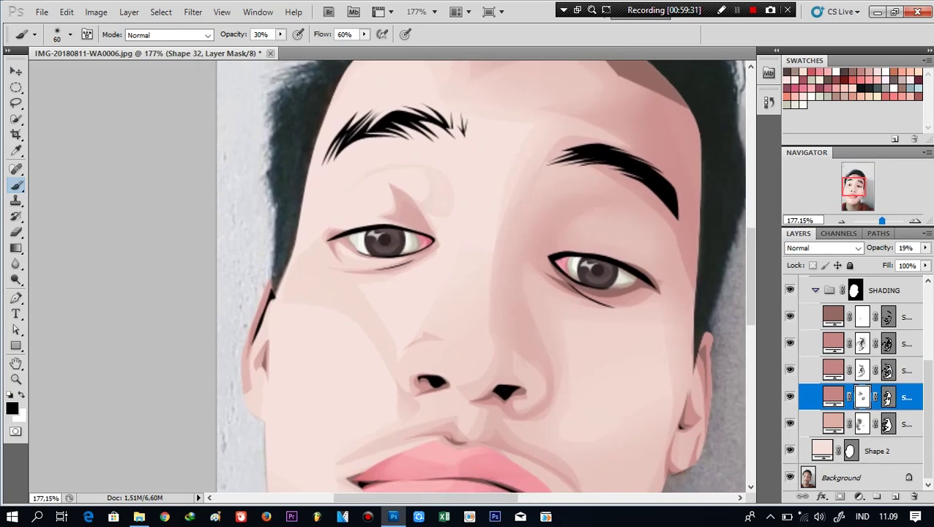
pyautogui.moveTo(468, 330); pyautogui.dragTo(473, 242)
pyautogui.click(906, 424)
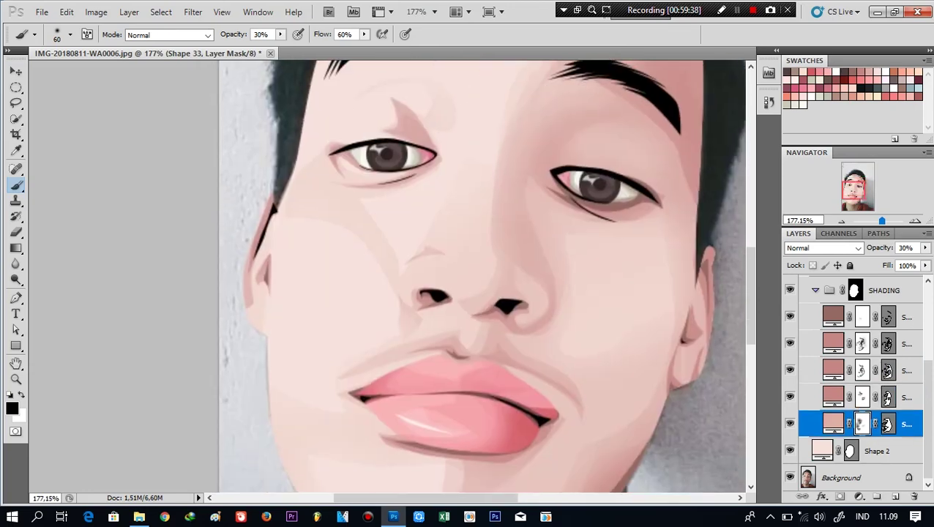
pyautogui.scroll(-3, 410, 278)
pyautogui.scroll(-2, 410, 278)
pyautogui.scroll(-1, 410, 279)
pyautogui.scroll(5, 410, 220)
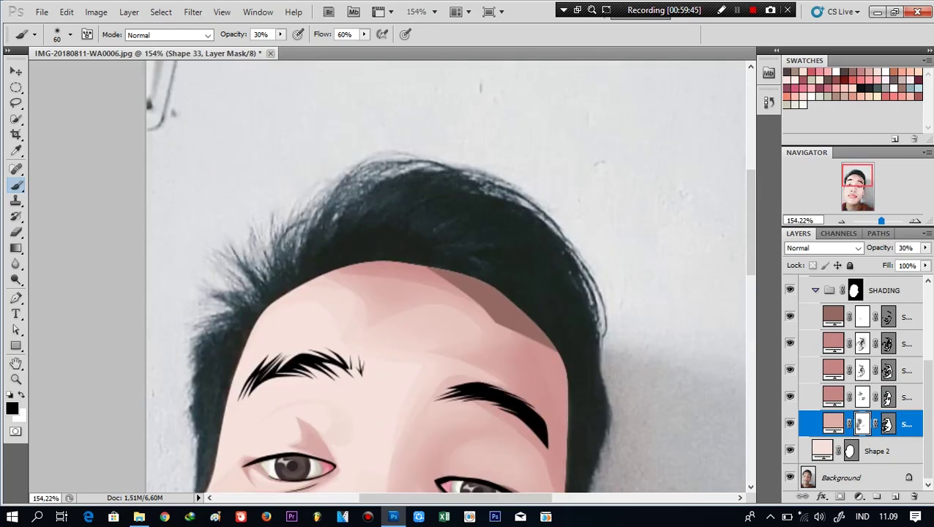
pyautogui.click(906, 343)
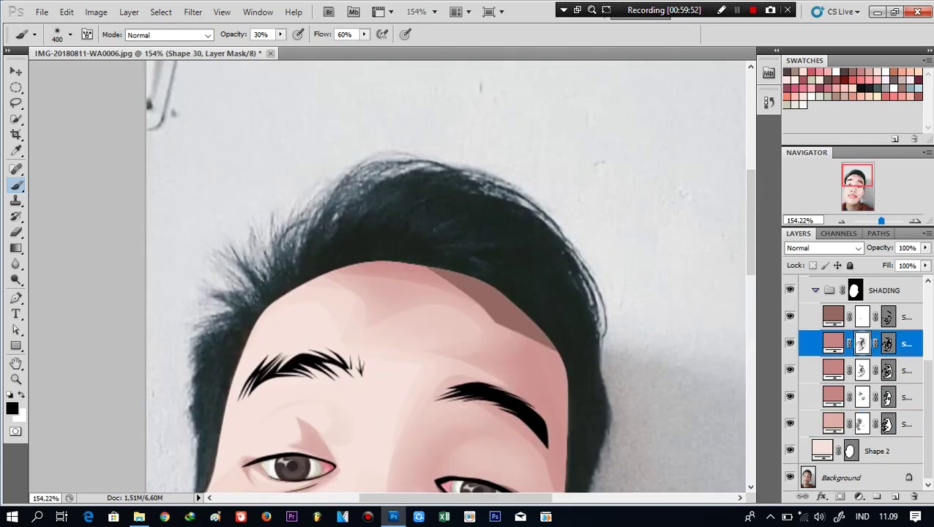
pyautogui.scroll(-2, 585, 342)
pyautogui.scroll(-2, 586, 336)
pyautogui.scroll(4, 585, 337)
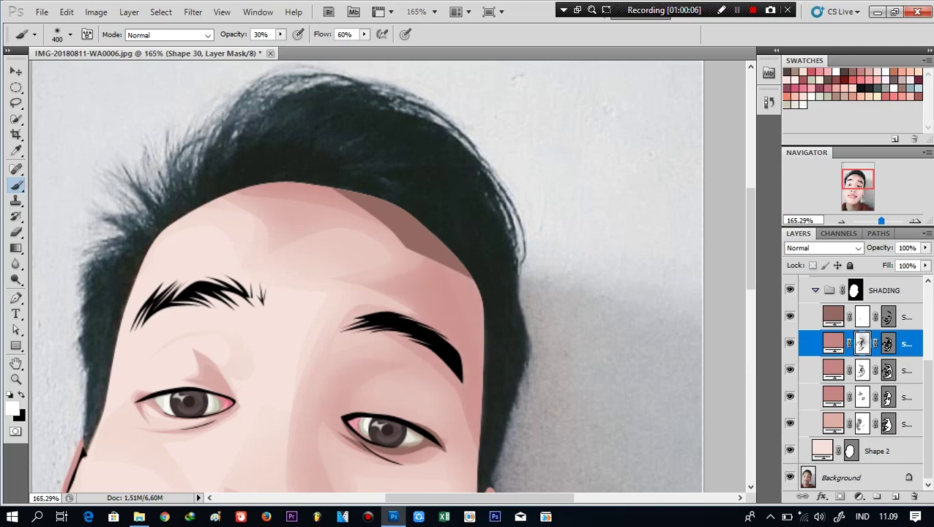
pyautogui.scroll(-2, 413, 213)
pyautogui.scroll(3, 413, 212)
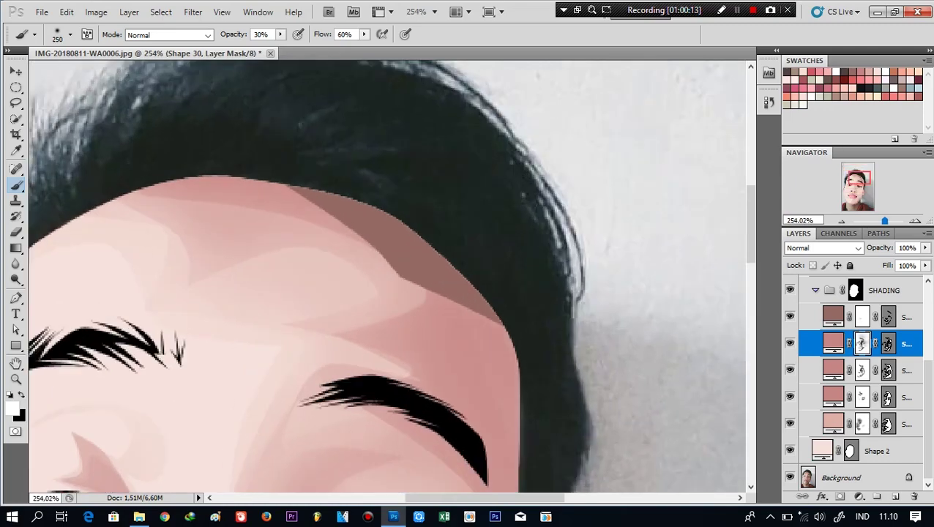
pyautogui.scroll(-2, 571, 219)
pyautogui.scroll(-2, 571, 220)
pyautogui.scroll(-1, 571, 219)
pyautogui.scroll(1, 571, 219)
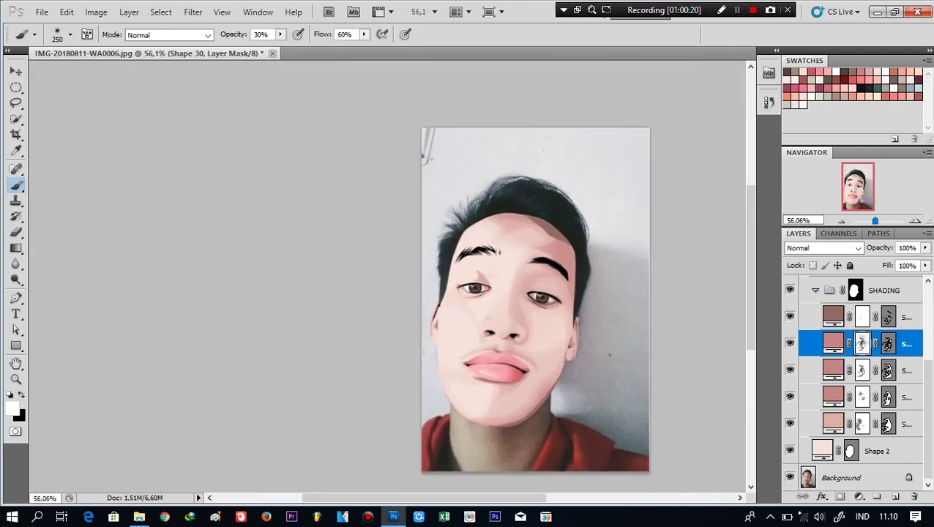
# Hide the skin shading and pale base layers, then sample a highlight colour from the photo
pyautogui.click(835, 316)
pyautogui.moveTo(790, 316); pyautogui.dragTo(790, 423)
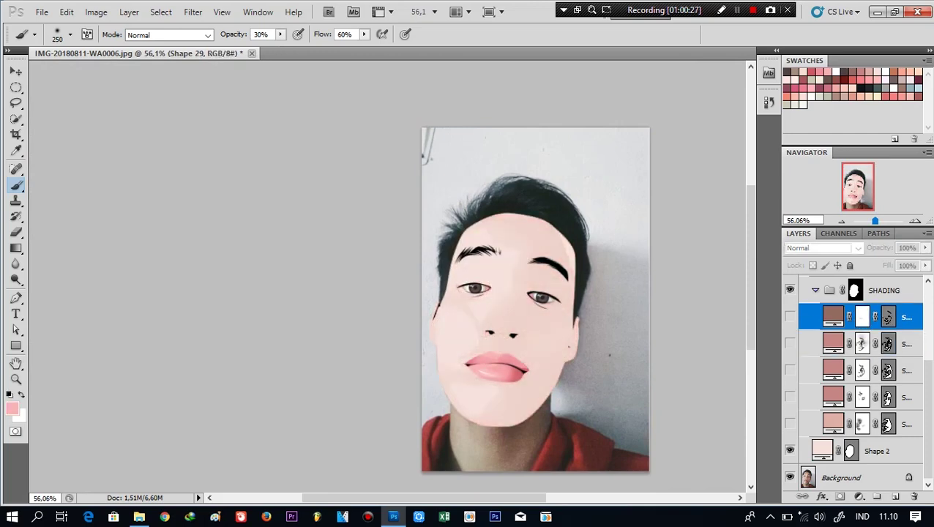
pyautogui.click(877, 450)
pyautogui.click(790, 450)
pyautogui.click(835, 316)
pyautogui.press('p')
pyautogui.press('i')
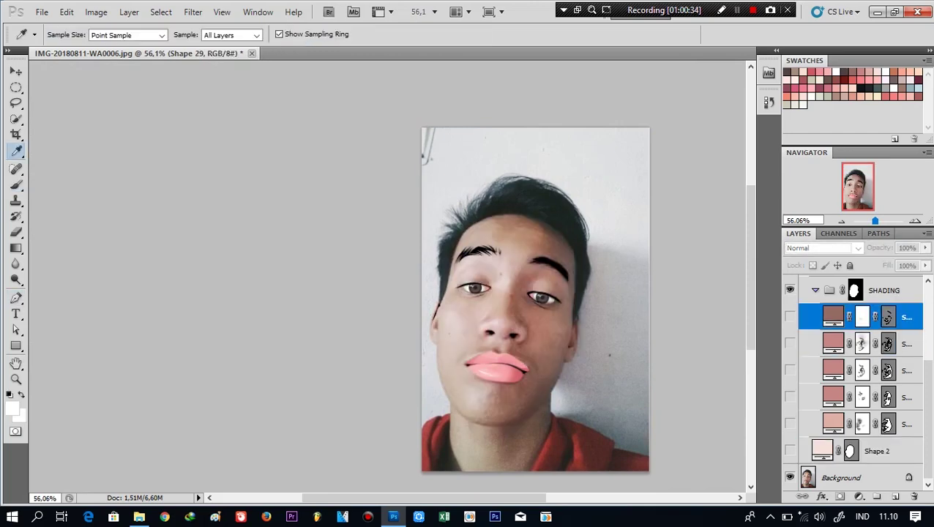
pyautogui.press('p')
# Draw a curved highlight shape across the nose and down the nostril side
pyautogui.scroll(3, 483, 326)
pyautogui.scroll(3, 483, 326)
pyautogui.click(499, 300)
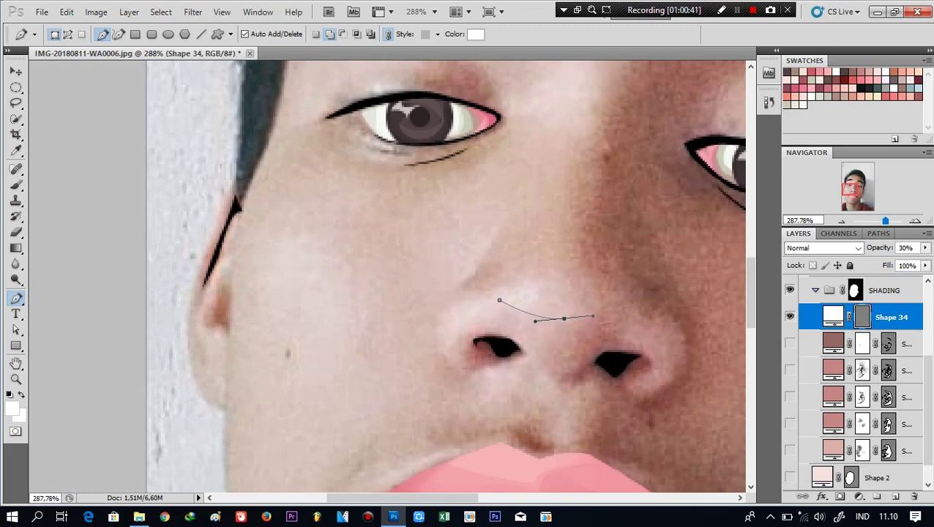
pyautogui.moveTo(620, 299); pyautogui.dragTo(640, 298)
pyautogui.moveTo(536, 284); pyautogui.dragTo(508, 287)
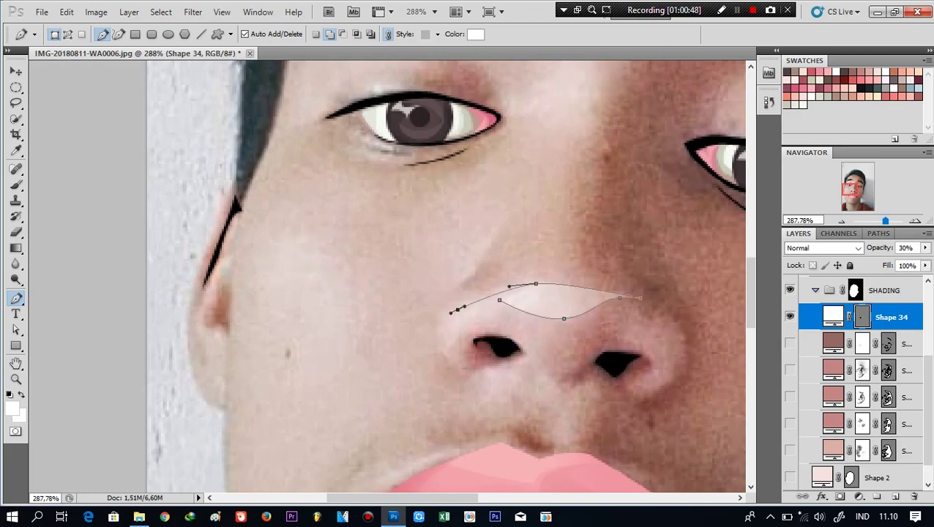
pyautogui.moveTo(450, 354); pyautogui.dragTo(454, 364)
pyautogui.scroll(-2, 454, 364)
pyautogui.scroll(4, 440, 330)
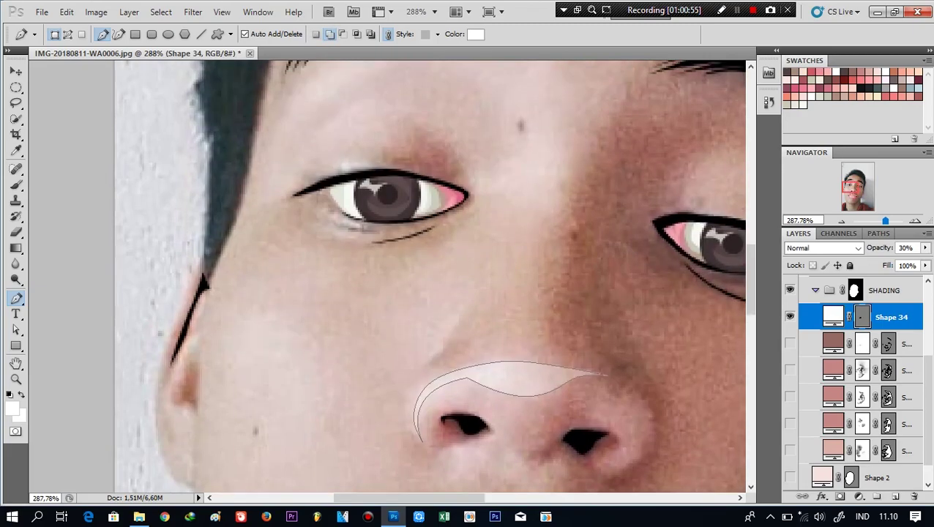
pyautogui.click(393, 342)
# Draw a small curved highlight shape on the cheek
pyautogui.click(442, 269)
pyautogui.moveTo(456, 217); pyautogui.dragTo(368, 262)
pyautogui.click(339, 267)
pyautogui.click(393, 342)
pyautogui.scroll(4, 393, 342)
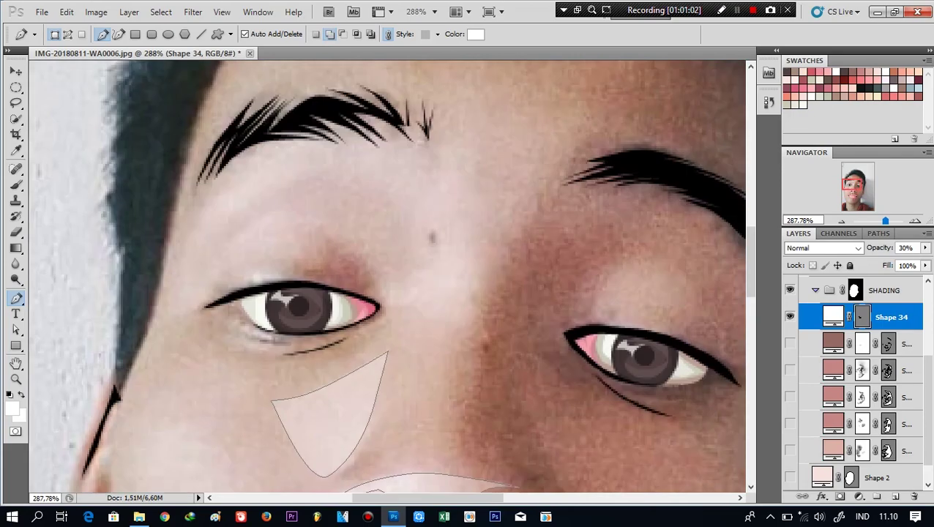
# Draw a highlight loop over the eyebrow and around the eye, redoing a misplaced point
pyautogui.click(473, 324)
pyautogui.moveTo(452, 171); pyautogui.dragTo(415, 137)
pyautogui.moveTo(258, 146)
pyautogui.mouseDown()
pyautogui.moveTo(219, 196)
pyautogui.moveTo(285, 188)
pyautogui.mouseUp()
pyautogui.hotkey('ctrl', 'z')
pyautogui.click(311, 118)
pyautogui.click(191, 220)
pyautogui.click(157, 313)
pyautogui.click(473, 325)
pyautogui.moveTo(386, 205); pyautogui.dragTo(404, 242)
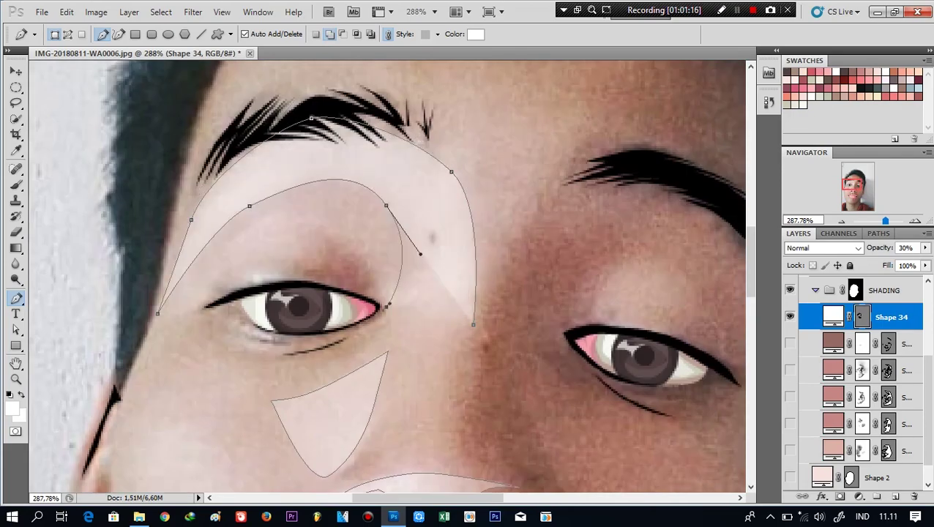
pyautogui.moveTo(382, 290)
pyautogui.mouseDown()
pyautogui.moveTo(410, 300)
pyautogui.moveTo(438, 275)
pyautogui.mouseUp()
pyautogui.moveTo(420, 439); pyautogui.dragTo(410, 454)
pyautogui.click(473, 325)
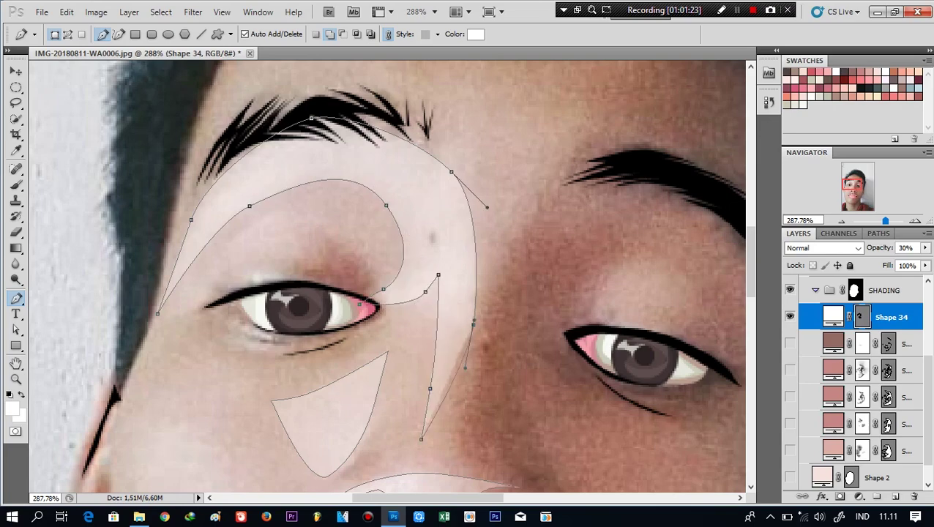
# Draw a highlight shape running down the cheek toward the jaw
pyautogui.scroll(-5, 473, 324)
pyautogui.click(316, 240)
pyautogui.scroll(-4, 317, 240)
pyautogui.click(219, 230)
pyautogui.click(214, 292)
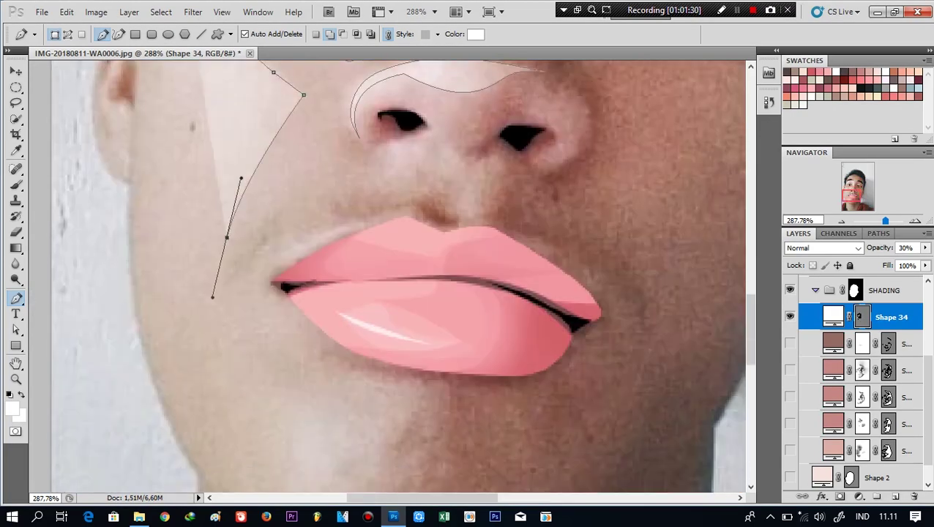
pyautogui.scroll(2, 215, 293)
pyautogui.scroll(2, 215, 292)
pyautogui.click(254, 163)
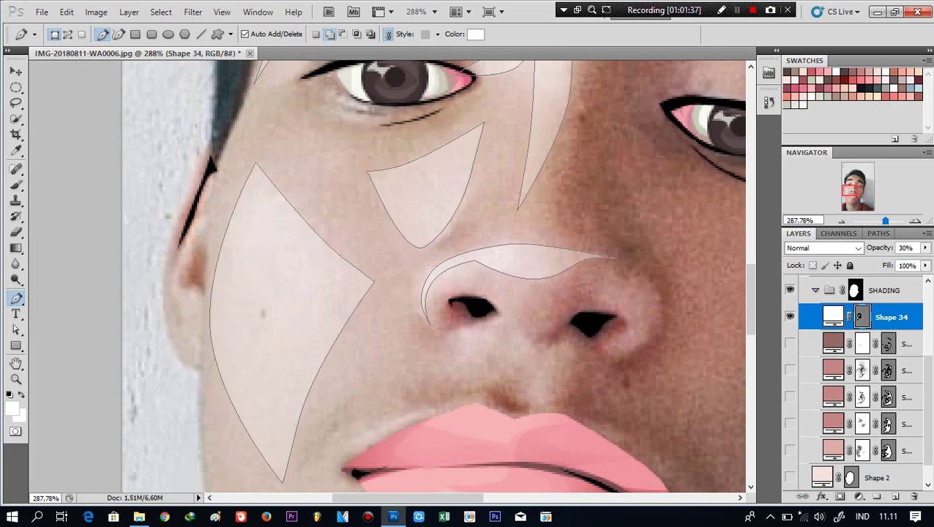
# Draw a triangular highlight below the lip reaching the chin
pyautogui.scroll(-5, 255, 163)
pyautogui.click(282, 254)
pyautogui.click(405, 266)
pyautogui.moveTo(440, 260); pyautogui.dragTo(320, 411)
pyautogui.click(311, 412)
pyautogui.click(281, 254)
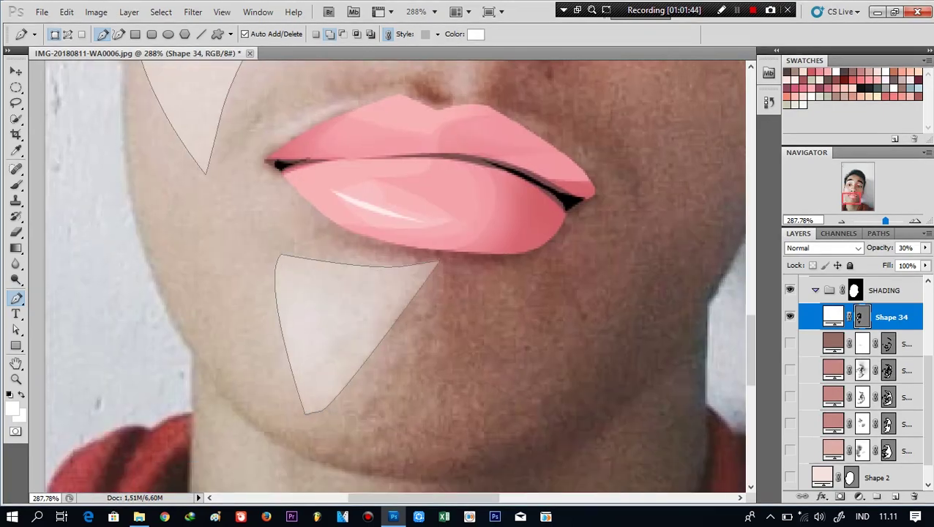
pyautogui.scroll(5, 430, 252)
# Draw a thin highlight shape along the nose
pyautogui.click(359, 258)
pyautogui.click(418, 254)
pyautogui.click(452, 267)
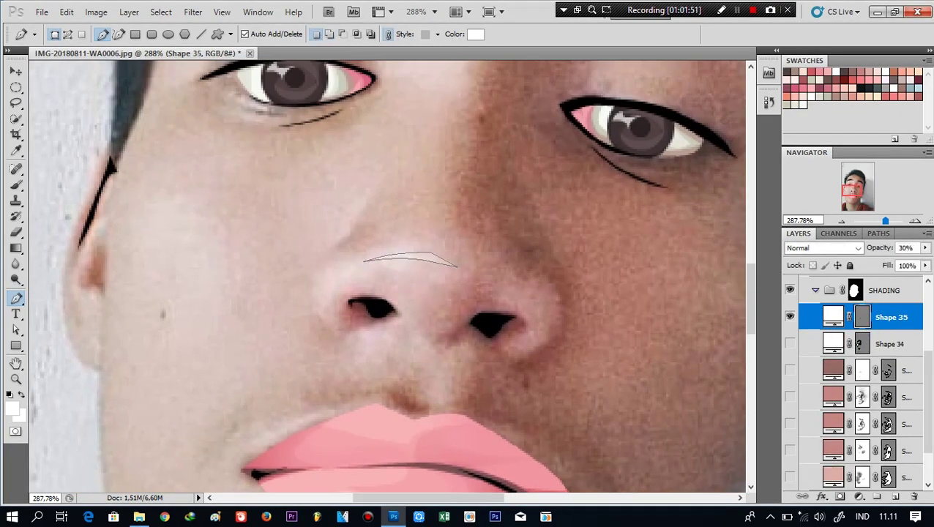
pyautogui.click(358, 258)
pyautogui.hscroll(2, 430, 263)
pyautogui.scroll(5, 430, 263)
# On Shape 34, draw a curved highlight over the brow and across the forehead
pyautogui.click(891, 343)
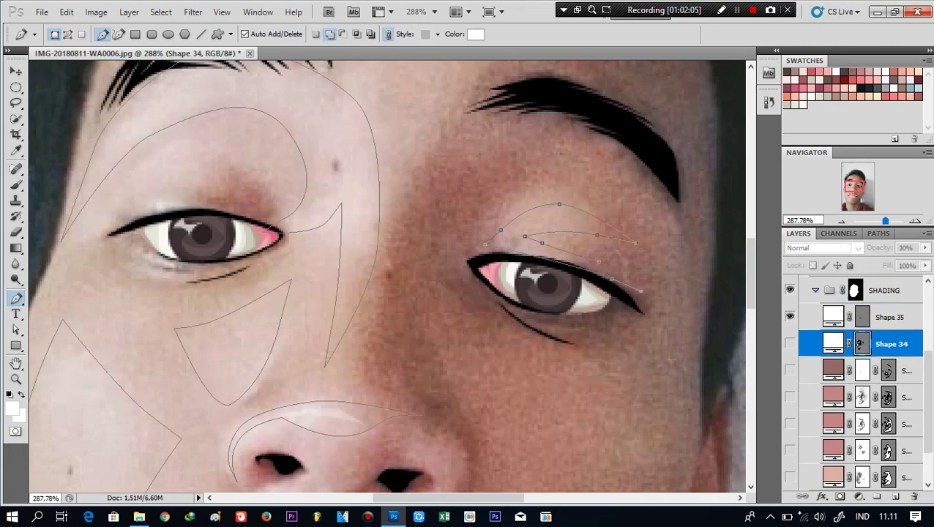
pyautogui.click(891, 317)
pyautogui.scroll(3, 388, 278)
pyautogui.hscroll(-2, 388, 278)
pyautogui.click(891, 344)
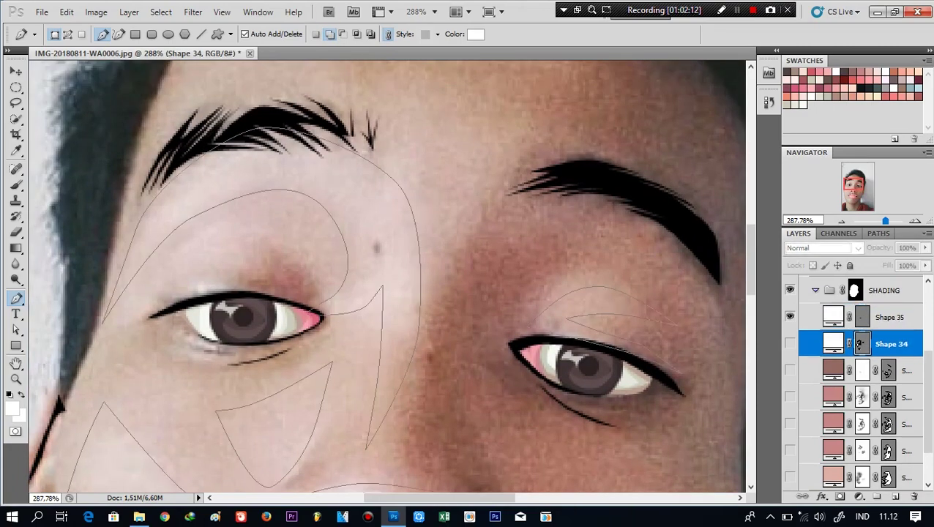
pyautogui.scroll(3, 388, 278)
pyautogui.moveTo(489, 247); pyautogui.dragTo(639, 300)
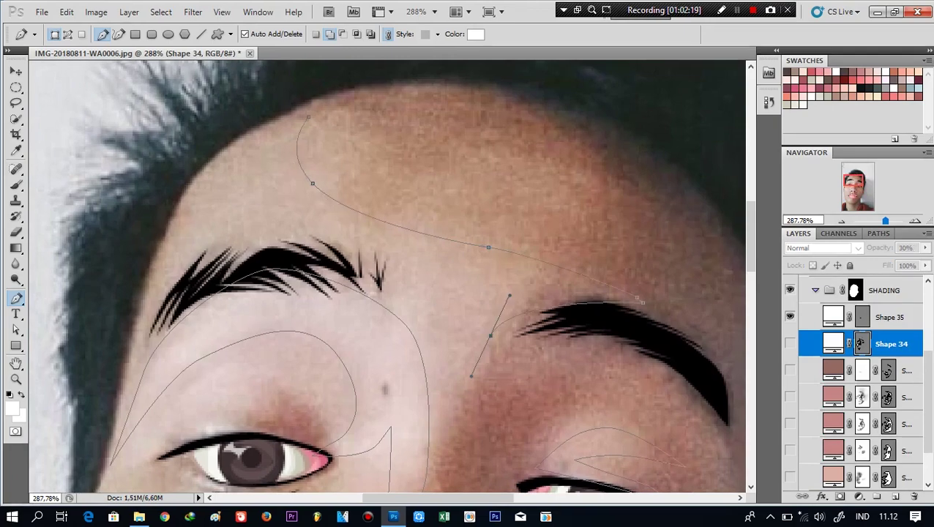
pyautogui.moveTo(432, 476); pyautogui.dragTo(417, 487)
pyautogui.moveTo(150, 354); pyautogui.dragTo(209, 308)
pyautogui.moveTo(308, 116); pyautogui.dragTo(235, 108)
pyautogui.scroll(-1, 315, 95)
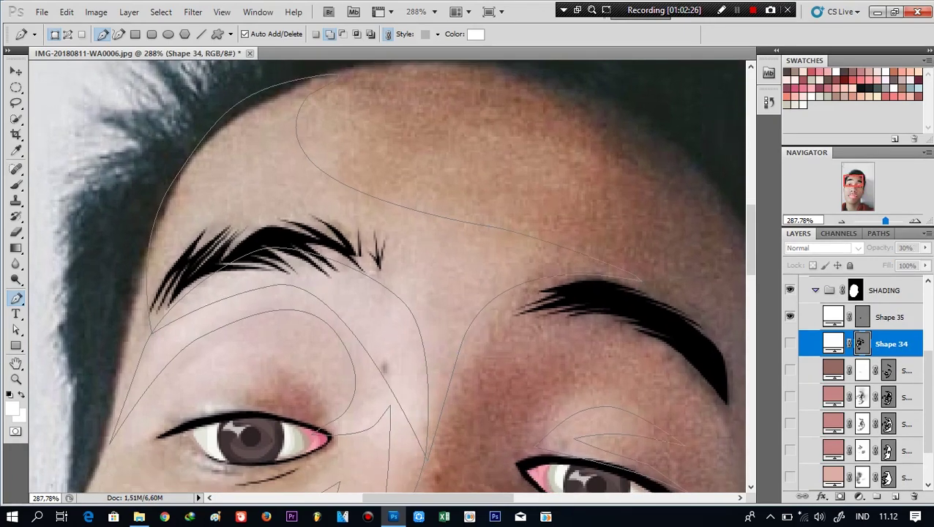
pyautogui.scroll(-2, 388, 278)
# On Shape 35, draw highlights above the upper lip corner and a chin triangle
pyautogui.click(891, 317)
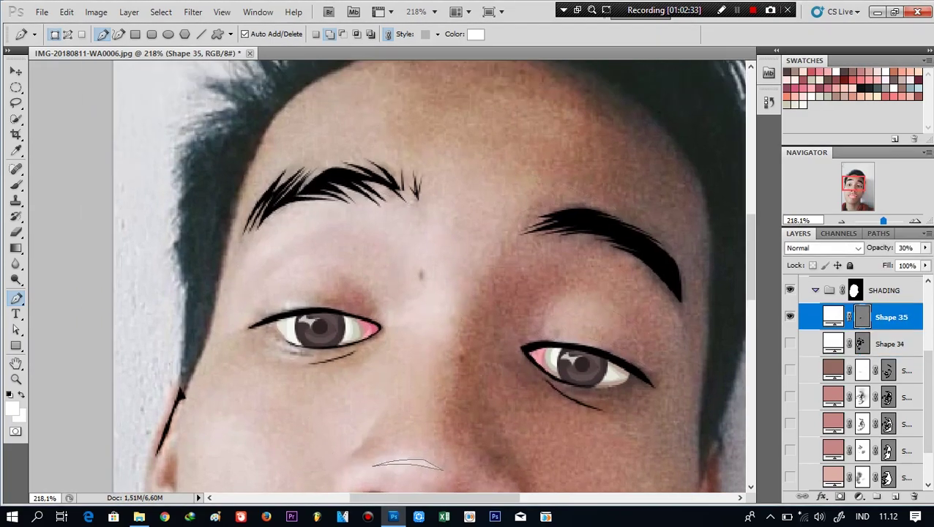
pyautogui.scroll(-3, 394, 268)
pyautogui.scroll(-5, 394, 268)
pyautogui.scroll(2, 394, 268)
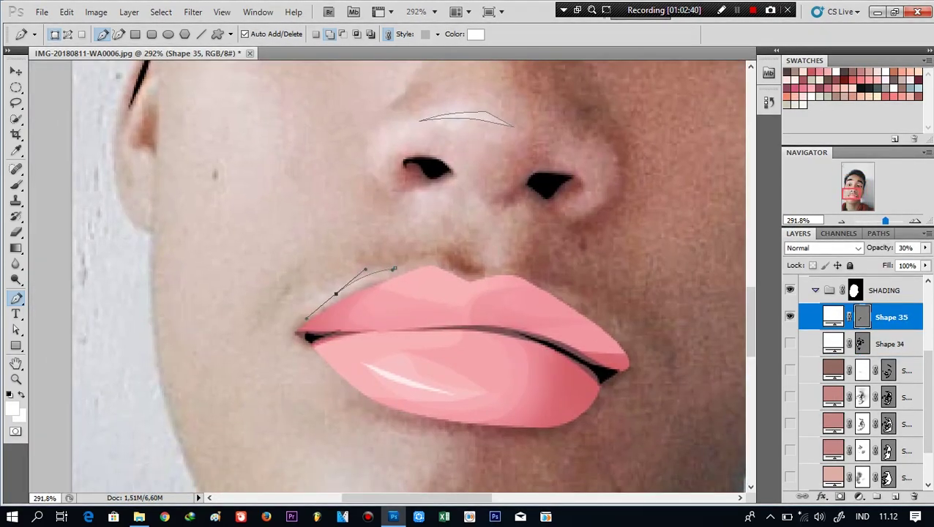
pyautogui.click(305, 298)
pyautogui.click(299, 315)
pyautogui.moveTo(336, 300)
pyautogui.mouseDown()
pyautogui.moveTo(350, 287)
pyautogui.moveTo(286, 250)
pyautogui.mouseUp()
pyautogui.scroll(-3, 388, 279)
pyautogui.click(307, 276)
pyautogui.click(392, 307)
pyautogui.click(340, 415)
# Draw highlights between the eyes and under the left brow, then show the shading layers
pyautogui.scroll(4, 286, 251)
pyautogui.scroll(1, 286, 250)
pyautogui.scroll(3, 359, 231)
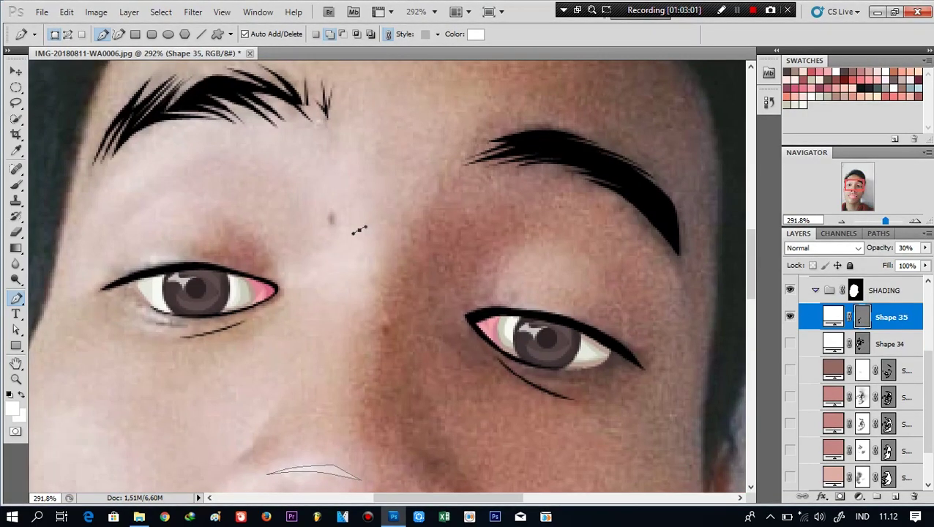
pyautogui.moveTo(355, 291); pyautogui.dragTo(371, 308)
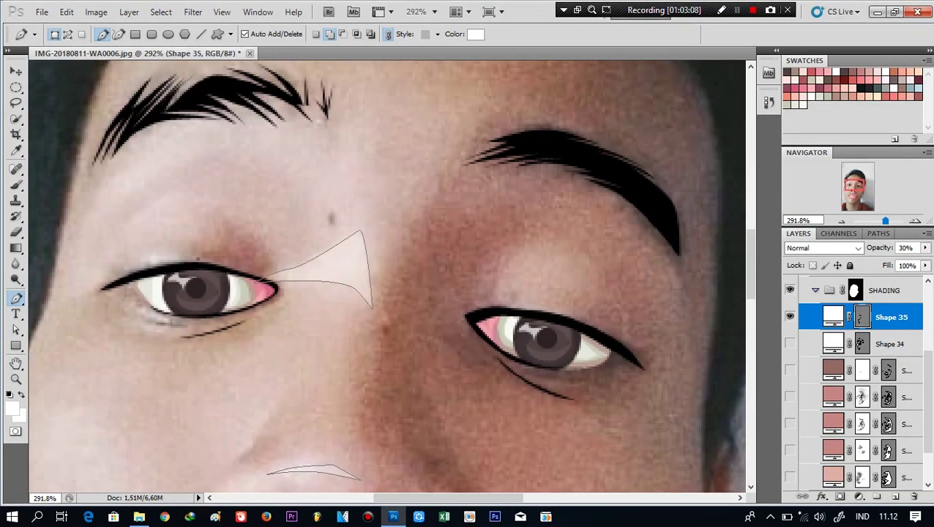
pyautogui.moveTo(154, 256); pyautogui.dragTo(197, 259)
pyautogui.scroll(-2, 388, 278)
pyautogui.scroll(-3, 388, 279)
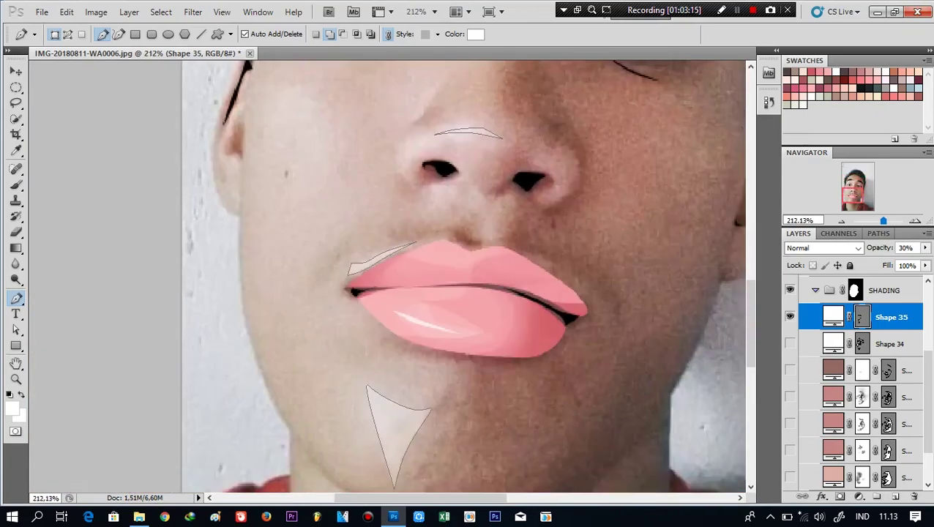
pyautogui.scroll(5, 388, 278)
pyautogui.click(385, 248)
pyautogui.click(217, 311)
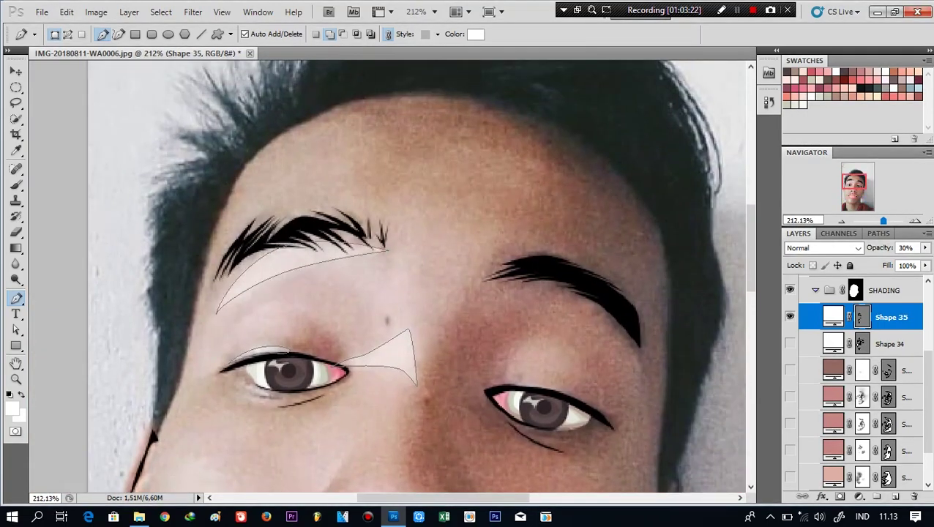
pyautogui.scroll(-3, 388, 279)
pyautogui.moveTo(790, 424); pyautogui.dragTo(790, 483)
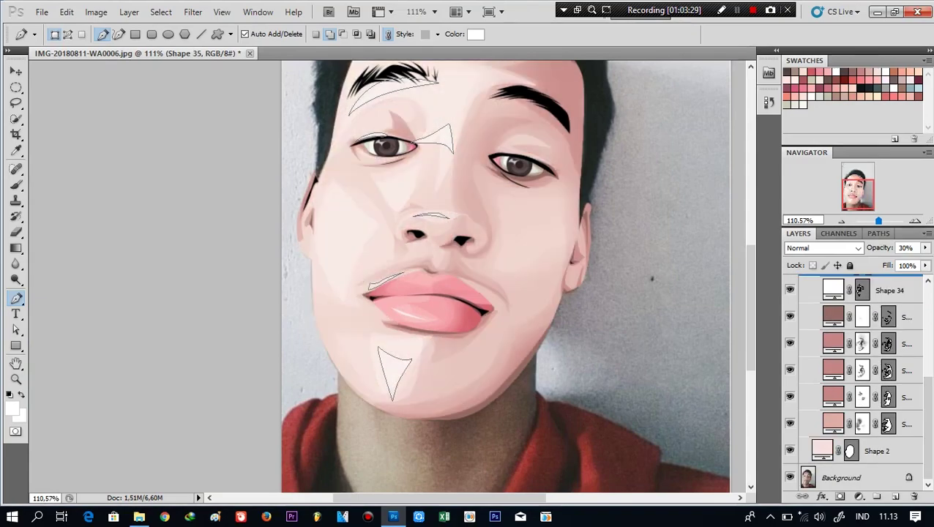
# Raise the Shape 35 highlight layer to 100% opacity
pyautogui.scroll(5, 853, 380)
pyautogui.press('v')
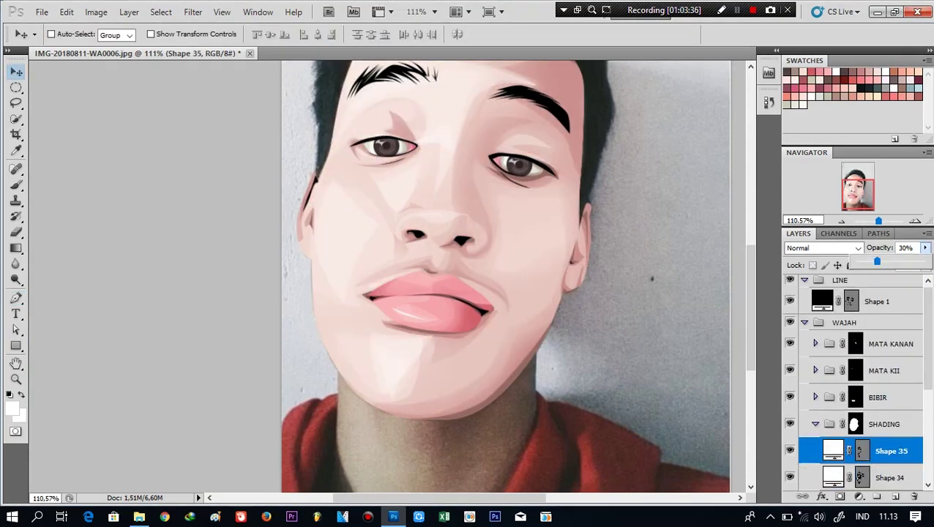
pyautogui.press('0')
pyautogui.scroll(-1, 505, 278)
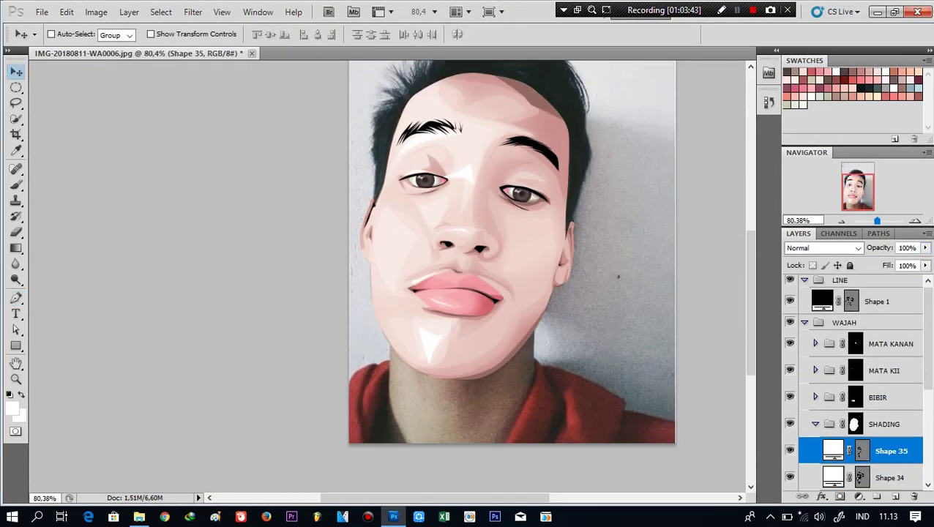
# Draw a closed white highlight triangle on the left cheek
pyautogui.press('p')
pyautogui.scroll(2, 421, 242)
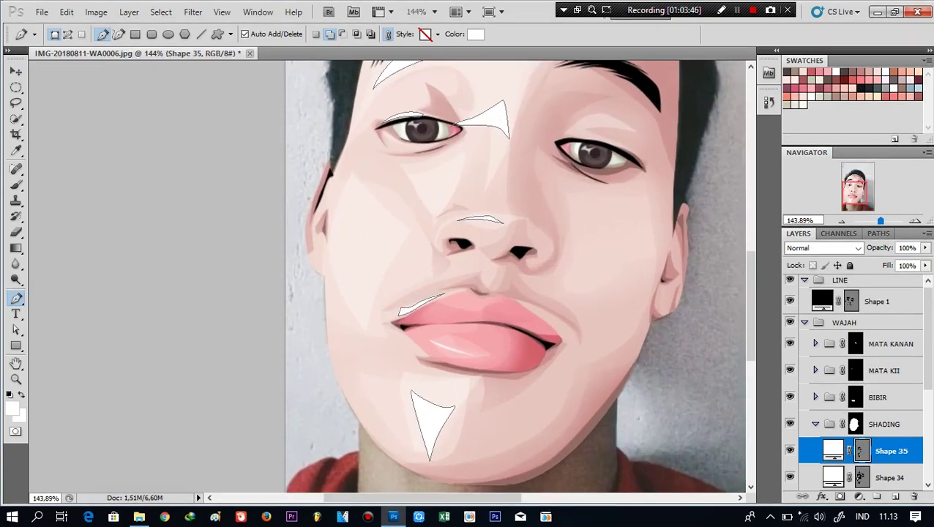
pyautogui.click(401, 211)
pyautogui.click(349, 209)
pyautogui.scroll(-2, 459, 243)
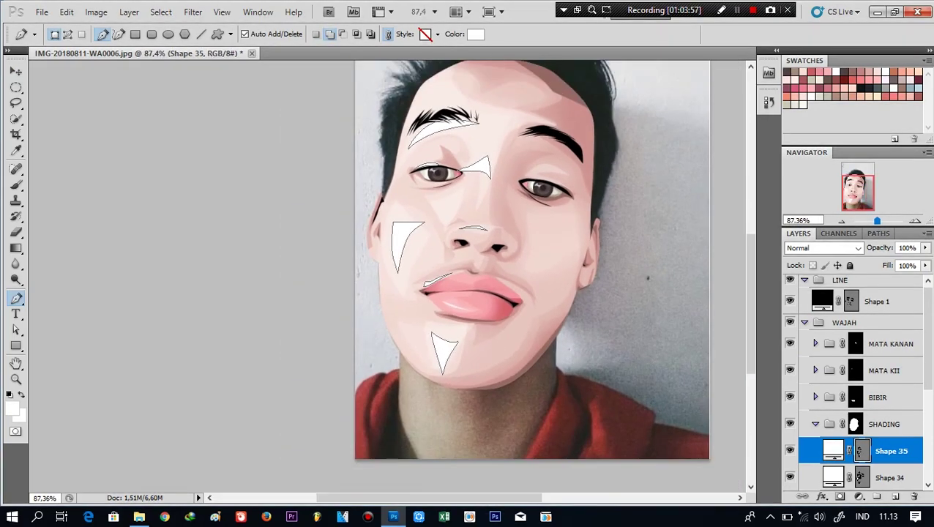
# Select the Shape 34 highlight layer and switch to the Brush tool
pyautogui.hotkey('alt', '[')
pyautogui.scroll(1, 505, 278)
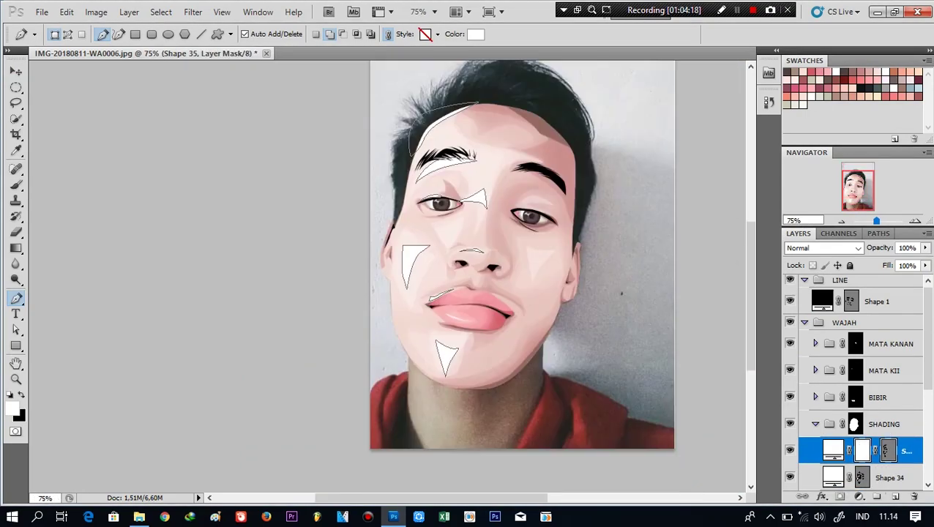
pyautogui.press('b')
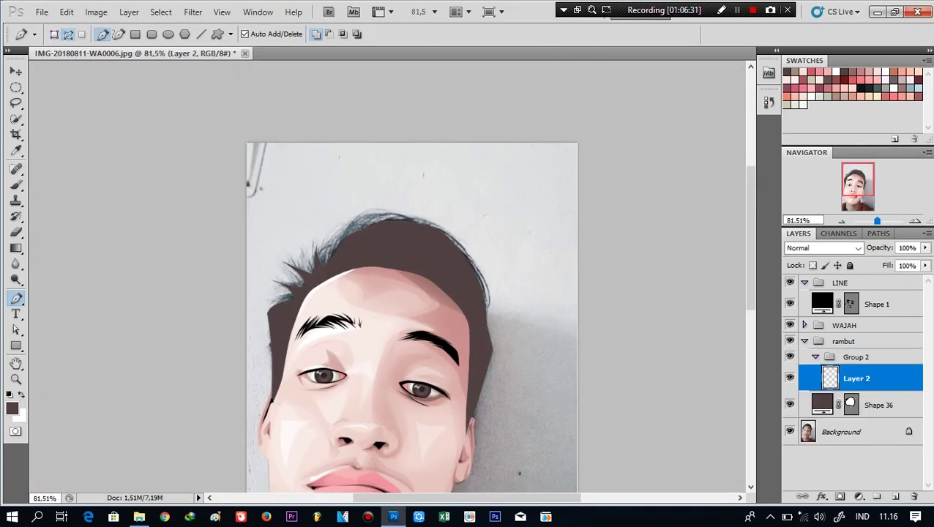
# Load the custom brush set from the my brush folder and shrink the brush to 65 px
pyautogui.click(69, 34)
pyautogui.click(502, 252)
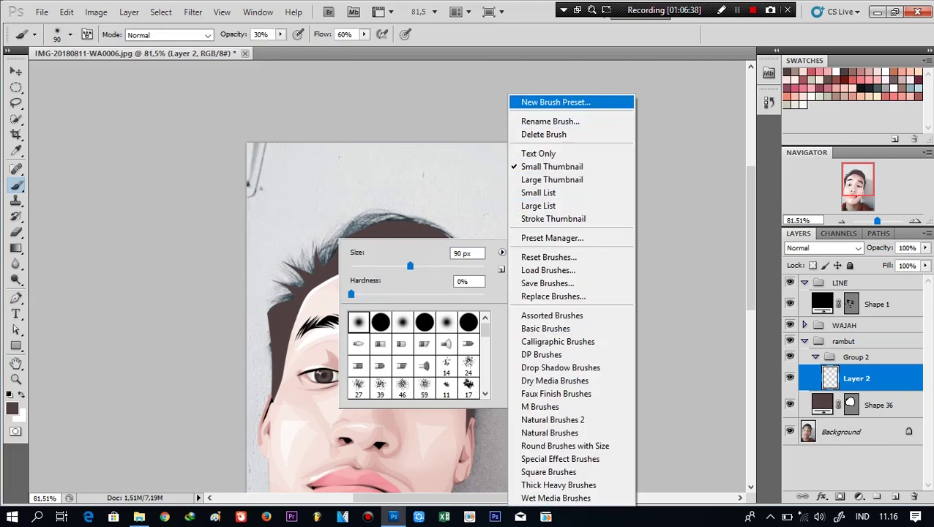
pyautogui.click(547, 270)
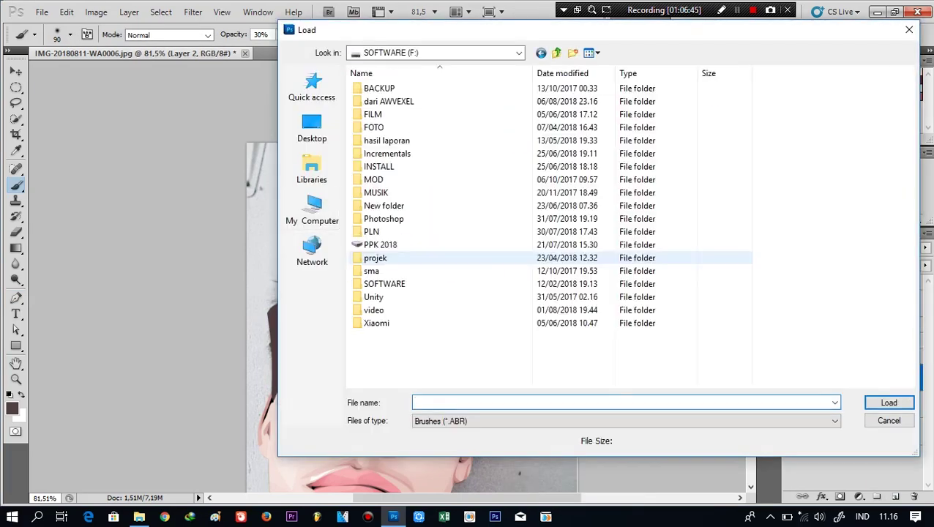
pyautogui.doubleClick(375, 208)
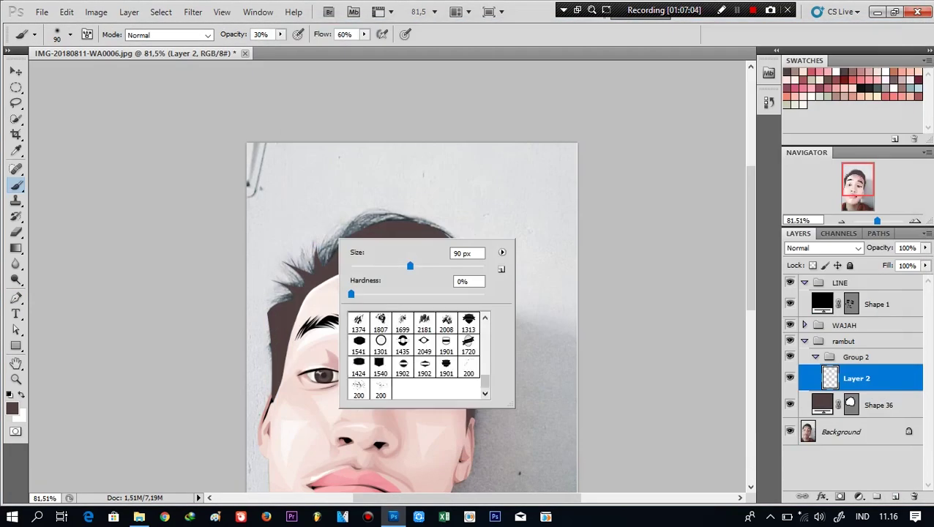
pyautogui.click(468, 366)
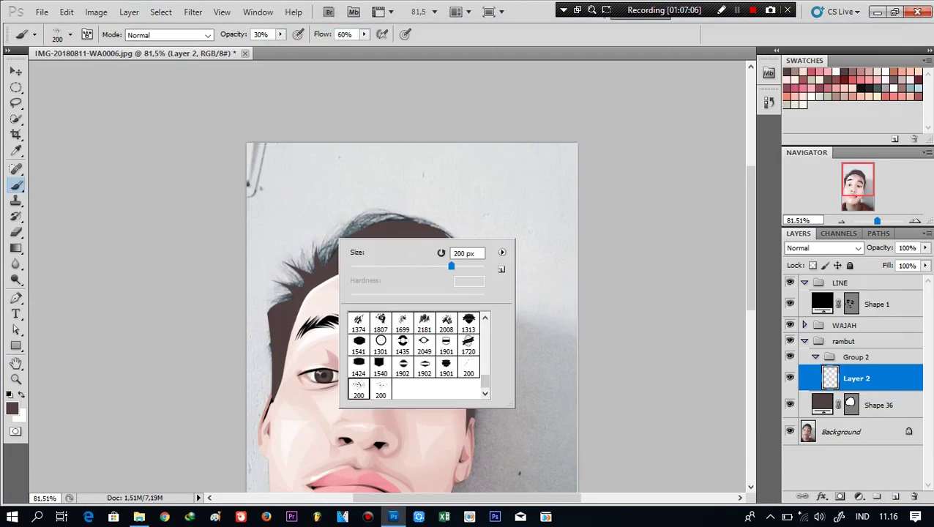
pyautogui.moveTo(452, 266); pyautogui.dragTo(411, 266)
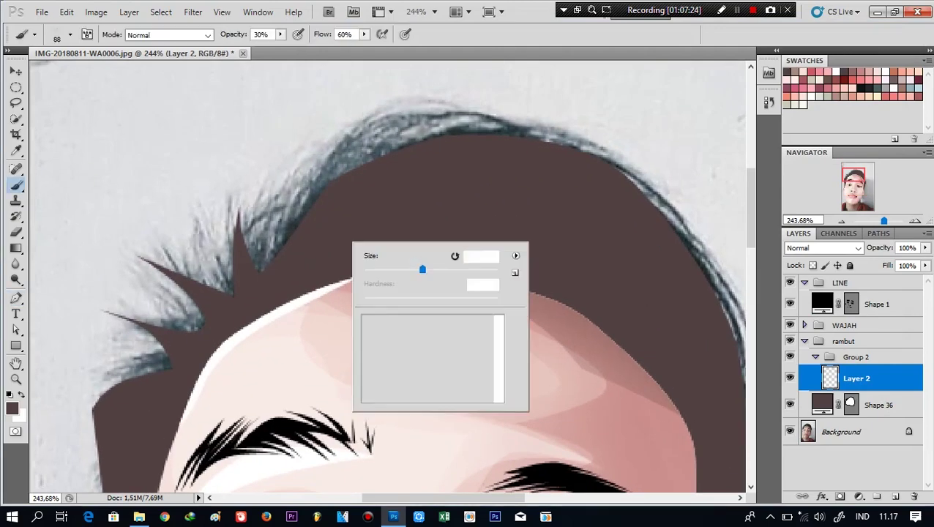
pyautogui.moveTo(422, 269); pyautogui.dragTo(408, 269)
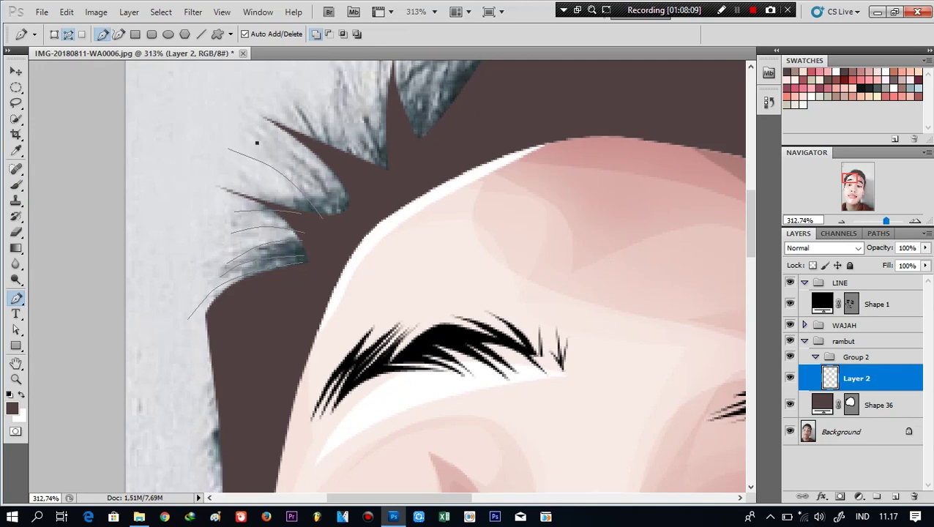
# Trace a curved strand path along a hair spike above the forehead
pyautogui.moveTo(333, 157); pyautogui.dragTo(289, 237)
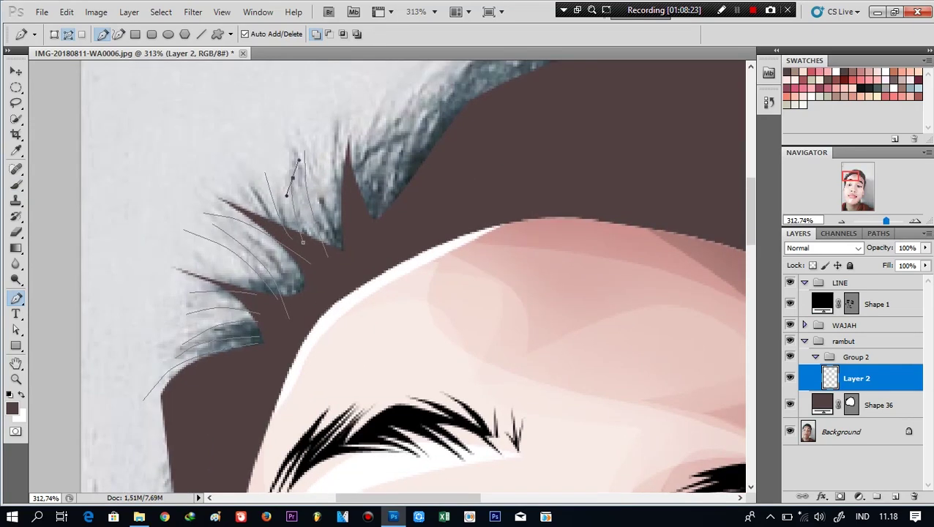
pyautogui.moveTo(332, 132); pyautogui.dragTo(301, 212)
pyautogui.moveTo(301, 222); pyautogui.dragTo(300, 210)
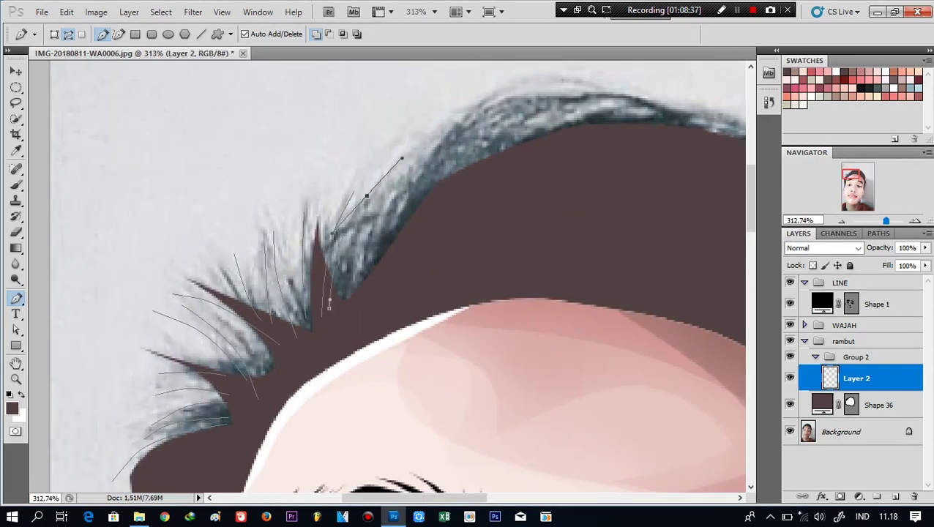
pyautogui.moveTo(396, 161); pyautogui.dragTo(300, 208)
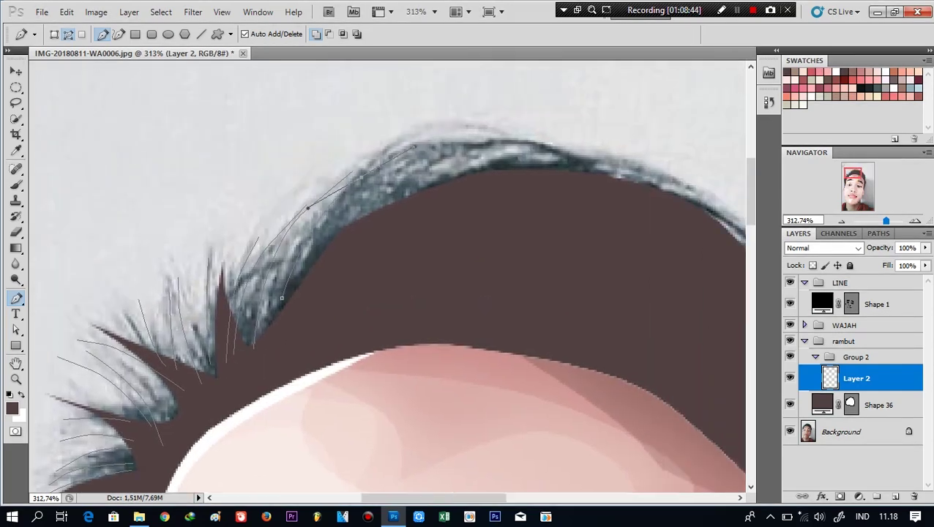
# Continue the strand path across the top of the hair and down its right edge
pyautogui.moveTo(281, 298); pyautogui.dragTo(44, 234)
pyautogui.moveTo(478, 161); pyautogui.dragTo(505, 183)
pyautogui.moveTo(557, 307); pyautogui.dragTo(512, 256)
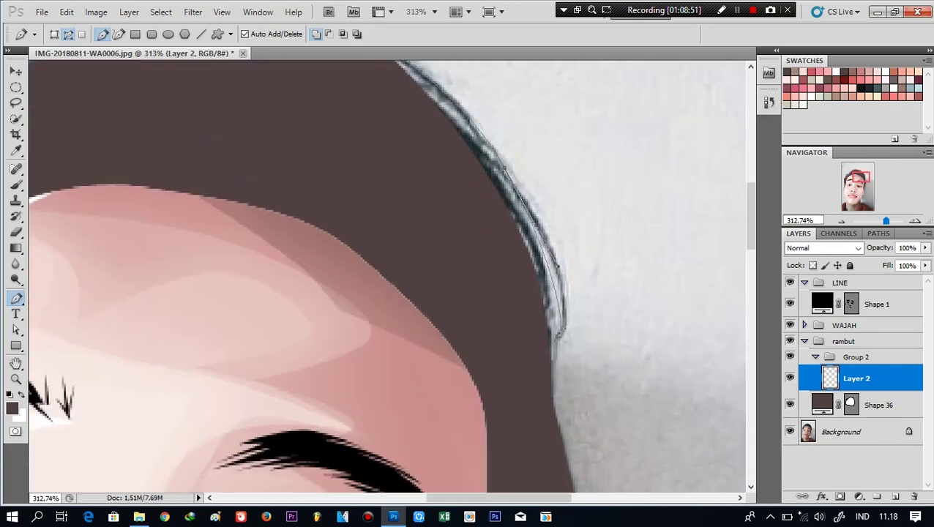
pyautogui.moveTo(543, 334); pyautogui.dragTo(548, 398)
pyautogui.click(498, 227)
pyautogui.moveTo(498, 226); pyautogui.dragTo(694, 312)
pyautogui.click(447, 155)
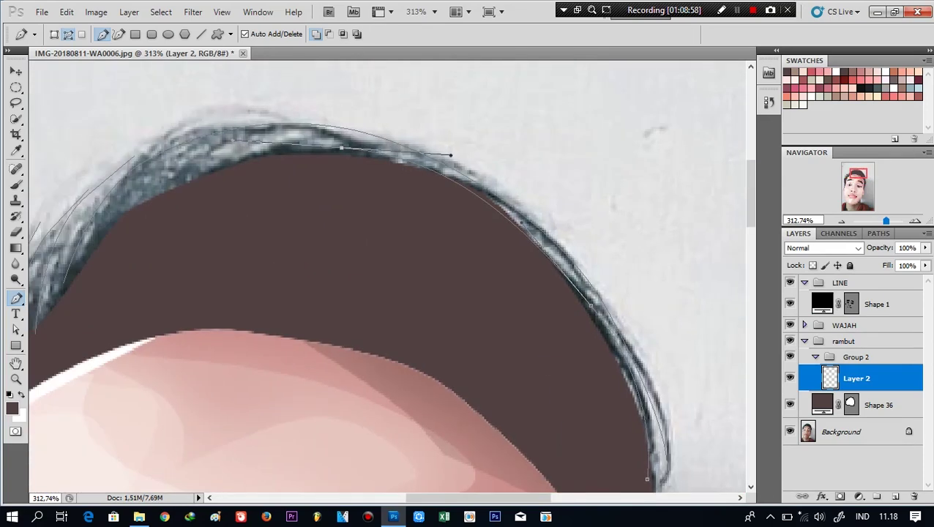
pyautogui.moveTo(447, 156); pyautogui.dragTo(385, 120)
pyautogui.moveTo(175, 174); pyautogui.dragTo(153, 217)
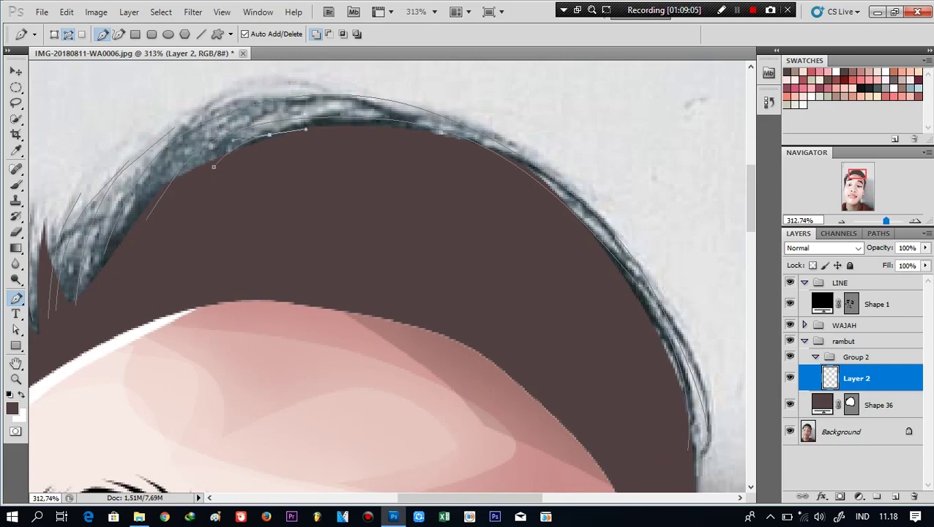
pyautogui.scroll(-2, 213, 167)
pyautogui.scroll(-3, 293, 220)
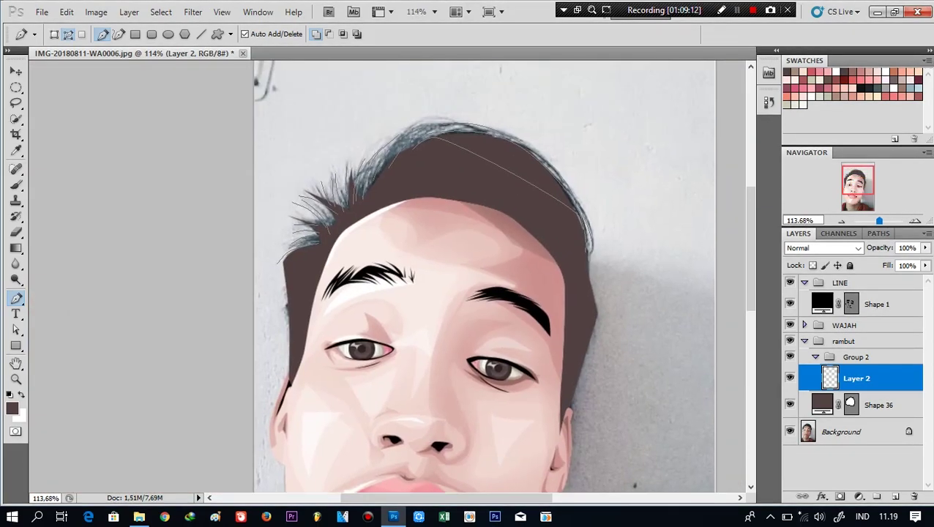
# Stroke the first hair strand path with the Brush
pyautogui.rightClick(395, 185)
pyautogui.click(458, 279)
pyautogui.click(458, 175)
pyautogui.click(440, 187)
pyautogui.click(546, 175)
pyautogui.press('Return')
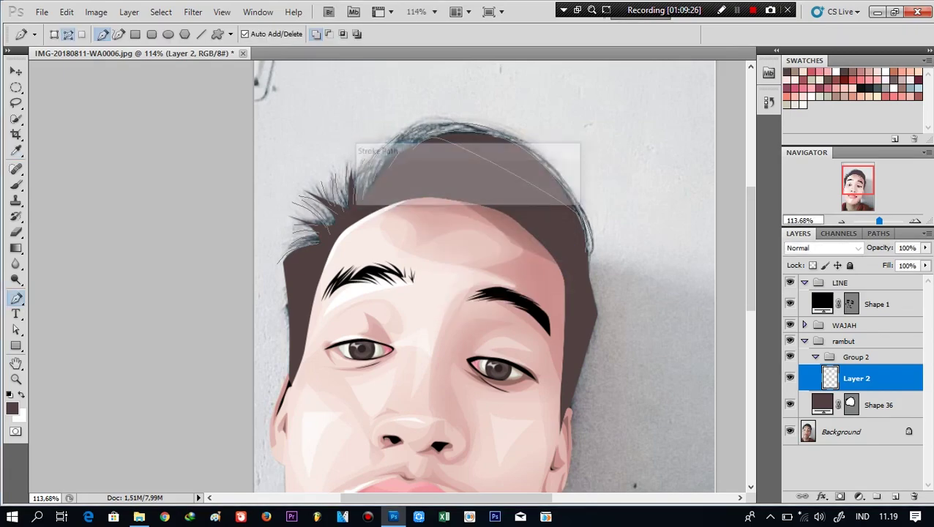
pyautogui.scroll(5, 439, 219)
pyautogui.scroll(-3, 439, 220)
# Brush-stroke another strand path, briefly hiding the original photo to check it
pyautogui.press('b')
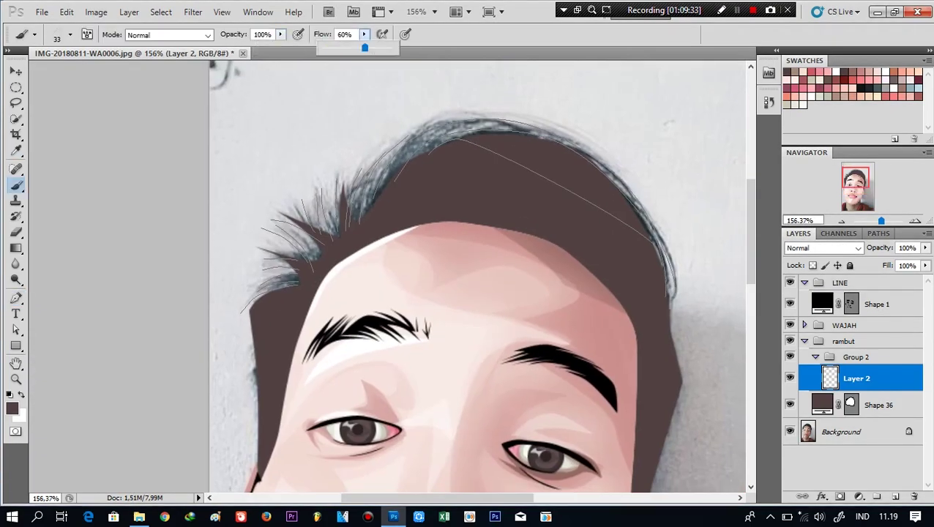
pyautogui.press('p')
pyautogui.rightClick(444, 151)
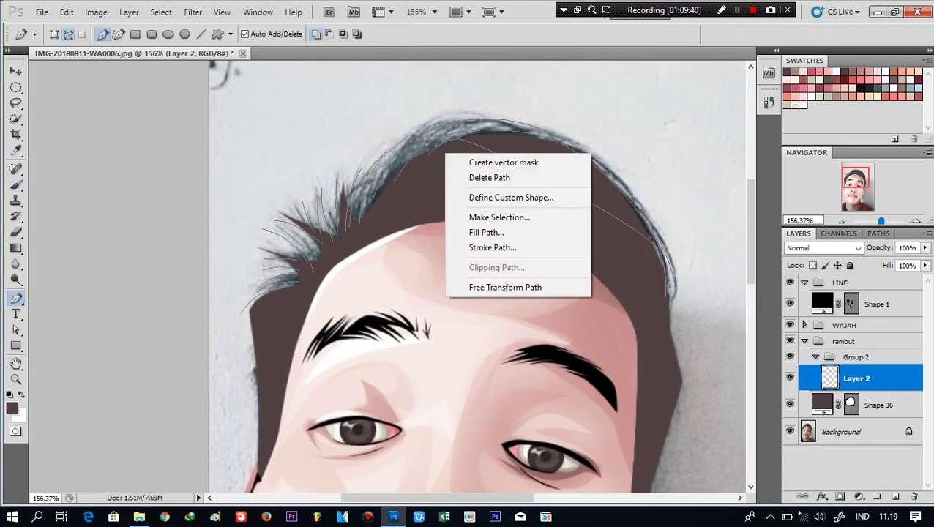
pyautogui.click(484, 247)
pyautogui.press('Return')
pyautogui.click(790, 431)
pyautogui.click(790, 431)
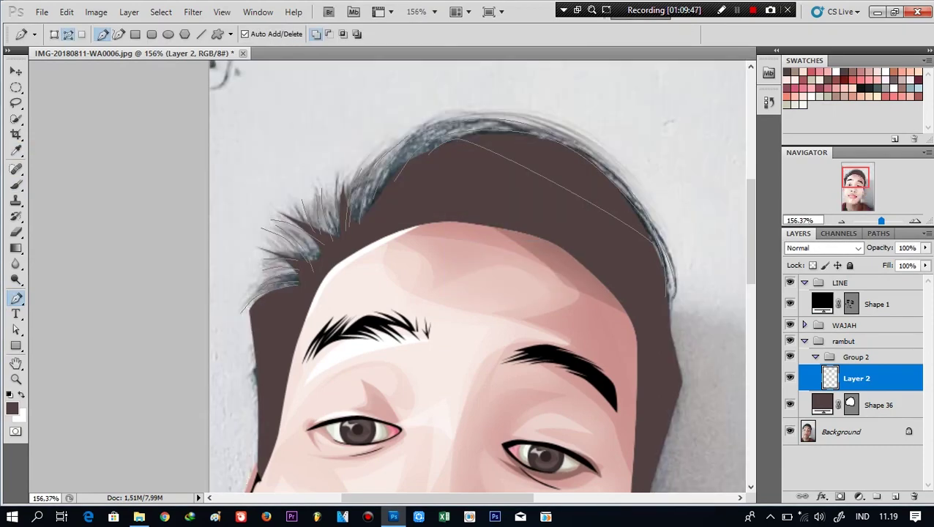
# Adjust the brush size, then stroke the next strand path with it
pyautogui.press('b')
pyautogui.rightClick(430, 201)
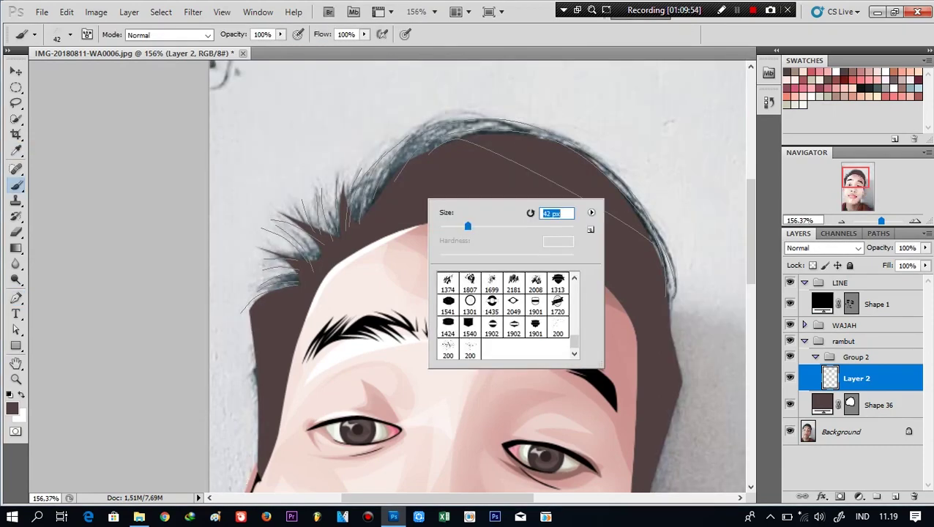
pyautogui.press('Return')
pyautogui.press('p')
pyautogui.rightClick(431, 147)
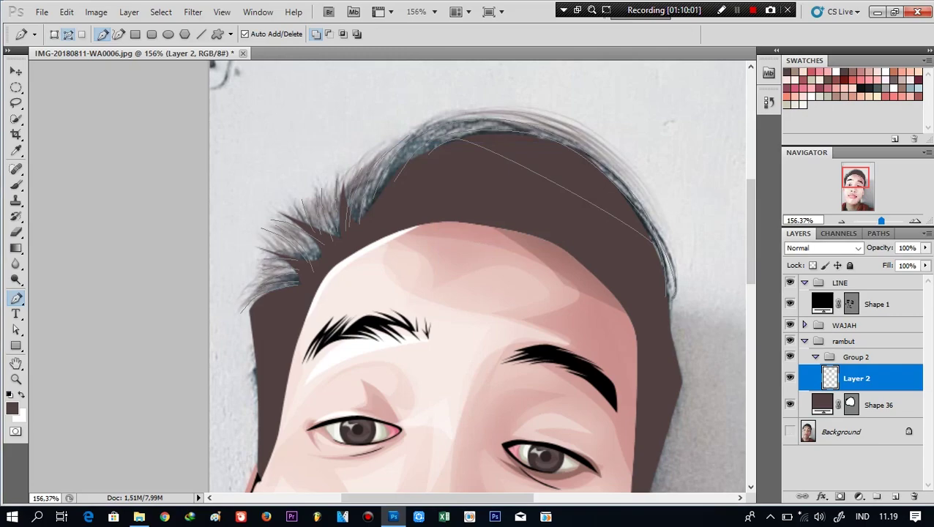
pyautogui.rightClick(501, 218)
pyautogui.click(542, 310)
pyautogui.click(553, 171)
# Brush-stroke two more hair strand paths along the fringe
pyautogui.rightClick(502, 177)
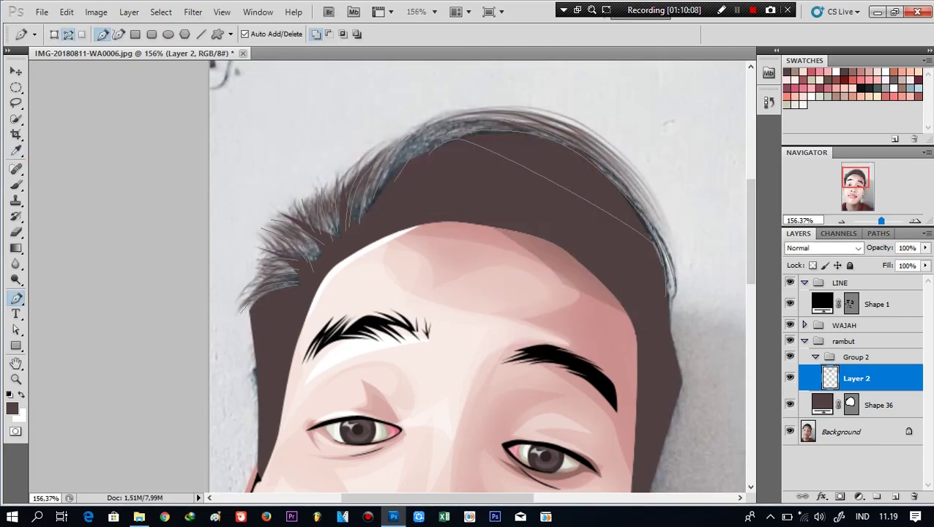
pyautogui.rightClick(509, 213)
pyautogui.click(549, 306)
pyautogui.press('Escape')
pyautogui.rightClick(508, 205)
pyautogui.click(549, 299)
pyautogui.click(551, 173)
# Stroke one more strand path, then hide the original Background photo
pyautogui.rightClick(500, 223)
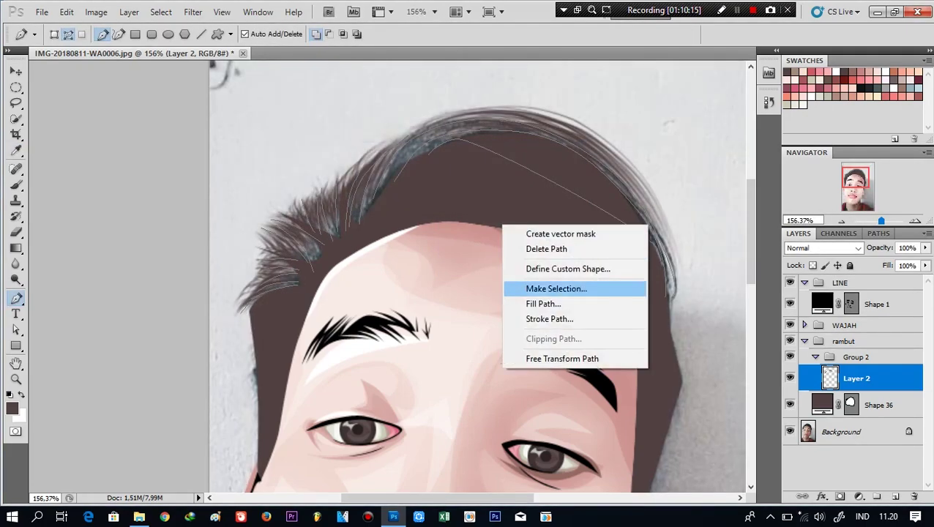
pyautogui.click(557, 322)
pyautogui.click(552, 174)
pyautogui.click(790, 431)
pyautogui.scroll(2, 370, 146)
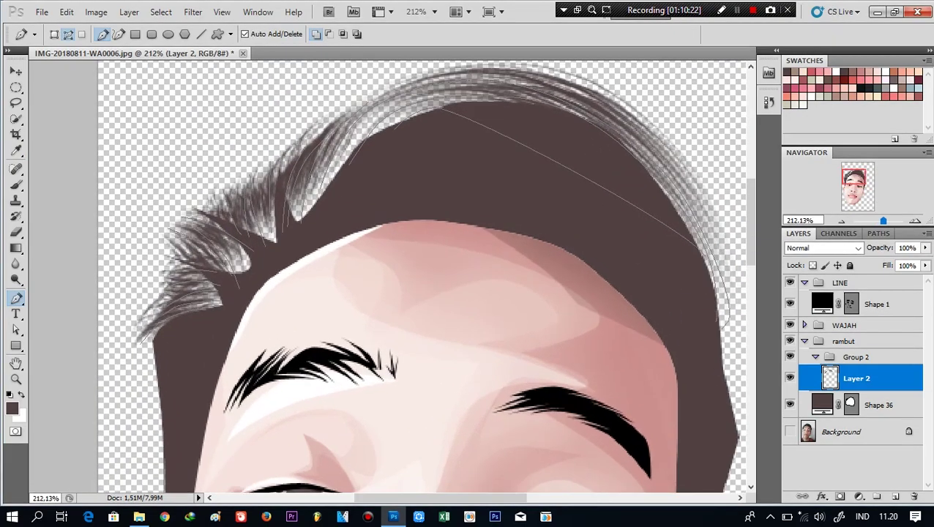
pyautogui.scroll(1, 369, 146)
# Draw a filled brown hair shape in Shape Layers mode along the hairline
pyautogui.click(54, 34)
pyautogui.click(298, 262)
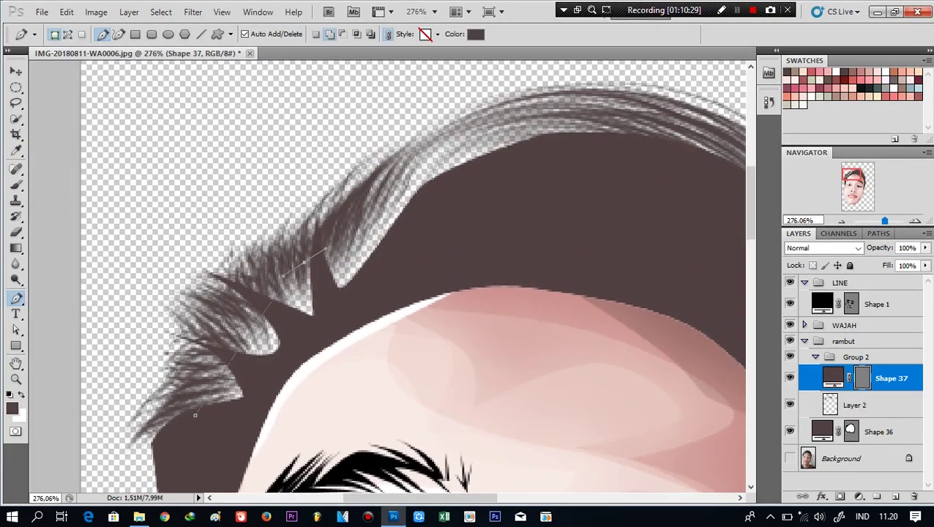
pyautogui.click(367, 205)
pyautogui.click(497, 138)
pyautogui.moveTo(498, 138)
pyautogui.mouseDown()
pyautogui.moveTo(271, 108)
pyautogui.moveTo(367, 71)
pyautogui.mouseUp()
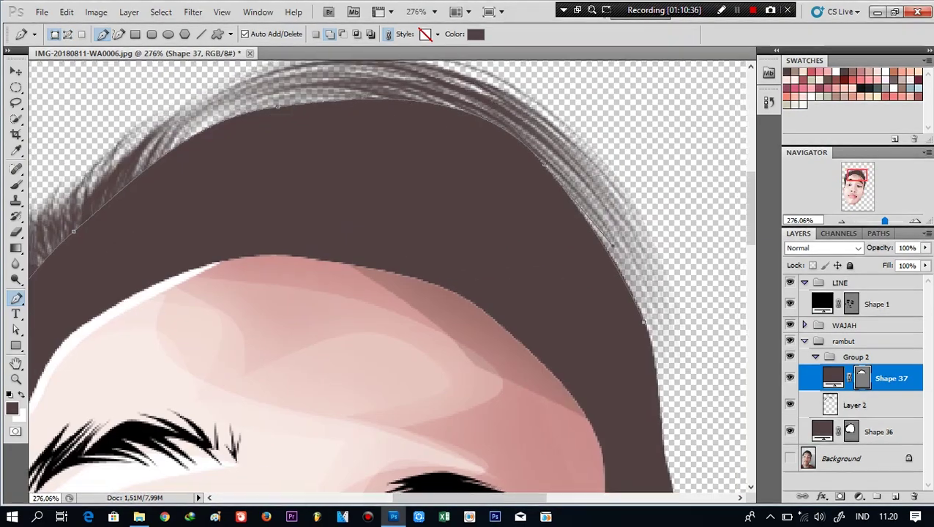
pyautogui.moveTo(334, 197); pyautogui.dragTo(427, 156)
# Pan around the new hairline shape and check its path options
pyautogui.scroll(-2, 388, 220)
pyautogui.scroll(-5, 388, 220)
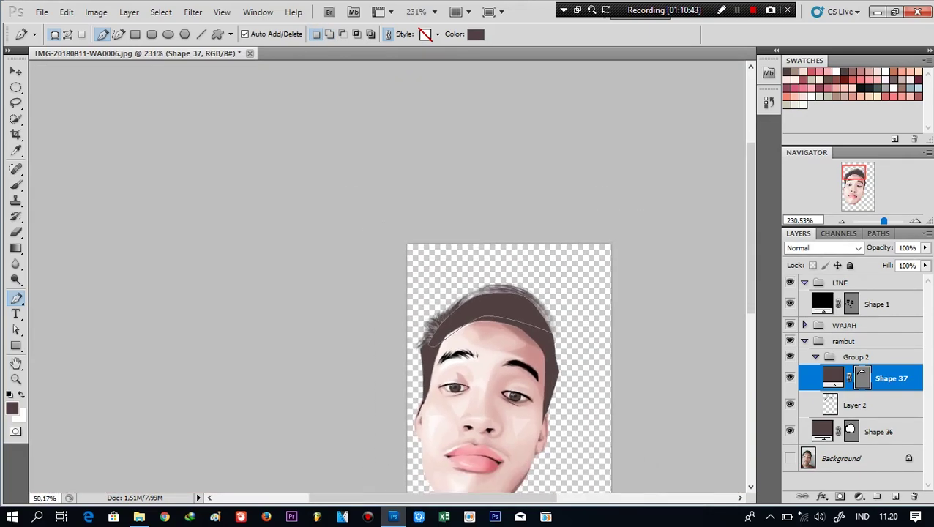
pyautogui.scroll(6, 388, 220)
pyautogui.scroll(1, 388, 219)
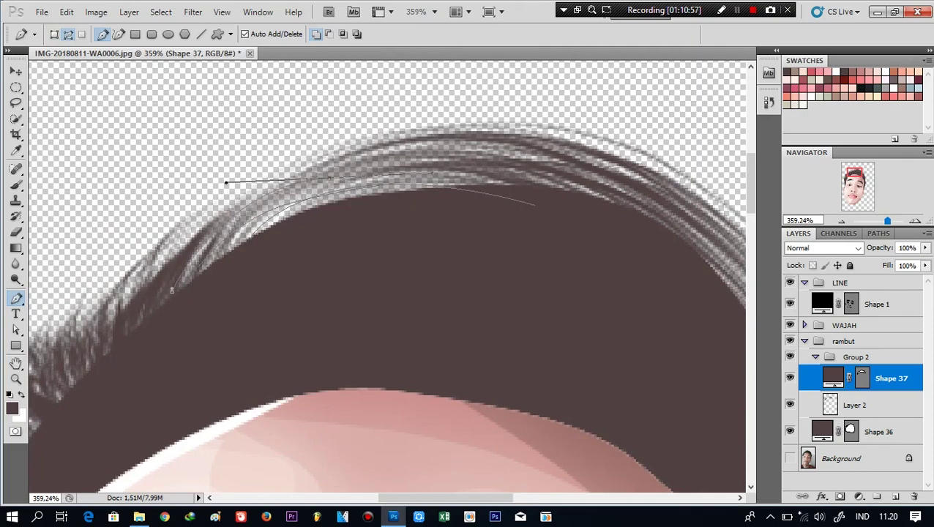
pyautogui.scroll(-1, 274, 217)
pyautogui.hscroll(2, 439, 307)
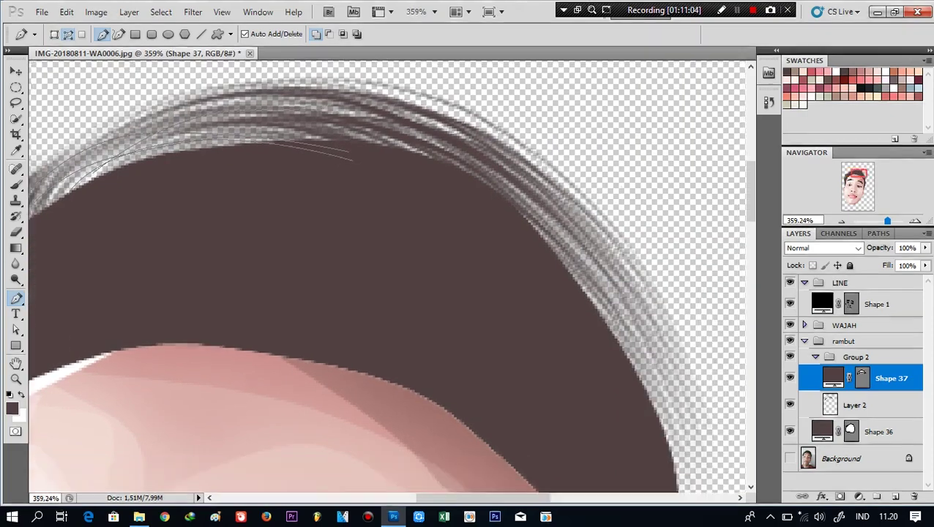
pyautogui.hscroll(2, 583, 396)
pyautogui.scroll(-5, 279, 245)
pyautogui.rightClick(280, 244)
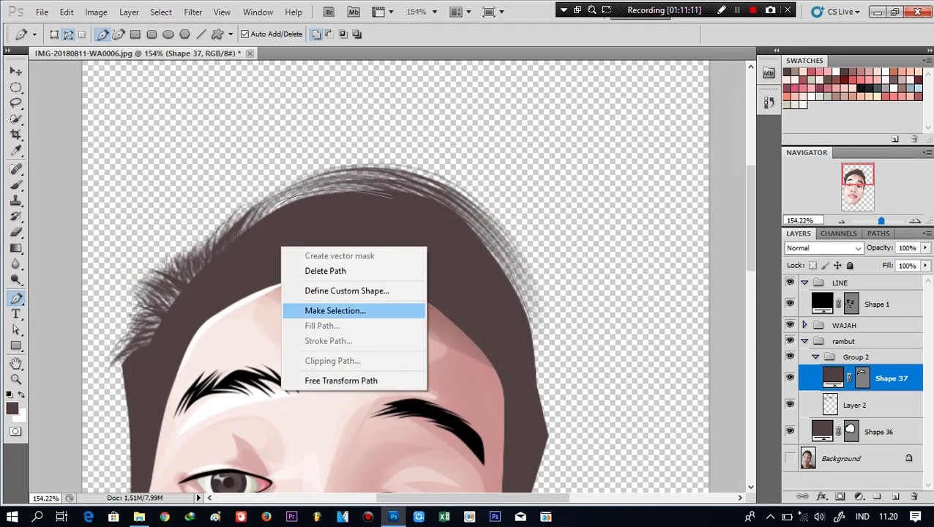
pyautogui.press('Escape')
pyautogui.rightClick(394, 228)
pyautogui.press('Escape')
# On Layer 2, brush-stroke the first strand path
pyautogui.click(856, 405)
pyautogui.rightClick(512, 267)
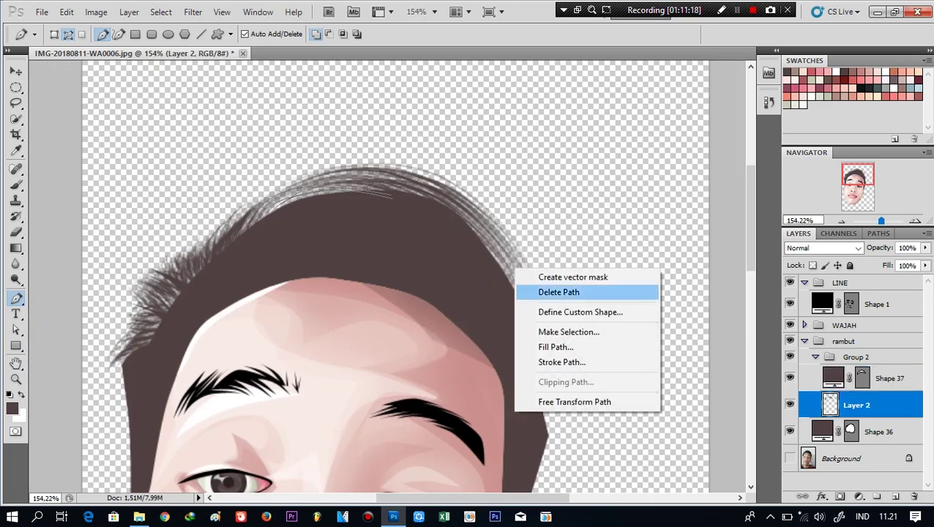
pyautogui.press('Escape')
pyautogui.rightClick(403, 217)
pyautogui.click(451, 313)
pyautogui.press('Return')
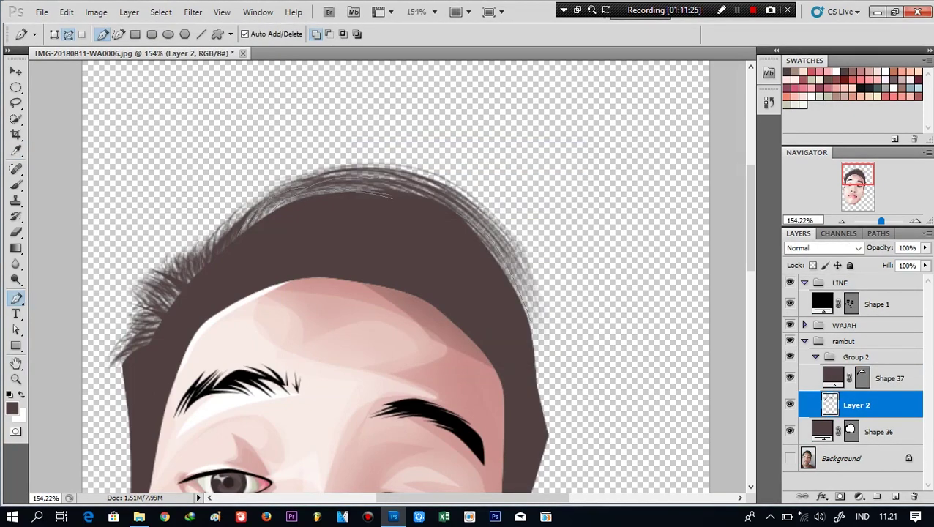
pyautogui.scroll(2, 278, 249)
pyautogui.scroll(3, 279, 249)
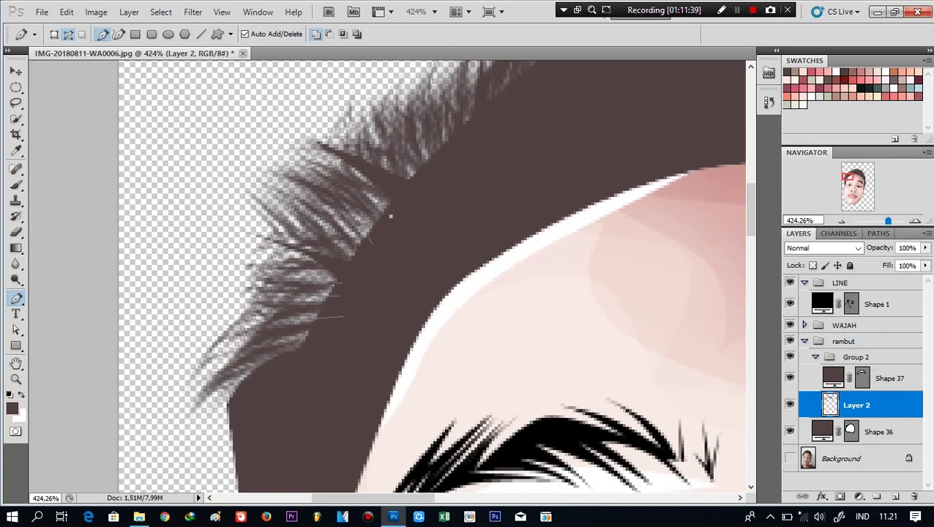
# Brush-stroke three more strand paths across the top of the hair
pyautogui.rightClick(468, 173)
pyautogui.click(515, 266)
pyautogui.rightClick(447, 198)
pyautogui.click(493, 291)
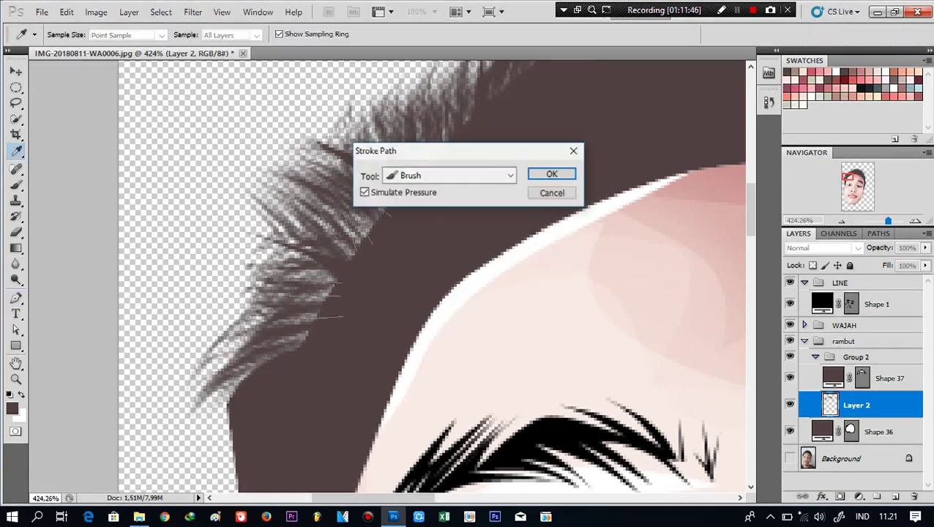
pyautogui.press('Return')
pyautogui.rightClick(438, 235)
pyautogui.click(485, 327)
pyautogui.press('Return')
# Stroke strand paths along the left fringe with the Brush
pyautogui.rightClick(417, 210)
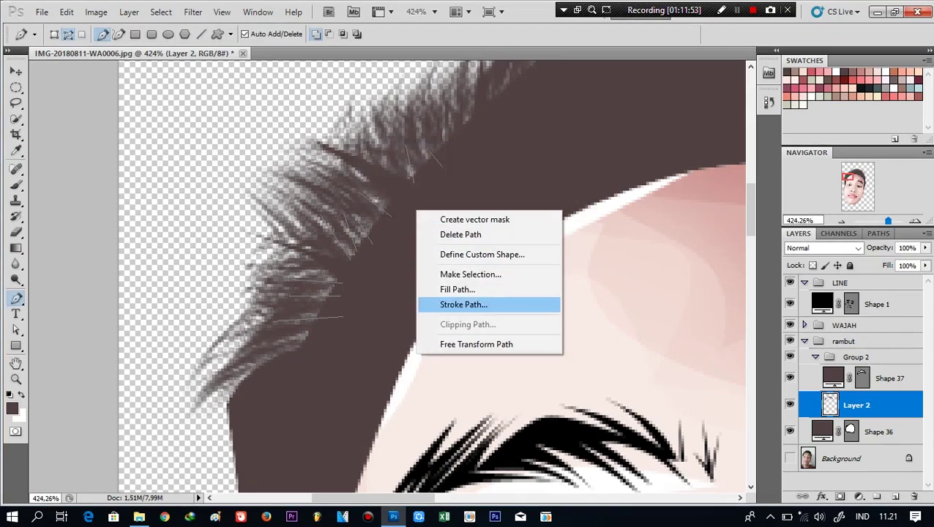
pyautogui.scroll(-2, 432, 271)
pyautogui.scroll(-3, 219, 256)
pyautogui.scroll(3, 219, 256)
pyautogui.rightClick(207, 258)
pyautogui.click(252, 351)
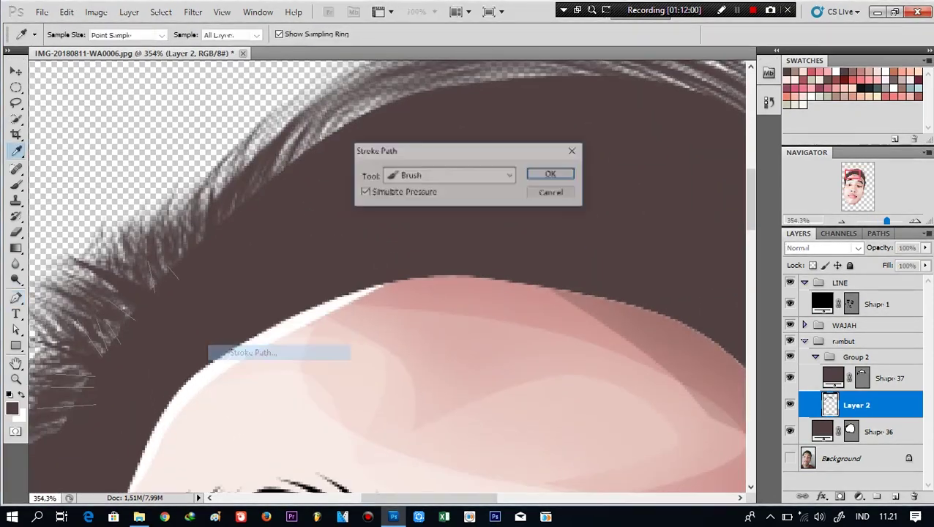
pyautogui.press('Return')
pyautogui.rightClick(208, 227)
pyautogui.click(242, 323)
# Cancel the accidental Fill Path dialog and finish stroking the fringe strand
pyautogui.rightClick(192, 271)
pyautogui.click(219, 351)
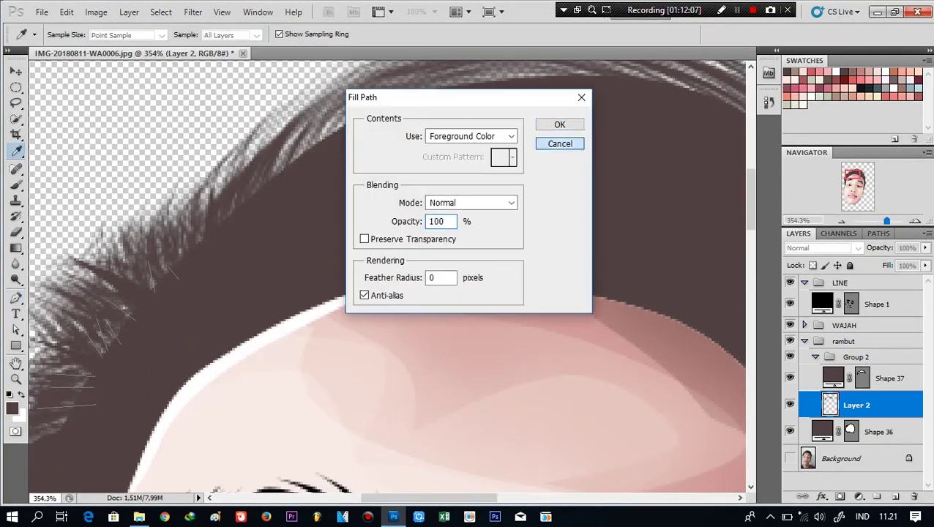
pyautogui.rightClick(245, 250)
pyautogui.click(274, 346)
pyautogui.press('Return')
pyautogui.rightClick(130, 325)
pyautogui.press('Escape')
pyautogui.press('p')
# Brush-stroke several new strand paths across the crown
pyautogui.scroll(-3, 388, 274)
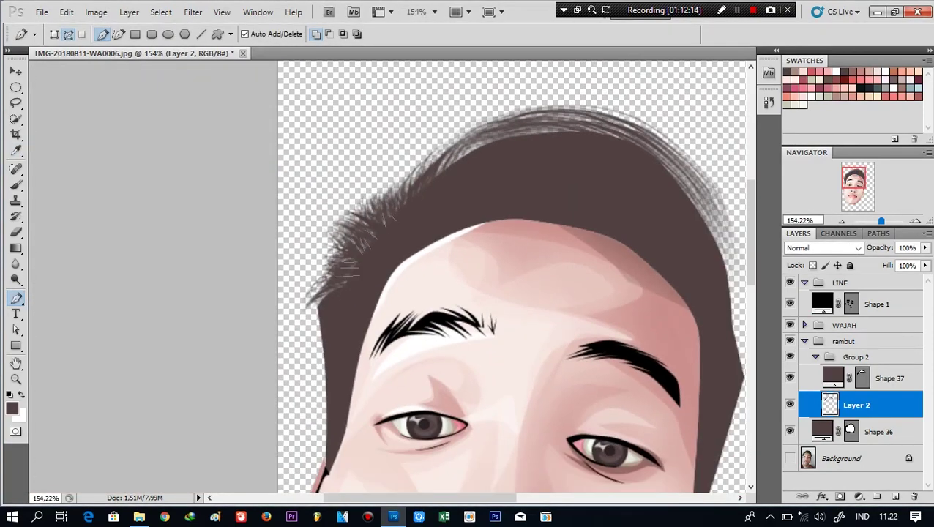
pyautogui.scroll(-2, 564, 278)
pyautogui.scroll(-2, 564, 279)
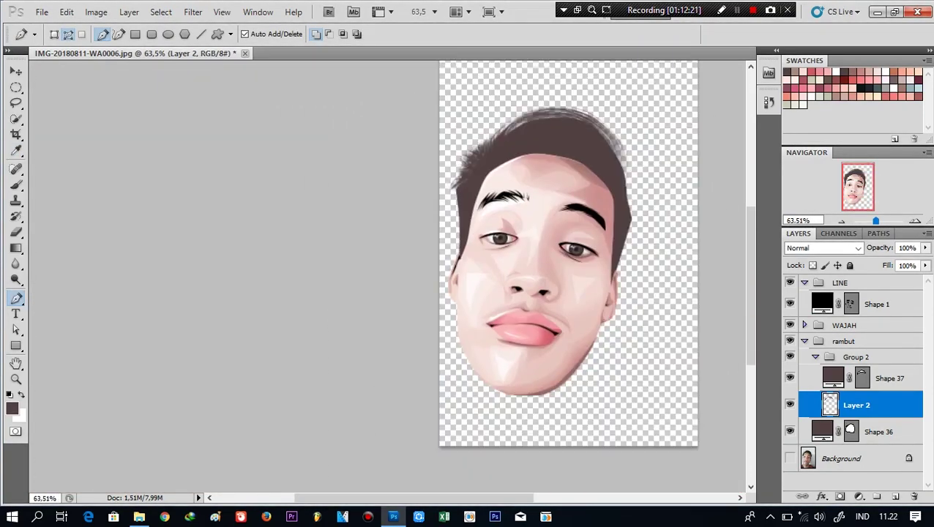
pyautogui.scroll(5, 578, 180)
pyautogui.scroll(4, 578, 179)
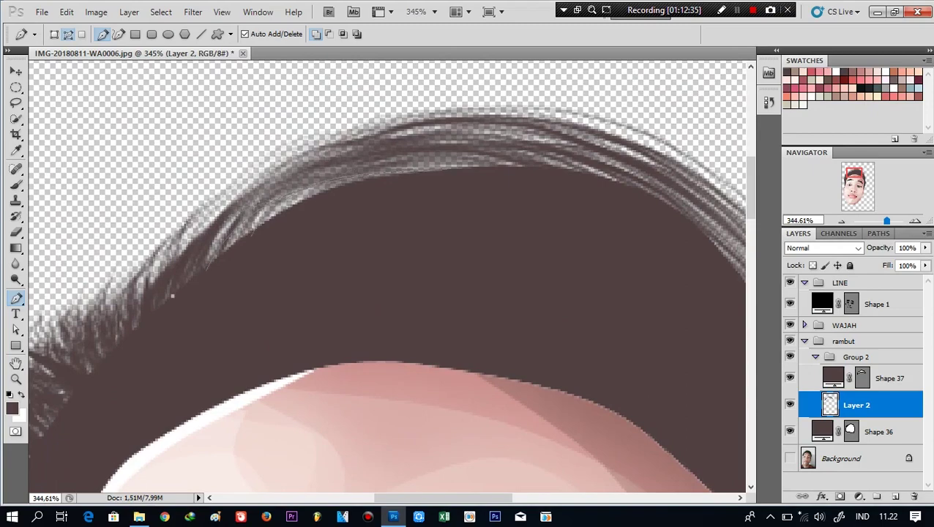
pyautogui.rightClick(334, 208)
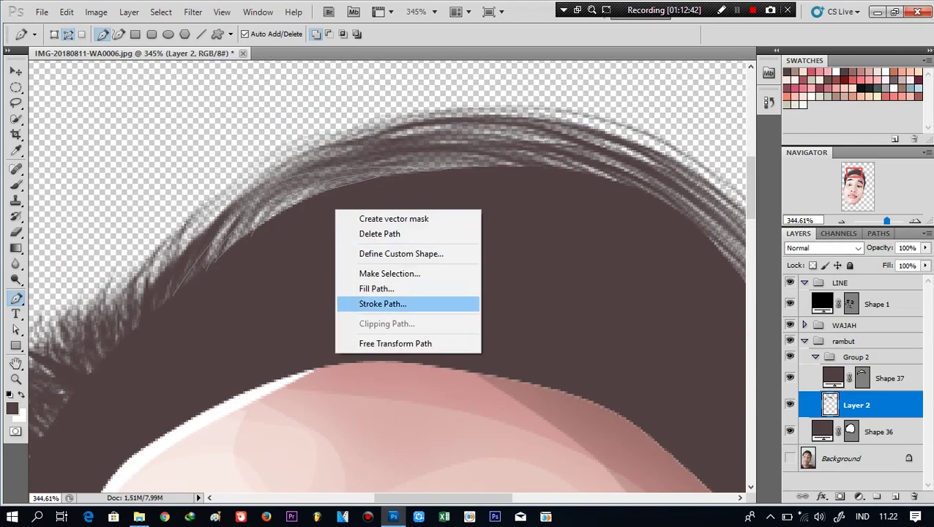
pyautogui.click(366, 302)
pyautogui.rightClick(374, 198)
pyautogui.click(406, 292)
pyautogui.press('Return')
pyautogui.rightClick(319, 245)
pyautogui.click(366, 339)
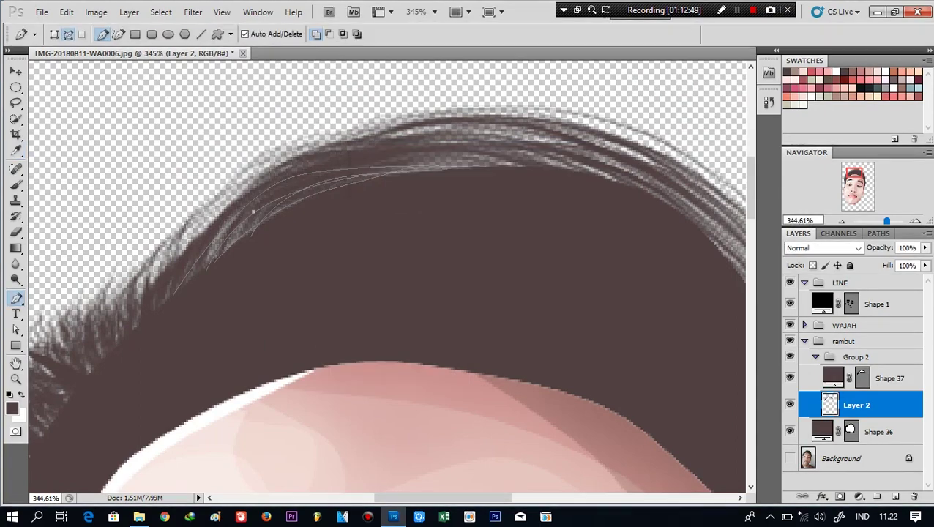
# Stroke extra hair strands along the top right edge of the hair
pyautogui.scroll(-3, 366, 339)
pyautogui.scroll(5, 452, 161)
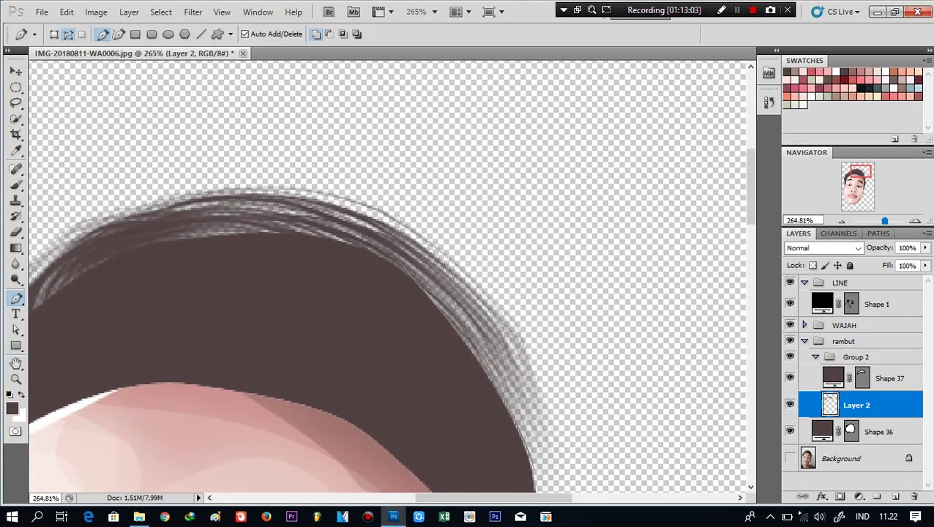
pyautogui.rightClick(427, 339)
pyautogui.click(454, 438)
pyautogui.press('Return')
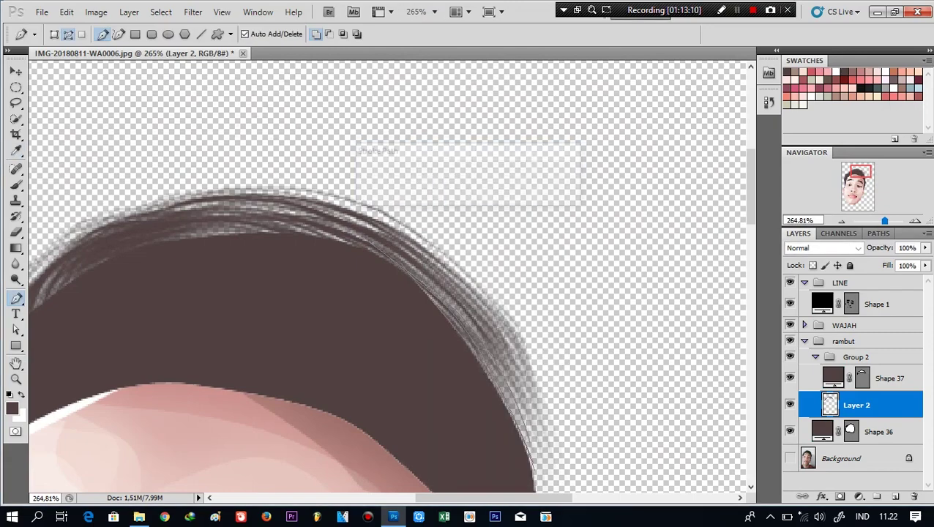
pyautogui.rightClick(423, 355)
pyautogui.click(450, 452)
pyautogui.press('Return')
pyautogui.scroll(-1, 388, 279)
# Add a new empty Layer 3 above Shape 37, hiding the hair layers to view the photo
pyautogui.click(790, 458)
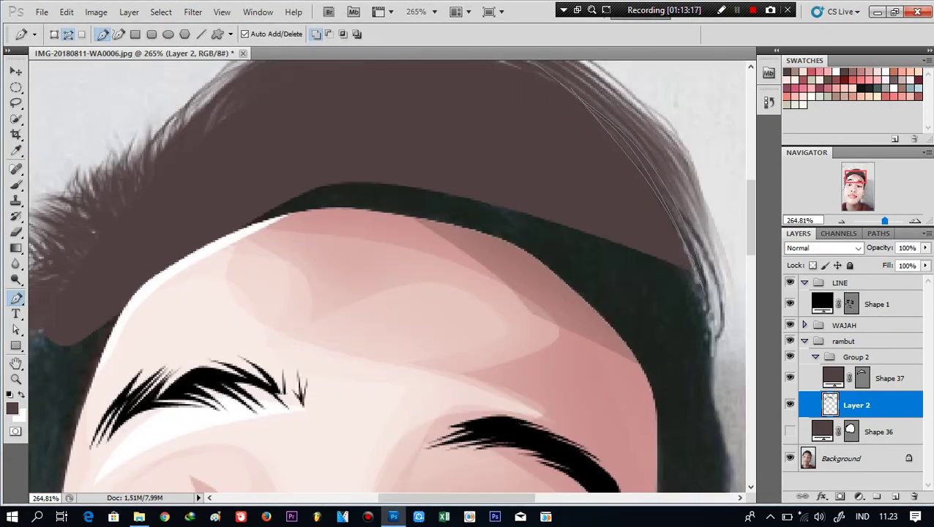
pyautogui.moveTo(790, 379); pyautogui.dragTo(790, 432)
pyautogui.scroll(-2, 538, 139)
pyautogui.moveTo(790, 378); pyautogui.dragTo(789, 432)
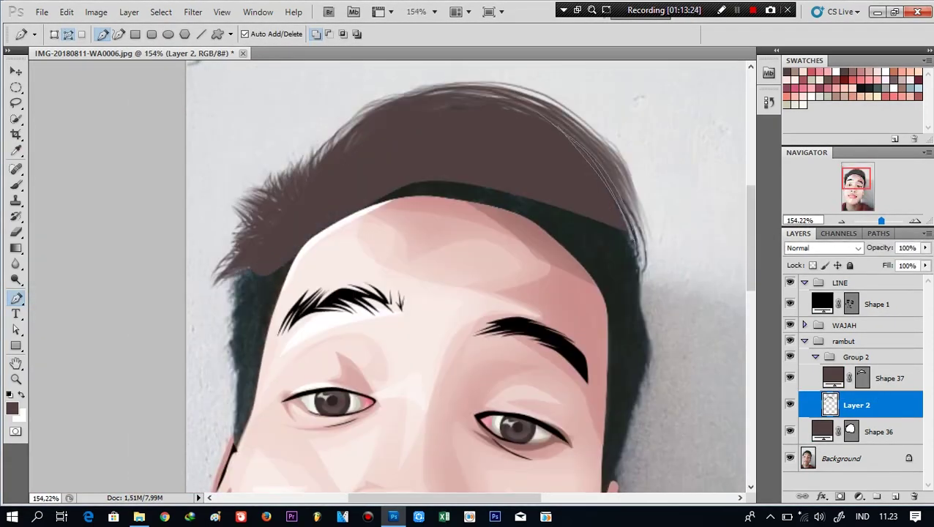
pyautogui.click(894, 496)
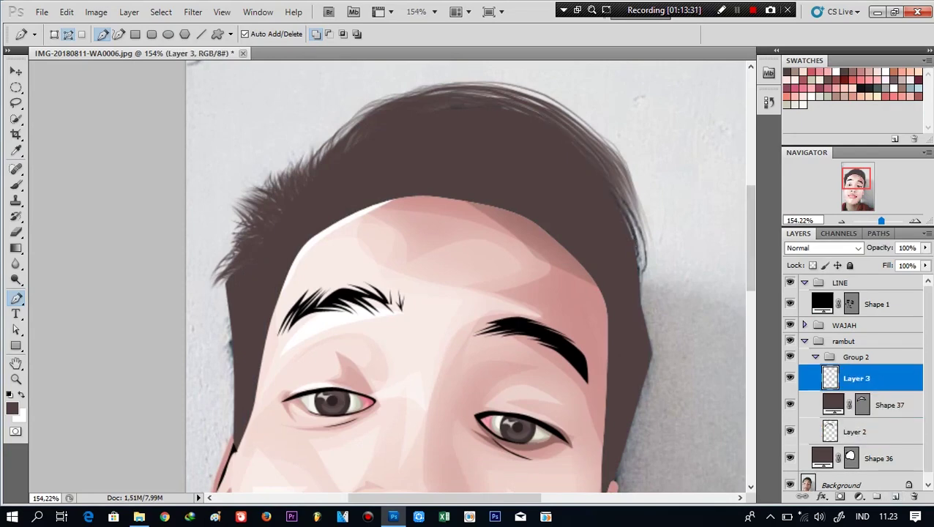
pyautogui.moveTo(790, 405); pyautogui.dragTo(790, 458)
# Sample a pink skin colour from the face and start curved strand paths
pyautogui.press('i')
pyautogui.click(409, 242)
pyautogui.press('p')
pyautogui.scroll(4, 429, 114)
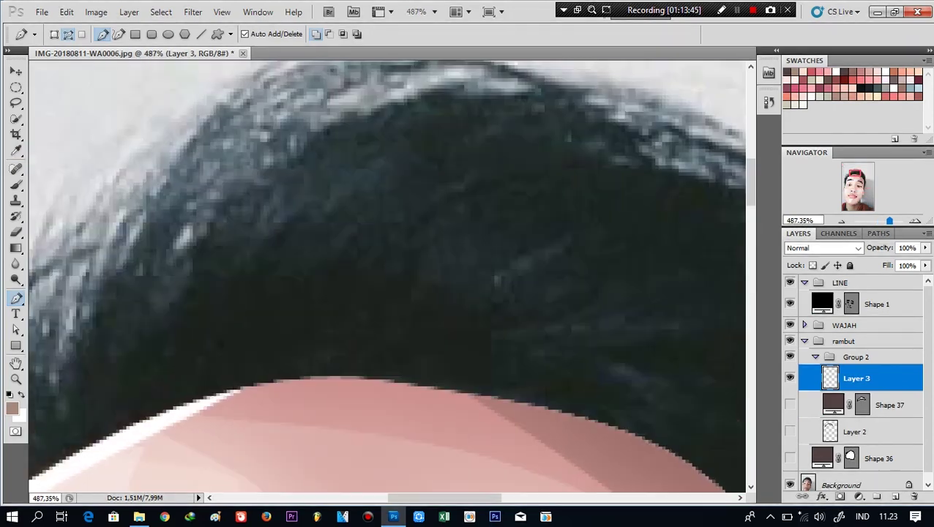
pyautogui.click(176, 310)
pyautogui.moveTo(317, 165)
pyautogui.mouseDown()
pyautogui.moveTo(363, 152)
pyautogui.moveTo(445, 163)
pyautogui.moveTo(348, 109)
pyautogui.mouseUp()
pyautogui.click(450, 148)
# Draw more curved strand paths following the hair flow toward the right
pyautogui.click(256, 263)
pyautogui.click(306, 238)
pyautogui.moveTo(509, 173); pyautogui.dragTo(601, 170)
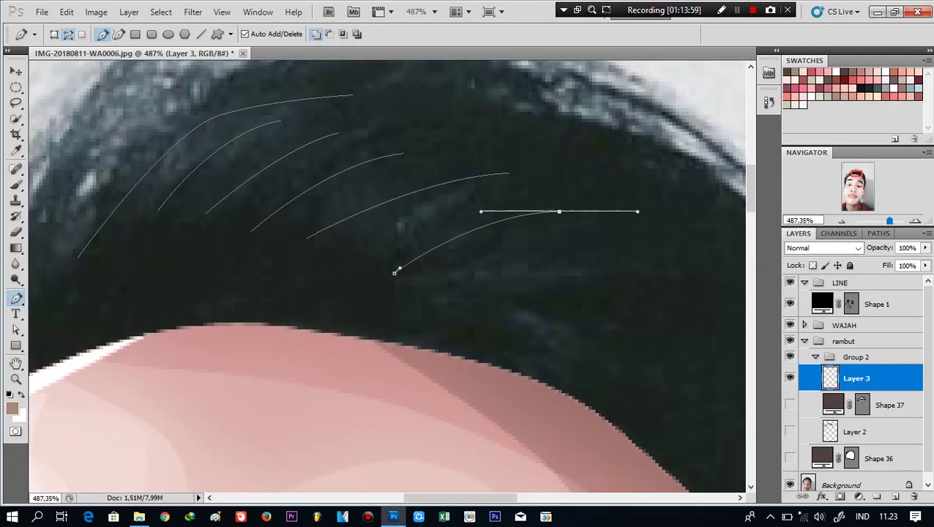
pyautogui.moveTo(374, 303); pyautogui.dragTo(387, 303)
pyautogui.moveTo(558, 329); pyautogui.dragTo(635, 343)
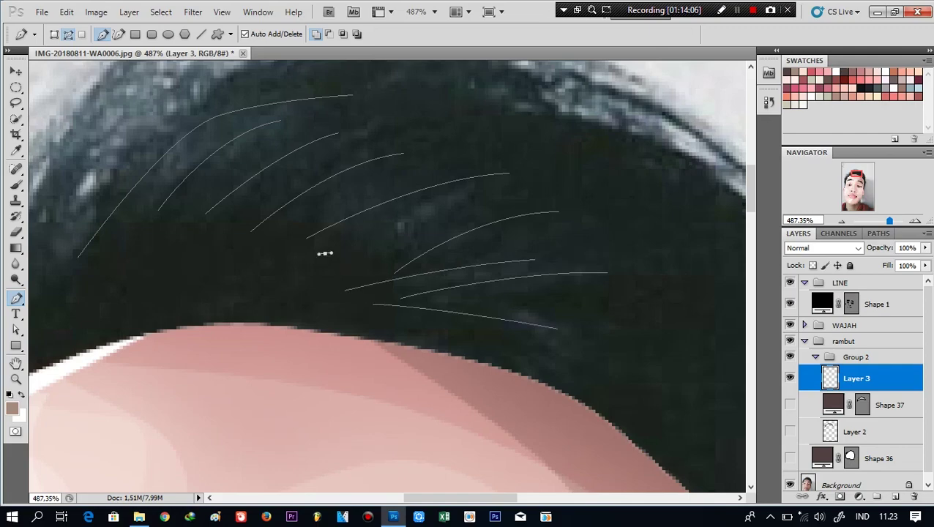
pyautogui.scroll(-5, 323, 254)
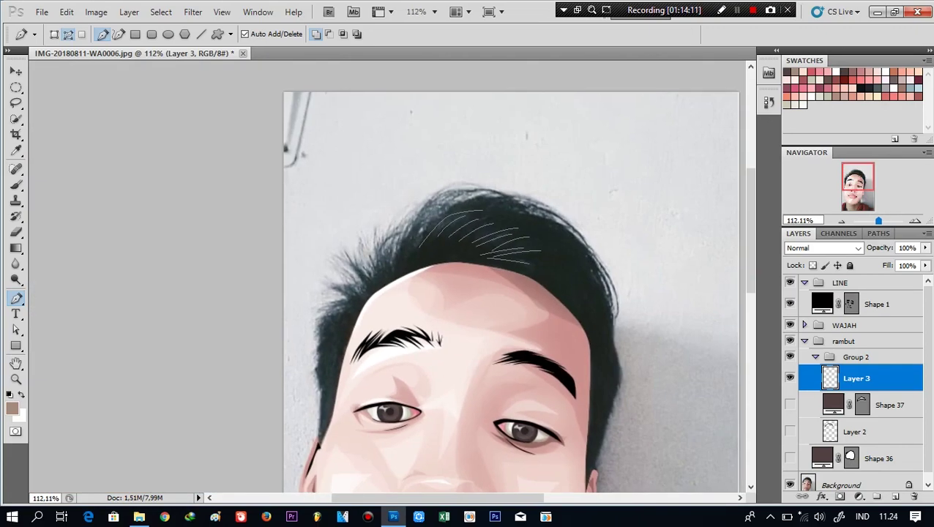
# Stroke the strand paths in skin colour and show the brown hair layers again
pyautogui.rightClick(436, 257)
pyautogui.click(475, 350)
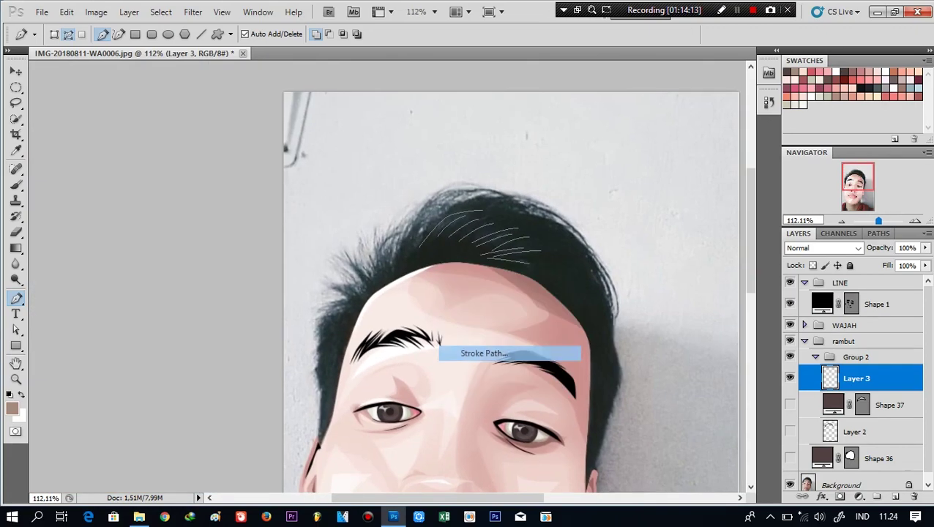
pyautogui.moveTo(790, 405); pyautogui.dragTo(790, 458)
pyautogui.press('v')
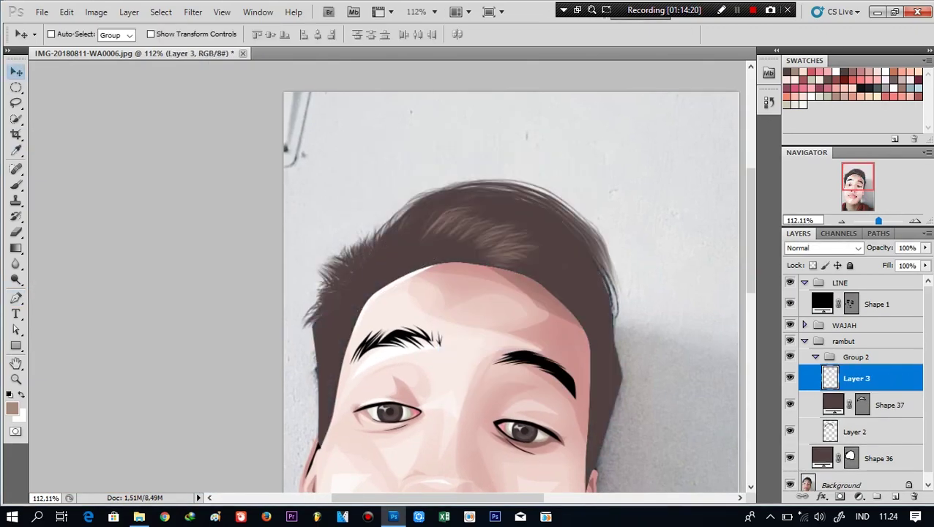
pyautogui.scroll(-3, 388, 293)
pyautogui.scroll(1, 388, 292)
pyautogui.scroll(5, 388, 292)
pyautogui.press('p')
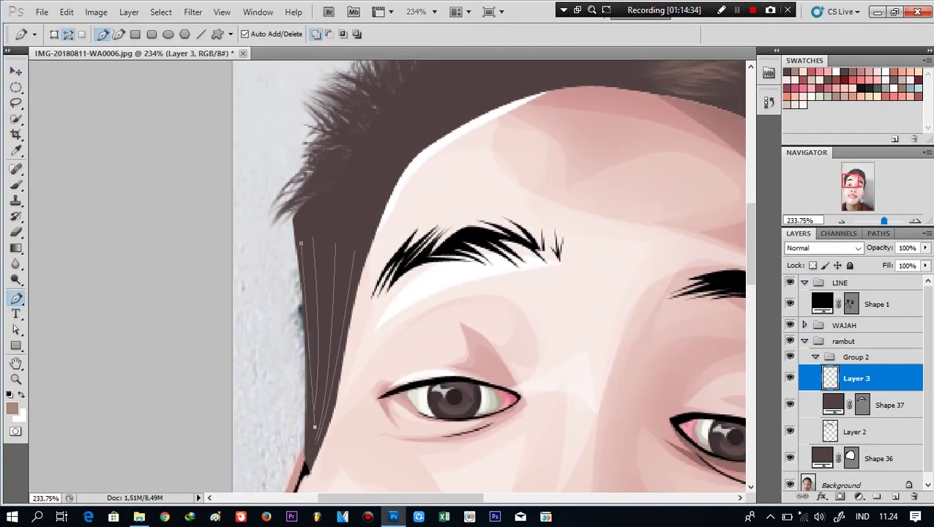
# Stroke the temple strand path onto Layer 3 as light hair lines
pyautogui.rightClick(345, 357)
pyautogui.click(381, 455)
pyautogui.click(548, 173)
pyautogui.scroll(-2, 523, 280)
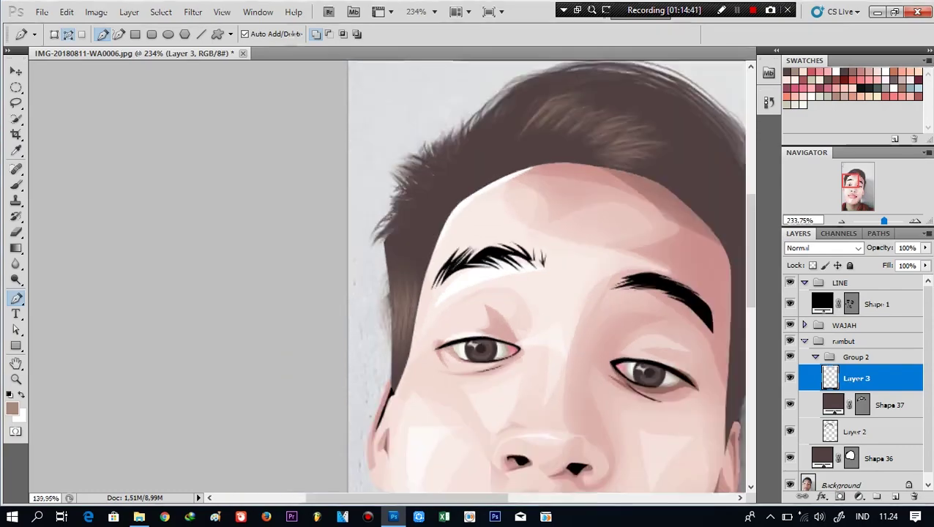
pyautogui.scroll(-2, 439, 183)
pyautogui.scroll(-1, 439, 183)
pyautogui.scroll(5, 439, 183)
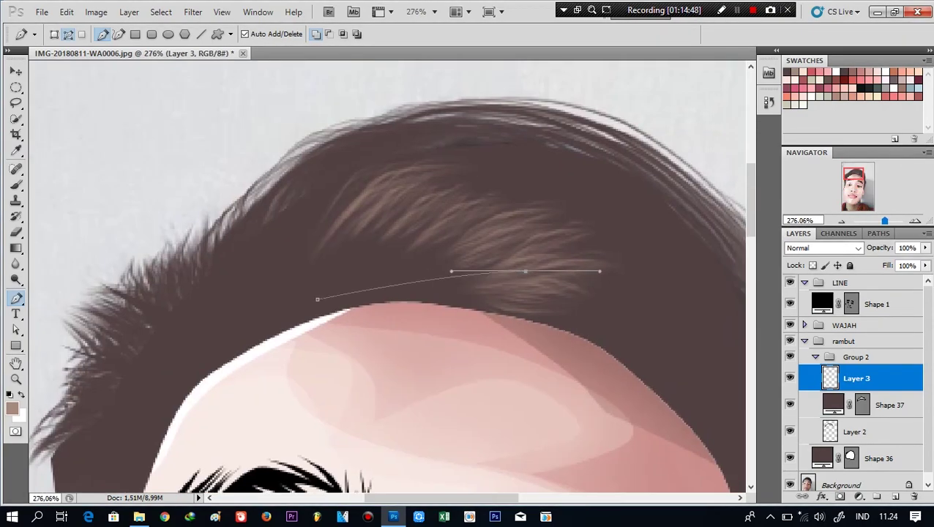
# Draw several more curved Pen strand paths across the top of the hair
pyautogui.moveTo(600, 272); pyautogui.dragTo(622, 283)
pyautogui.click(706, 335)
pyautogui.moveTo(685, 277); pyautogui.dragTo(721, 293)
pyautogui.moveTo(411, 194); pyautogui.dragTo(326, 205)
pyautogui.click(251, 290)
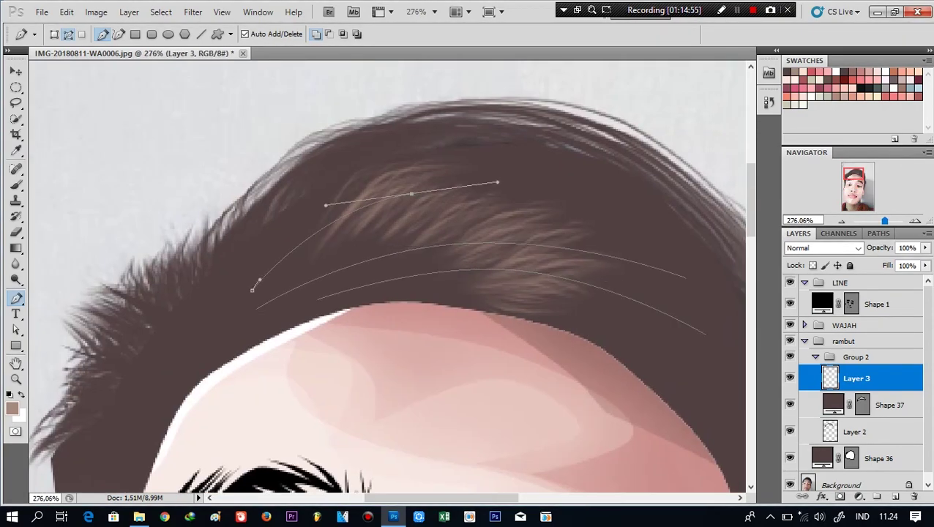
pyautogui.moveTo(477, 169); pyautogui.dragTo(543, 167)
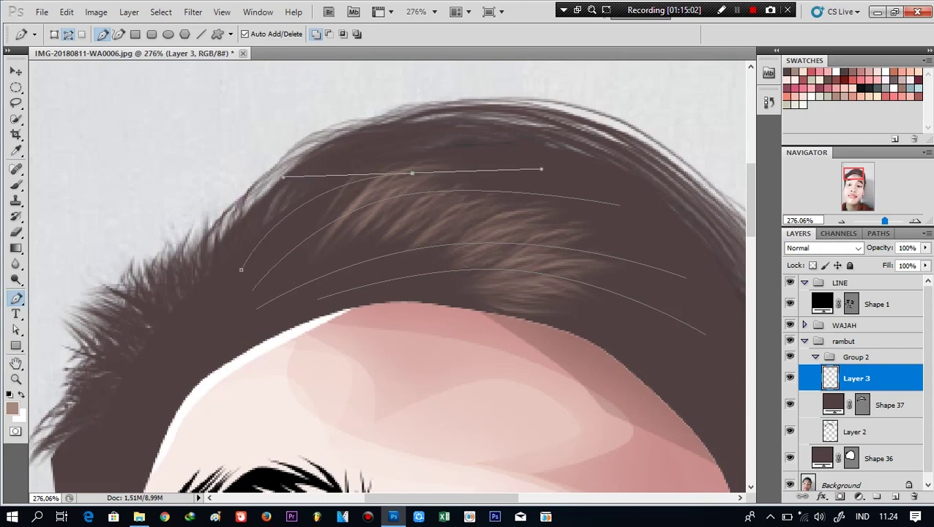
pyautogui.moveTo(477, 221)
pyautogui.mouseDown()
pyautogui.moveTo(404, 189)
pyautogui.moveTo(569, 201)
pyautogui.mouseUp()
pyautogui.press('Escape')
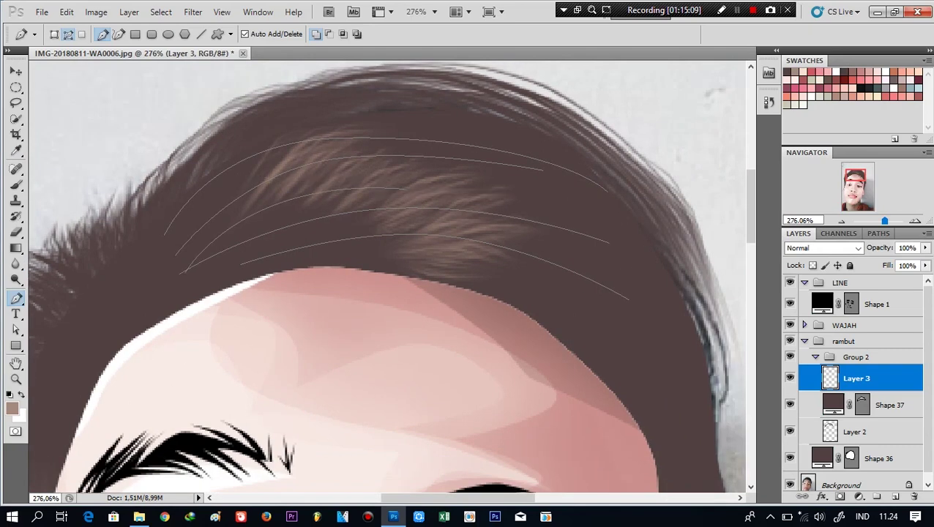
# Draw a long strand arcing from the left temple over the crown and down the right side
pyautogui.click(163, 226)
pyautogui.moveTo(390, 111); pyautogui.dragTo(513, 117)
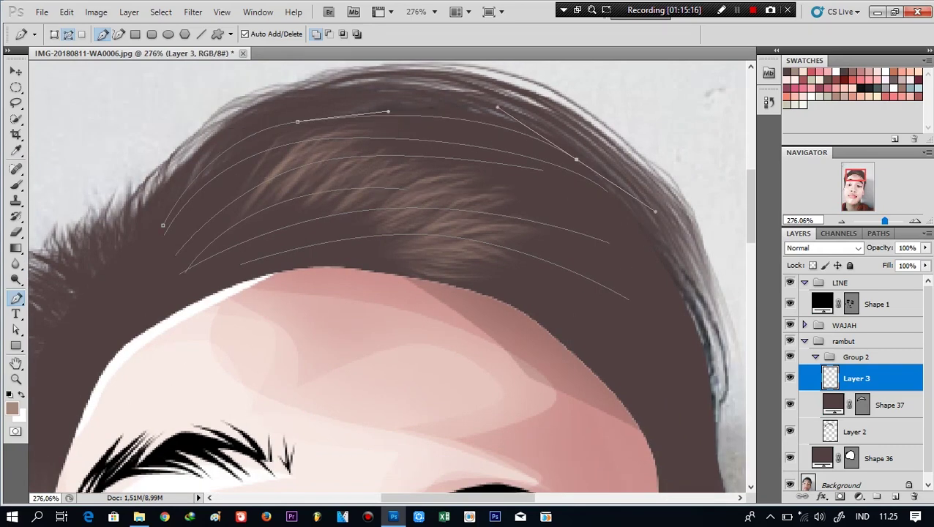
pyautogui.moveTo(707, 338); pyautogui.dragTo(713, 351)
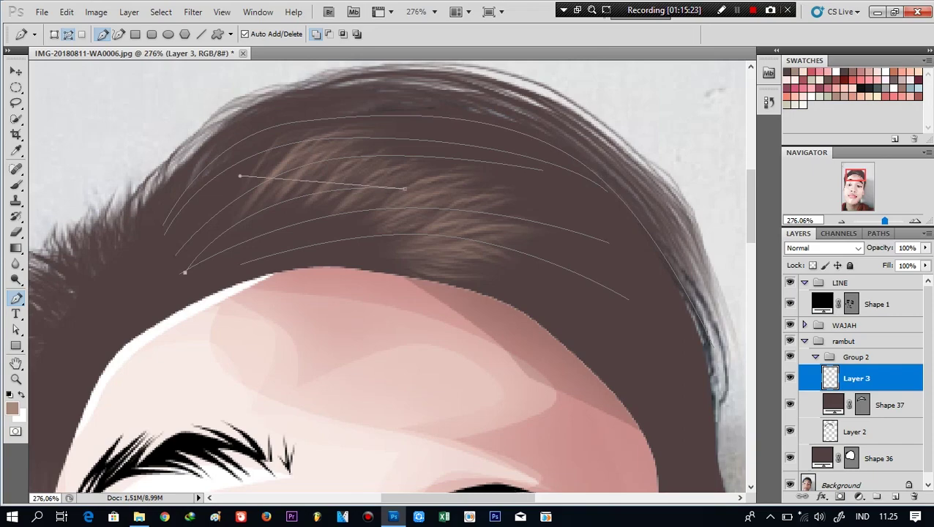
pyautogui.press('Escape')
pyautogui.scroll(-2, 386, 279)
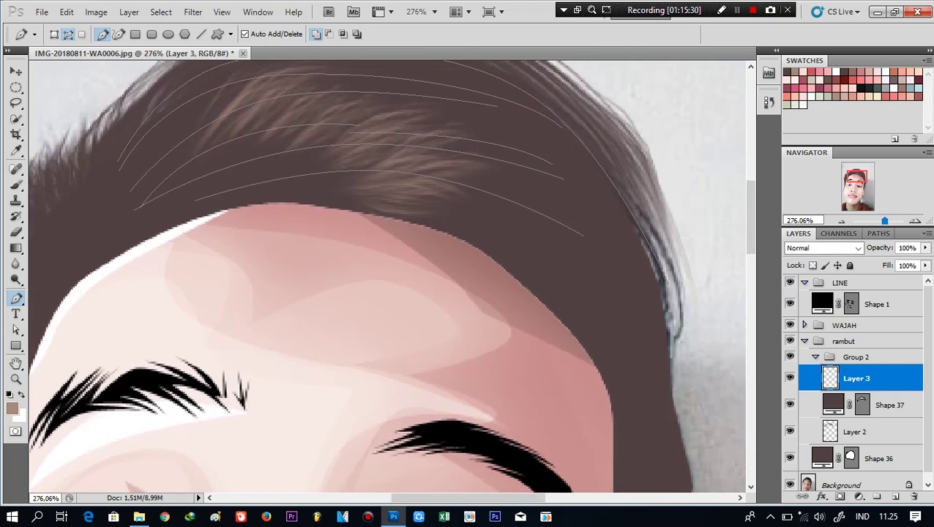
pyautogui.hotkey('ctrl', '-')
# Stroke the new strand paths onto Layer 3 as light hair lines
pyautogui.rightClick(462, 178)
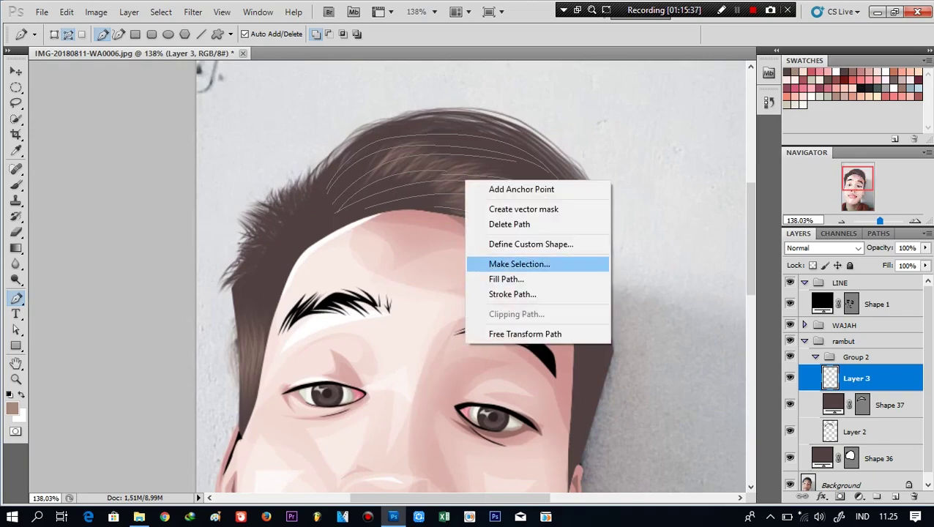
pyautogui.click(522, 303)
pyautogui.click(549, 173)
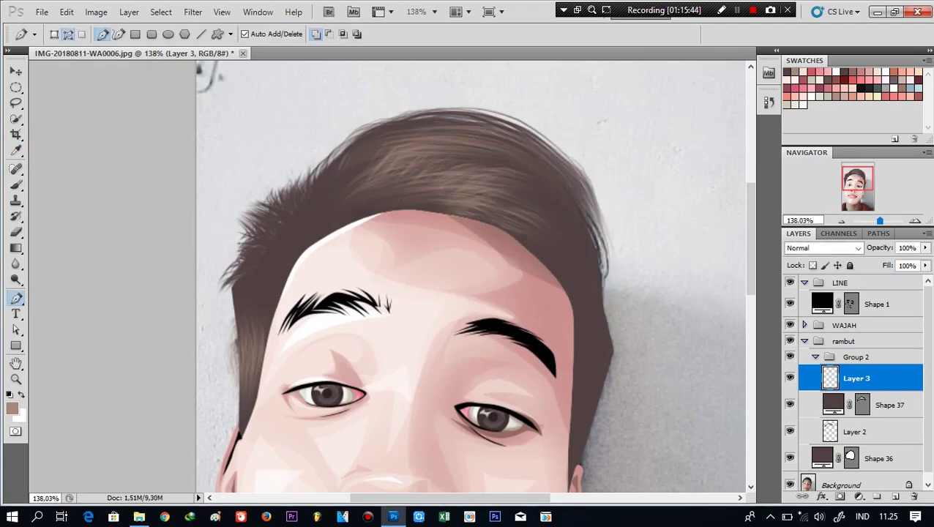
pyautogui.hotkey('ctrl', '0')
pyautogui.moveTo(446, 176); pyautogui.dragTo(578, 241)
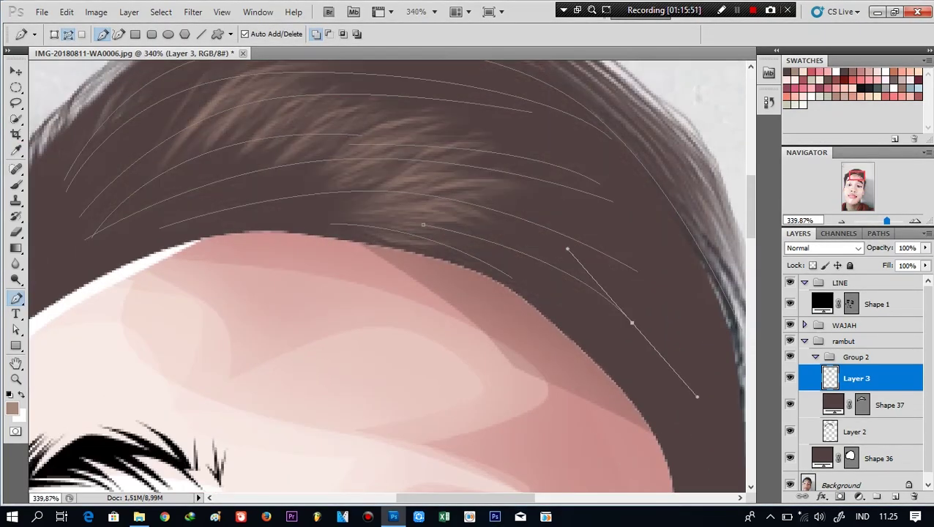
# Create Layer 4 and stroke the strand paths onto it for more crown texture
pyautogui.hotkey('ctrl', 'shift', 'alt', 'n')
pyautogui.press('Return')
pyautogui.hotkey('ctrl', '0')
pyautogui.rightClick(506, 188)
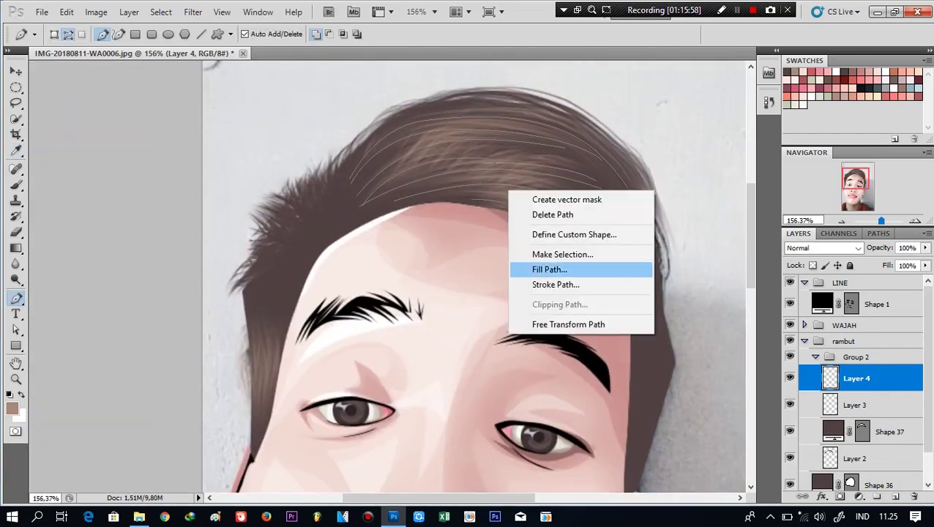
pyautogui.click(564, 288)
pyautogui.click(549, 172)
pyautogui.scroll(-3, 597, 228)
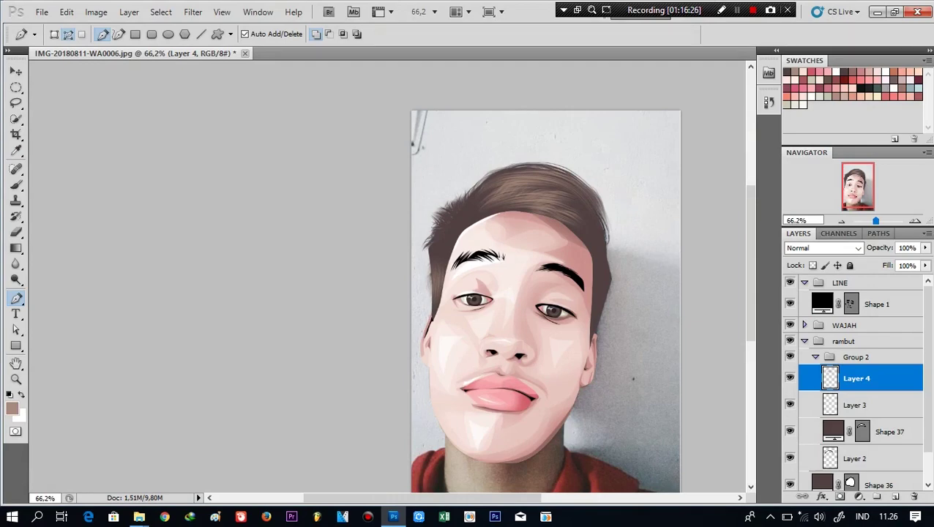
pyautogui.scroll(5, 551, 179)
# Draw a dark brown shading shape layer over the hair and move it above Layer 4
pyautogui.click(55, 34)
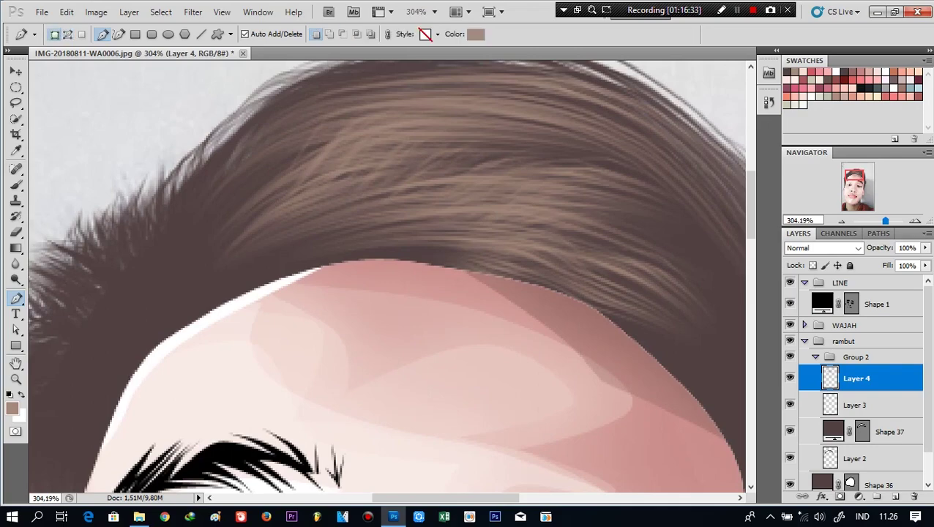
pyautogui.click(369, 251)
pyautogui.click(551, 250)
pyautogui.click(688, 338)
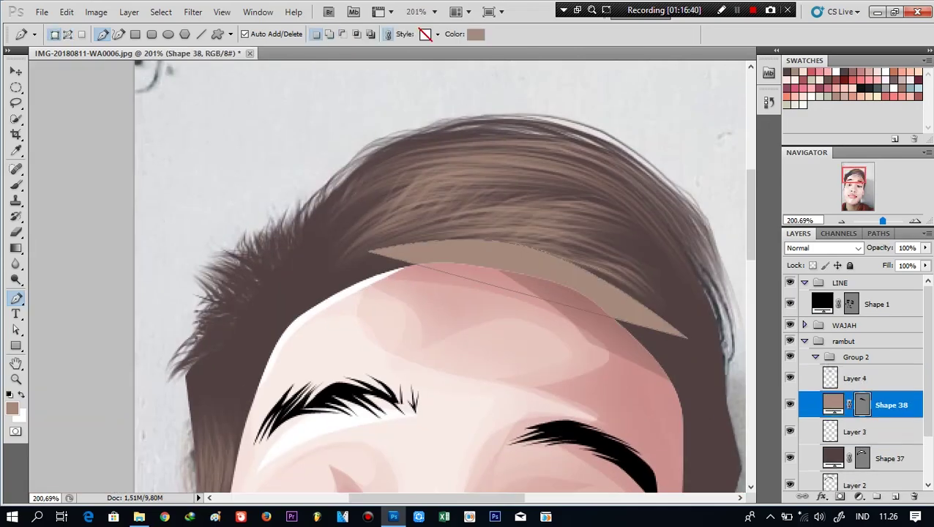
pyautogui.doubleClick(833, 404)
pyautogui.click(851, 221)
pyautogui.hotkey('ctrl', ']')
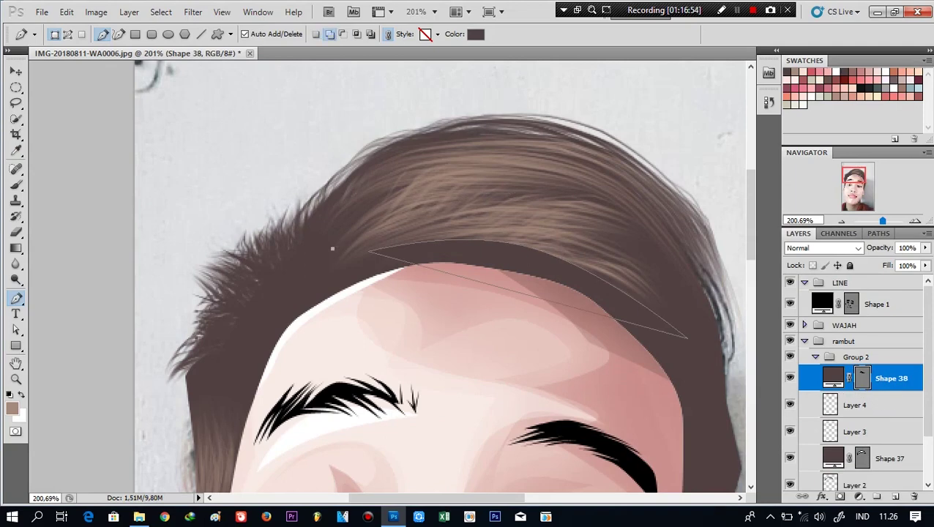
# Extend the dark brown shading shape around the whole hair top
pyautogui.click(617, 179)
pyautogui.click(672, 219)
pyautogui.click(556, 141)
pyautogui.click(343, 140)
pyautogui.click(297, 233)
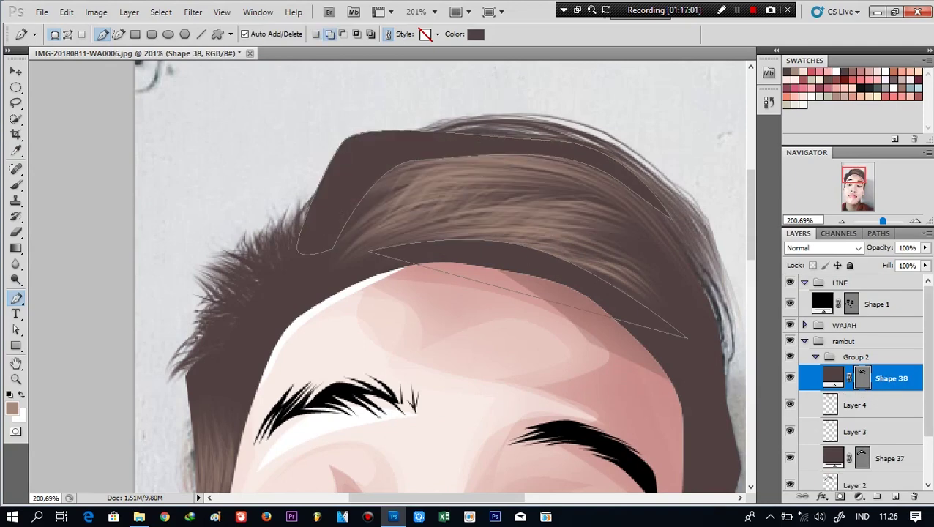
pyautogui.scroll(-2, 857, 381)
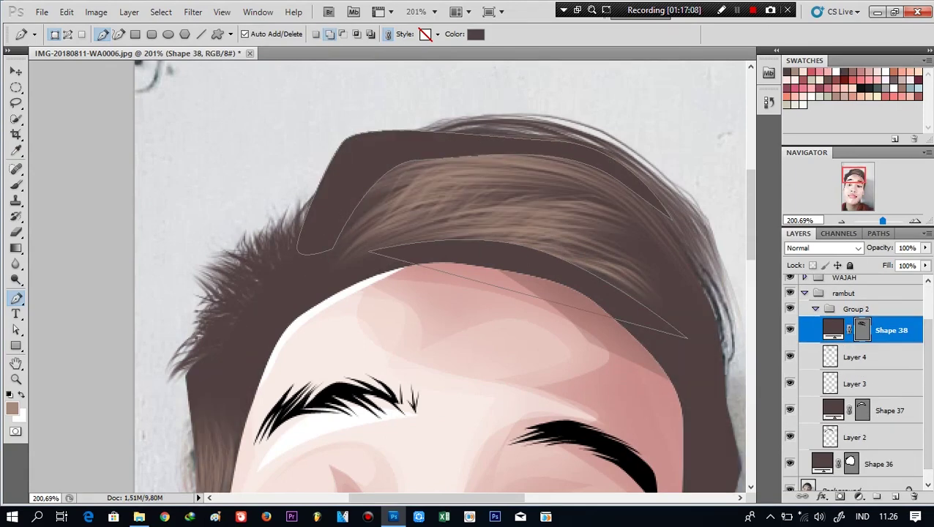
# Mask the shading shape to the hair outline and set its opacity to 35%
pyautogui.keyDown('ctrl'); pyautogui.click(829, 357); pyautogui.keyUp('ctrl')
pyautogui.click(839, 496)
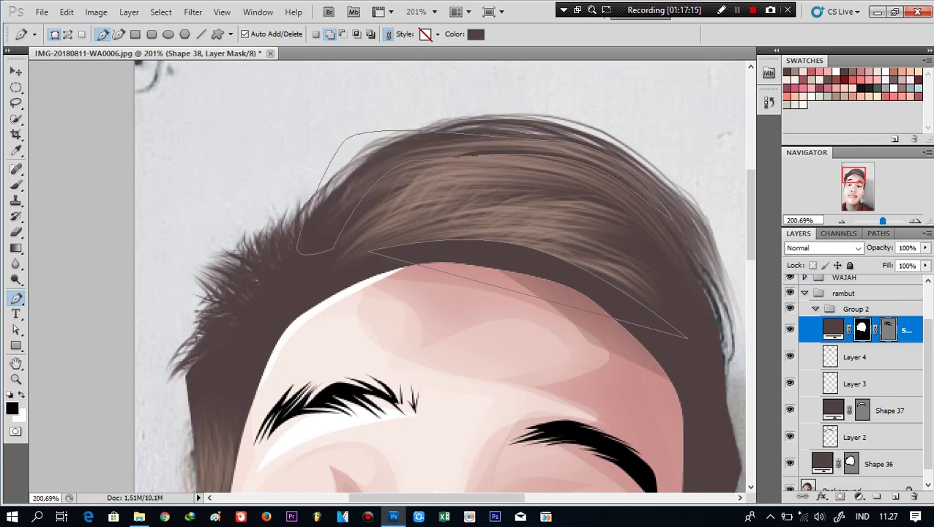
pyautogui.moveTo(925, 247); pyautogui.dragTo(880, 262)
pyautogui.click(855, 357)
pyautogui.click(833, 329)
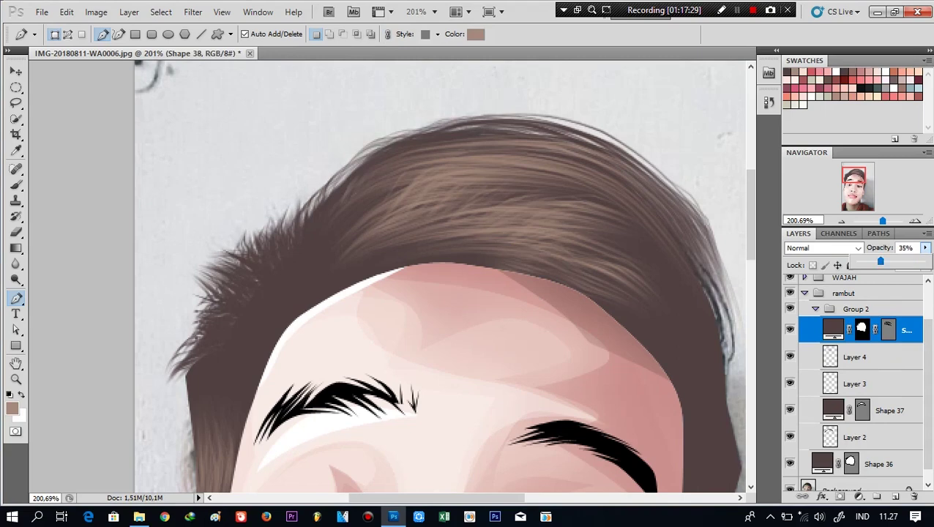
# Reshape the shading curve across the hair and collapse the rambut group
pyautogui.click(888, 329)
pyautogui.moveTo(576, 180); pyautogui.dragTo(645, 194)
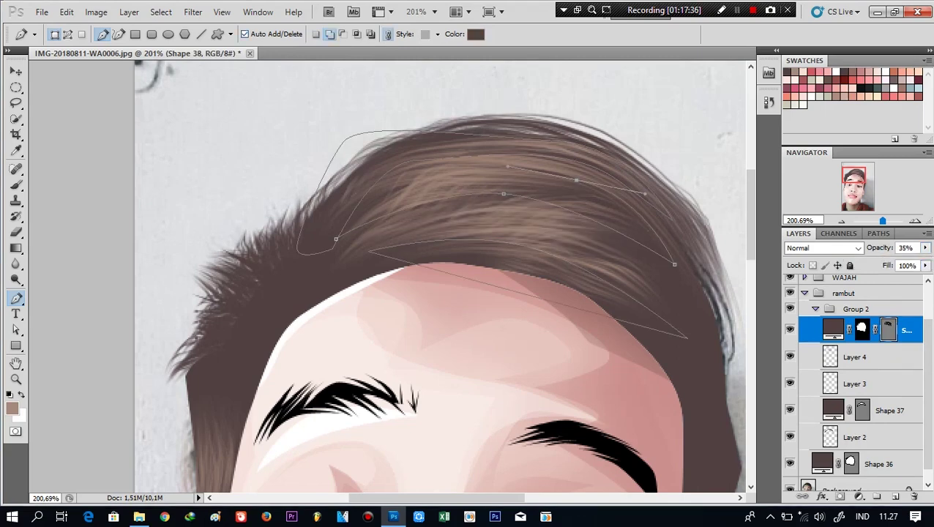
pyautogui.click(854, 357)
pyautogui.moveTo(882, 220); pyautogui.dragTo(875, 220)
pyautogui.click(805, 292)
# Create a new layer group named leher for the neck
pyautogui.click(842, 357)
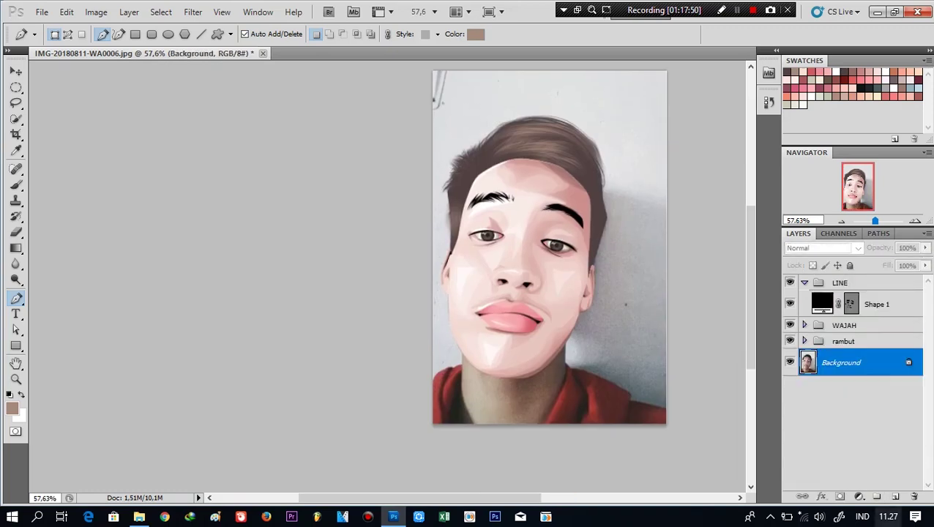
pyautogui.click(876, 496)
pyautogui.write('r')
pyautogui.press('Return')
pyautogui.scroll(2, 469, 410)
pyautogui.scroll(1, 469, 410)
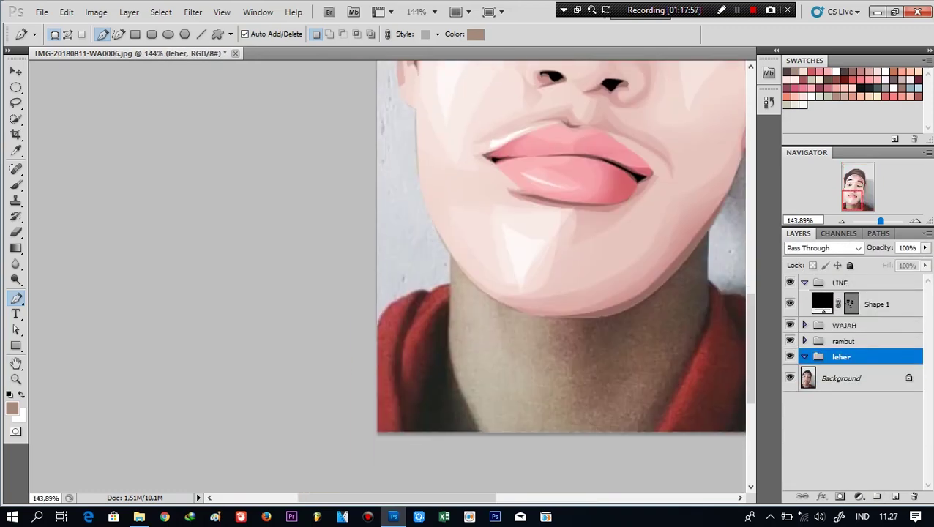
# Draw the neck outline as a shape layer at 100% opacity
pyautogui.click(449, 236)
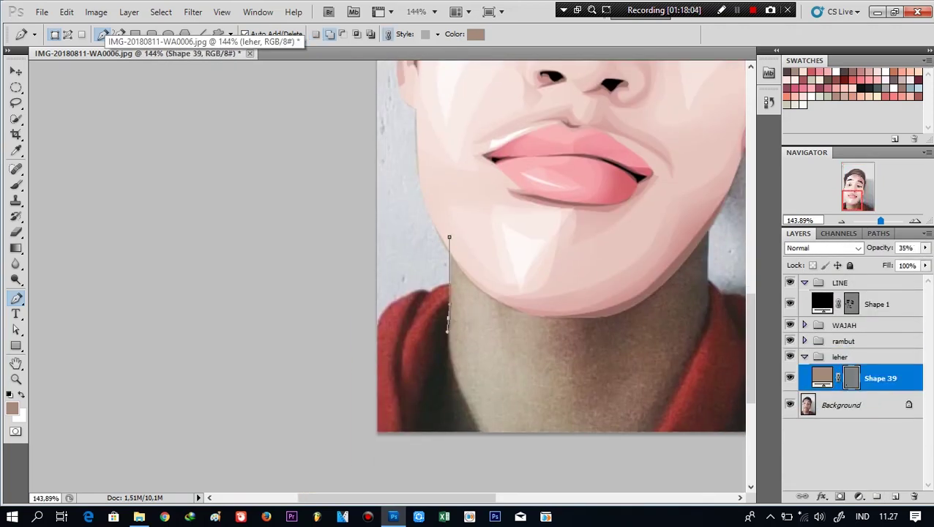
pyautogui.click(428, 372)
pyautogui.click(418, 438)
pyautogui.moveTo(512, 293); pyautogui.dragTo(442, 279)
pyautogui.click(575, 431)
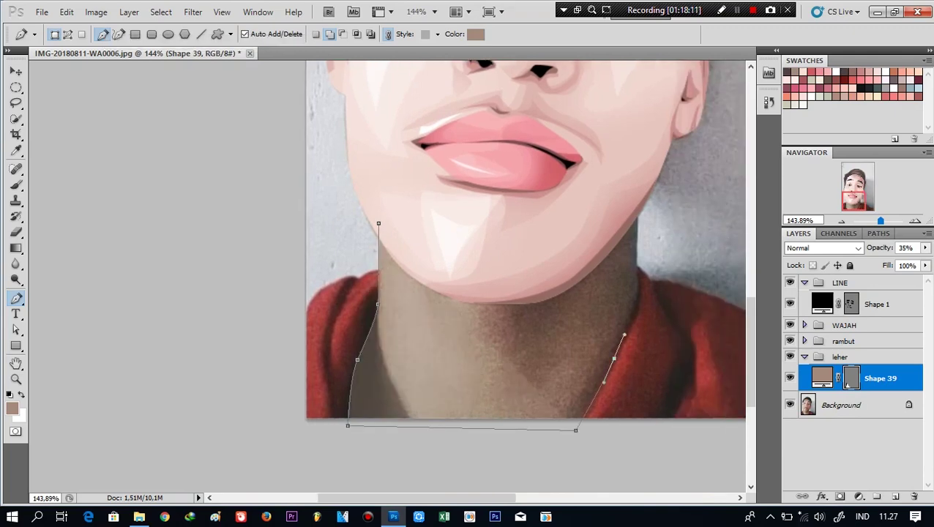
pyautogui.click(613, 358)
pyautogui.click(639, 281)
pyautogui.click(636, 200)
pyautogui.click(379, 223)
pyautogui.press('0')
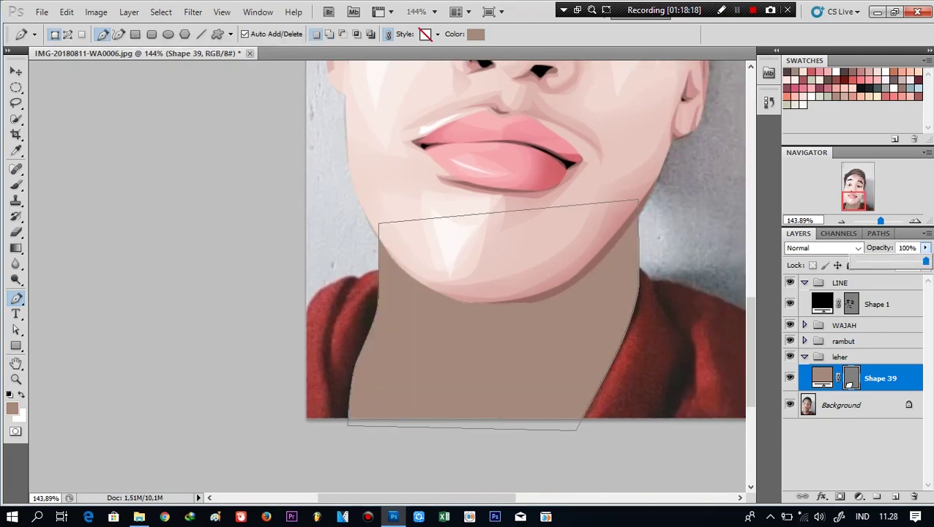
# Give the neck shape a light pink fill sampled from the face, then hide it
pyautogui.doubleClick(822, 378)
pyautogui.click(468, 176)
pyautogui.click(578, 187)
pyautogui.click(855, 223)
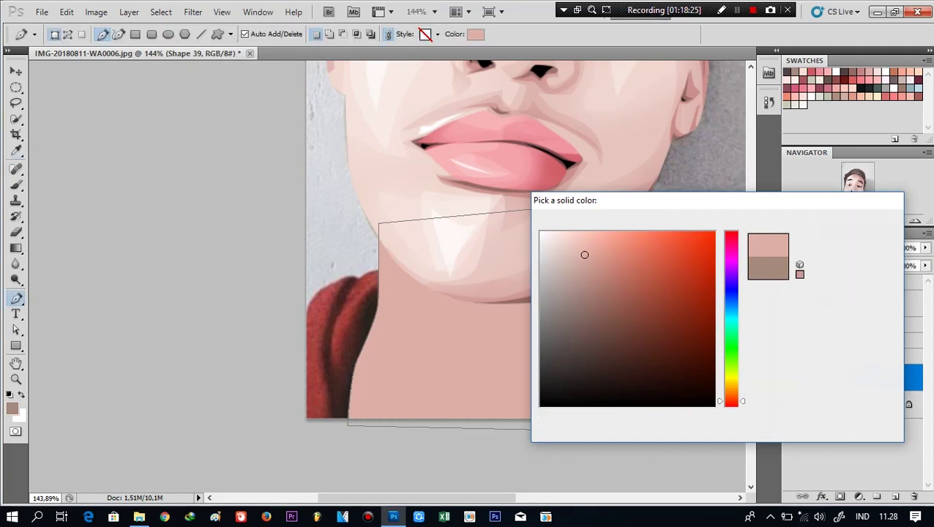
pyautogui.click(789, 377)
pyautogui.doubleClick(822, 378)
pyautogui.click(884, 221)
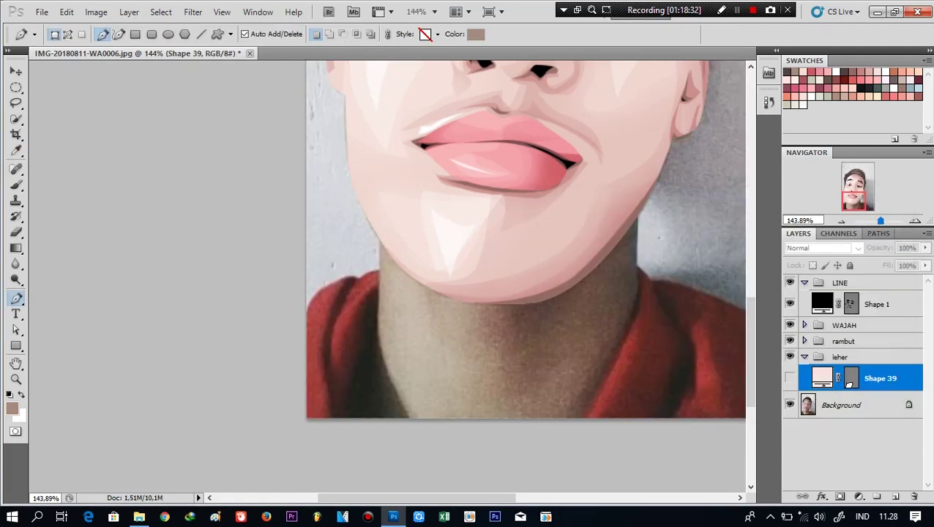
# Mask the leher group to the neck and draw a left neck shadow in brown #946963
pyautogui.keyDown('ctrl'); pyautogui.click(849, 377); pyautogui.keyUp('ctrl')
pyautogui.click(842, 357)
pyautogui.click(839, 496)
pyautogui.click(378, 303)
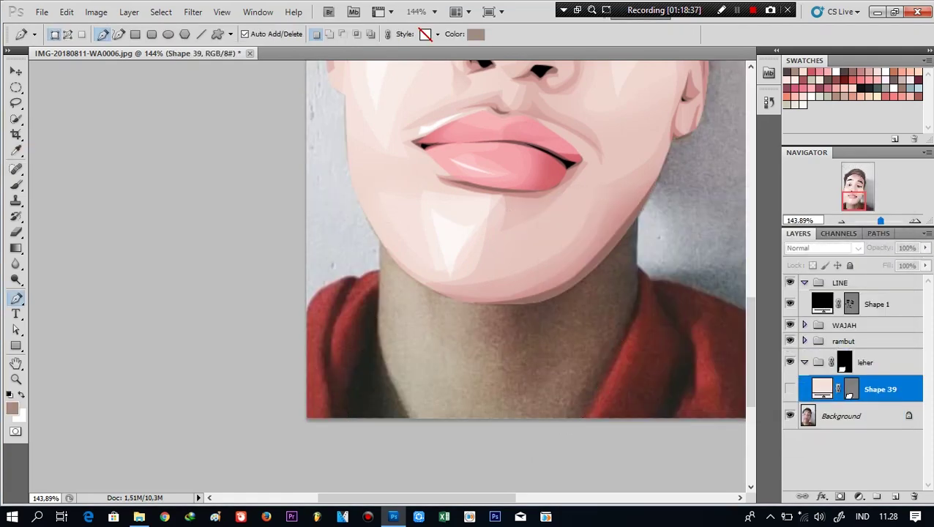
pyautogui.click(313, 439)
pyautogui.click(378, 302)
pyautogui.doubleClick(822, 389)
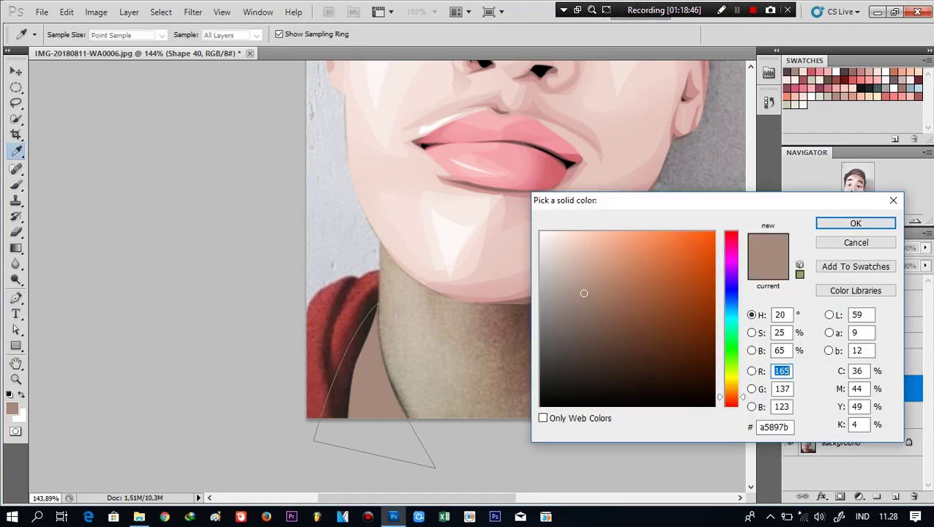
pyautogui.click(597, 305)
pyautogui.click(855, 223)
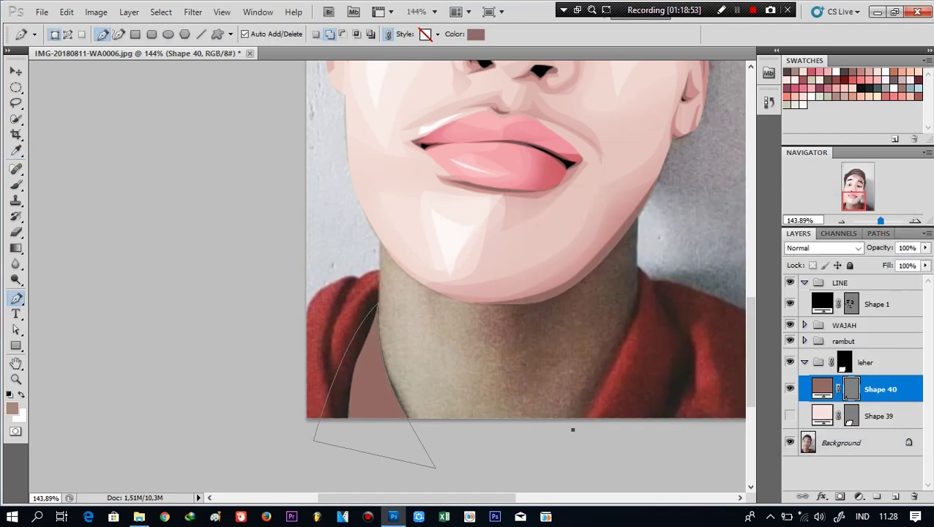
# Extend the brown shadow along the right of the neck and under the chin
pyautogui.moveTo(619, 403); pyautogui.dragTo(587, 432)
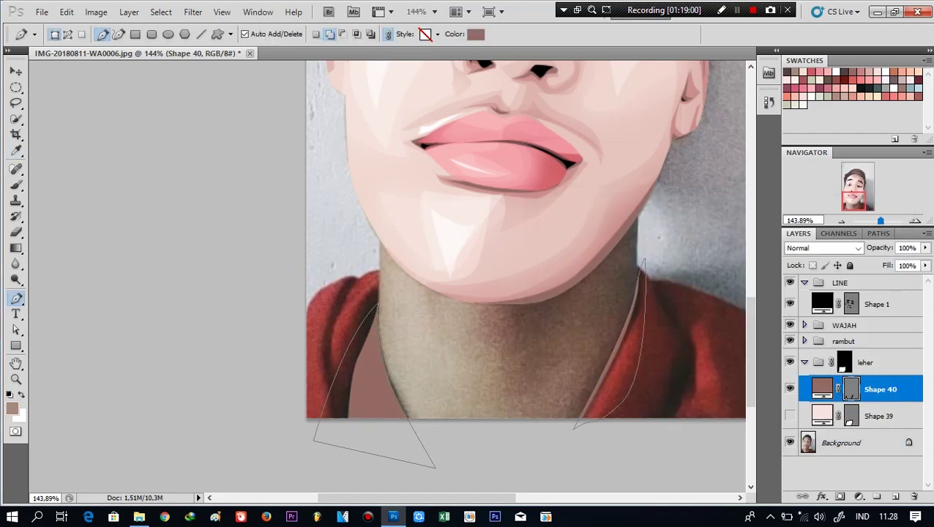
pyautogui.click(512, 296)
pyautogui.moveTo(549, 257); pyautogui.dragTo(567, 258)
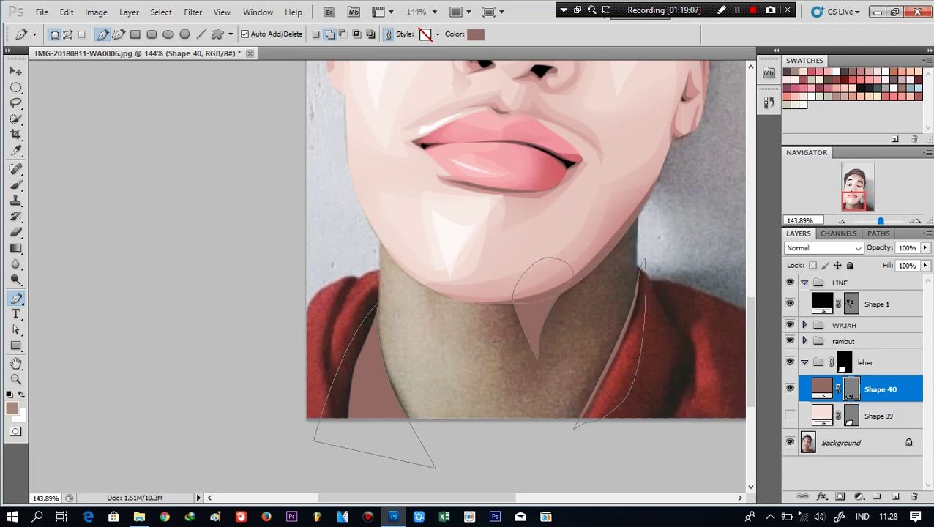
pyautogui.click(790, 416)
# Add a layer mask to the shadow and brush-soften its left side at 30% opacity
pyautogui.click(840, 496)
pyautogui.press('b')
pyautogui.rightClick(546, 314)
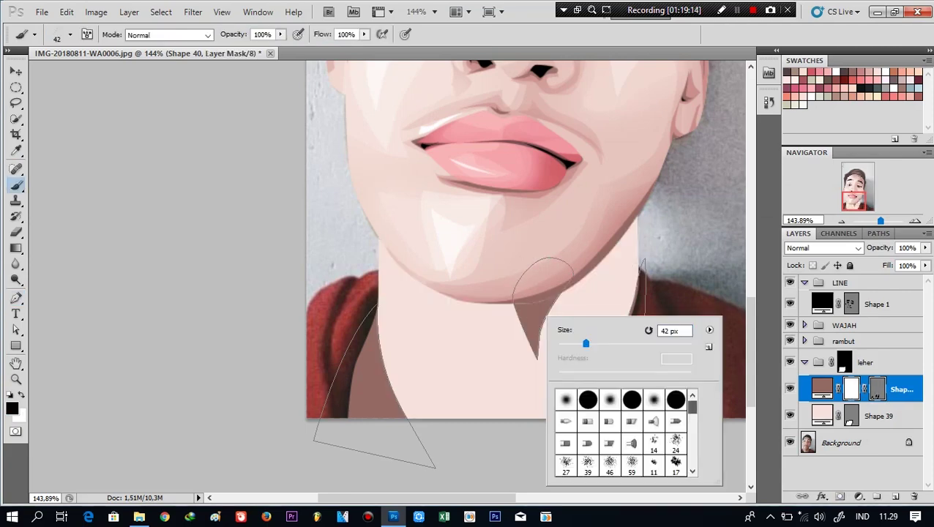
pyautogui.press('Escape')
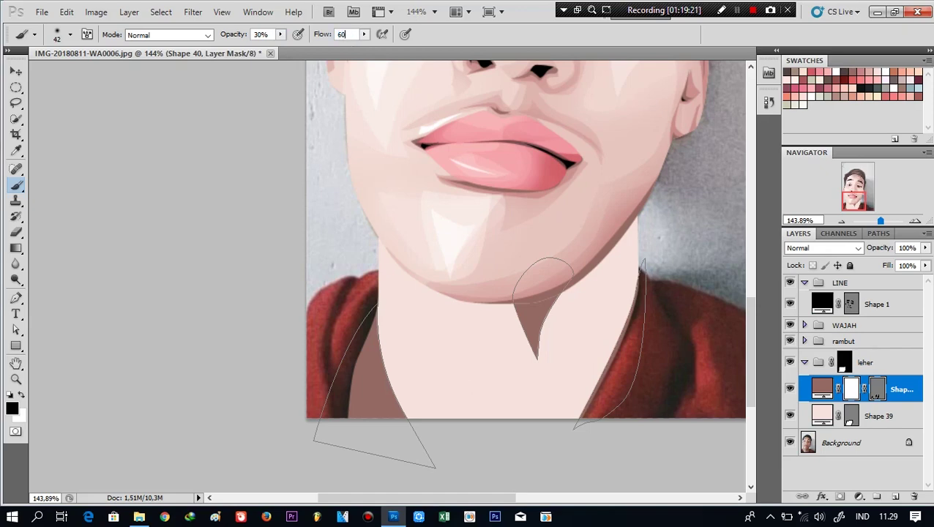
pyautogui.hotkey('alt', '[')
pyautogui.hotkey('alt', ']')
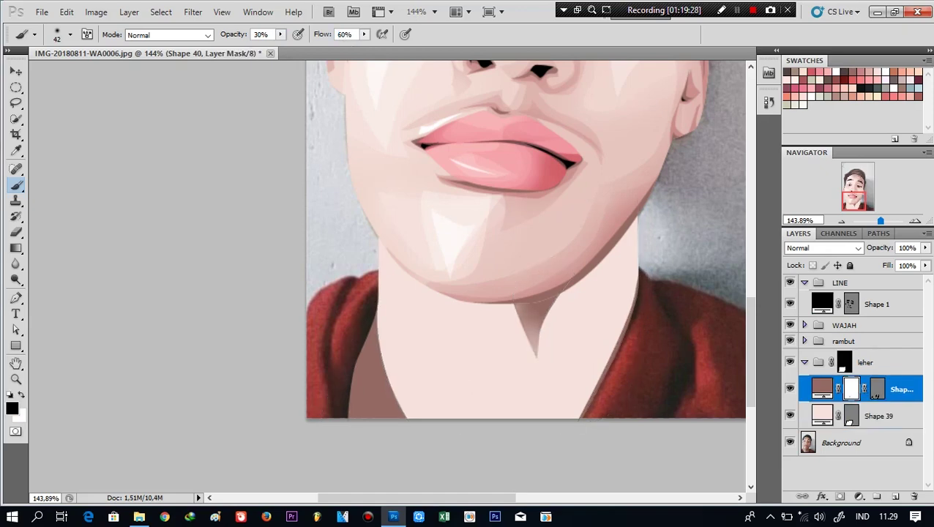
pyautogui.hotkey('ctrl', 'h')
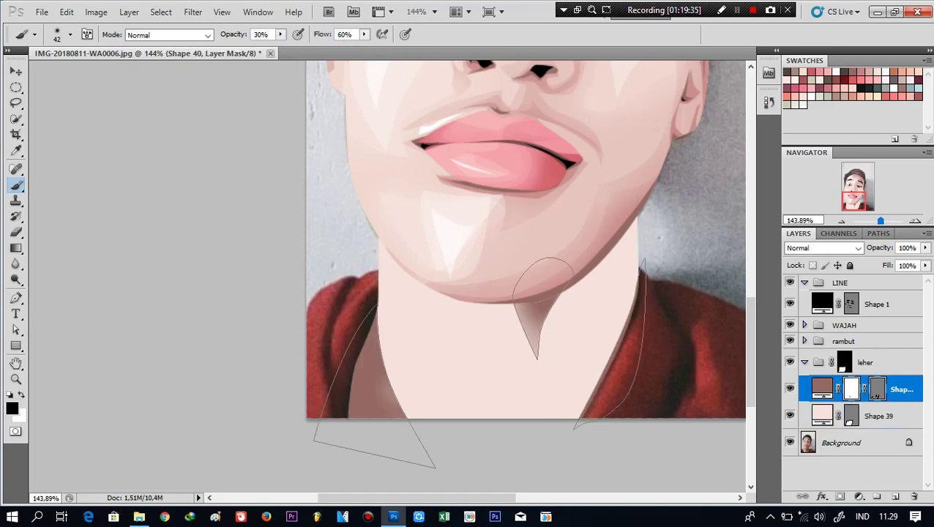
pyautogui.moveTo(392, 414); pyautogui.dragTo(377, 337)
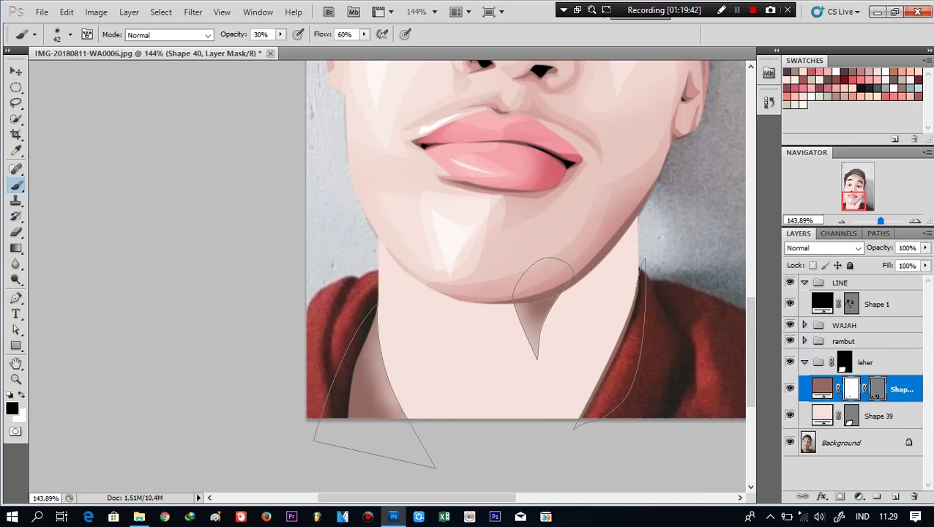
pyautogui.hotkey('alt', '[')
pyautogui.click(790, 416)
pyautogui.click(790, 416)
pyautogui.click(790, 416)
# Pen-draw a V-shaped shadow down the neck and along its left side
pyautogui.press('p')
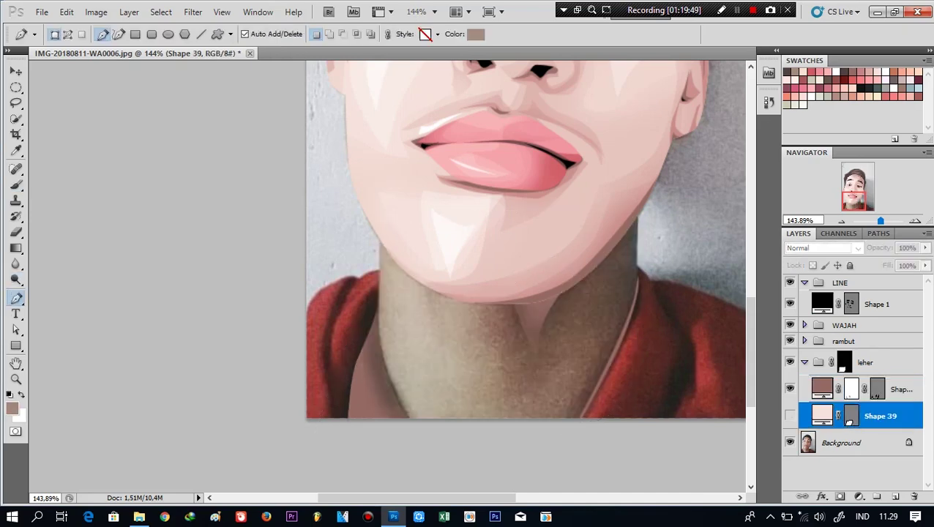
pyautogui.click(487, 298)
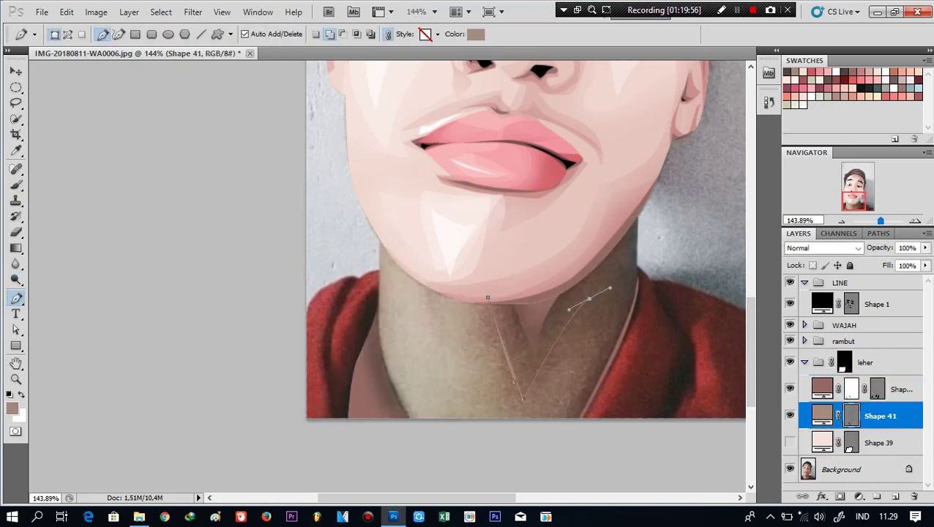
pyautogui.moveTo(560, 432); pyautogui.dragTo(593, 360)
pyautogui.moveTo(661, 342); pyautogui.dragTo(658, 308)
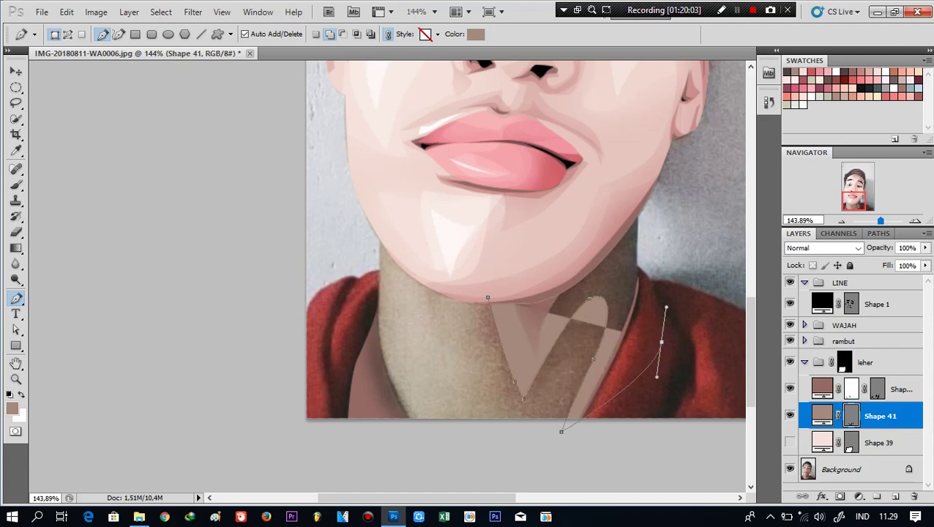
pyautogui.moveTo(642, 196); pyautogui.dragTo(602, 196)
pyautogui.moveTo(483, 245); pyautogui.dragTo(464, 281)
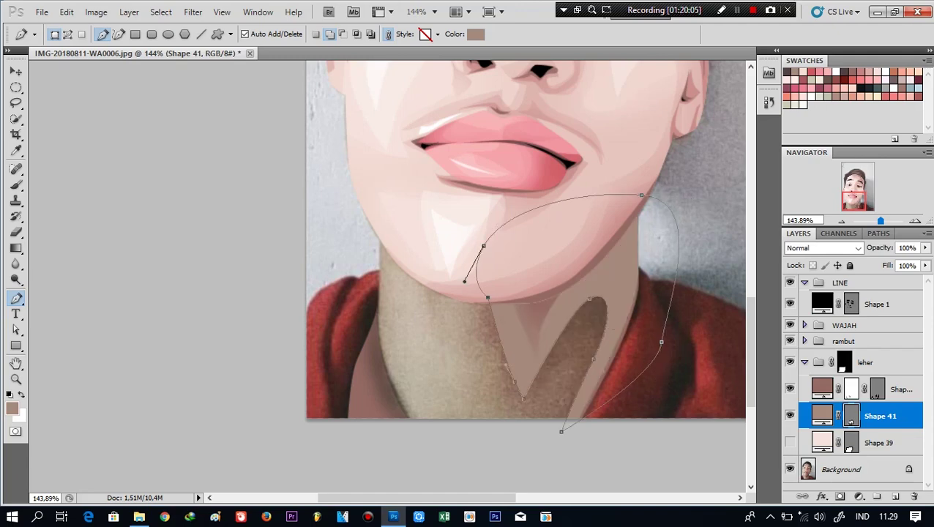
pyautogui.moveTo(377, 289); pyautogui.dragTo(369, 322)
pyautogui.moveTo(318, 432); pyautogui.dragTo(352, 443)
pyautogui.click(421, 425)
# Fill the V shadow reddish brown at 54% opacity and add a layer mask
pyautogui.doubleClick(822, 416)
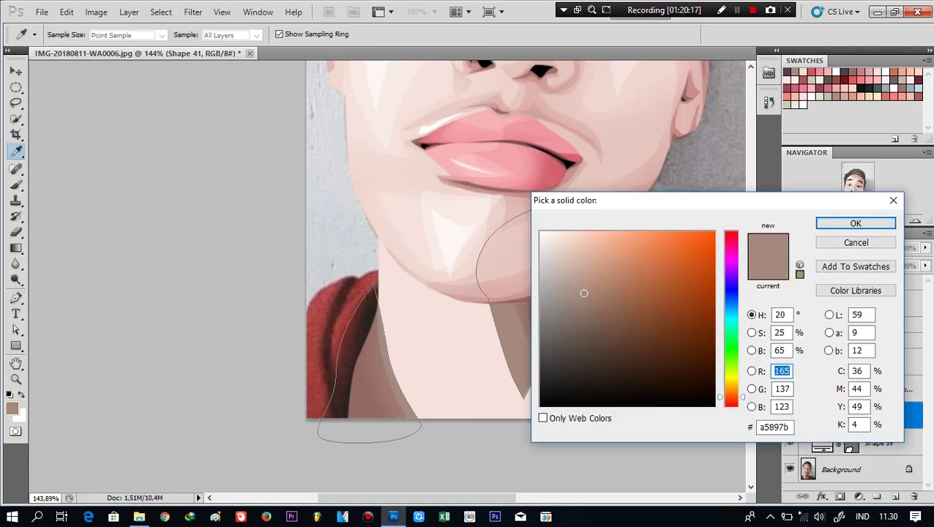
pyautogui.click(359, 381)
pyautogui.press('Return')
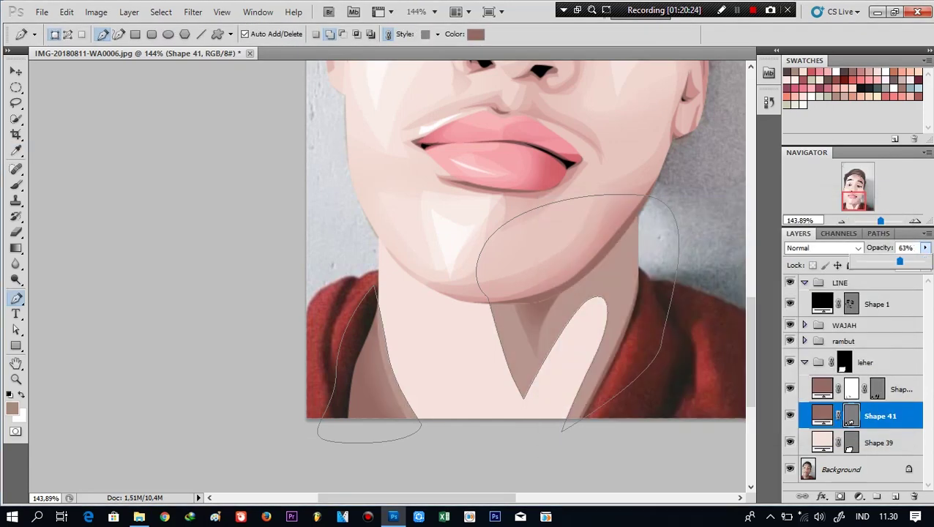
pyautogui.moveTo(900, 262); pyautogui.dragTo(893, 262)
pyautogui.click(839, 496)
pyautogui.press('b')
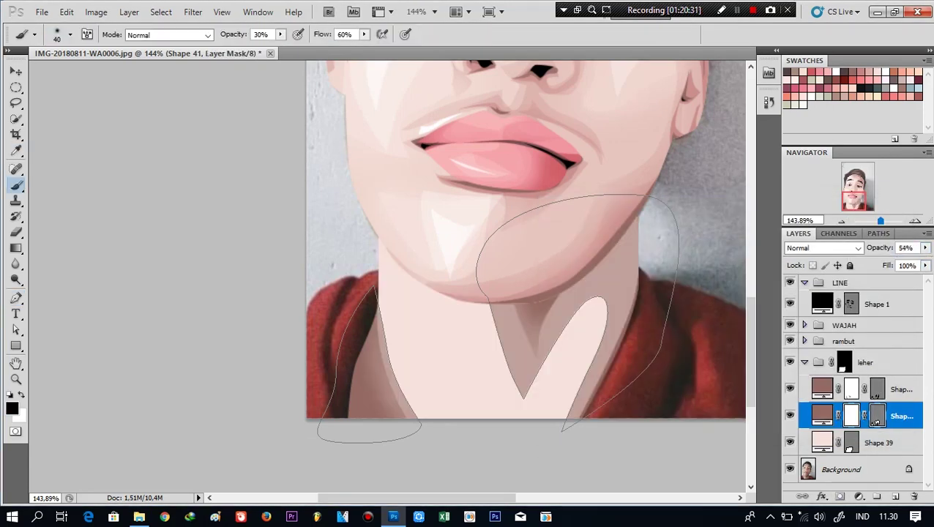
pyautogui.click(874, 423)
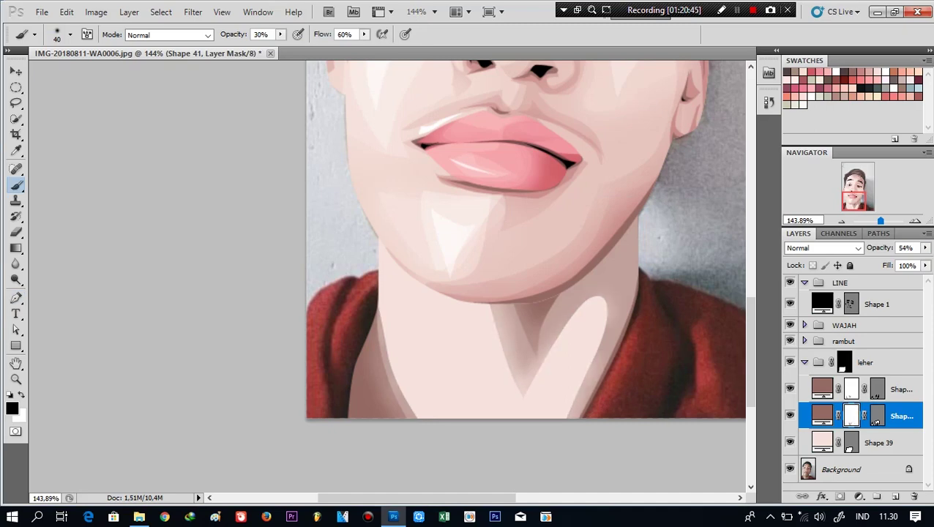
pyautogui.hotkey('ctrl', '+')
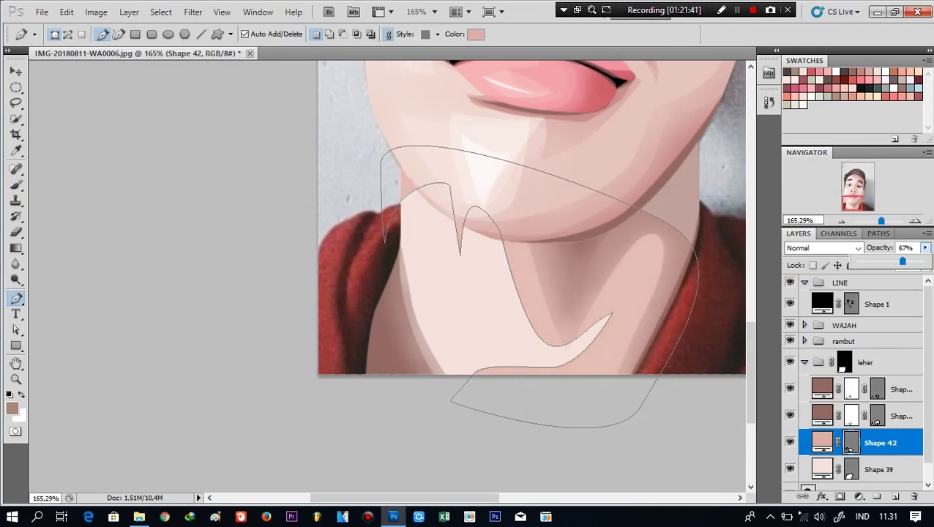
# Toggle the upper neck shadow layers' visibility to compare them with the photo
pyautogui.click(876, 416)
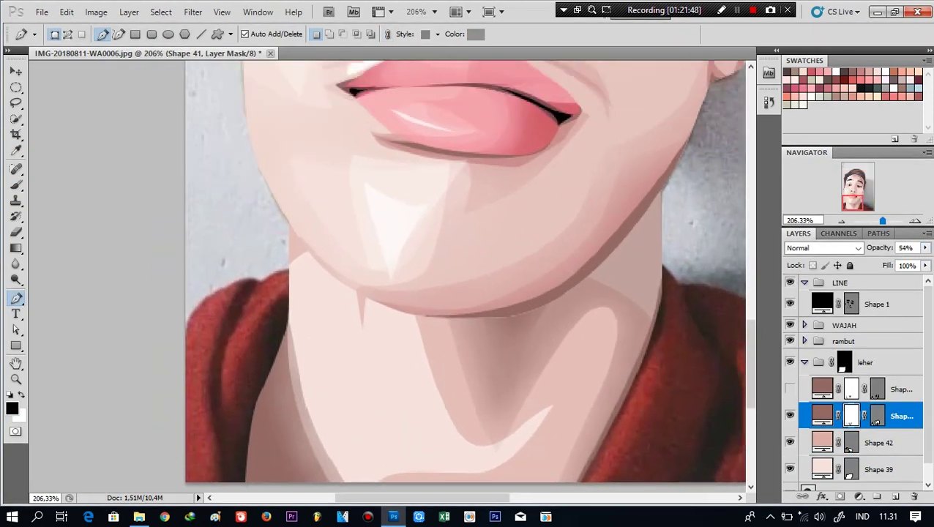
pyautogui.click(876, 423)
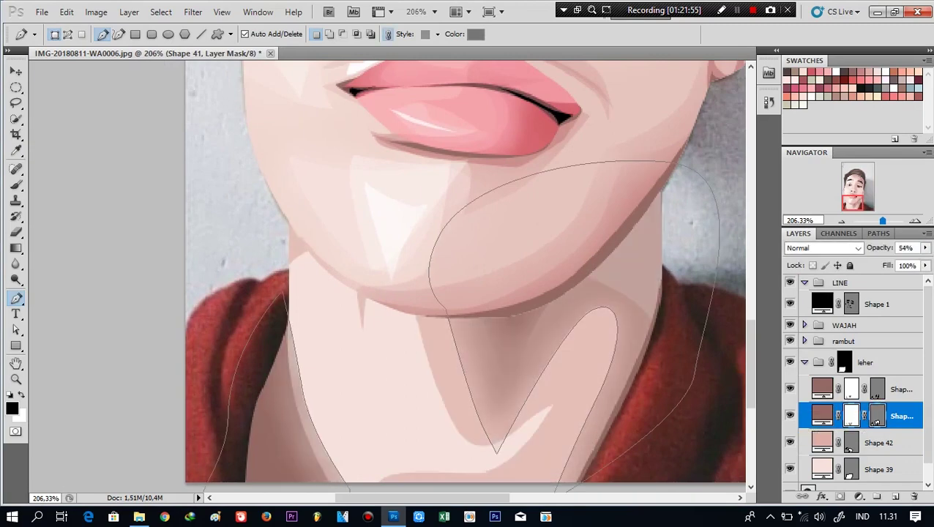
pyautogui.moveTo(790, 415); pyautogui.dragTo(789, 442)
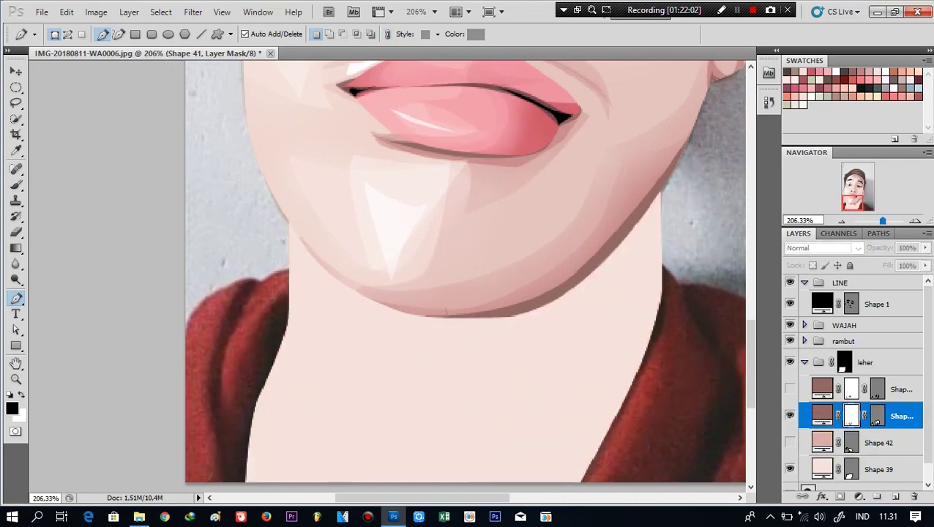
pyautogui.hotkey('ctrl', 'z')
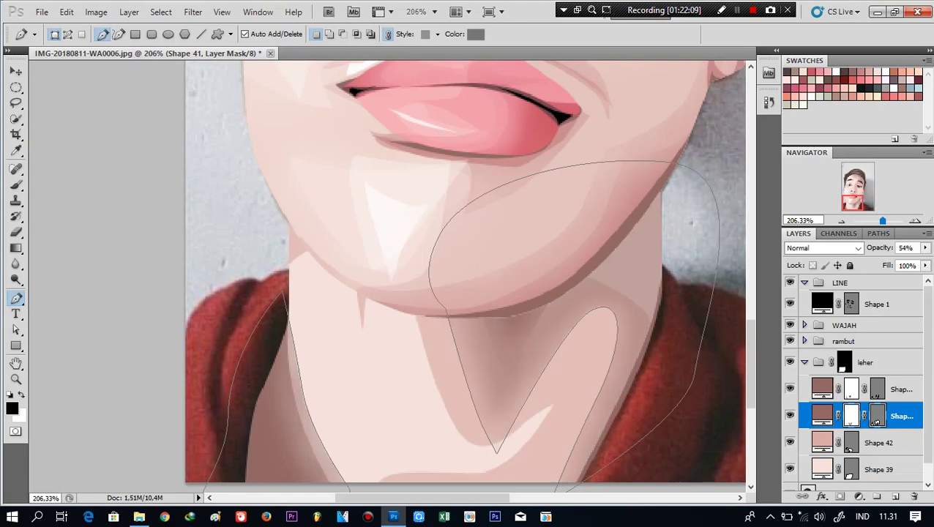
pyautogui.scroll(-1, 875, 410)
pyautogui.hotkey('ctrl', 'z')
pyautogui.hotkey('ctrl', 'z')
pyautogui.hotkey('ctrl', 'z')
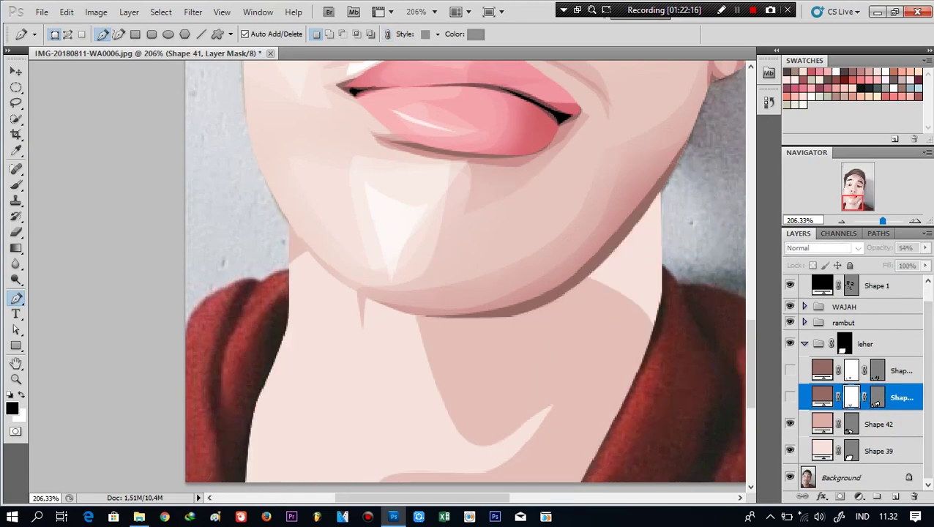
# Select Shape 42, fit the portrait in view, and add a layer mask
pyautogui.hotkey('ctrl', 'alt', 'z')
pyautogui.press('a')
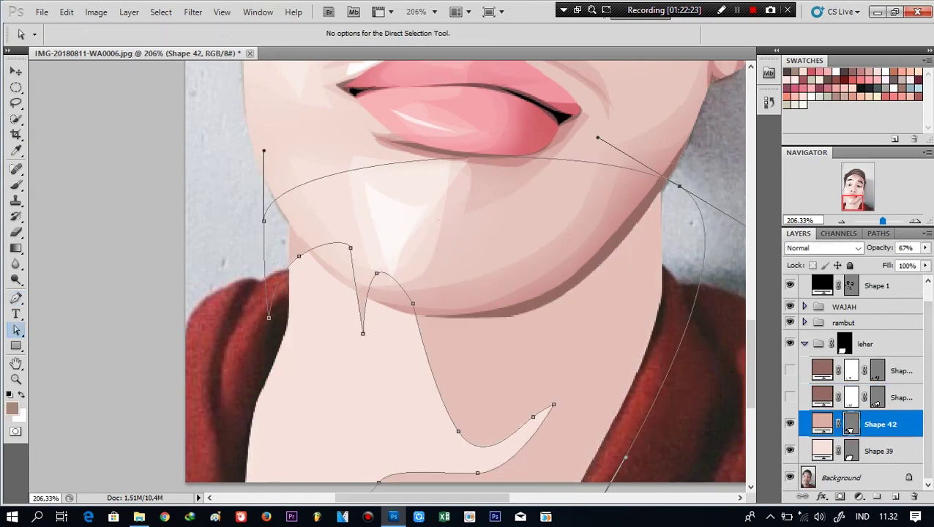
pyautogui.press('v')
pyautogui.hotkey('ctrl', '0')
pyautogui.click(840, 497)
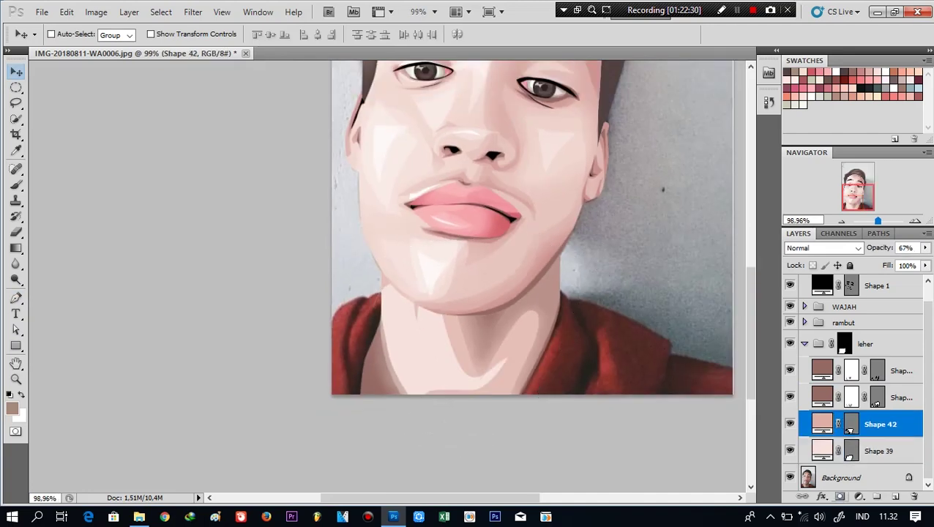
pyautogui.press('b')
pyautogui.scroll(2, 436, 358)
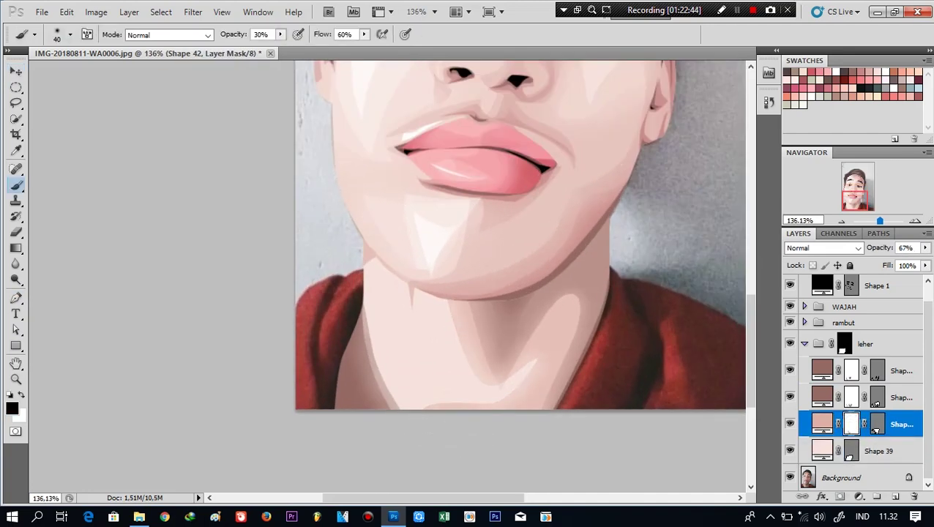
# Trace Shape 43 with the Pen tool over the left neck highlight, above Shape 39
pyautogui.press('p')
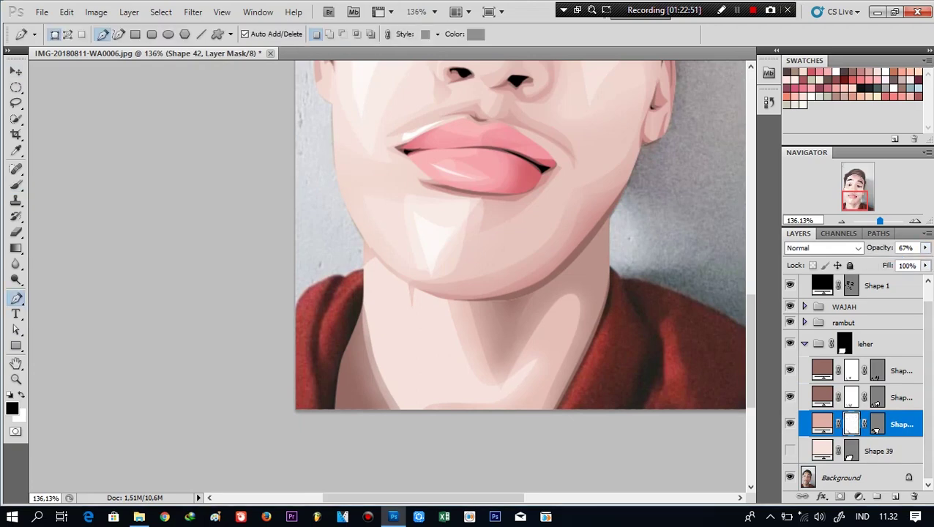
pyautogui.click(790, 451)
pyautogui.click(878, 450)
pyautogui.click(450, 364)
pyautogui.click(410, 392)
pyautogui.click(369, 295)
pyautogui.click(400, 283)
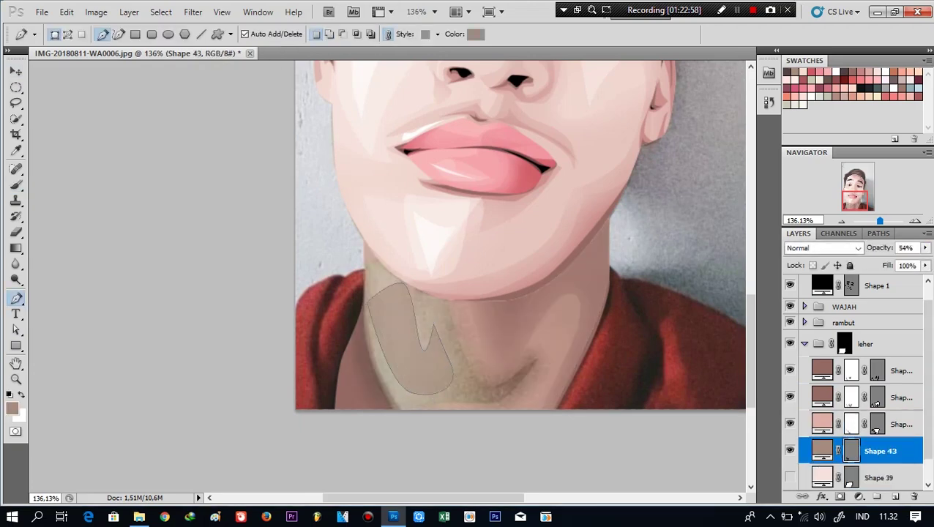
pyautogui.click(361, 247)
pyautogui.moveTo(497, 241); pyautogui.dragTo(505, 253)
pyautogui.moveTo(569, 391); pyautogui.dragTo(534, 417)
pyautogui.moveTo(364, 430); pyautogui.dragTo(307, 374)
pyautogui.moveTo(307, 292); pyautogui.dragTo(349, 288)
pyautogui.press('Return')
# Fill Shape 43 pale pink and lower its opacity to 42%
pyautogui.click(790, 477)
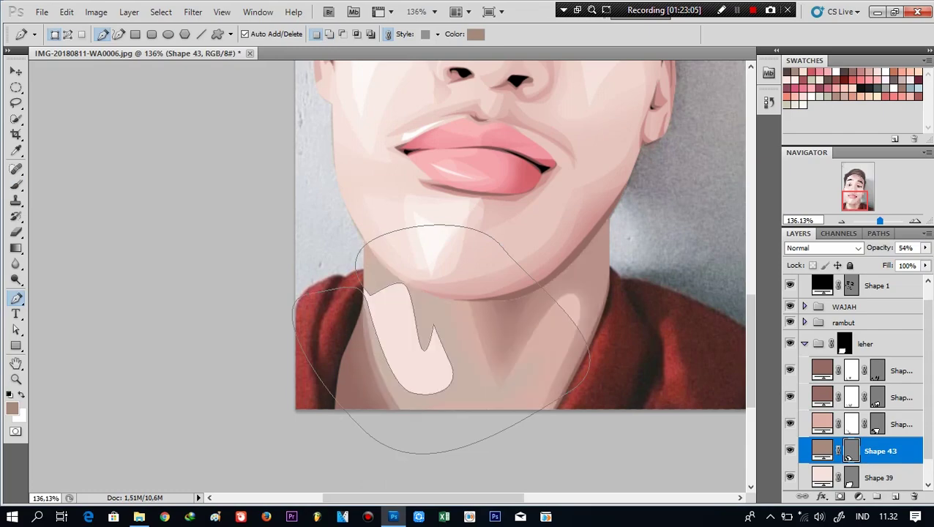
pyautogui.doubleClick(822, 451)
pyautogui.click(583, 254)
pyautogui.click(886, 221)
pyautogui.click(925, 247)
pyautogui.moveTo(890, 262); pyautogui.dragTo(885, 262)
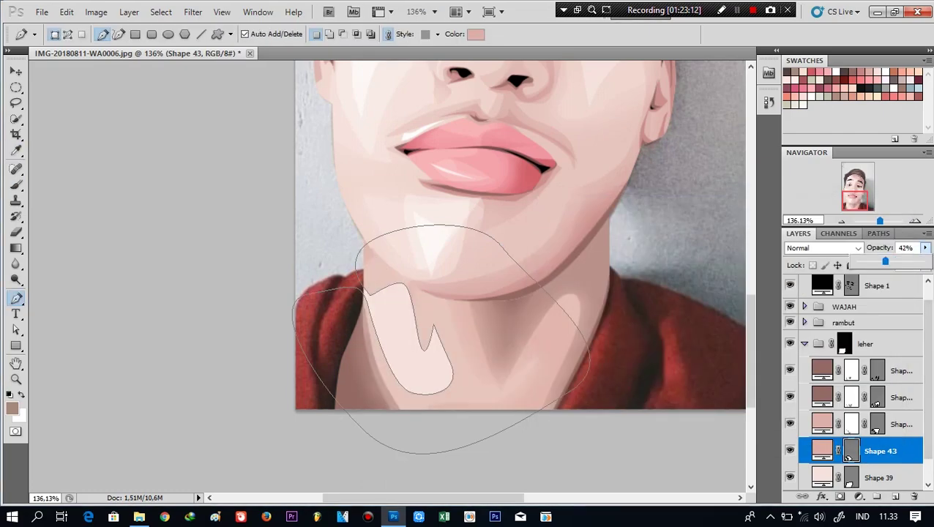
# Zoom in on the chin and neck and show Shape 43's path anchor points
pyautogui.click(852, 424)
pyautogui.press('v')
pyautogui.moveTo(879, 221); pyautogui.dragTo(882, 220)
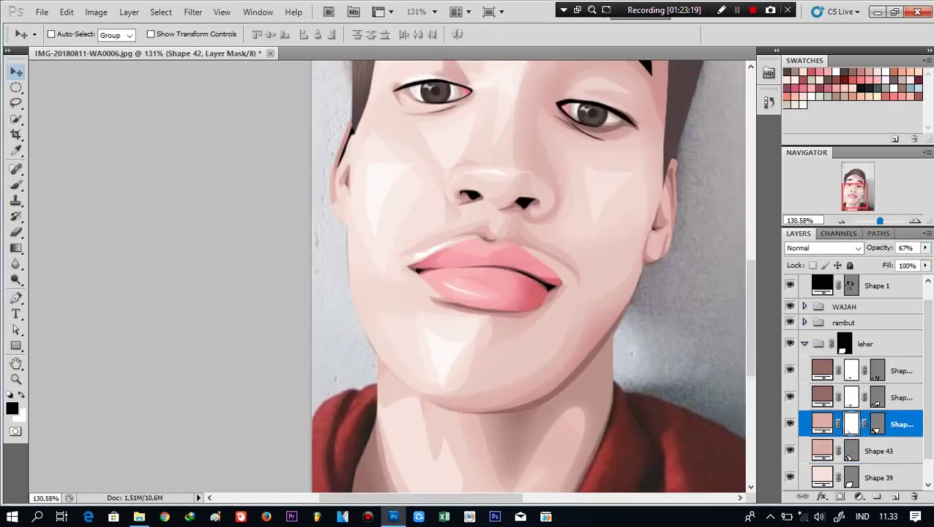
pyautogui.click(790, 424)
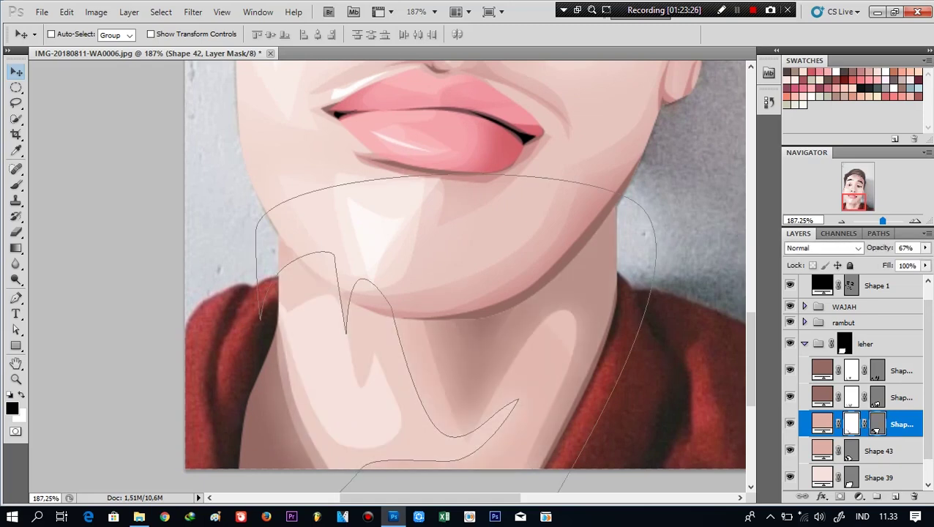
pyautogui.click(878, 451)
pyautogui.press('a')
pyautogui.click(466, 243)
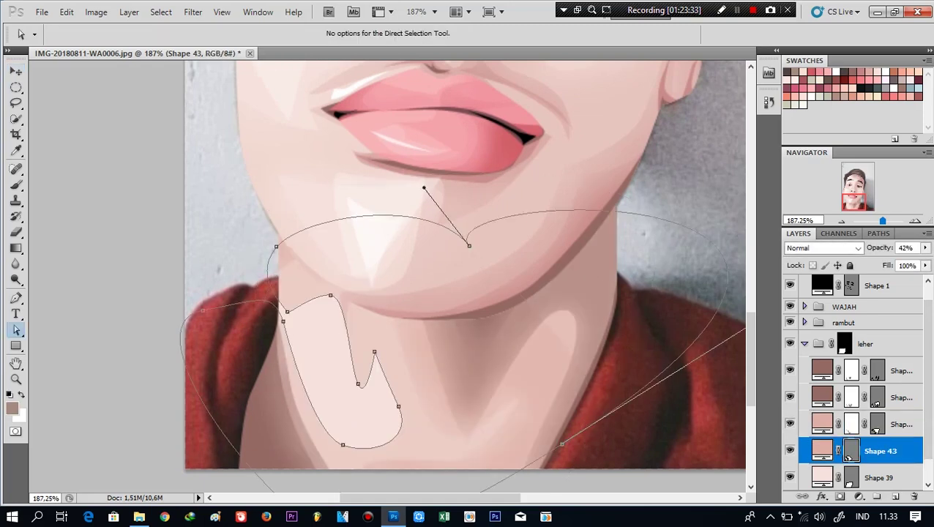
pyautogui.scroll(-3, 650, 278)
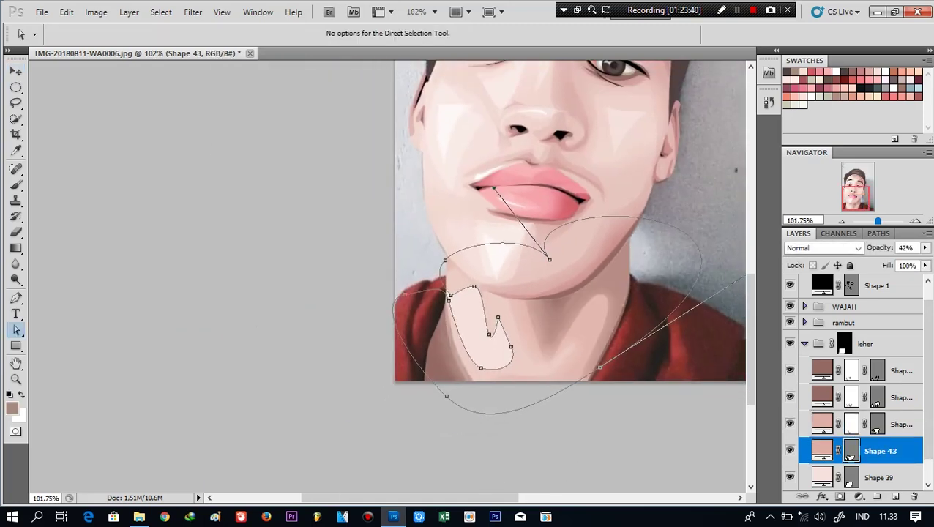
# Review the layer masks of Shapes 41 and 40 with the Brush tool ready
pyautogui.click(851, 397)
pyautogui.press('b')
pyautogui.scroll(5, 562, 303)
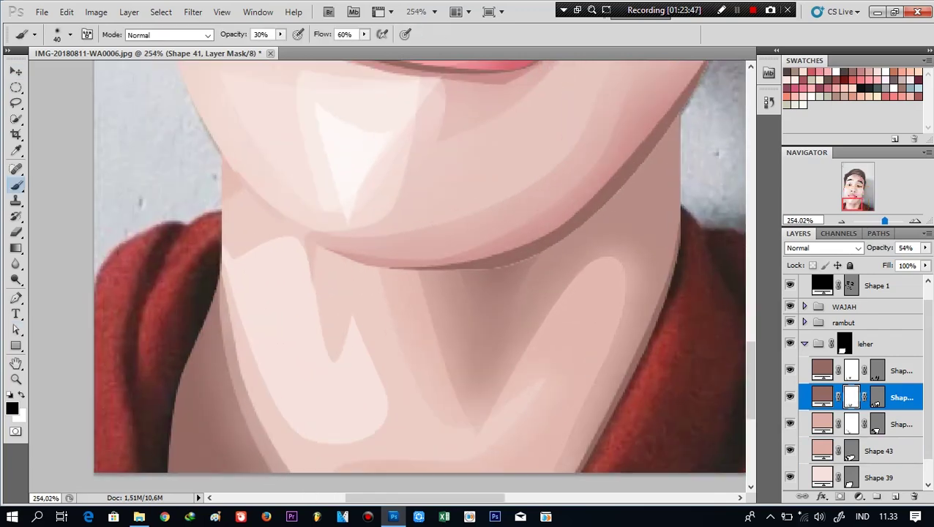
pyautogui.scroll(-5, 562, 304)
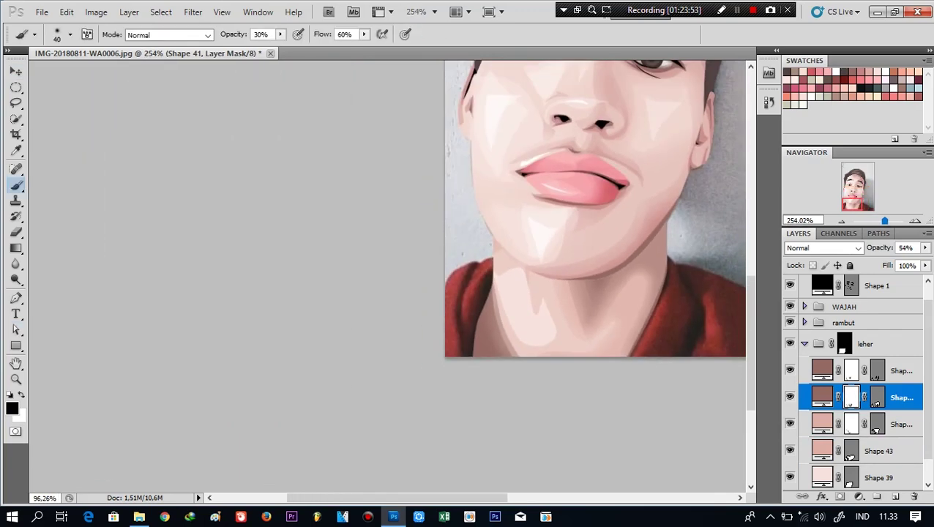
pyautogui.scroll(-1, 586, 271)
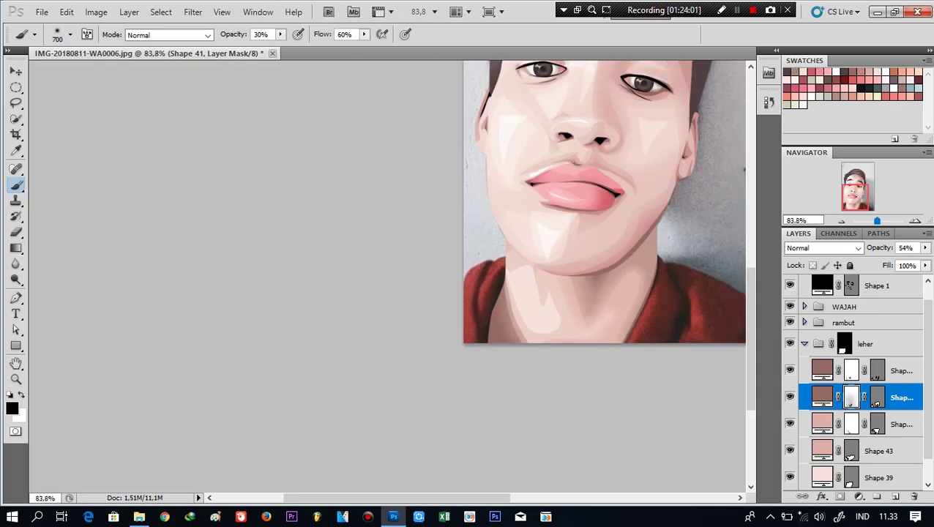
pyautogui.hotkey('alt', ']')
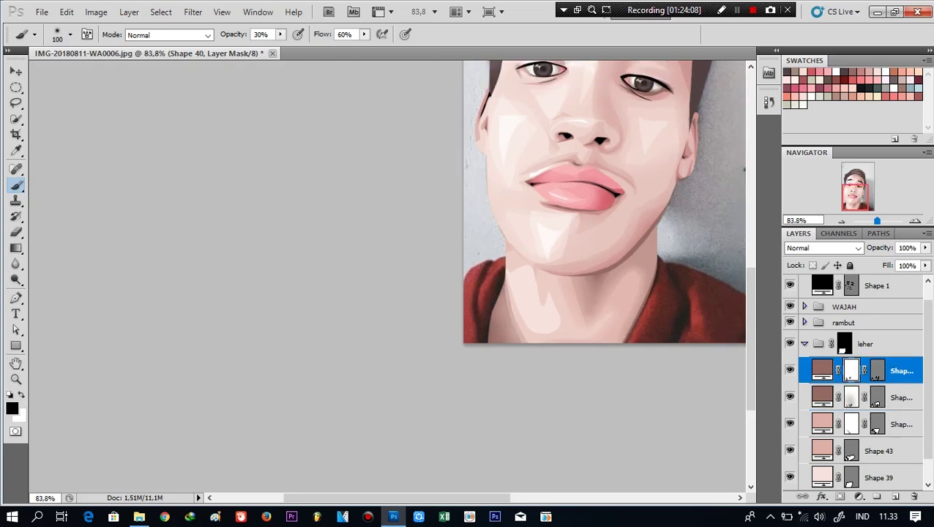
pyautogui.scroll(-2, 633, 278)
pyautogui.scroll(5, 634, 278)
# Add a layer mask to Shape 43, then step up through Shapes 42 and 41
pyautogui.click(900, 451)
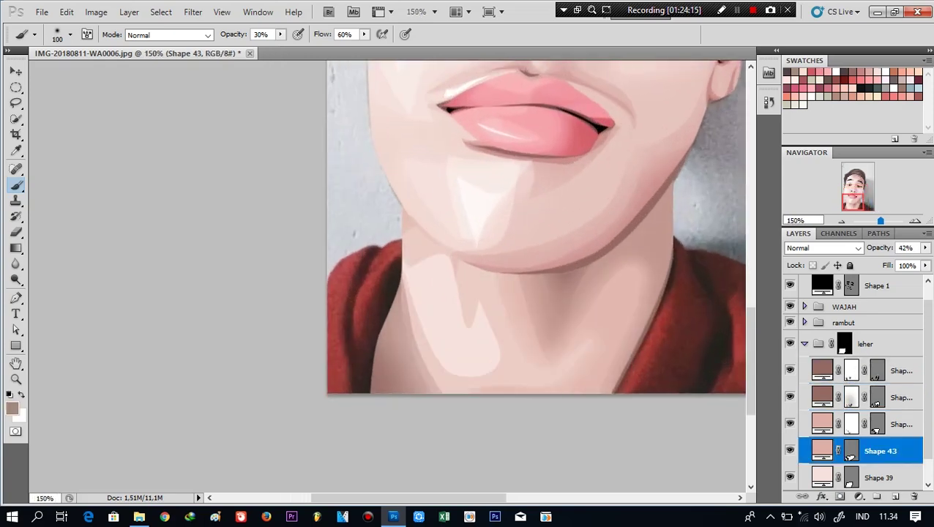
pyautogui.click(860, 496)
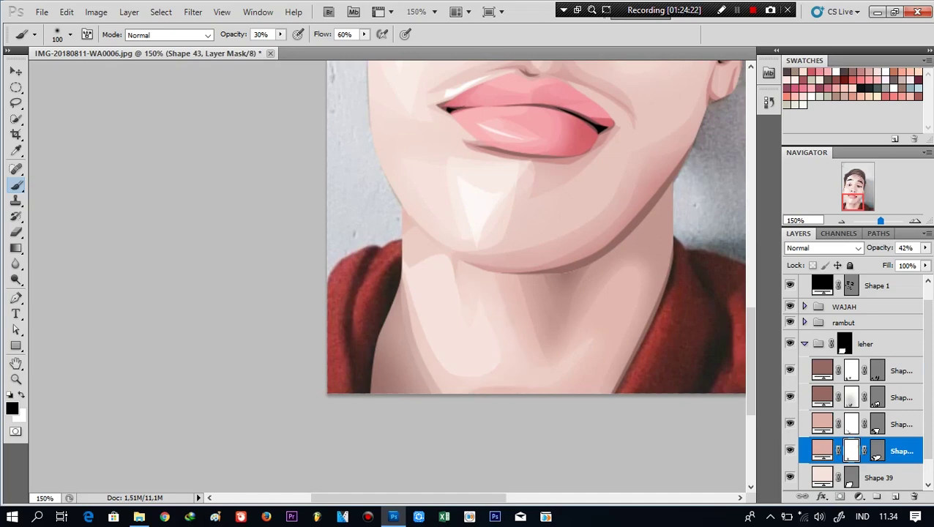
pyautogui.hotkey('alt', ']')
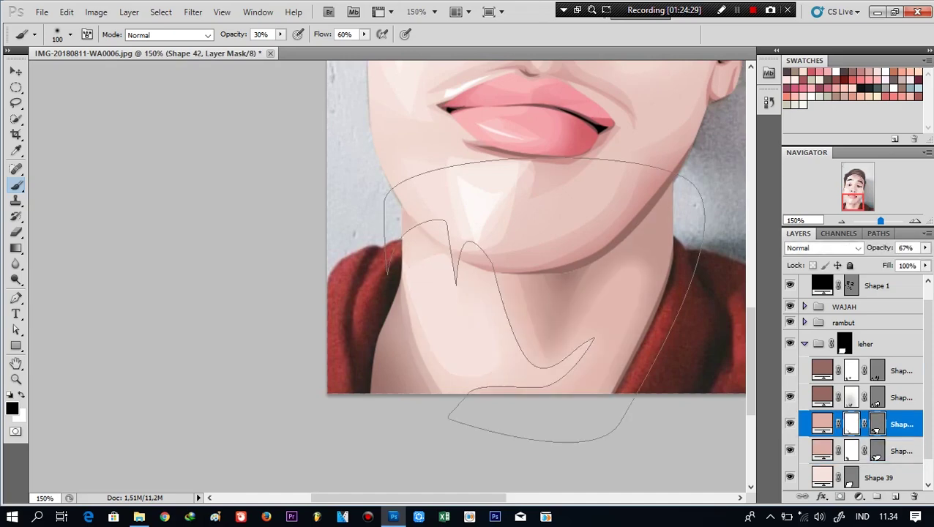
pyautogui.hotkey('alt', ']')
pyautogui.scroll(-3, 380, 278)
pyautogui.scroll(1, 381, 278)
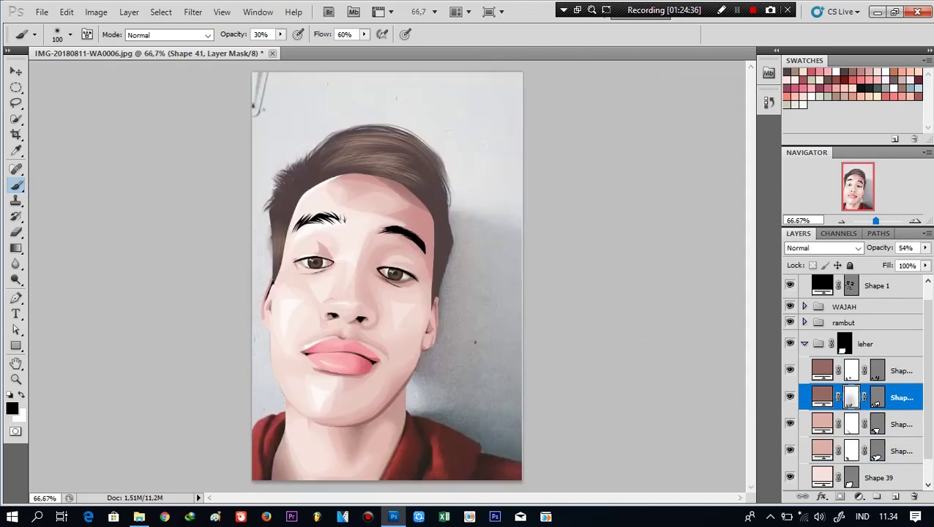
pyautogui.scroll(1, 381, 279)
pyautogui.scroll(1, 381, 278)
pyautogui.scroll(-1, 380, 279)
# Select Shape 40 and set the shape drawing colour to white
pyautogui.scroll(-1, 852, 381)
pyautogui.scroll(-2, 381, 279)
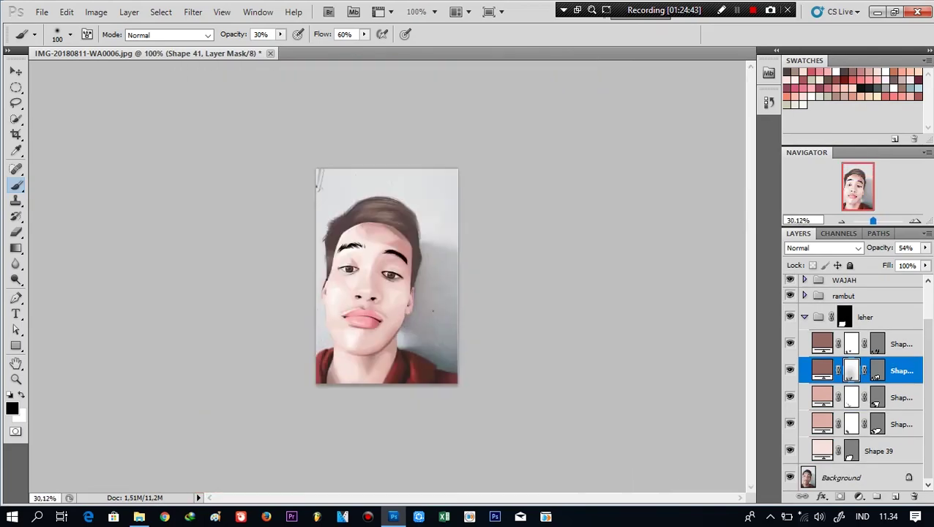
pyautogui.scroll(2, 381, 279)
pyautogui.press('p')
pyautogui.hotkey('alt', ']')
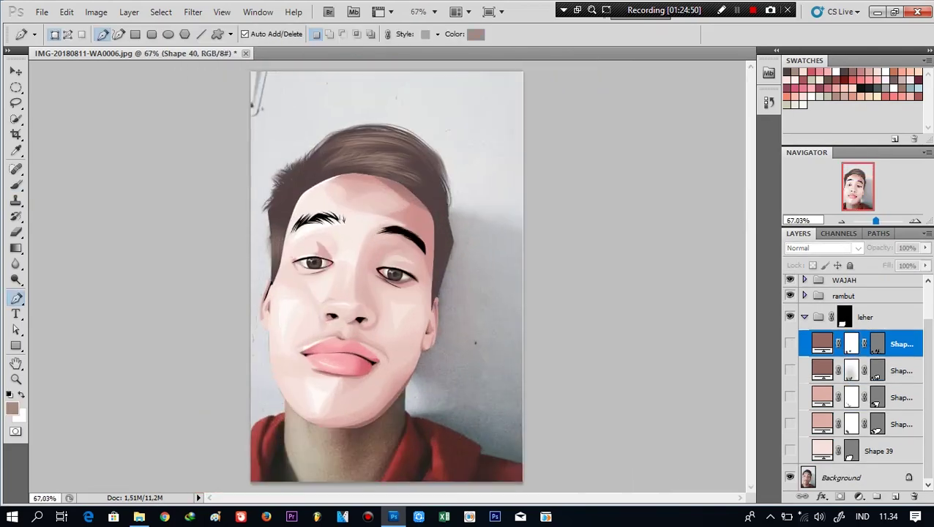
pyautogui.press('i')
pyautogui.press('p')
pyautogui.scroll(3, 381, 279)
pyautogui.scroll(-1, 410, 437)
pyautogui.scroll(3, 411, 438)
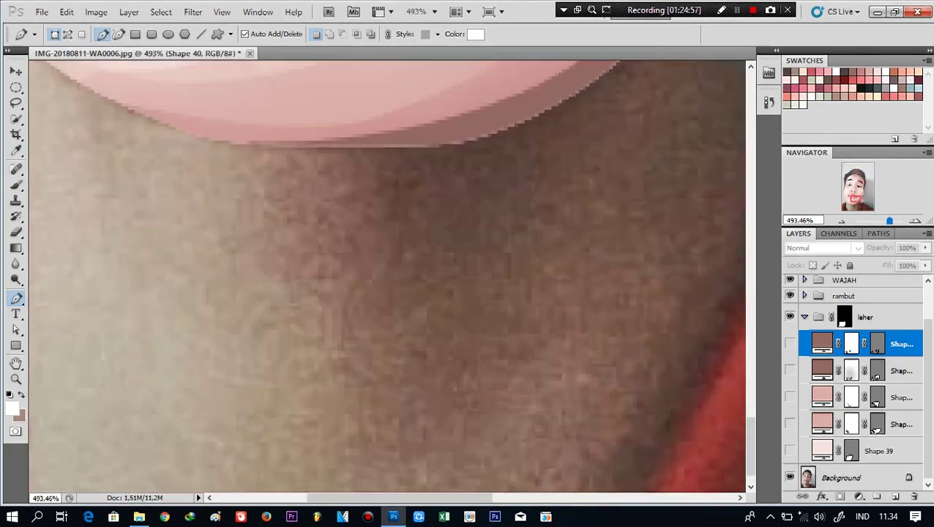
# Draw white Shape 44, a thin curved highlight across the neck, at partial opacity
pyautogui.scroll(-1, 411, 438)
pyautogui.click(411, 437)
pyautogui.moveTo(549, 320); pyautogui.dragTo(525, 352)
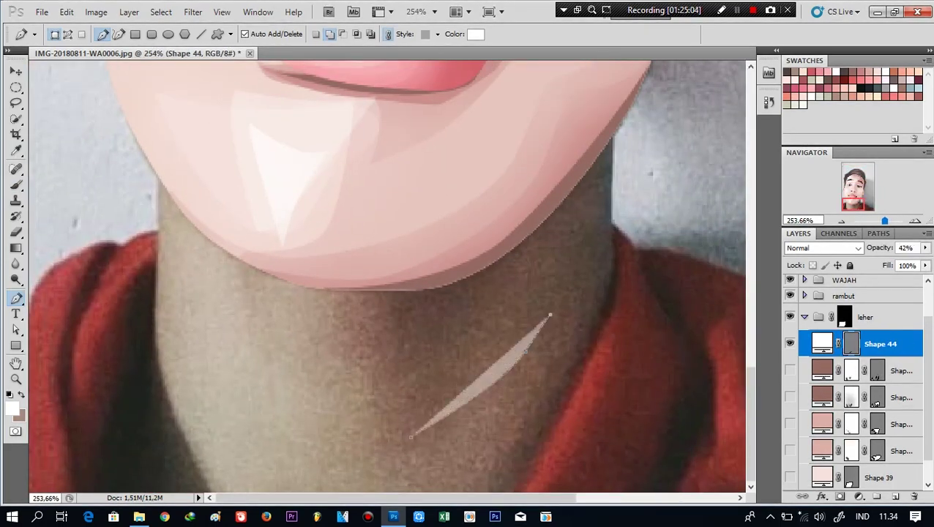
pyautogui.scroll(-3, 549, 321)
pyautogui.click(270, 473)
pyautogui.click(255, 433)
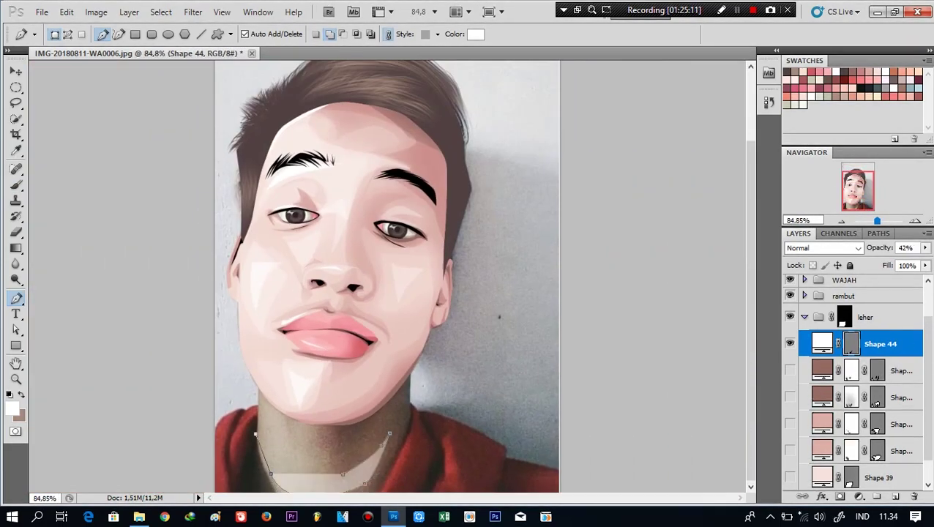
pyautogui.moveTo(274, 450); pyautogui.dragTo(280, 430)
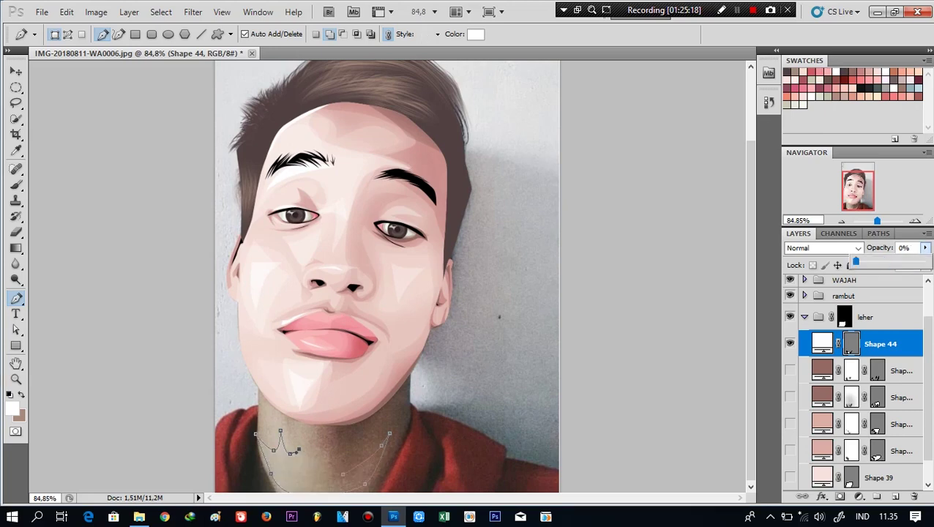
pyautogui.press('0')
pyautogui.press('0')
pyautogui.scroll(-2, 388, 293)
pyautogui.scroll(3, 388, 381)
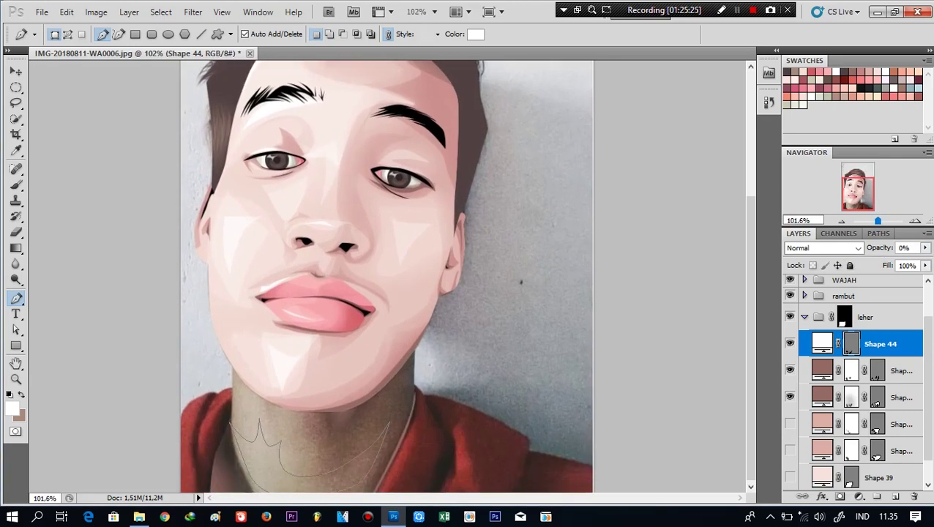
pyautogui.moveTo(925, 248); pyautogui.dragTo(890, 262)
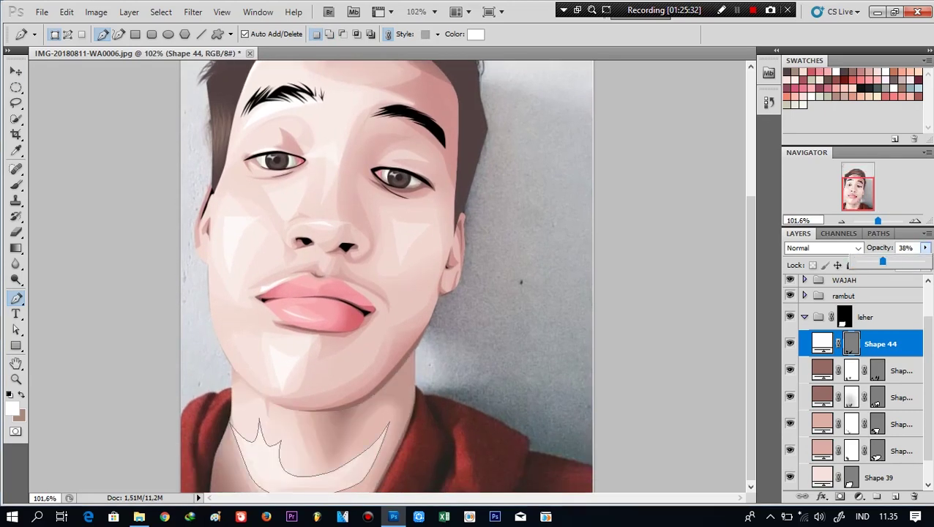
# Draw white neck highlight Shape 45 and raise its opacity
pyautogui.press('v')
pyautogui.scroll(-2, 388, 278)
pyautogui.scroll(1, 388, 279)
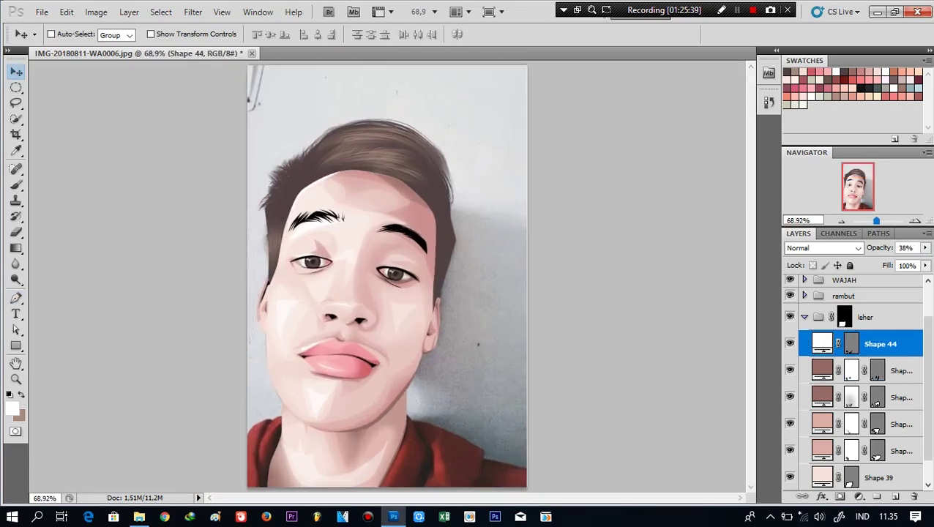
pyautogui.press('p')
pyautogui.click(293, 426)
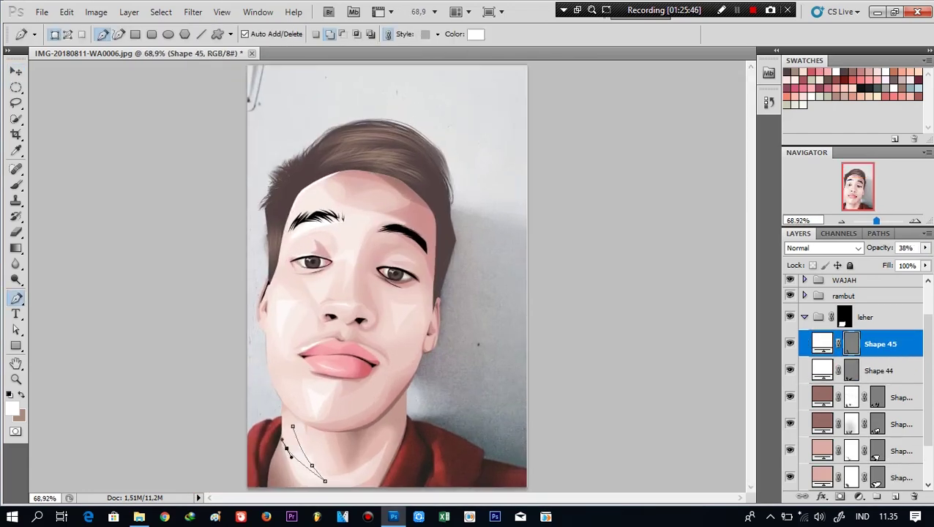
pyautogui.moveTo(926, 247); pyautogui.dragTo(902, 262)
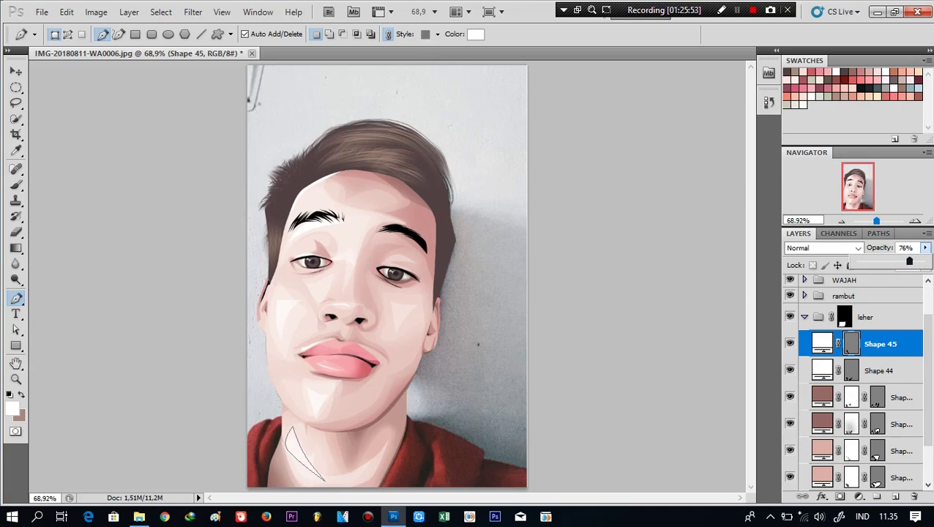
pyautogui.press('v')
pyautogui.scroll(-3, 388, 278)
# Select Shape 44 and show its path outline for editing
pyautogui.hotkey('alt', '[')
pyautogui.scroll(2, 388, 279)
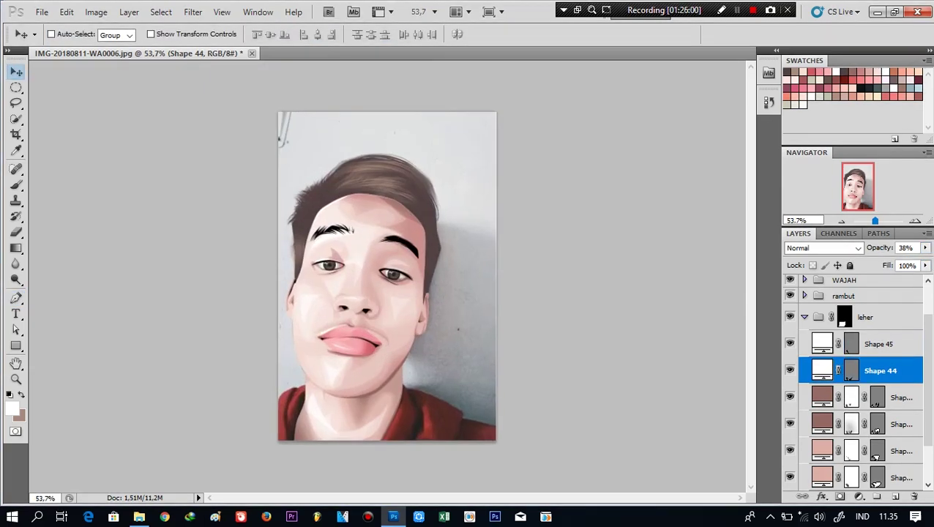
pyautogui.press('p')
pyautogui.click(850, 370)
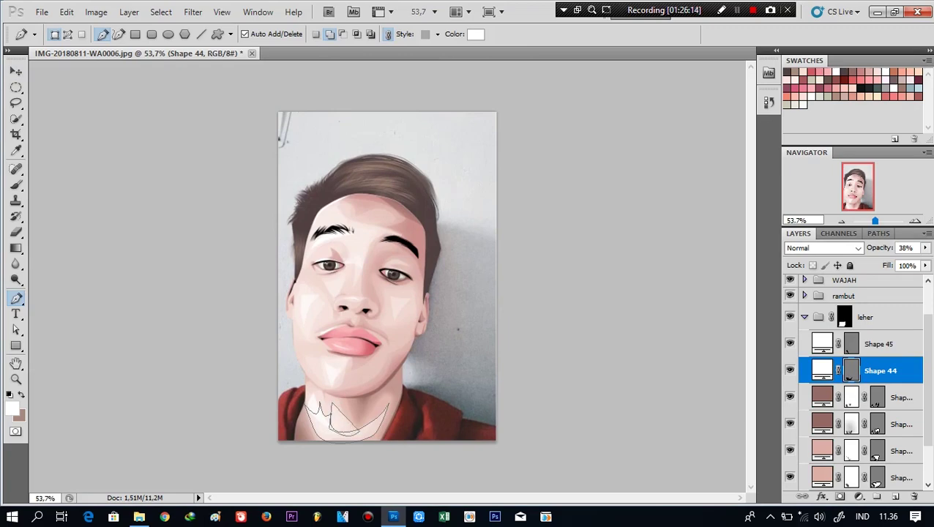
pyautogui.scroll(-1, 386, 277)
# Step through the neck shading layers and collapse the leher group
pyautogui.press('v')
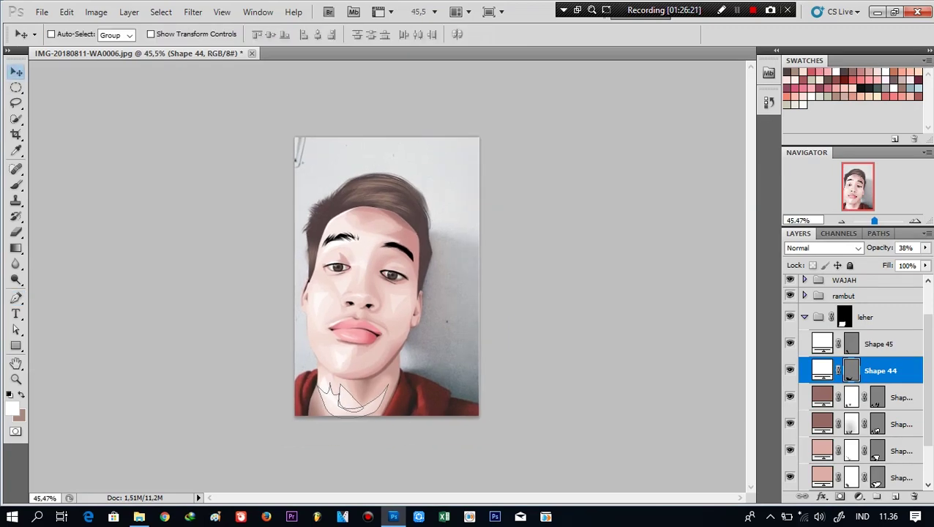
pyautogui.hotkey('alt', ']')
pyautogui.hotkey('alt', '[')
pyautogui.hotkey('alt', '[')
pyautogui.scroll(1, 386, 277)
pyautogui.scroll(1, 386, 276)
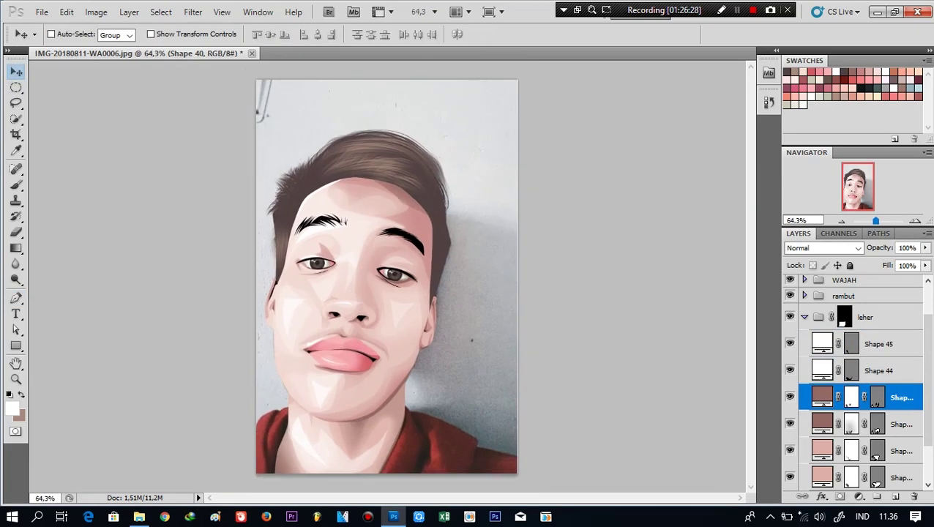
pyautogui.scroll(-1, 386, 277)
pyautogui.click(865, 317)
# Create a new layer group and name it 'baju'
pyautogui.click(876, 496)
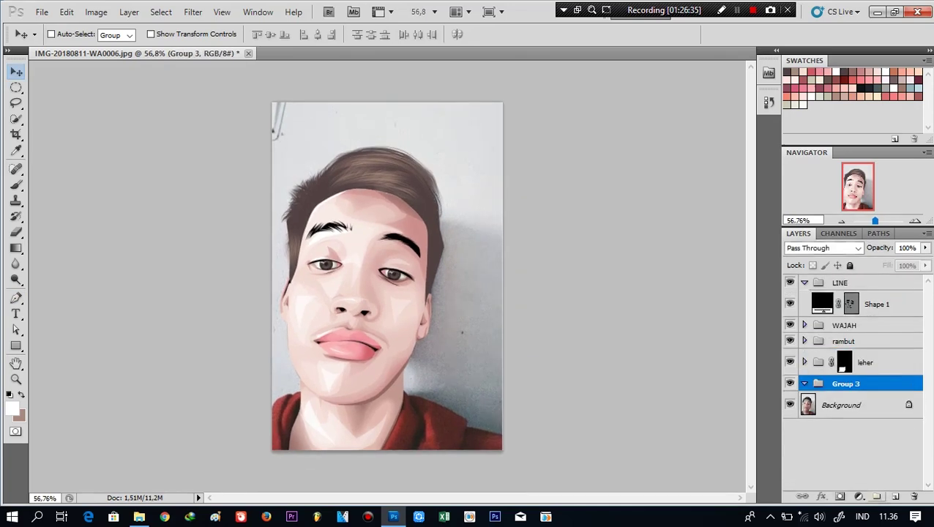
pyautogui.doubleClick(819, 384)
pyautogui.write('baju')
pyautogui.press('Return')
pyautogui.press('p')
pyautogui.scroll(6, 387, 424)
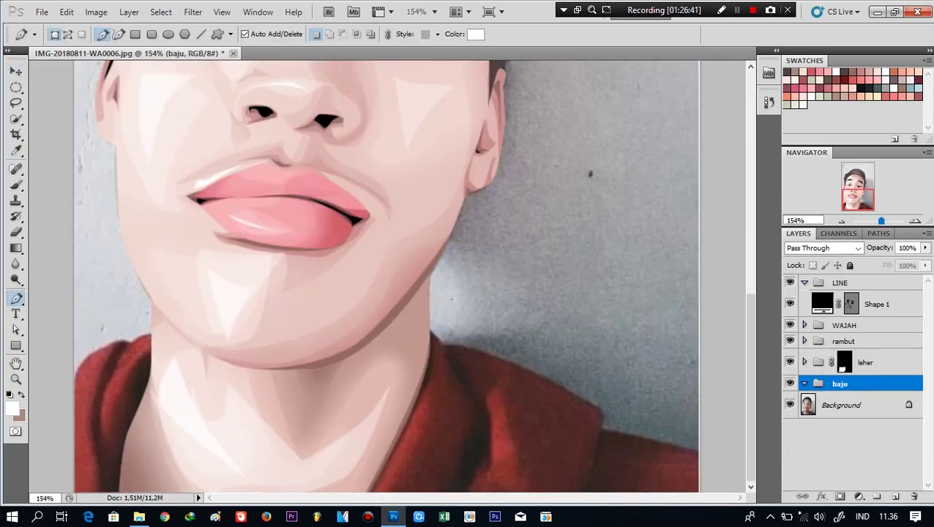
# Trace the shirt outline from the lower left across the neckline to the right shoulder
pyautogui.click(68, 386)
pyautogui.click(152, 334)
pyautogui.click(431, 329)
pyautogui.click(442, 347)
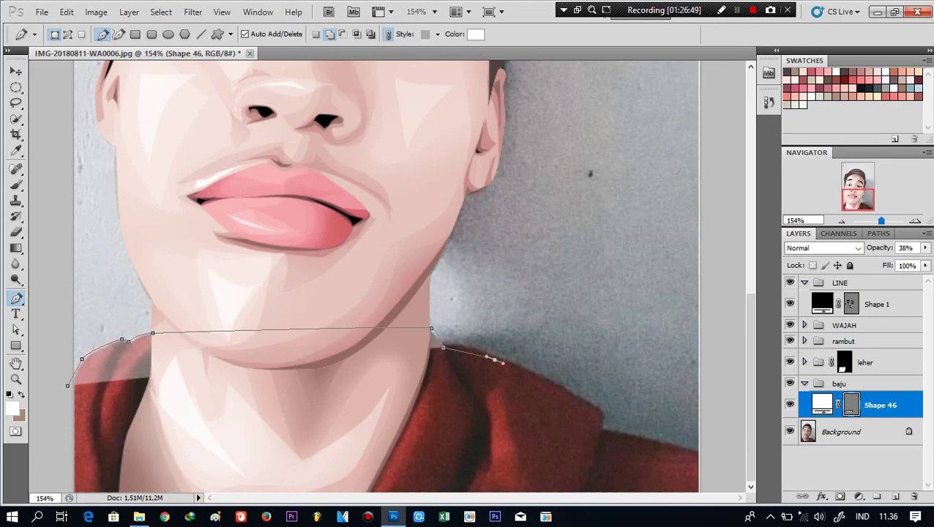
pyautogui.click(546, 380)
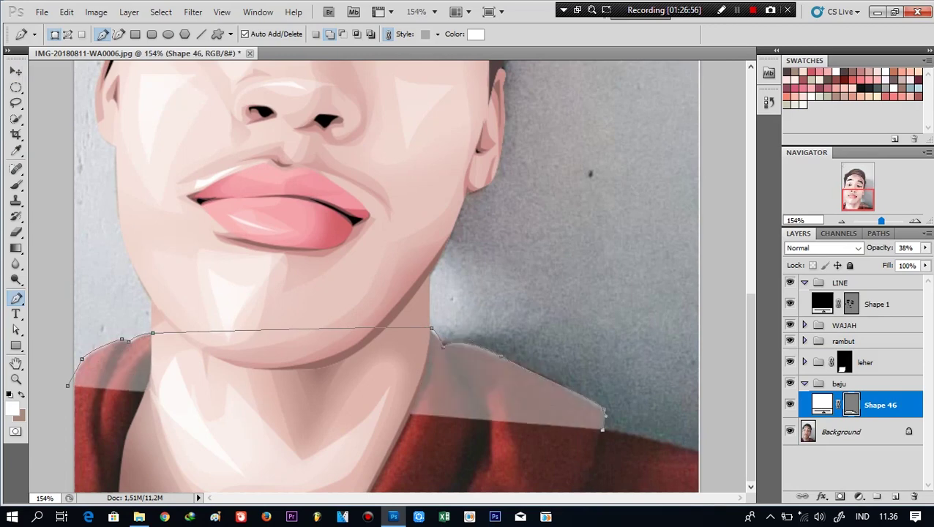
pyautogui.scroll(-15, 599, 428)
pyautogui.scroll(5, 405, 298)
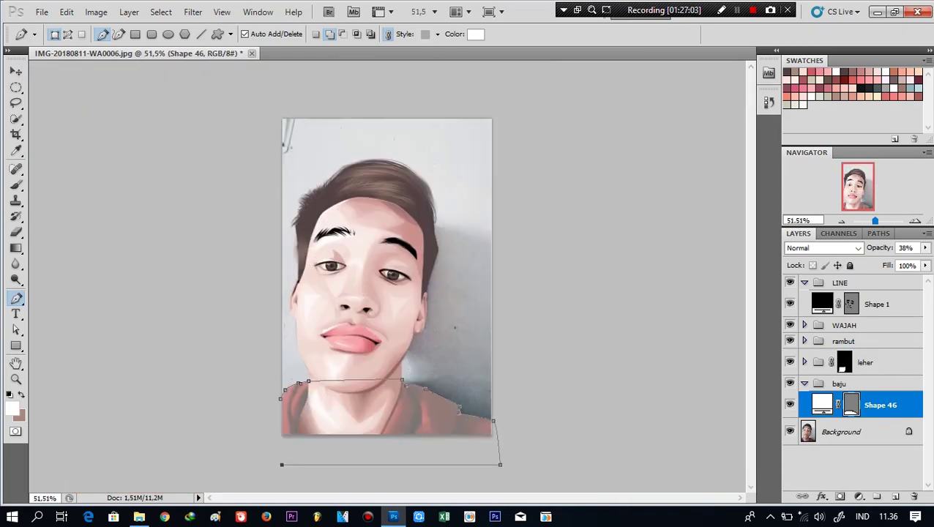
pyautogui.press('0')
# Fill the shirt shape, Shape 46, red and hide it
pyautogui.doubleClick(821, 405)
pyautogui.click(659, 306)
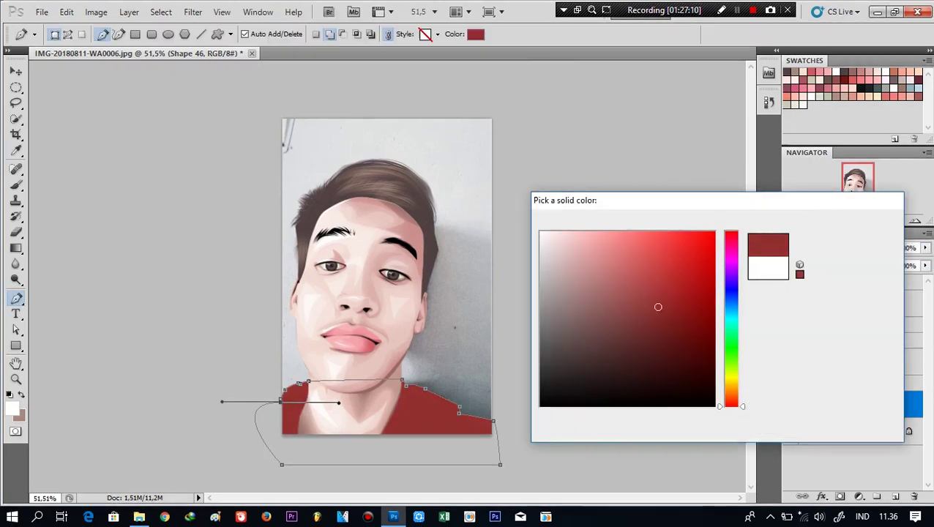
pyautogui.click(884, 222)
pyautogui.click(790, 405)
pyautogui.scroll(1, 385, 380)
pyautogui.scroll(1, 385, 379)
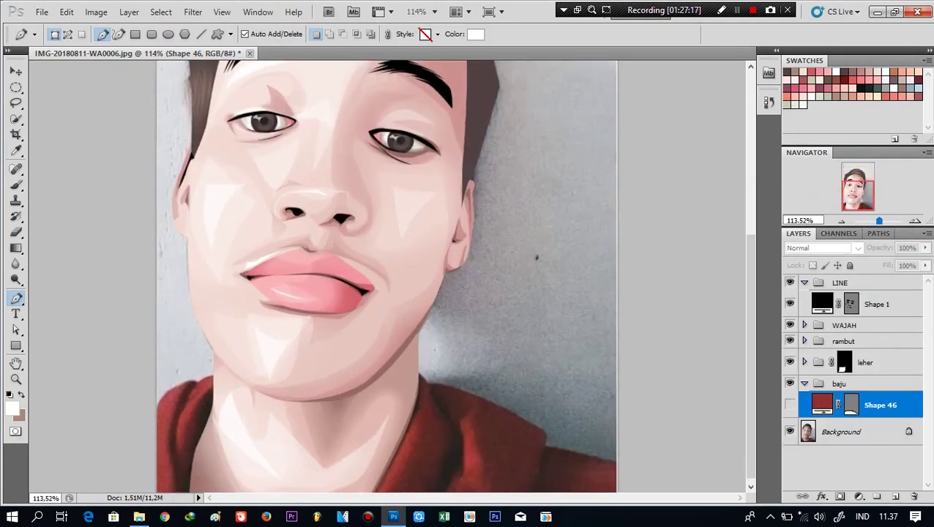
pyautogui.scroll(2, 220, 439)
# Outline collar-edge Shape 47 along the left neck at 0 opacity for tracing
pyautogui.click(73, 307)
pyautogui.click(60, 439)
pyautogui.hotkey('ctrl', '0')
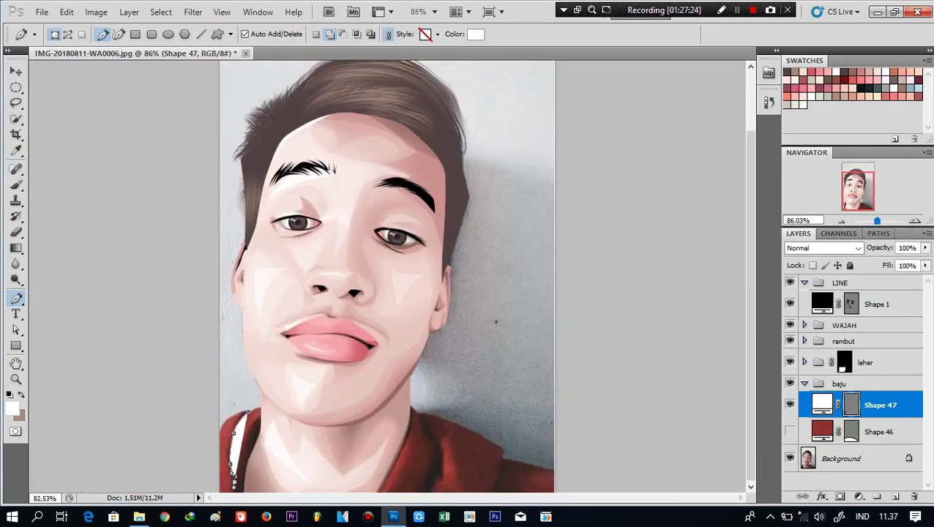
pyautogui.scroll(-2, 386, 277)
pyautogui.scroll(1, 387, 277)
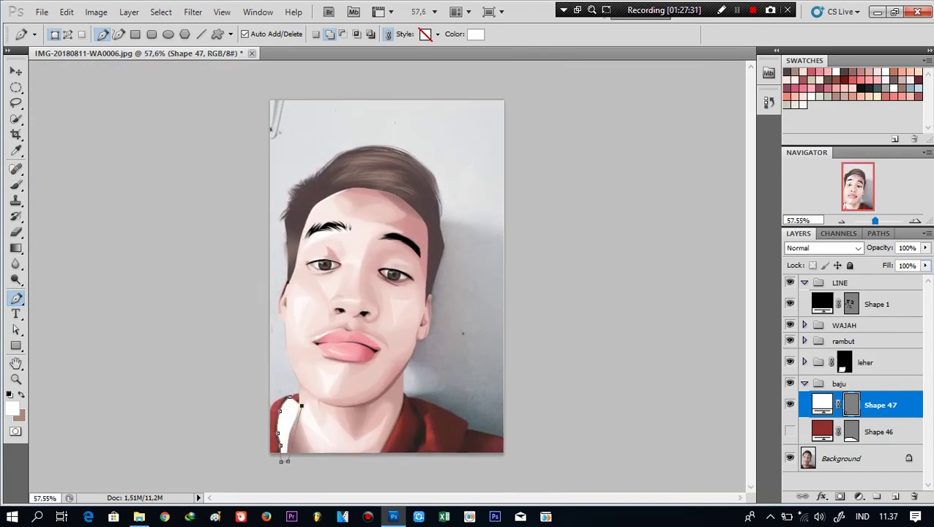
pyautogui.press('0')
pyautogui.press('0')
pyautogui.scroll(2, 389, 402)
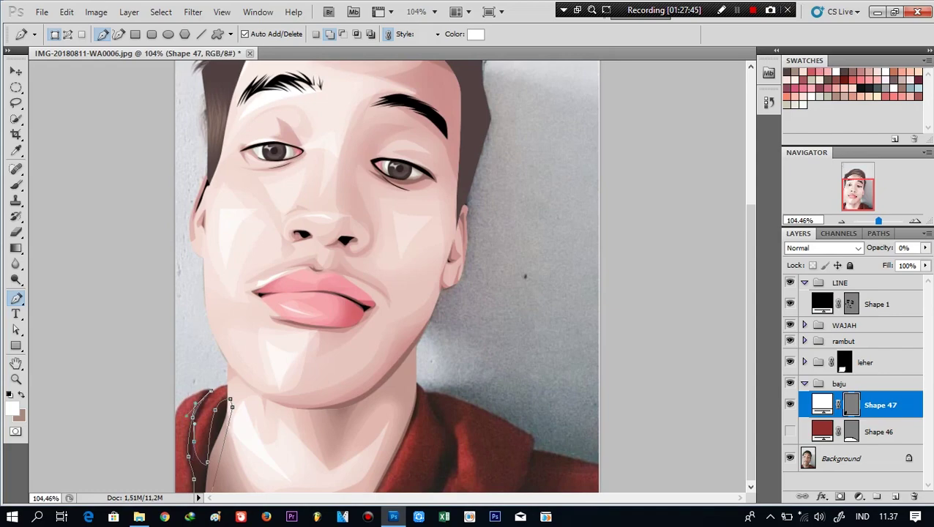
pyautogui.scroll(-1, 395, 484)
# Fill collar Shape 47 dark grey at full opacity, keeping the red shirt hidden
pyautogui.click(790, 432)
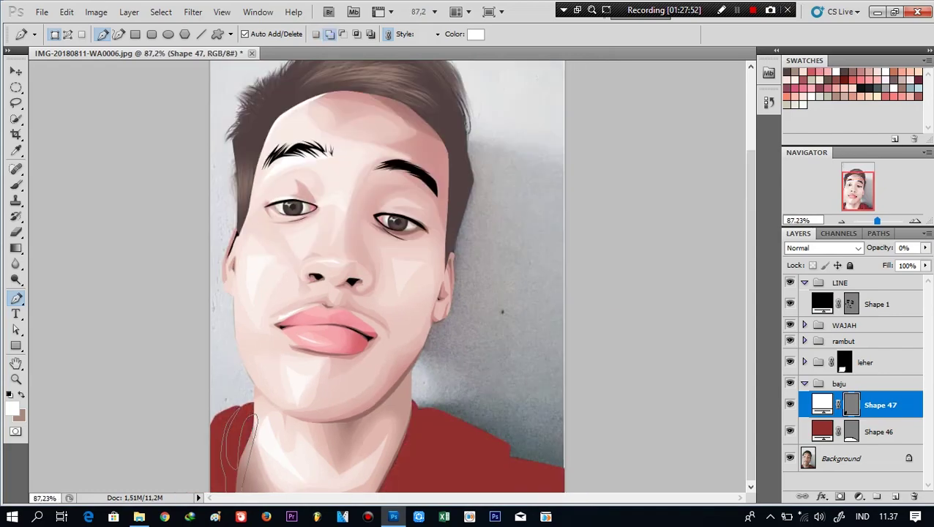
pyautogui.doubleClick(822, 405)
pyautogui.click(882, 221)
pyautogui.moveTo(925, 248); pyautogui.dragTo(926, 262)
pyautogui.click(790, 431)
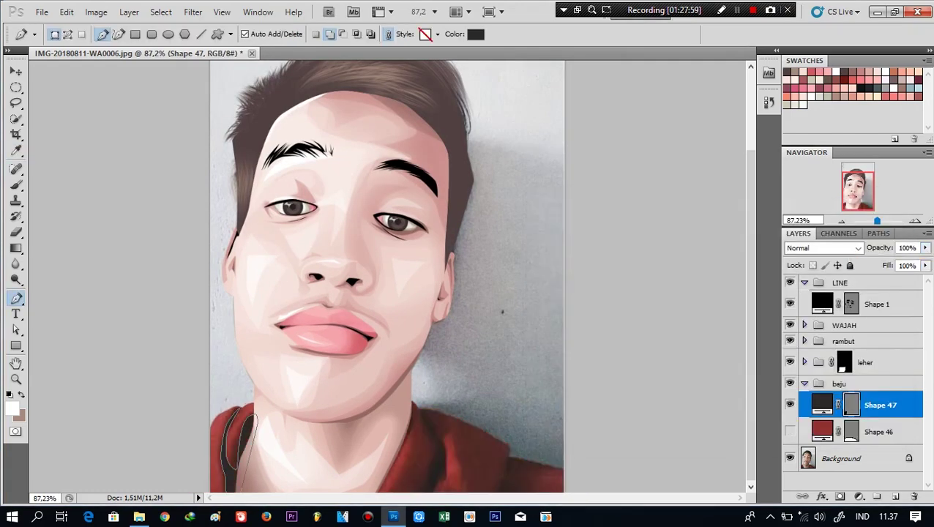
pyautogui.scroll(1, 419, 358)
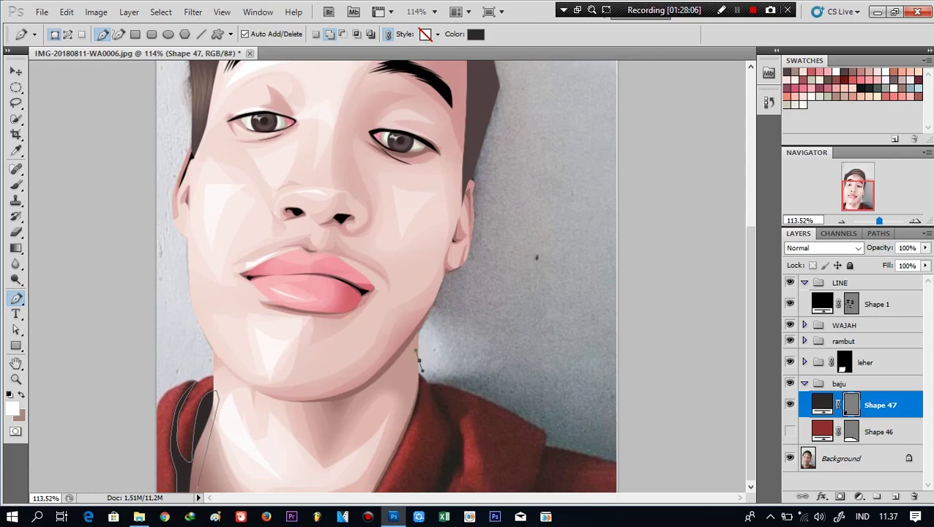
pyautogui.scroll(1, 386, 486)
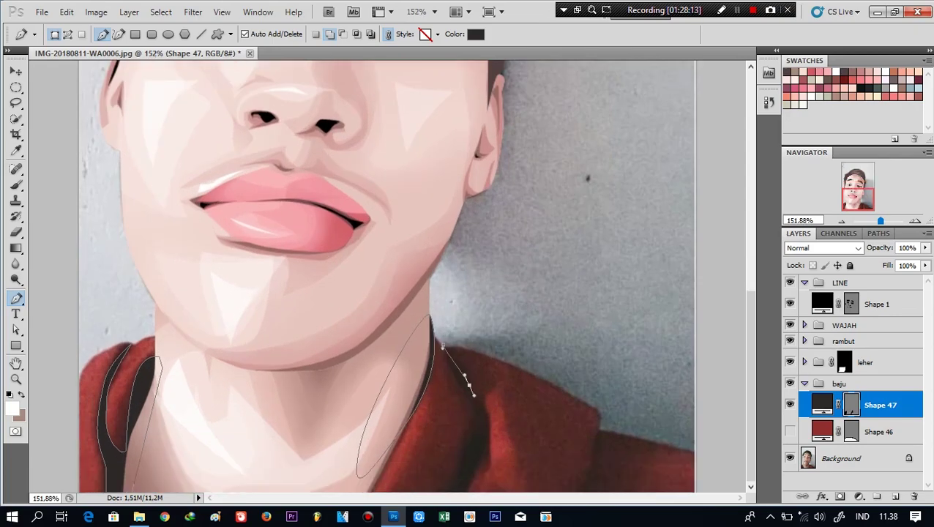
pyautogui.scroll(-2, 481, 412)
pyautogui.scroll(-2, 481, 411)
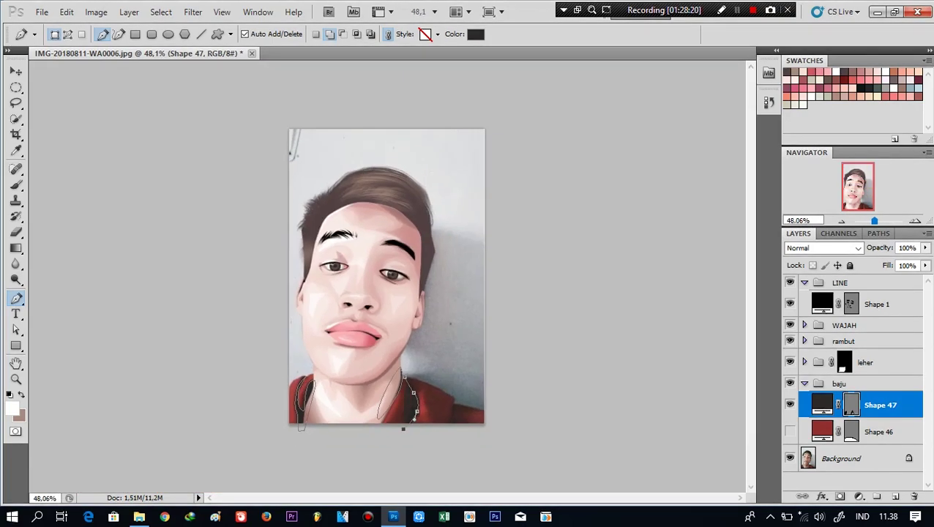
pyautogui.scroll(4, 390, 399)
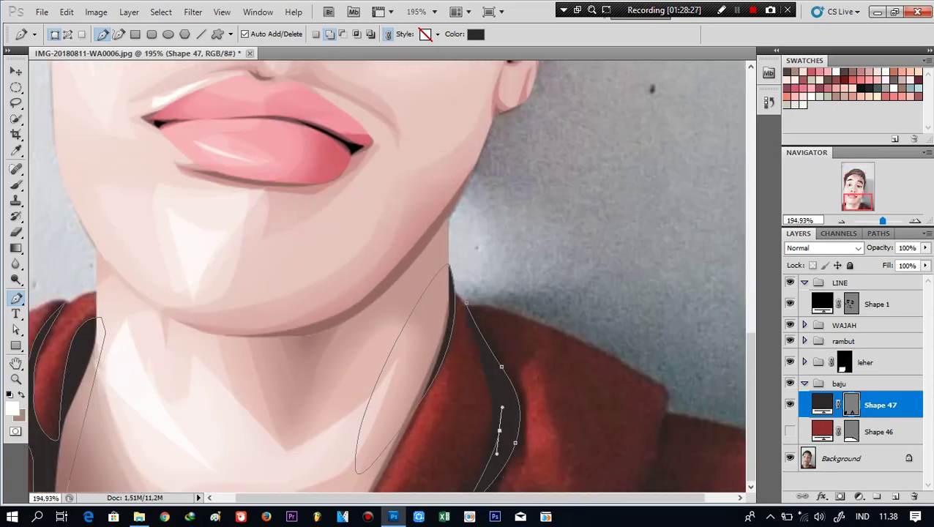
pyautogui.hscroll(1, 473, 485)
pyautogui.scroll(-3, 474, 484)
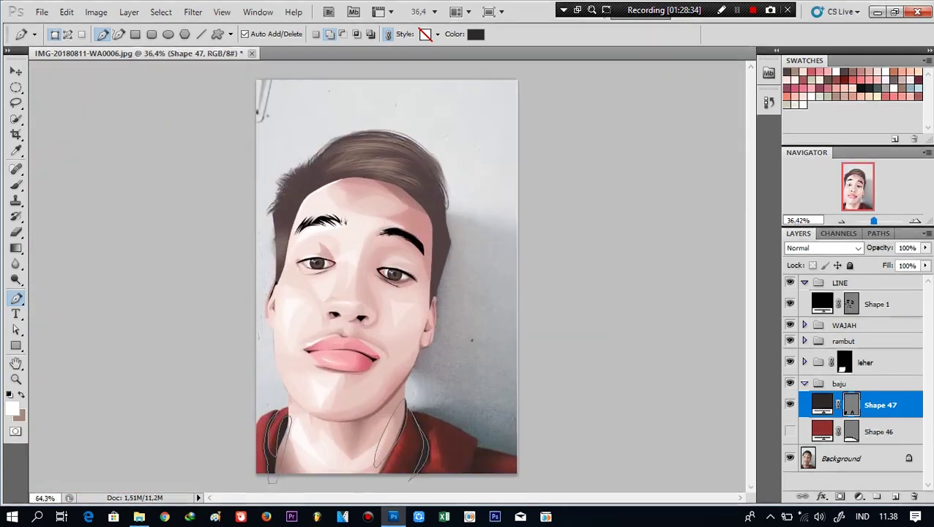
# Mask the baju group to the Shape 46 shirt outline and show the red shirt again
pyautogui.keyDown('ctrl'); pyautogui.click(852, 405); pyautogui.keyUp('ctrl')
pyautogui.click(839, 384)
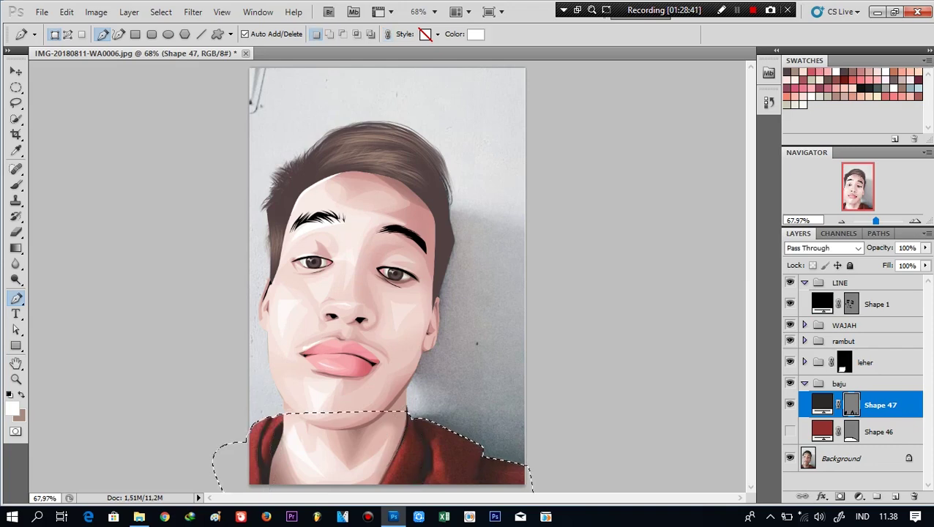
pyautogui.click(839, 496)
pyautogui.click(789, 442)
pyautogui.click(879, 443)
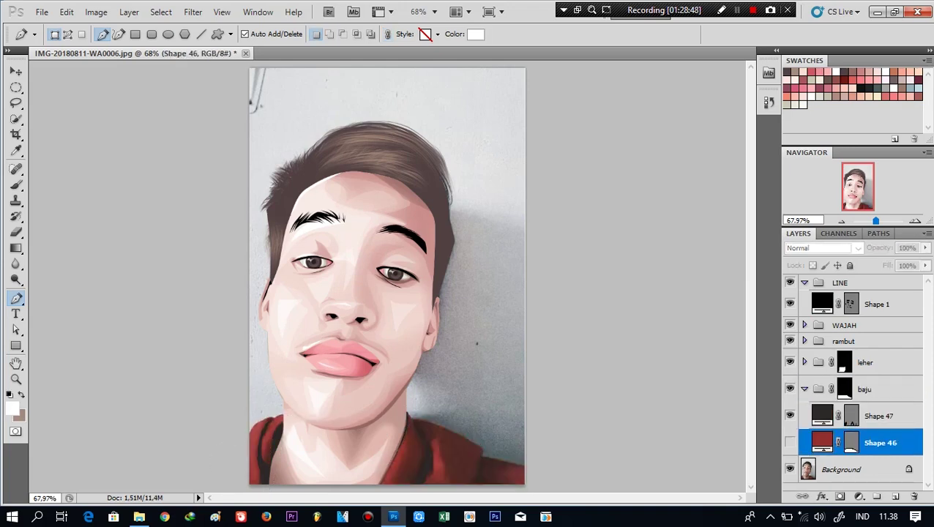
# Begin the Shape 48 collar with pen points along the left side of the neck
pyautogui.scroll(1, 407, 407)
pyautogui.scroll(1, 407, 407)
pyautogui.click(212, 446)
pyautogui.click(238, 396)
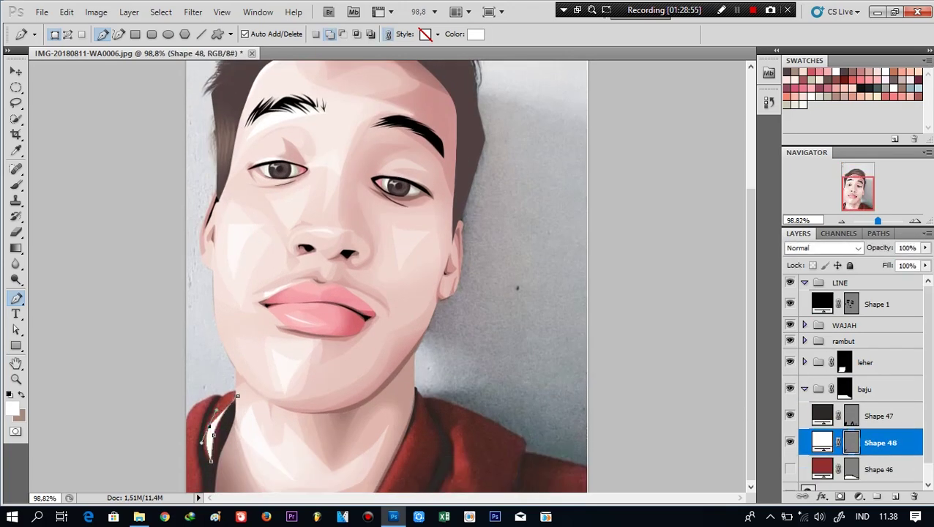
pyautogui.scroll(-4, 407, 407)
pyautogui.scroll(2, 381, 282)
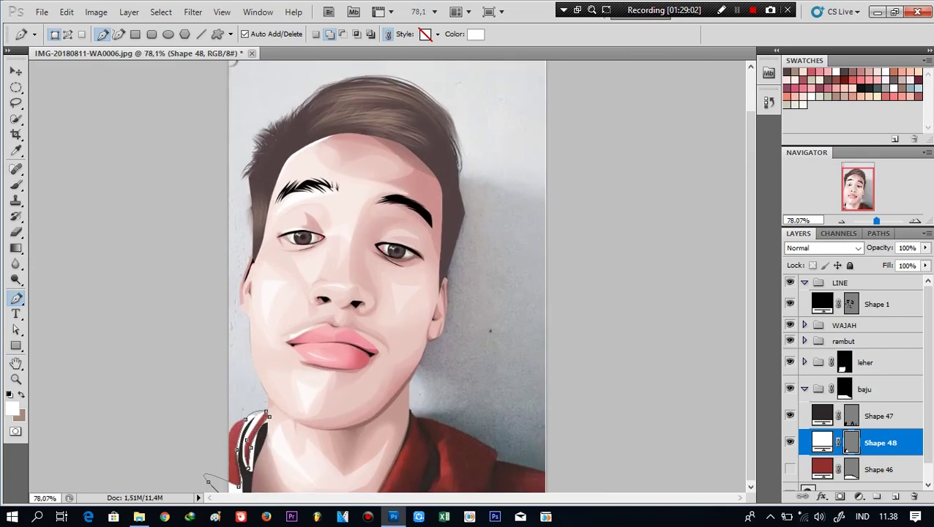
pyautogui.scroll(-2, 382, 282)
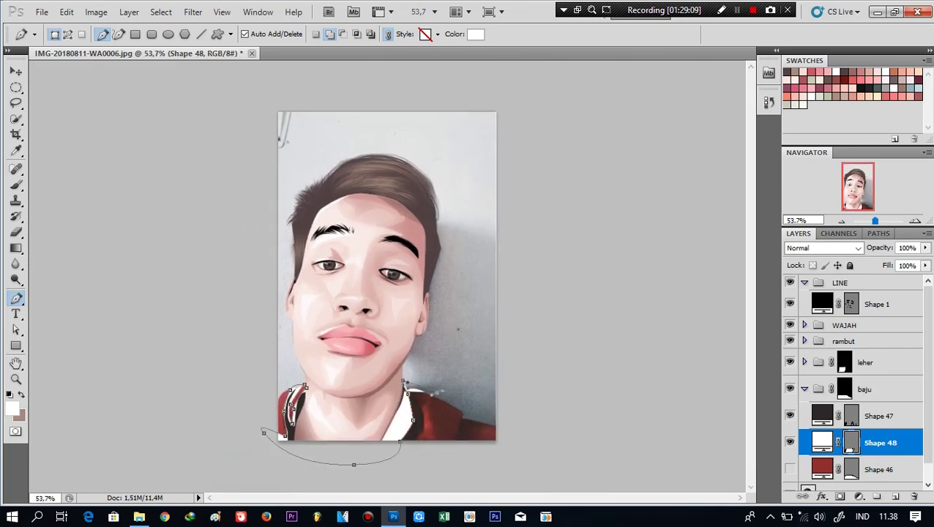
# Complete the collar's curved outline below the chin, redrawing the misplaced right-side points
pyautogui.moveTo(414, 442)
pyautogui.mouseDown()
pyautogui.moveTo(454, 445)
pyautogui.moveTo(503, 424)
pyautogui.mouseUp()
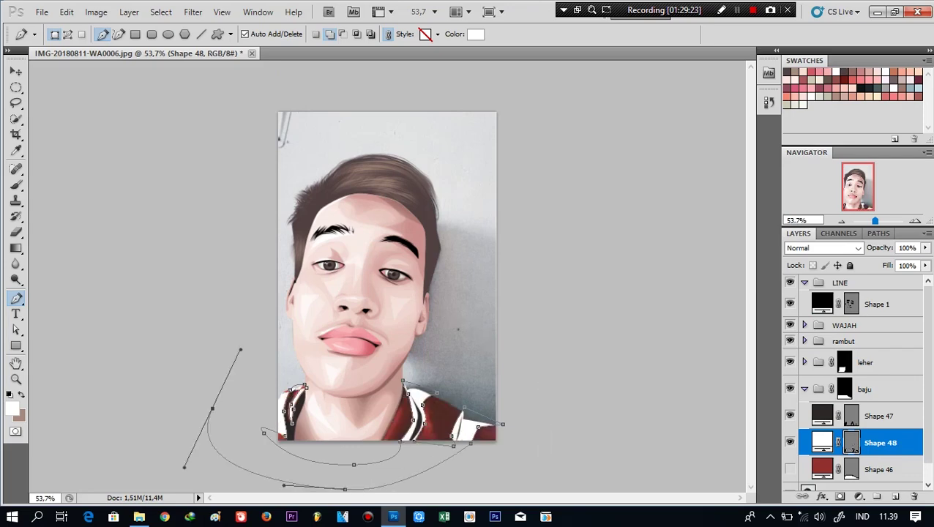
pyautogui.hotkey('ctrl', 'z')
pyautogui.hotkey('ctrl', 'alt', 'z')
pyautogui.hotkey('ctrl', 'alt', 'z')
pyautogui.moveTo(466, 448); pyautogui.dragTo(510, 428)
pyautogui.moveTo(925, 262); pyautogui.dragTo(850, 262)
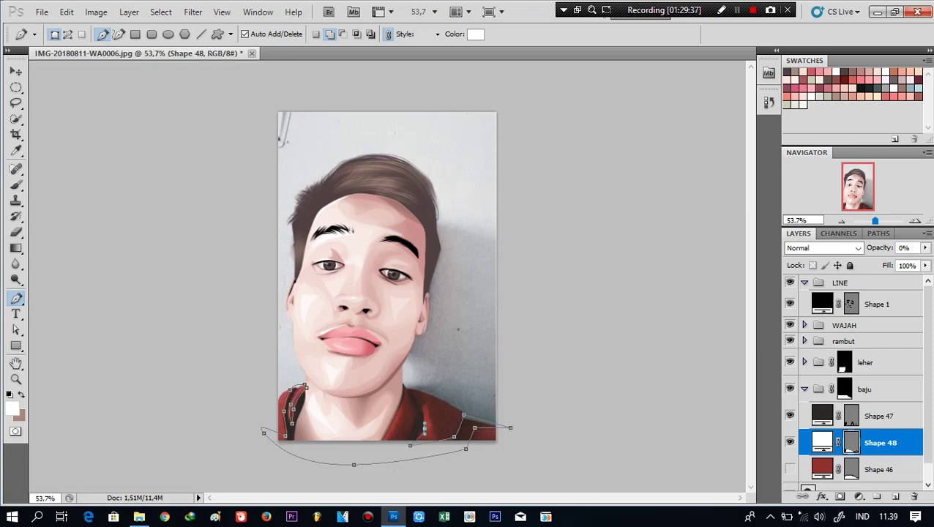
pyautogui.moveTo(352, 433); pyautogui.dragTo(356, 446)
pyautogui.click(926, 248)
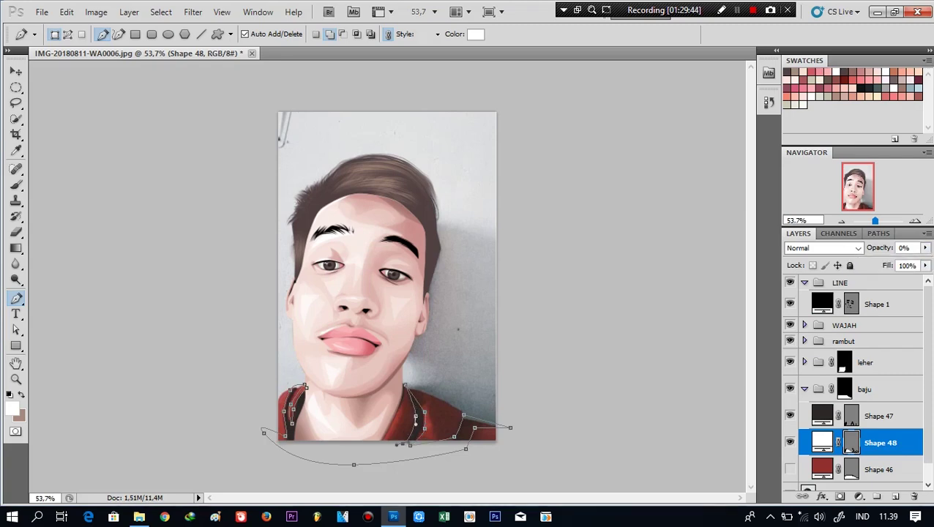
pyautogui.moveTo(851, 262); pyautogui.dragTo(925, 262)
# Fill the collar with dark red #5f2020 and begin a second collar shape on the left
pyautogui.doubleClick(822, 443)
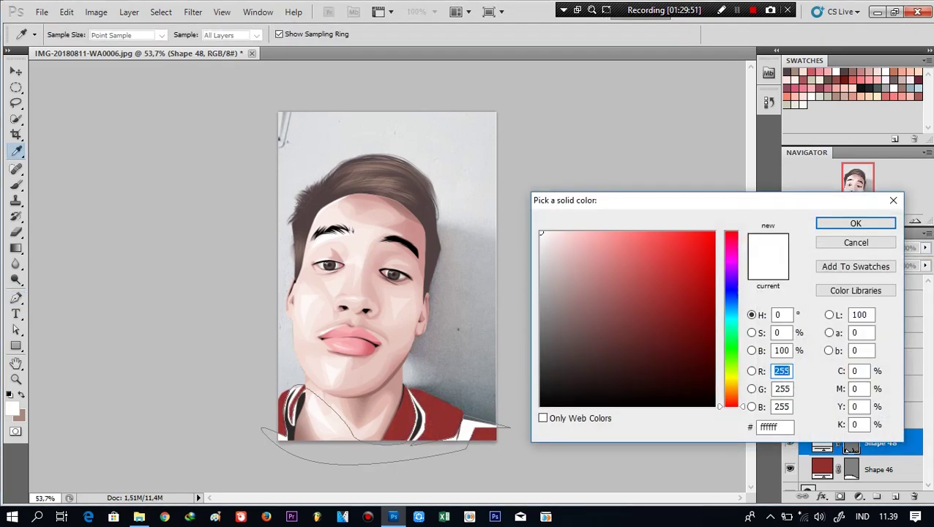
pyautogui.click(657, 334)
pyautogui.moveTo(656, 334); pyautogui.dragTo(656, 341)
pyautogui.click(855, 224)
pyautogui.click(297, 388)
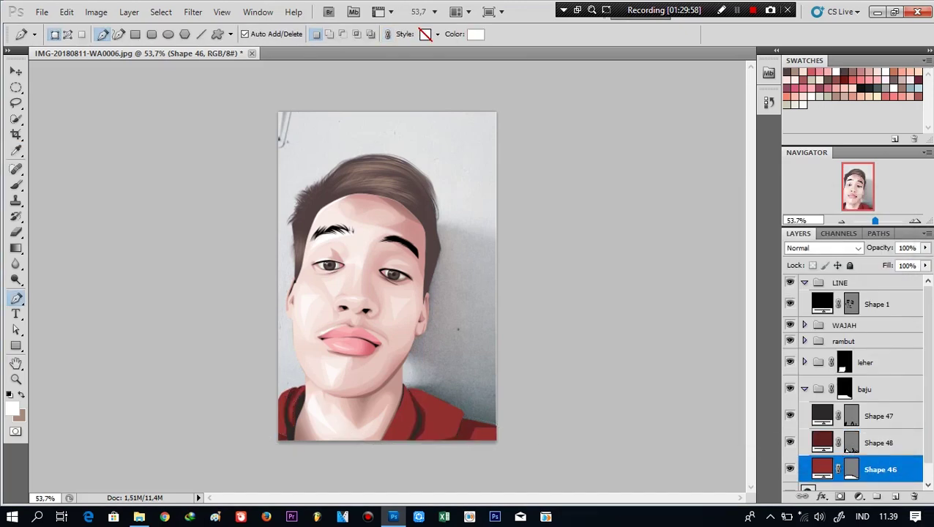
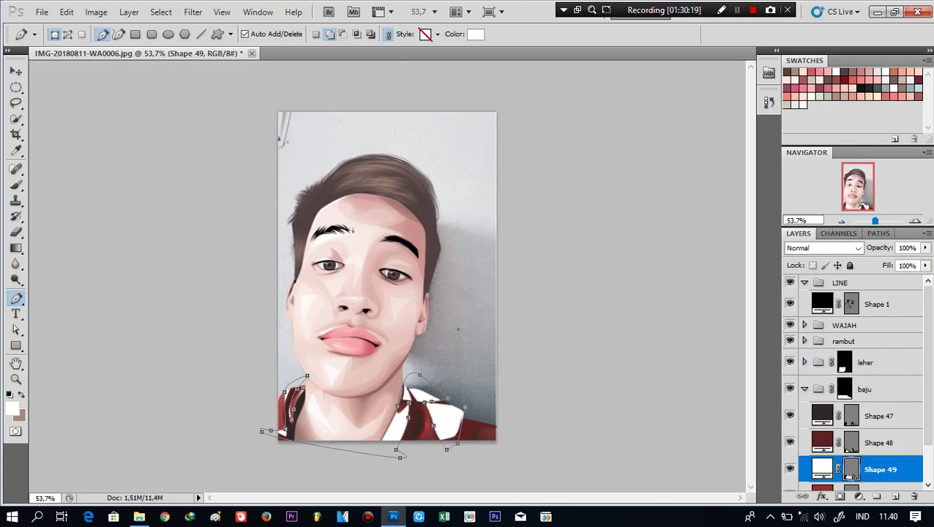
# Finish curving the collar outline and fill the Shape 49 collar dark red
pyautogui.click(526, 440)
pyautogui.moveTo(542, 382); pyautogui.dragTo(515, 360)
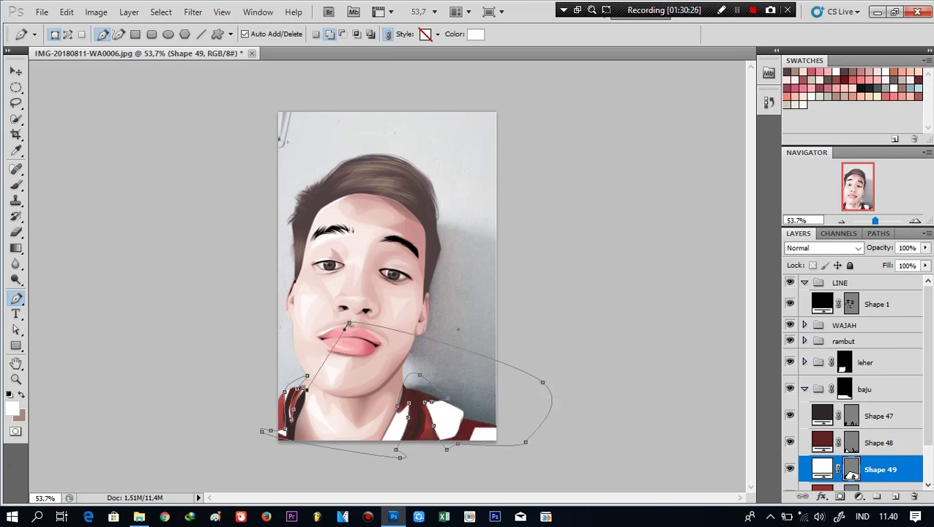
pyautogui.scroll(-1, 863, 402)
pyautogui.doubleClick(822, 424)
pyautogui.click(289, 417)
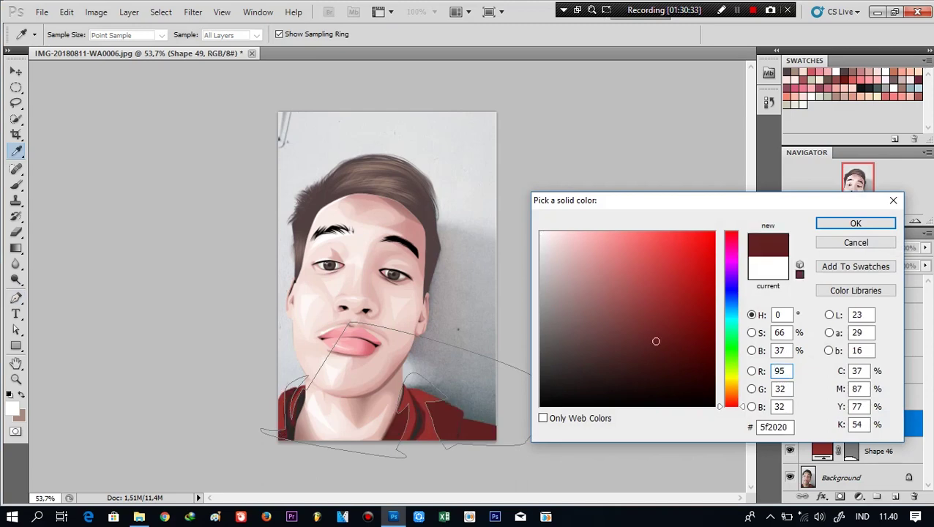
pyautogui.click(658, 307)
pyautogui.click(661, 327)
pyautogui.click(856, 223)
# Select Shape 46 and hide it, briefly toggling the Background photo's visibility
pyautogui.click(878, 451)
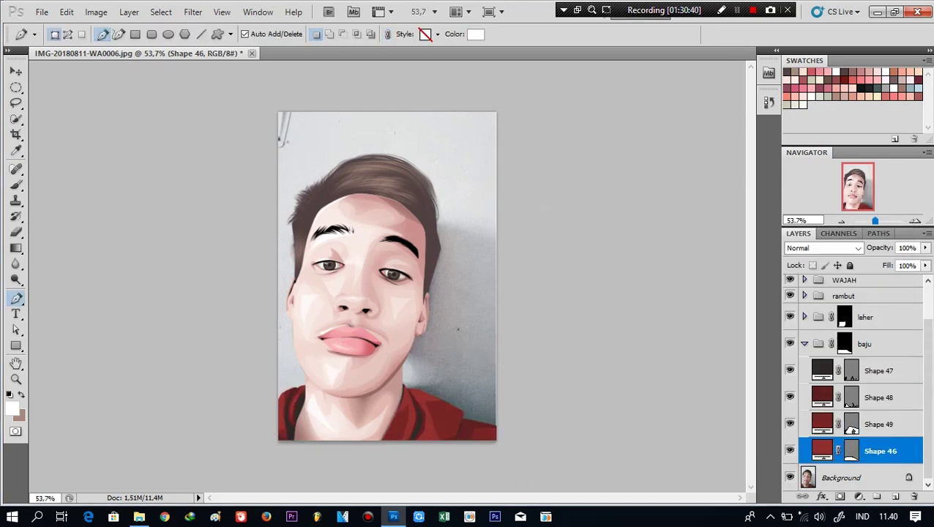
pyautogui.click(790, 478)
pyautogui.click(790, 478)
pyautogui.click(790, 451)
# Draw a new Shape 50 collar piece with the Pen tool and fill it dark red (752424)
pyautogui.click(284, 388)
pyautogui.click(286, 424)
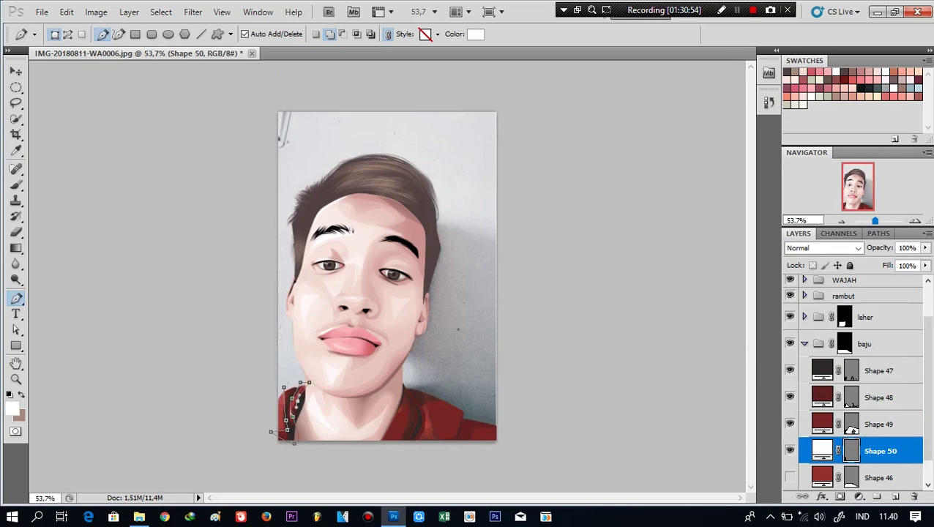
pyautogui.moveTo(417, 475); pyautogui.dragTo(476, 475)
pyautogui.moveTo(224, 450); pyautogui.dragTo(224, 399)
pyautogui.click(271, 432)
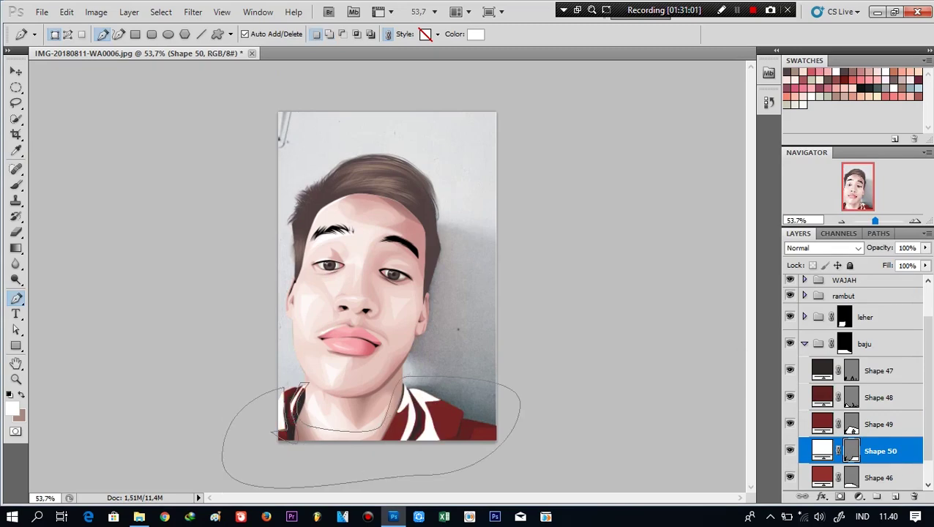
pyautogui.doubleClick(822, 451)
pyautogui.scroll(2, 386, 277)
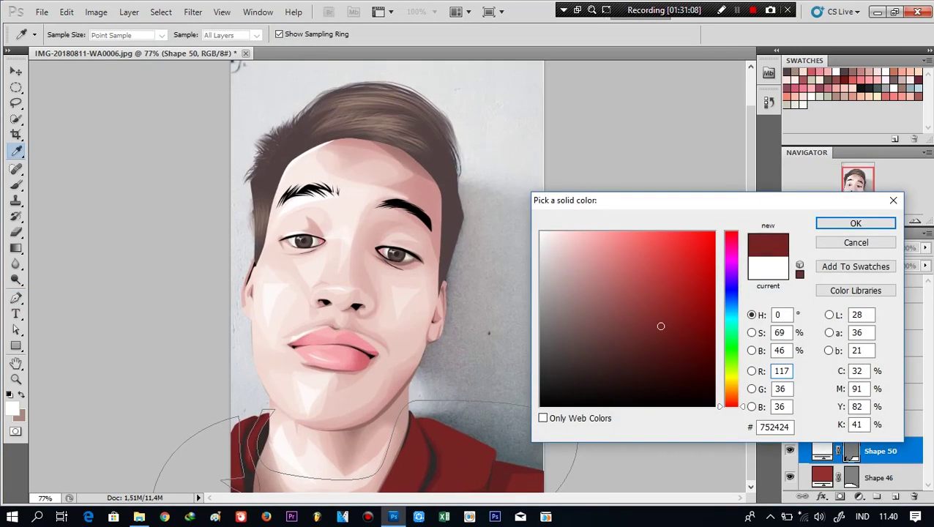
pyautogui.click(856, 223)
# Collapse the baju group and select the LINE through baju groups in the Layers panel
pyautogui.press('v')
pyautogui.scroll(-3, 386, 277)
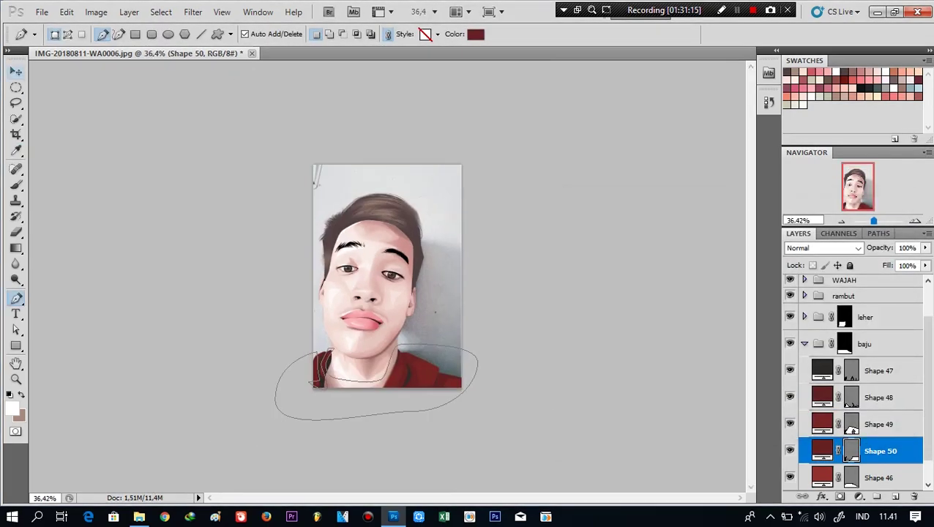
pyautogui.scroll(-1, 852, 402)
pyautogui.scroll(3, 851, 402)
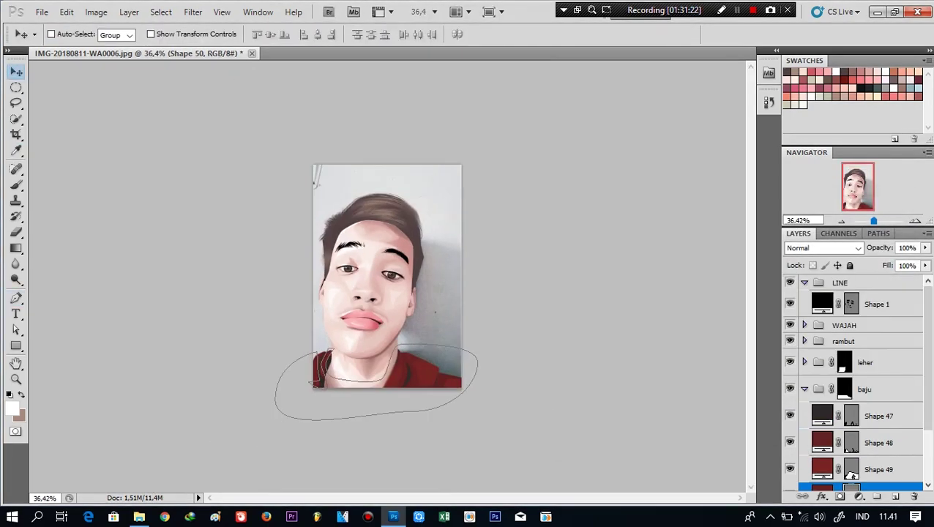
pyautogui.click(804, 388)
pyautogui.keyDown('shift'); pyautogui.click(845, 325); pyautogui.keyUp('shift')
pyautogui.keyDown('shift'); pyautogui.click(841, 283); pyautogui.keyUp('shift')
pyautogui.moveTo(871, 304)
pyautogui.mouseDown()
pyautogui.moveTo(871, 404)
pyautogui.moveTo(894, 497)
pyautogui.mouseUp()
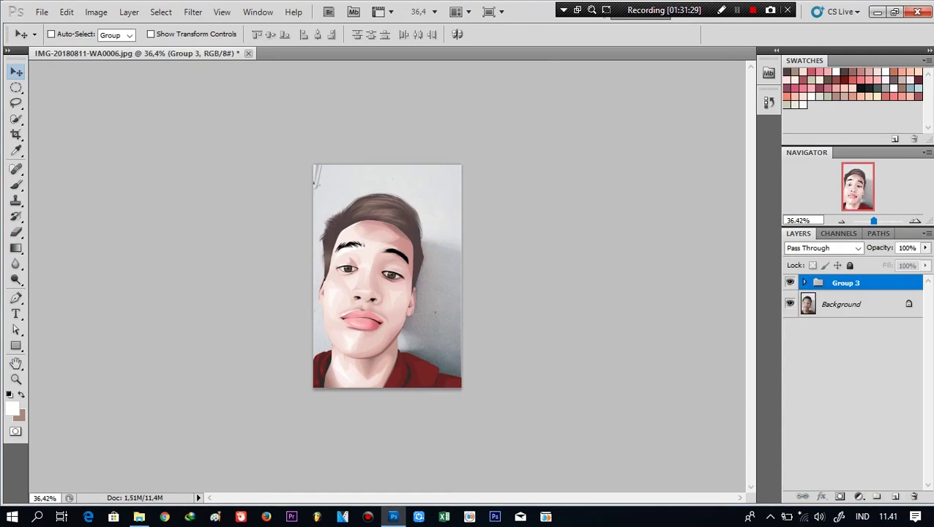
# Open new wallpaper.jpg from the Photoshop\Vector folder on drive F:
pyautogui.hotkey('ctrl', 'o')
pyautogui.doubleClick(399, 219)
pyautogui.doubleClick(459, 114)
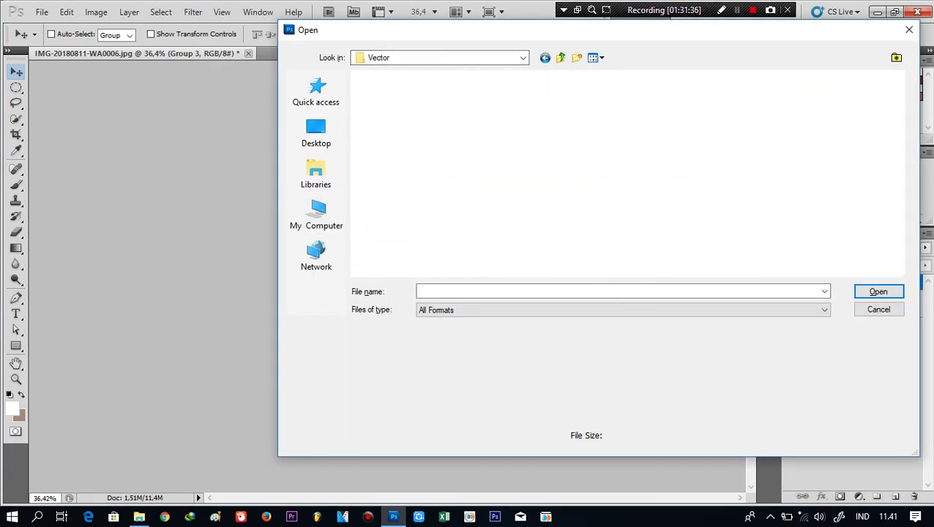
pyautogui.doubleClick(463, 115)
# Drag Group 3 from the portrait document onto the wallpaper
pyautogui.hotkey('ctrl', 'Tab')
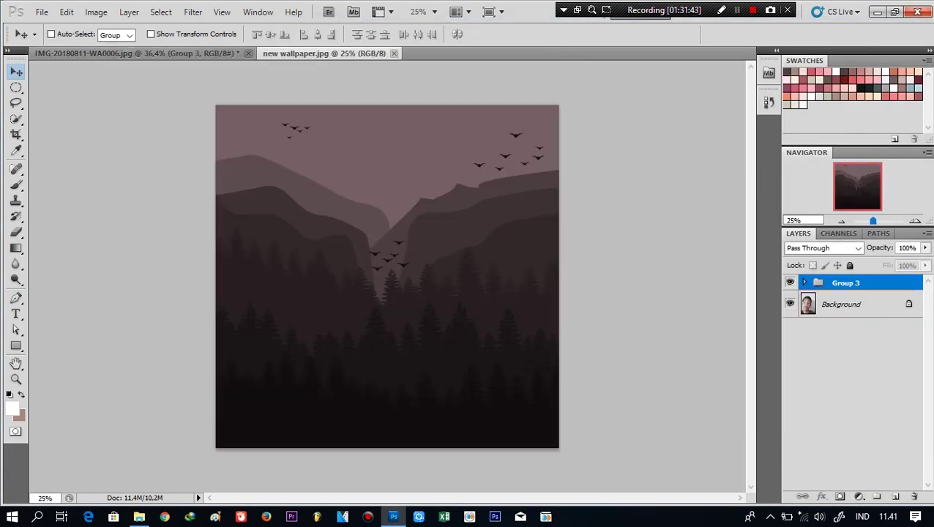
pyautogui.moveTo(387, 279)
pyautogui.mouseDown()
pyautogui.moveTo(347, 285)
pyautogui.moveTo(388, 410)
pyautogui.mouseUp()
pyautogui.press('Return')
pyautogui.click(846, 282)
# Try a crop around the face, adjusting its edges, then undo it
pyautogui.press('c')
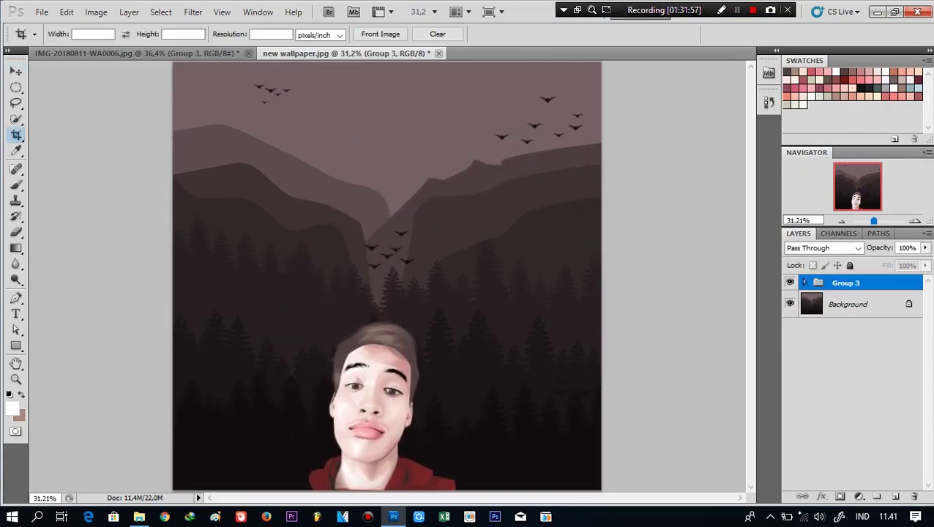
pyautogui.moveTo(280, 305); pyautogui.dragTo(460, 489)
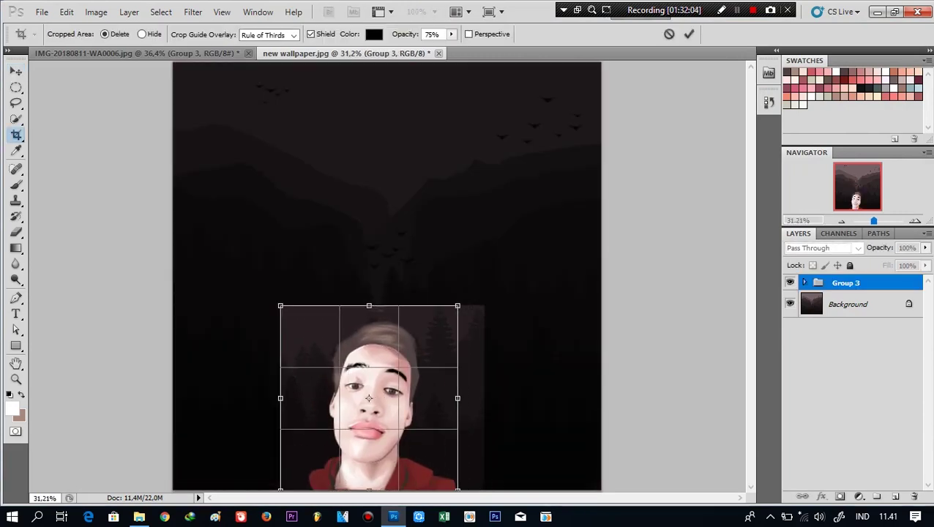
pyautogui.moveTo(281, 398); pyautogui.dragTo(316, 397)
pyautogui.moveTo(460, 398); pyautogui.dragTo(448, 398)
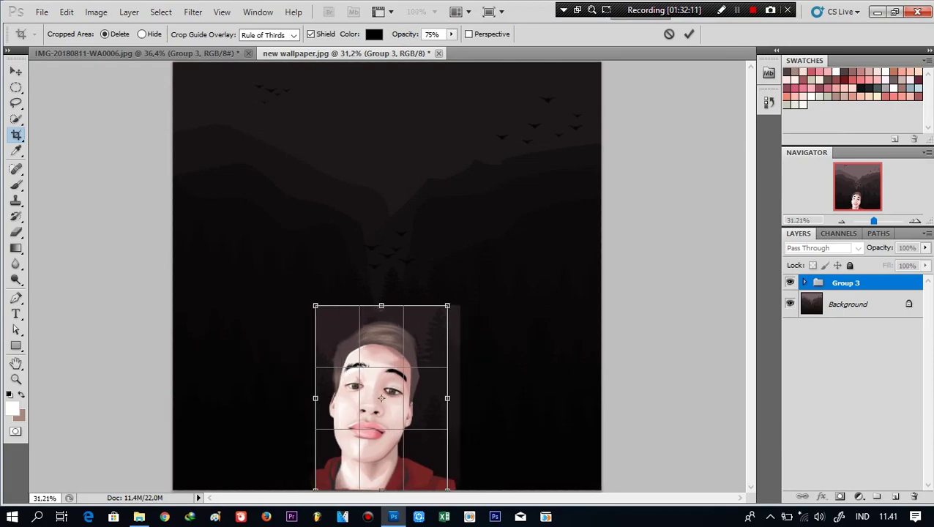
pyautogui.moveTo(381, 306); pyautogui.dragTo(382, 273)
pyautogui.moveTo(316, 381); pyautogui.dragTo(298, 381)
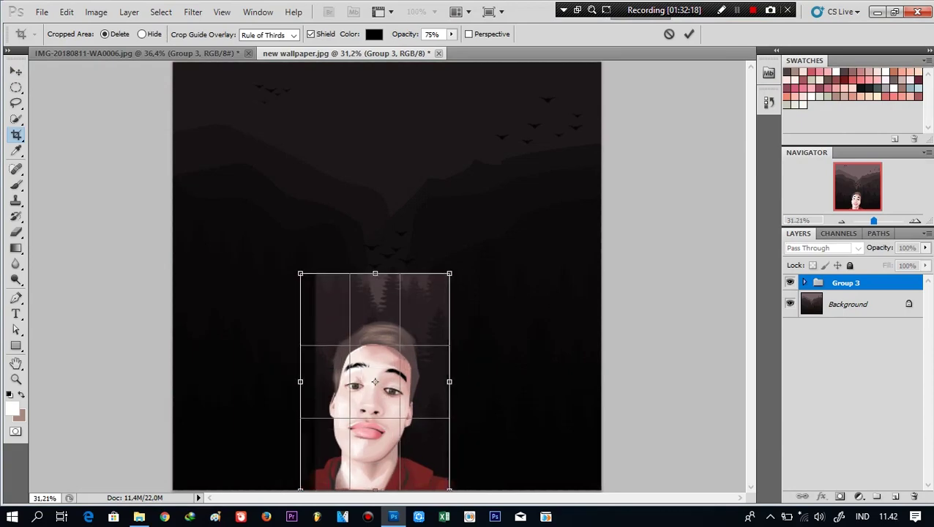
pyautogui.press('Return')
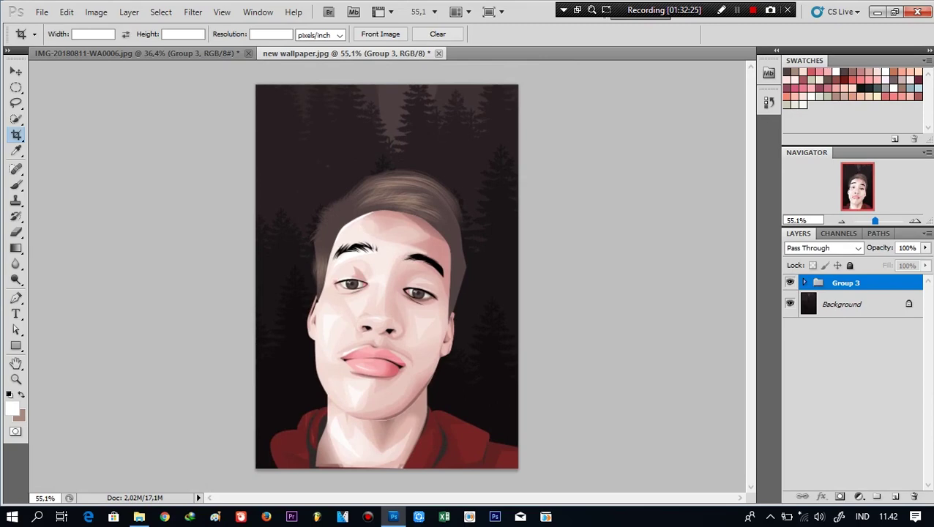
pyautogui.hotkey('ctrl', 'z')
# Move the portrait higher on the wallpaper and crop to a tall frame around it
pyautogui.press('v')
pyautogui.moveTo(439, 410); pyautogui.dragTo(439, 320)
pyautogui.press('c')
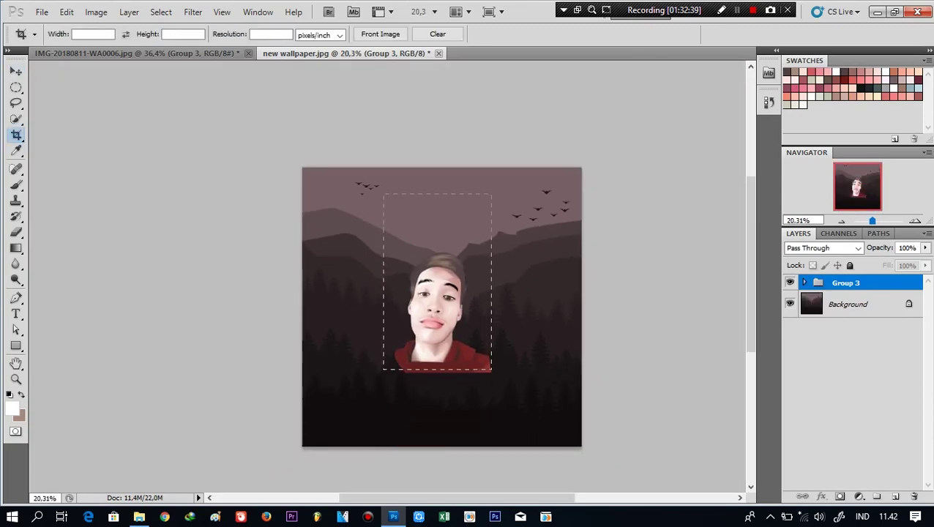
pyautogui.moveTo(383, 194); pyautogui.dragTo(509, 364)
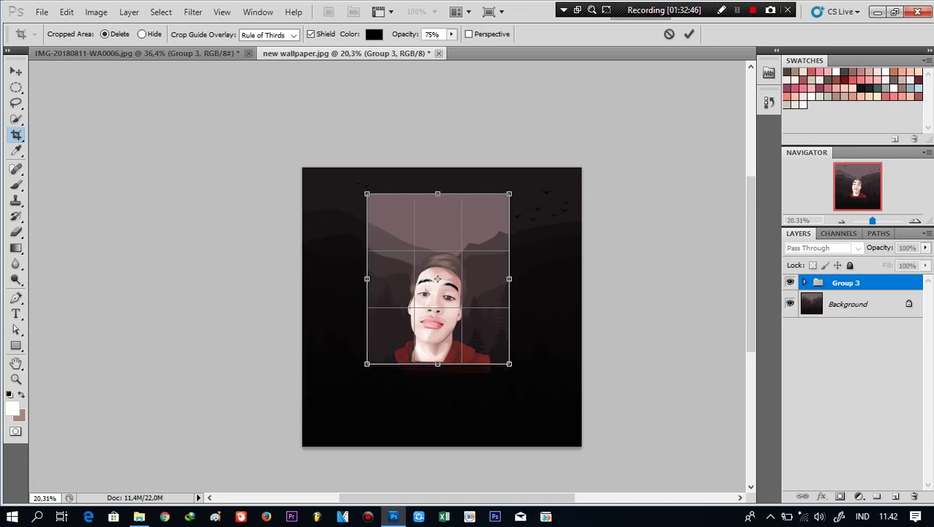
pyautogui.hotkey('ctrl', '+')
pyautogui.press('Return')
# Compare before and after the crop, then reapply a slightly shorter crop
pyautogui.scroll(3, 387, 275)
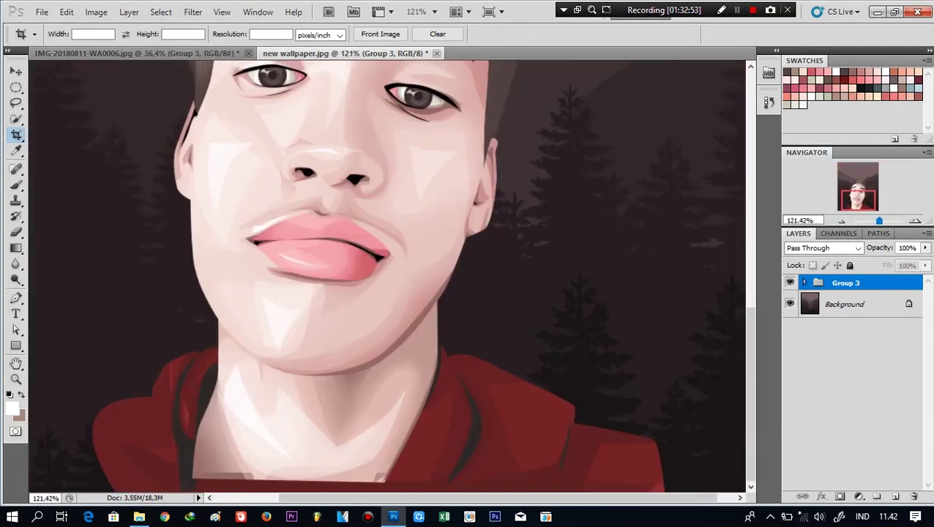
pyautogui.scroll(-4, 387, 276)
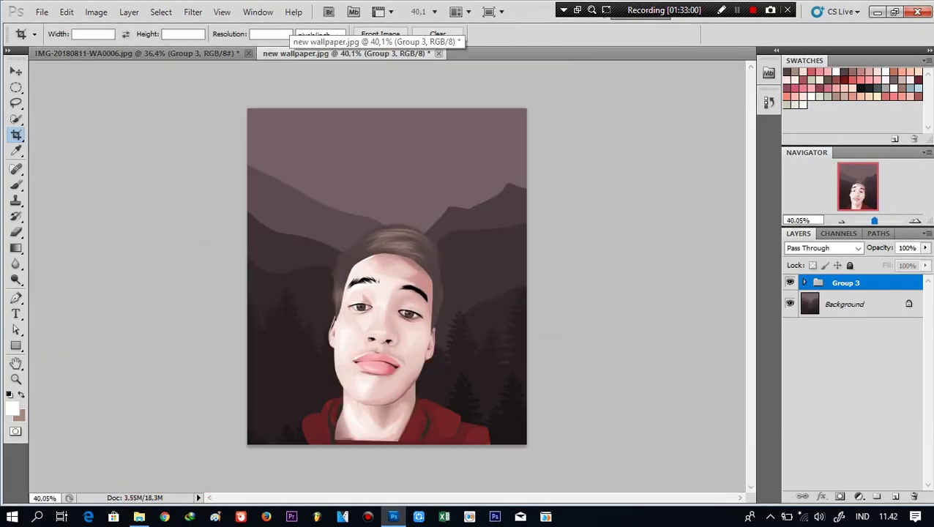
pyautogui.hotkey('ctrl', 'z')
pyautogui.hotkey('ctrl', 'z')
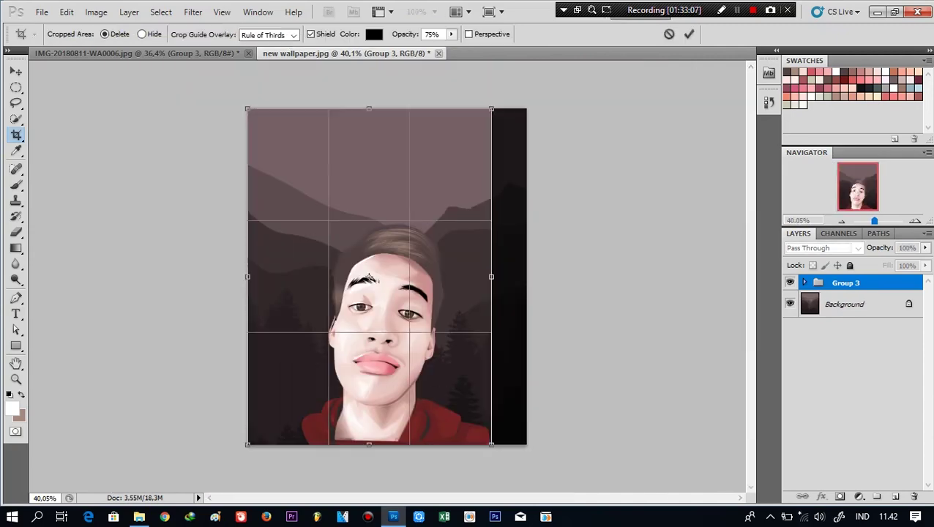
pyautogui.press('Return')
pyautogui.scroll(-2, 386, 276)
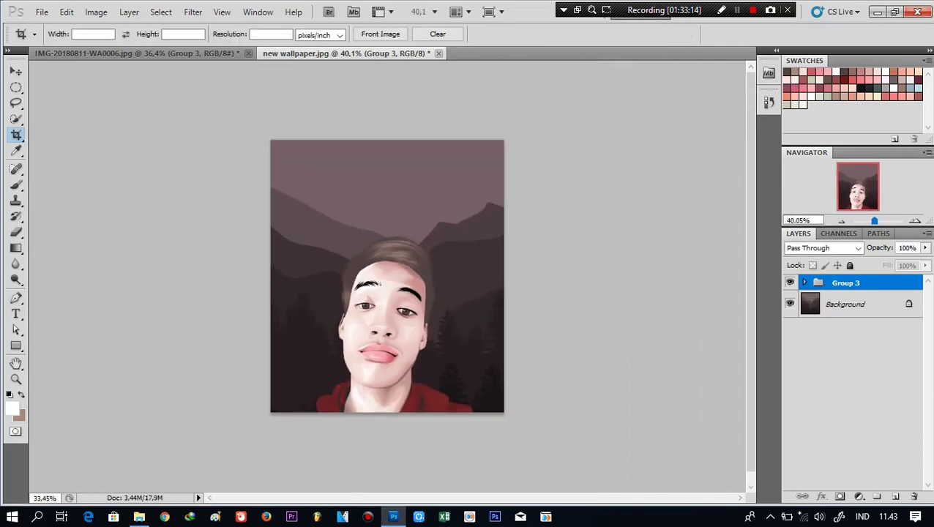
pyautogui.scroll(2, 387, 276)
pyautogui.scroll(-1, 386, 276)
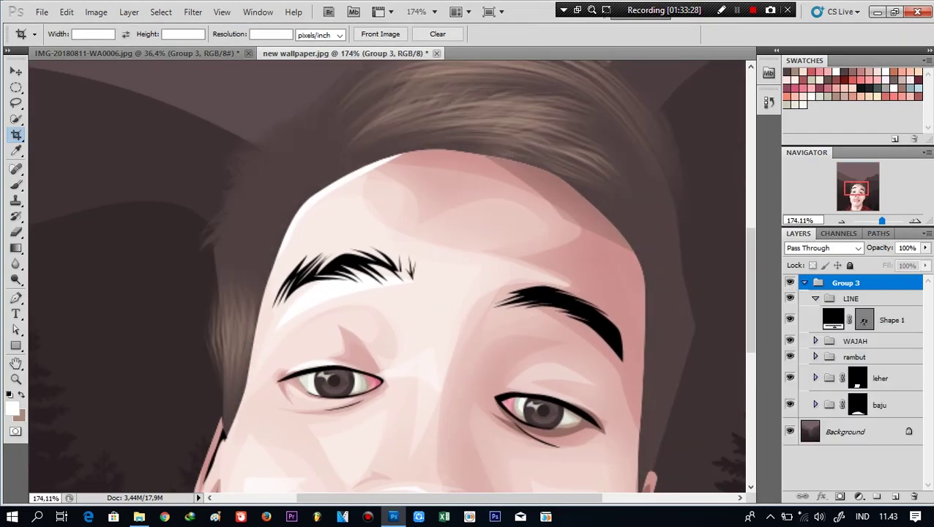
# Inspect the hair shape's path in Group 2 and toggle the hair layer's visibility
pyautogui.click(905, 393)
pyautogui.press('p')
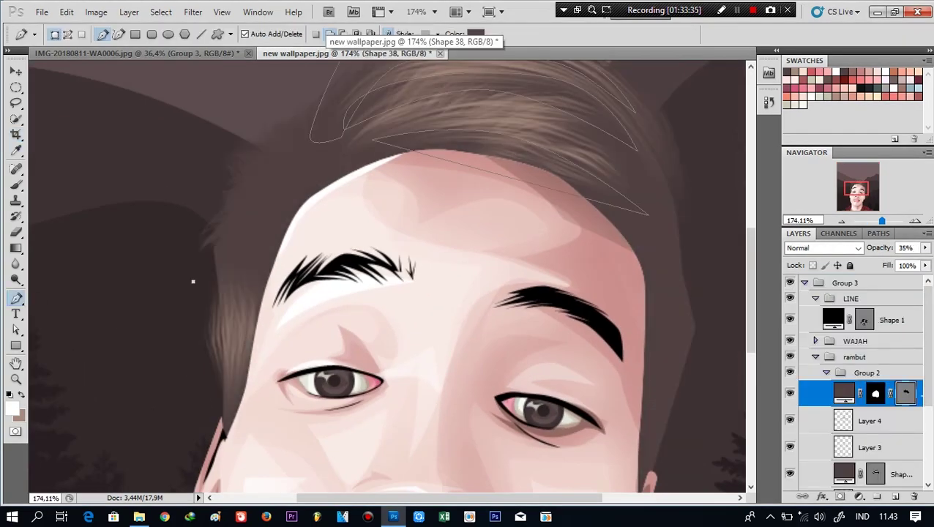
pyautogui.keyDown('ctrl'); pyautogui.click(194, 281); pyautogui.keyUp('ctrl')
pyautogui.click(228, 252)
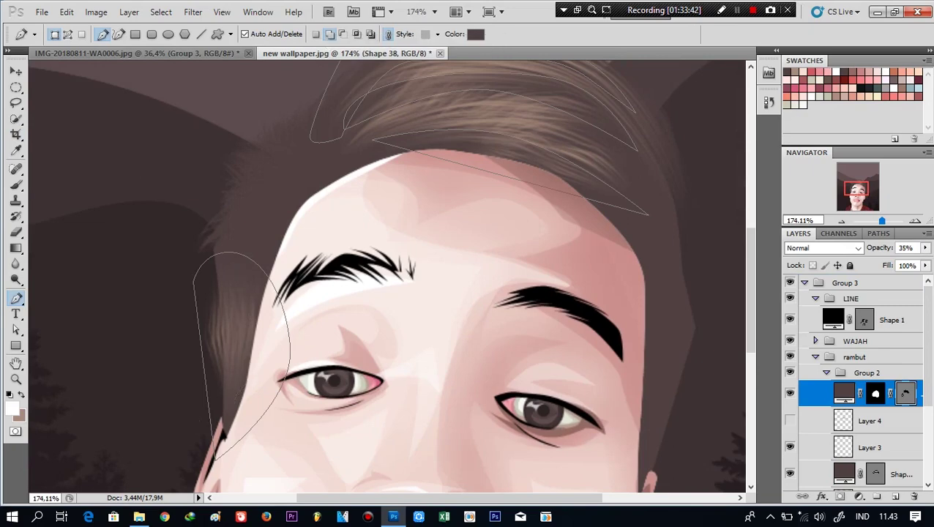
pyautogui.click(790, 447)
pyautogui.click(790, 447)
# Add a layer mask to hair Layer 3, brush on it near the temple, and collapse the hair groups
pyautogui.click(869, 448)
pyautogui.click(840, 496)
pyautogui.press('b')
pyautogui.moveTo(220, 356); pyautogui.dragTo(214, 308)
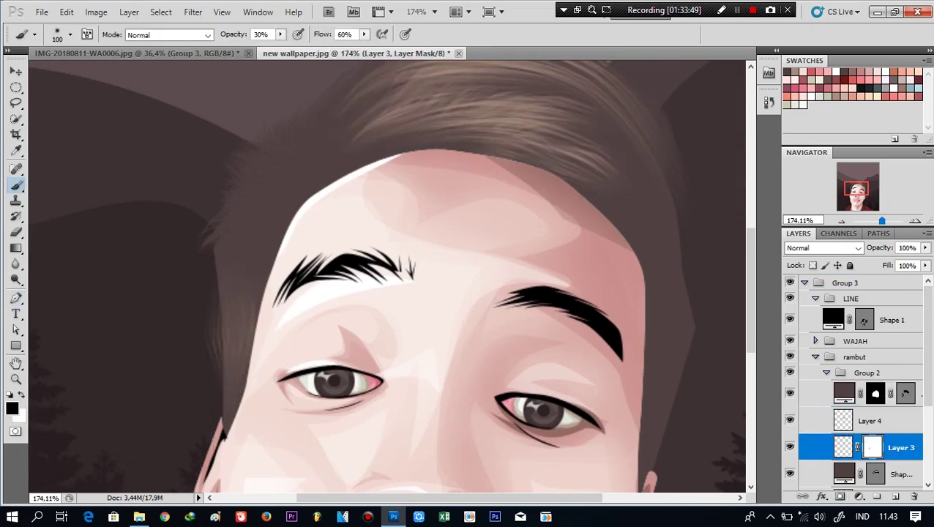
pyautogui.scroll(-2, 220, 329)
pyautogui.scroll(-1, 204, 321)
pyautogui.click(845, 282)
pyautogui.click(805, 283)
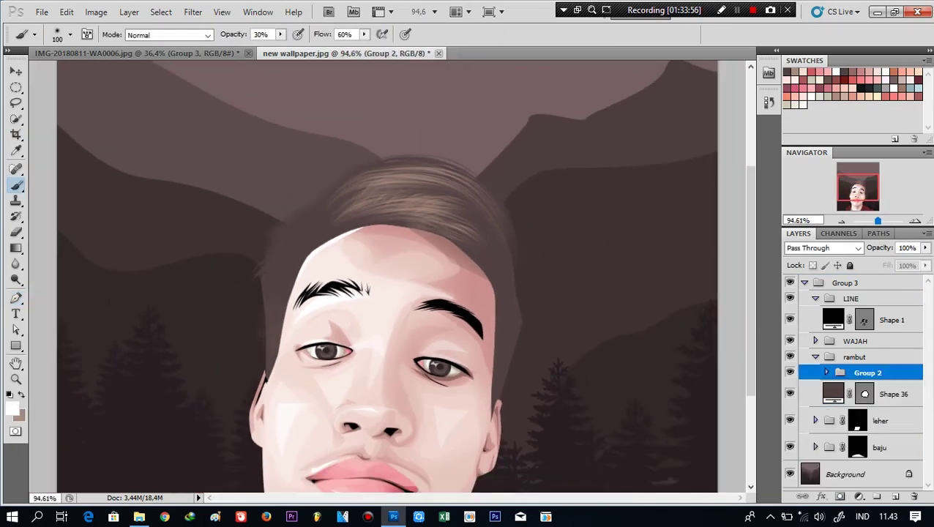
pyautogui.scroll(-4, 387, 276)
pyautogui.press('t')
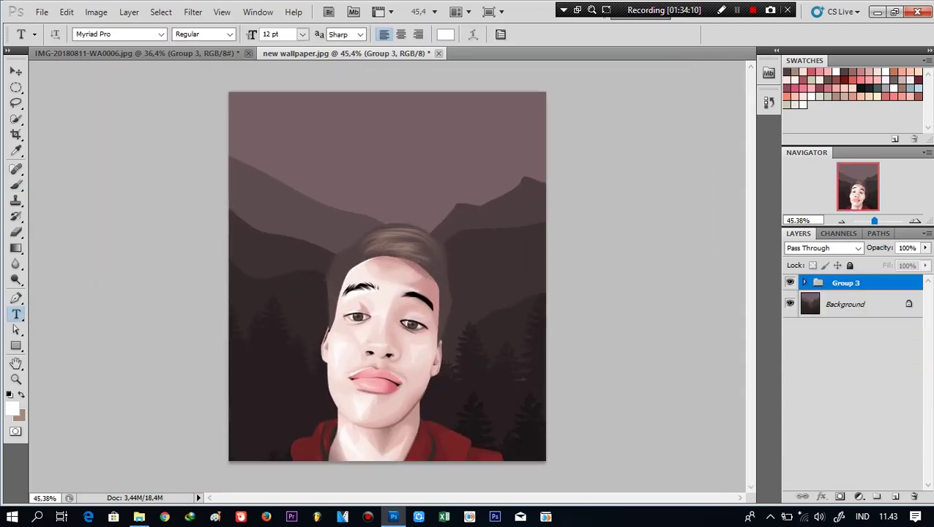
pyautogui.click(327, 231)
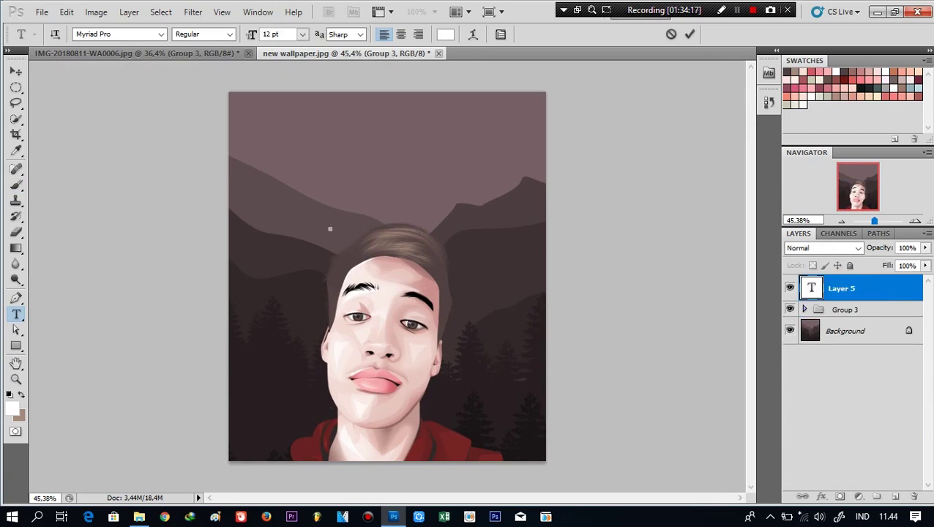
pyautogui.click(302, 35)
pyautogui.click(293, 269)
pyautogui.click(301, 35)
pyautogui.click(293, 222)
pyautogui.click(302, 34)
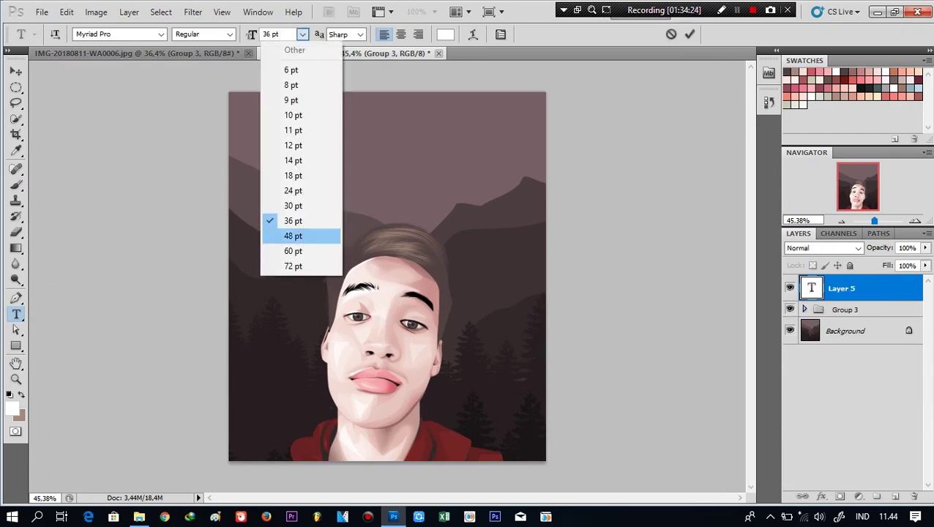
pyautogui.click(293, 251)
pyautogui.write('@vector_ar')
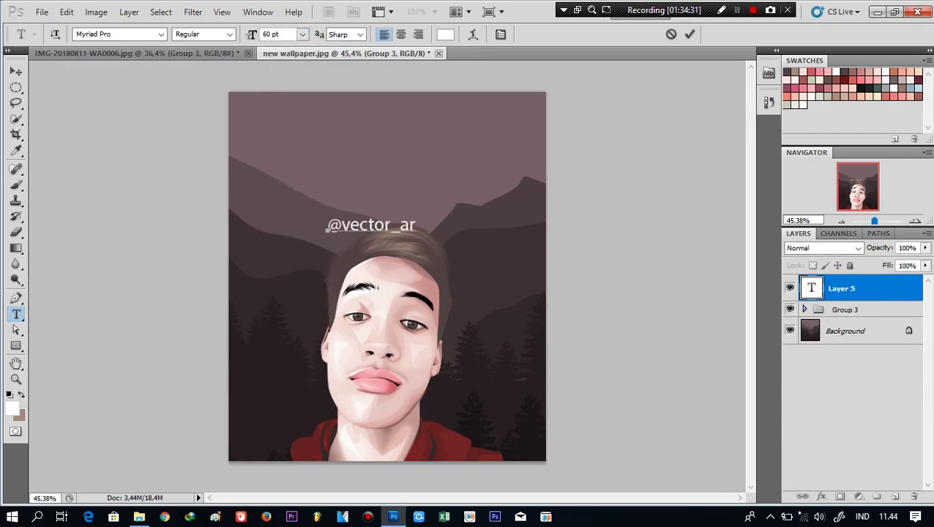
pyautogui.write('.t')
# Select the watermark text and try the Skunkling font on it
pyautogui.hotkey('ctrl', 'a')
pyautogui.click(161, 34)
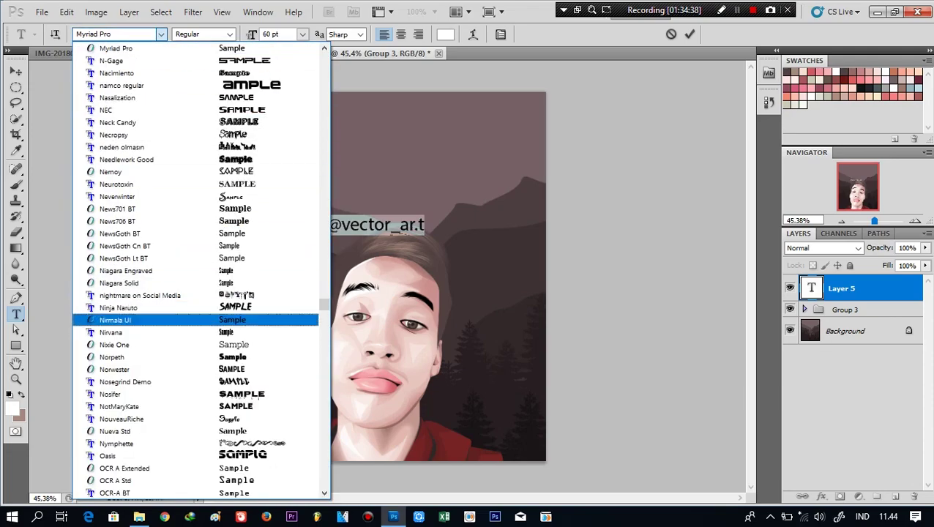
pyautogui.scroll(7, 183, 357)
pyautogui.scroll(-15, 194, 293)
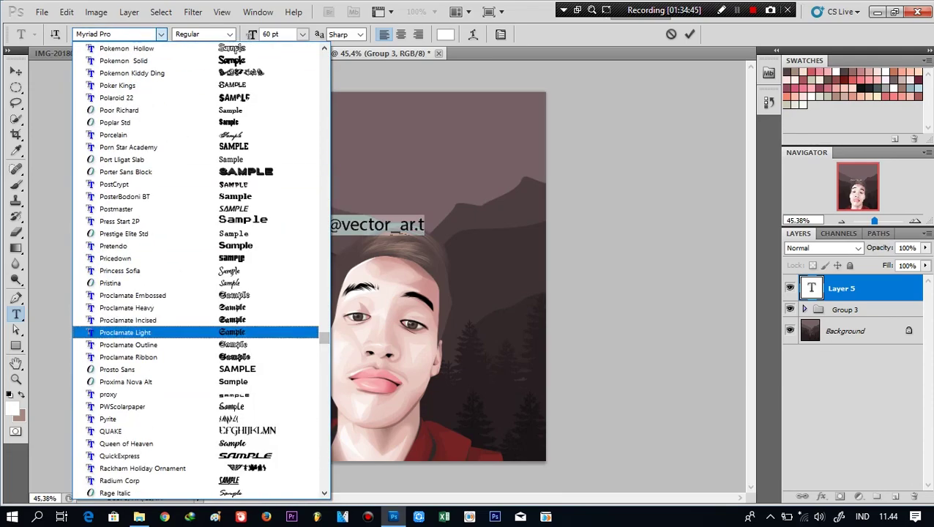
pyautogui.scroll(2, 194, 293)
pyautogui.scroll(-1, 194, 293)
pyautogui.scroll(-2, 194, 292)
pyautogui.scroll(-8, 194, 292)
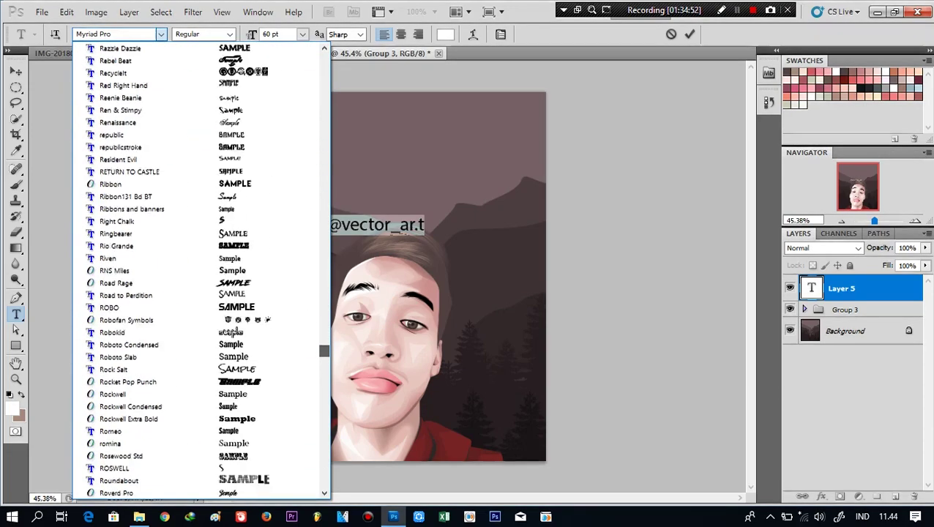
pyautogui.scroll(-7, 194, 293)
pyautogui.scroll(-7, 194, 293)
pyautogui.scroll(-5, 194, 293)
pyautogui.scroll(-8, 194, 292)
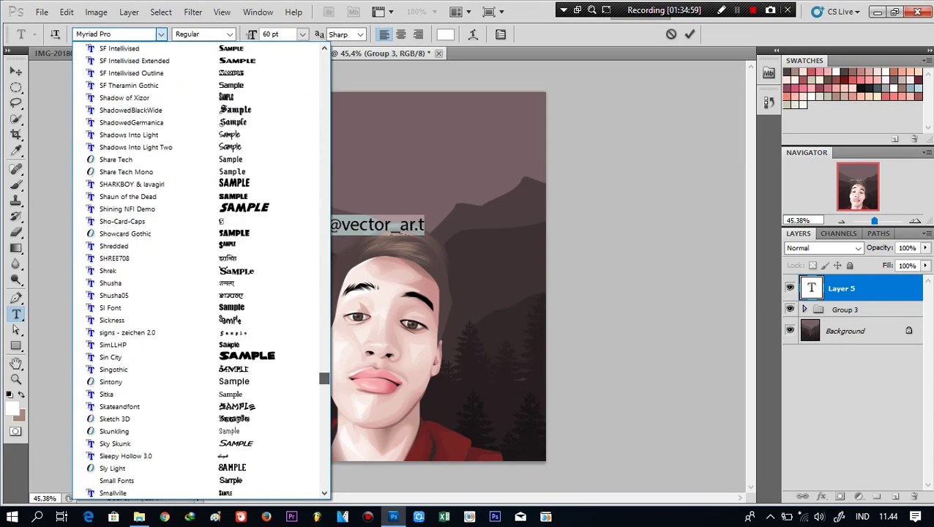
pyautogui.click(128, 418)
# Change the watermark font to DK Lemon Yellow Sun
pyautogui.click(160, 34)
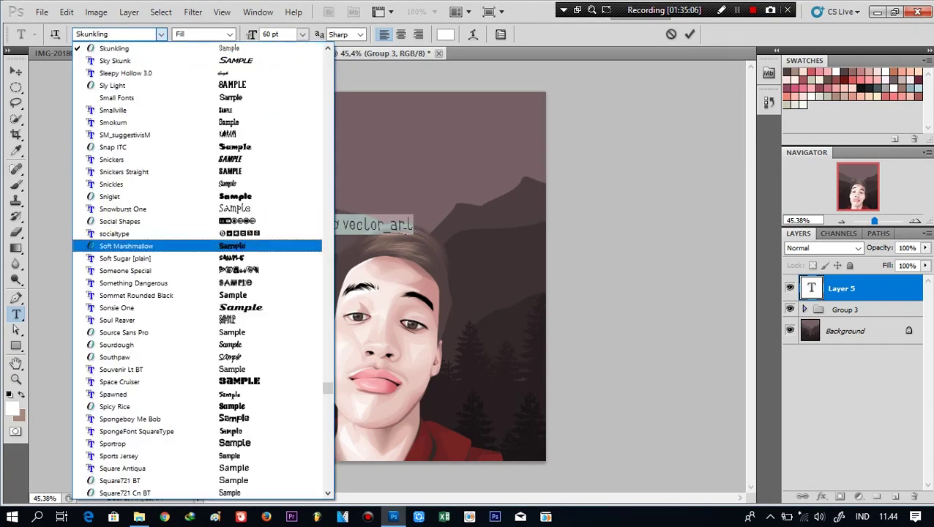
pyautogui.scroll(15, 205, 271)
pyautogui.scroll(-6, 205, 271)
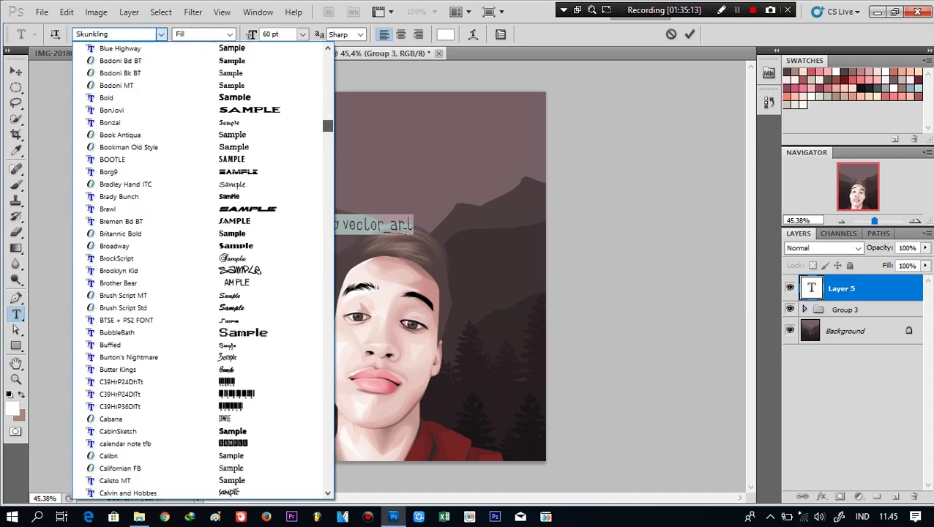
pyautogui.scroll(-10, 205, 271)
pyautogui.scroll(-12, 205, 270)
pyautogui.scroll(-2, 205, 271)
pyautogui.scroll(-6, 203, 270)
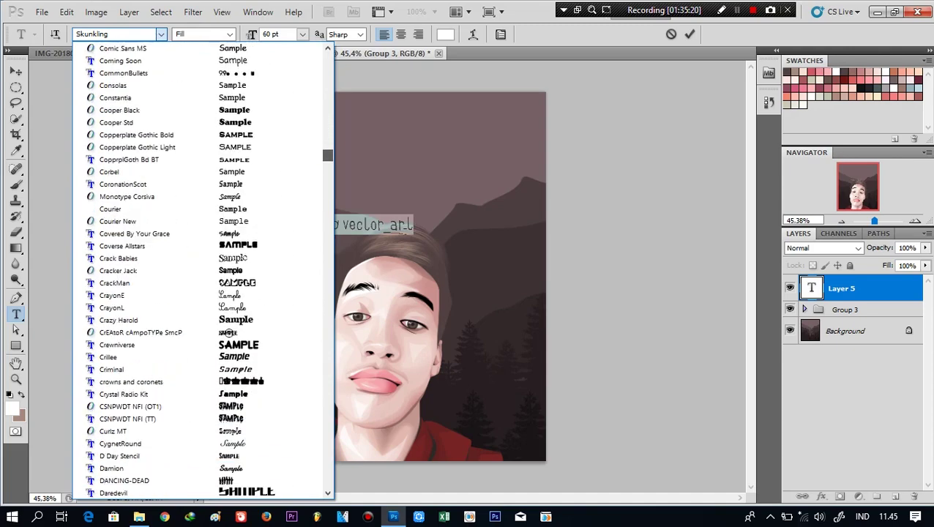
pyautogui.scroll(-3, 202, 269)
pyautogui.scroll(-5, 203, 270)
pyautogui.scroll(-2, 202, 269)
pyautogui.scroll(-3, 202, 271)
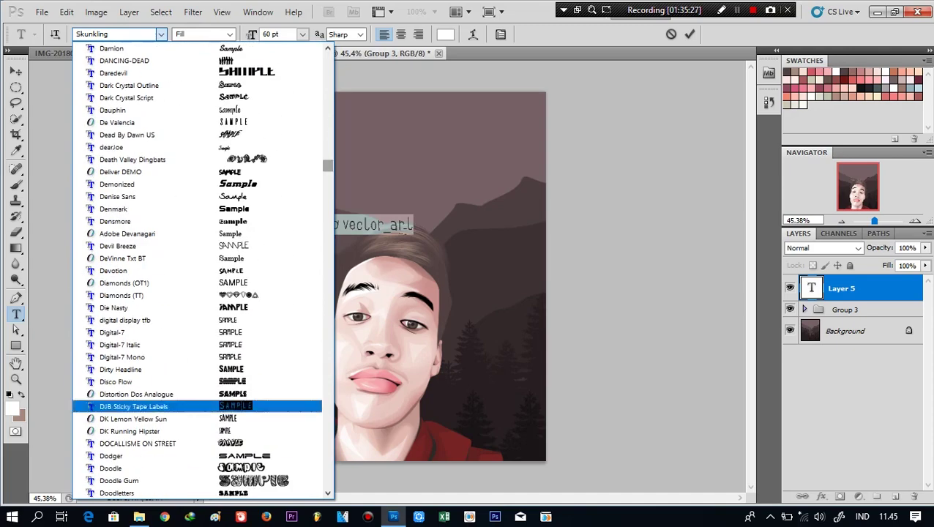
pyautogui.click(203, 348)
# Move the watermark to the bottom-right, commit it, and close the IMG photo
pyautogui.moveTo(373, 226)
pyautogui.mouseDown()
pyautogui.moveTo(495, 407)
pyautogui.moveTo(521, 421)
pyautogui.moveTo(495, 449)
pyautogui.moveTo(505, 449)
pyautogui.mouseUp()
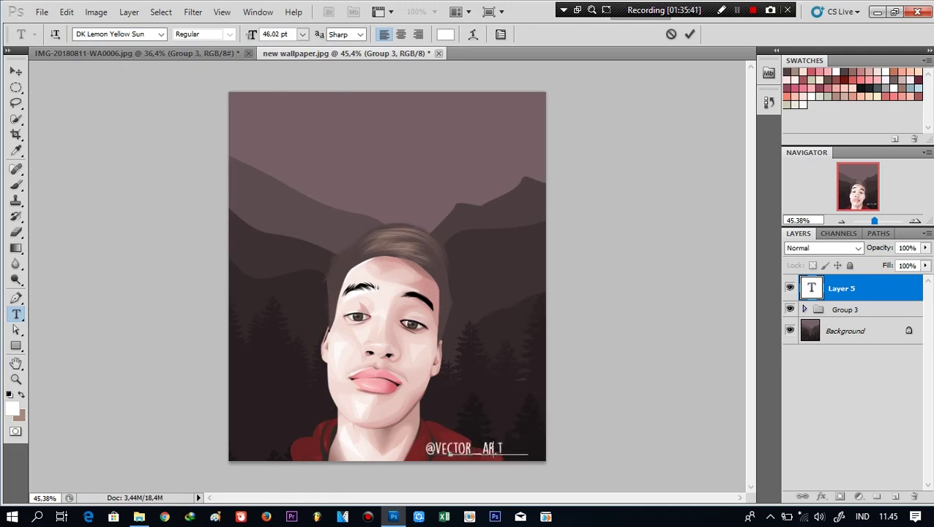
pyautogui.hotkey('ctrl', 'Return')
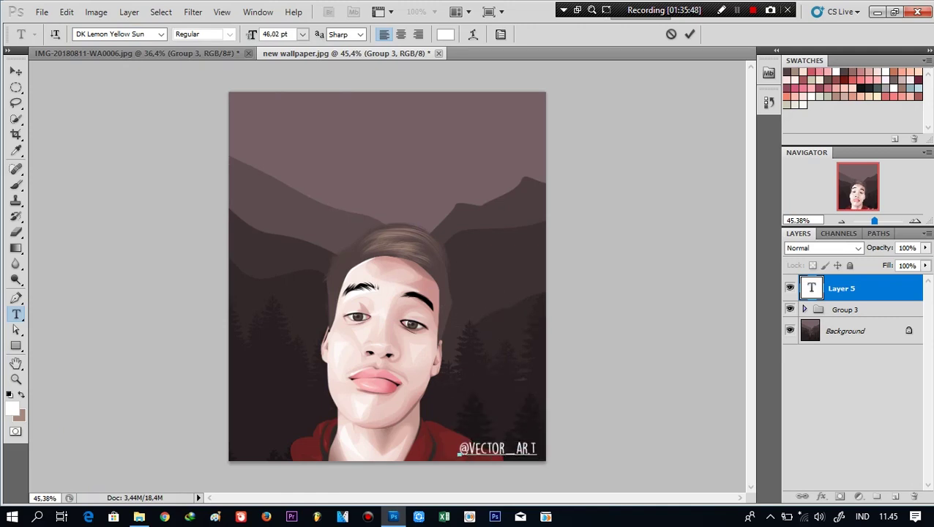
pyautogui.press('v')
pyautogui.hotkey('ctrl', 'Tab')
pyautogui.hotkey('ctrl', 'w')
# Discard the IMG photo's changes, open wm baru.png, and define the AR logo as a brush preset
pyautogui.press('n')
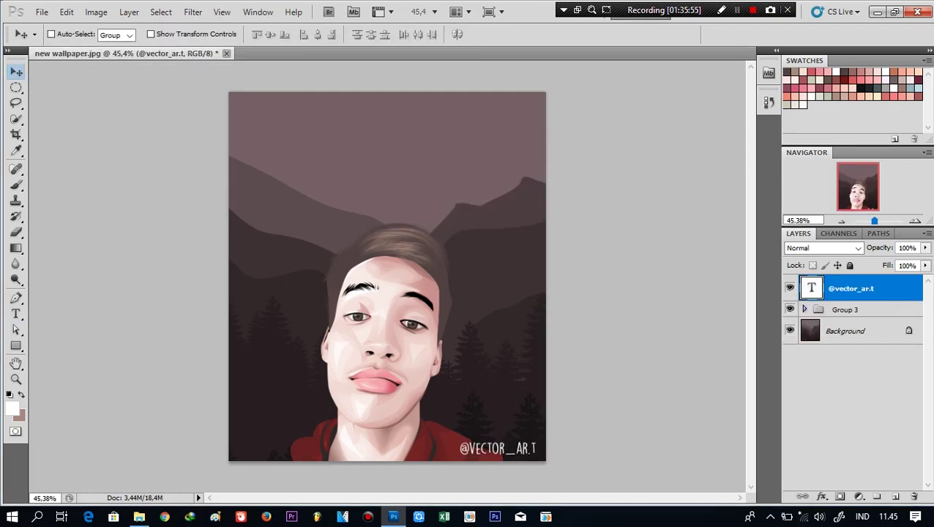
pyautogui.hotkey('ctrl', 'o')
pyautogui.press('Return')
pyautogui.click(66, 12)
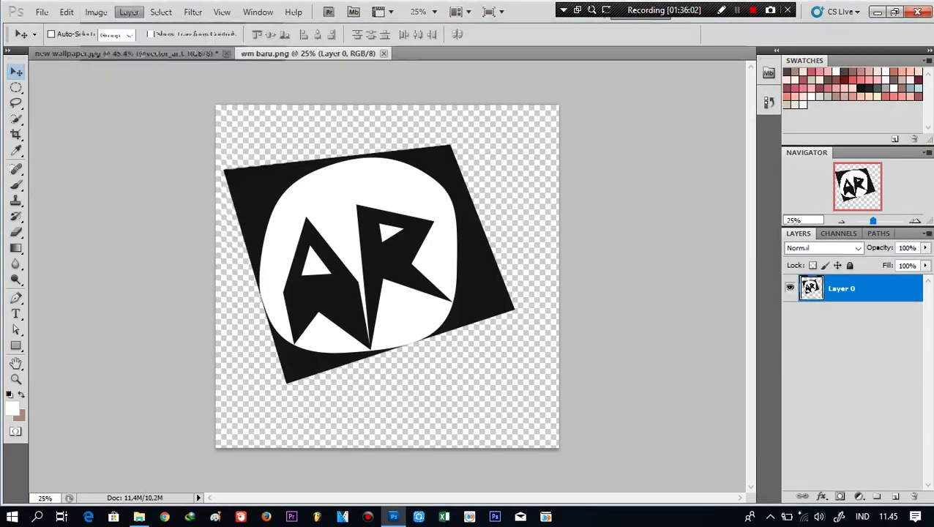
pyautogui.click(107, 324)
pyautogui.click(410, 176)
pyautogui.press('Return')
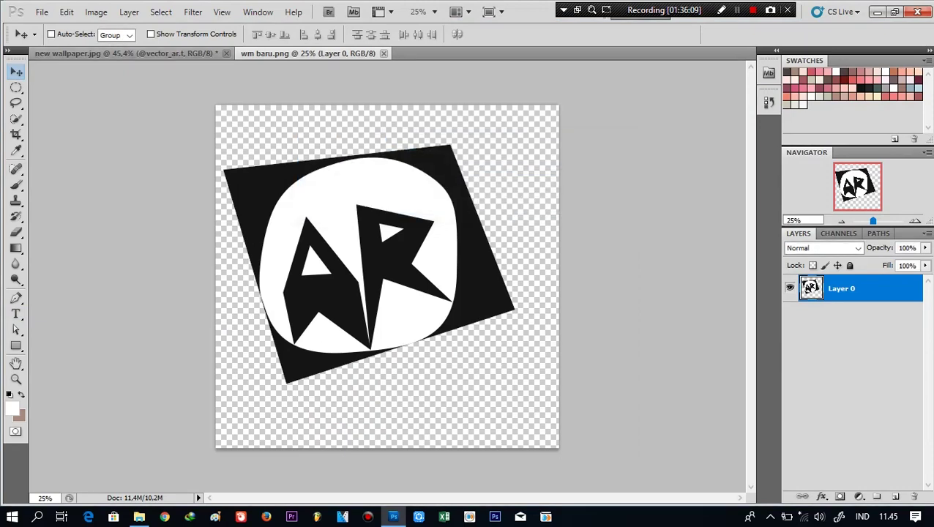
# Back in the wallpaper, pick the 1700 px logo brush and add a new empty layer
pyautogui.click(125, 52)
pyautogui.press('b')
pyautogui.rightClick(328, 199)
pyautogui.click(393, 354)
pyautogui.click(410, 176)
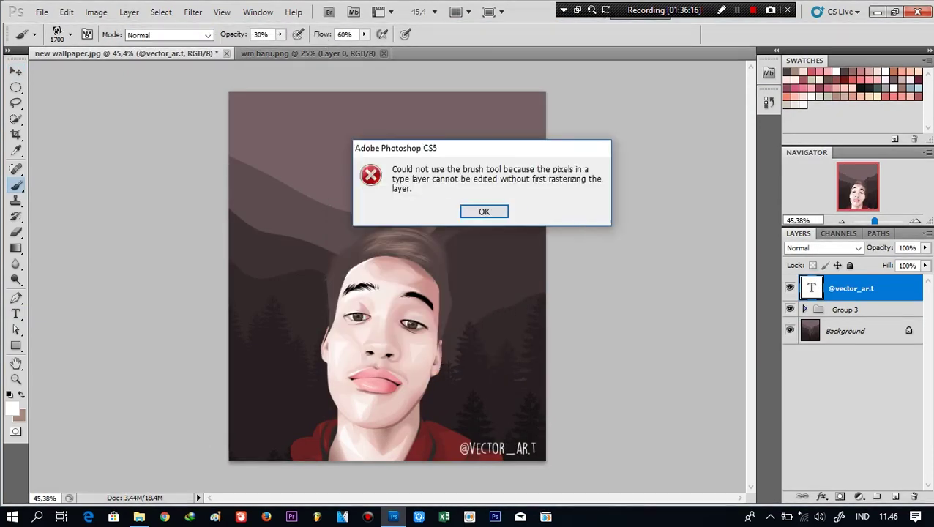
pyautogui.press('Return')
pyautogui.hotkey('ctrl', 'shift', 'alt', 'n')
# Set the foreground colour and 100% brush opacity, then stamp the AR logo at bottom-left
pyautogui.click(11, 409)
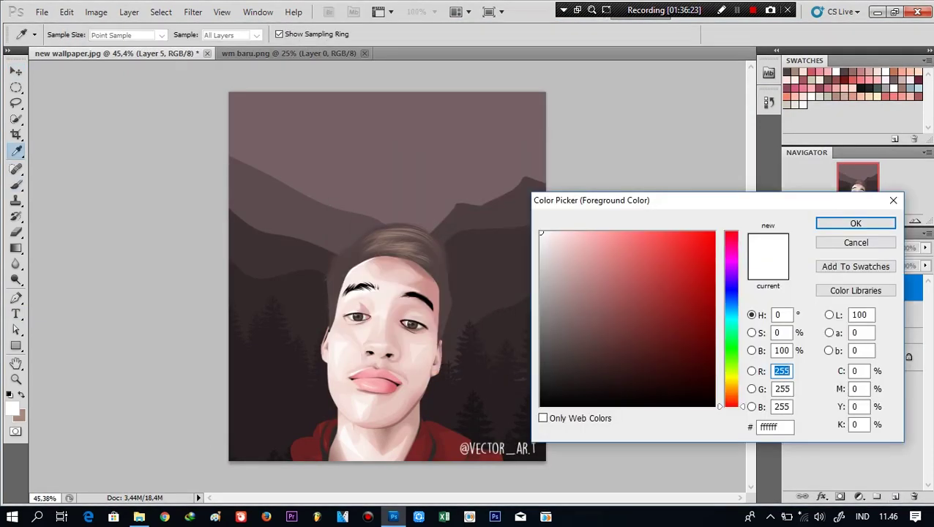
pyautogui.click(568, 390)
pyautogui.click(856, 223)
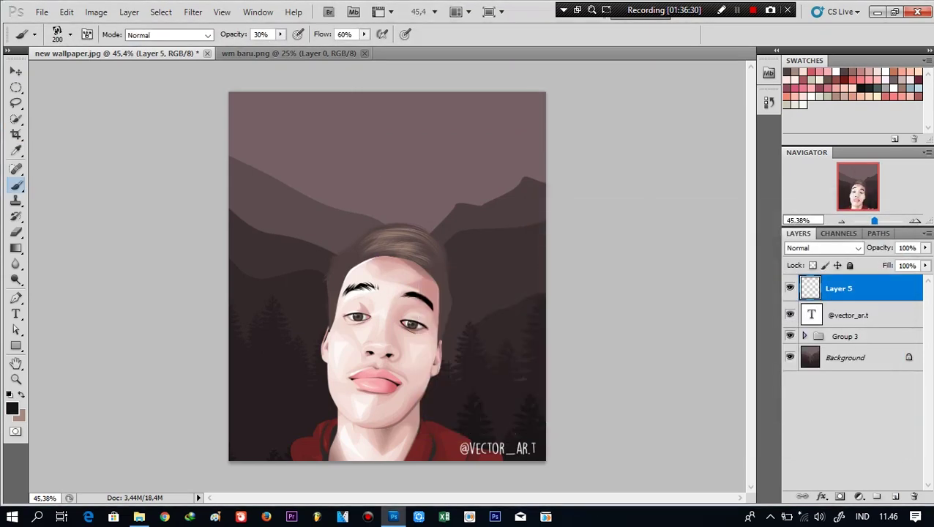
pyautogui.click(279, 34)
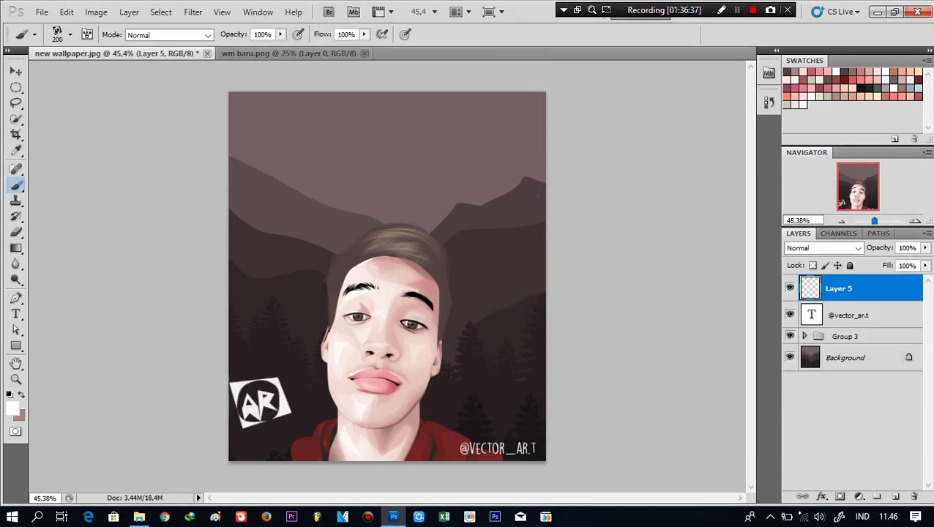
pyautogui.click(260, 437)
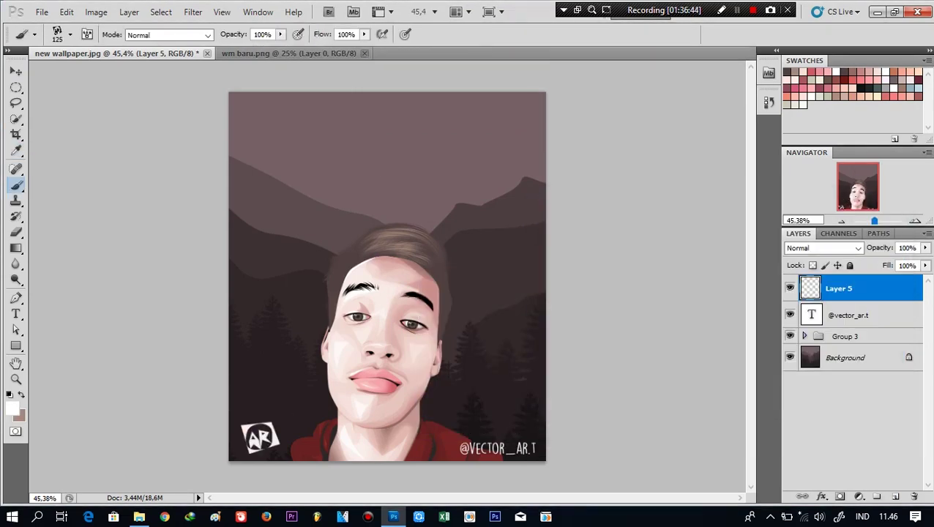
pyautogui.scroll(3, 386, 278)
pyautogui.rightClick(327, 188)
pyautogui.click(490, 200)
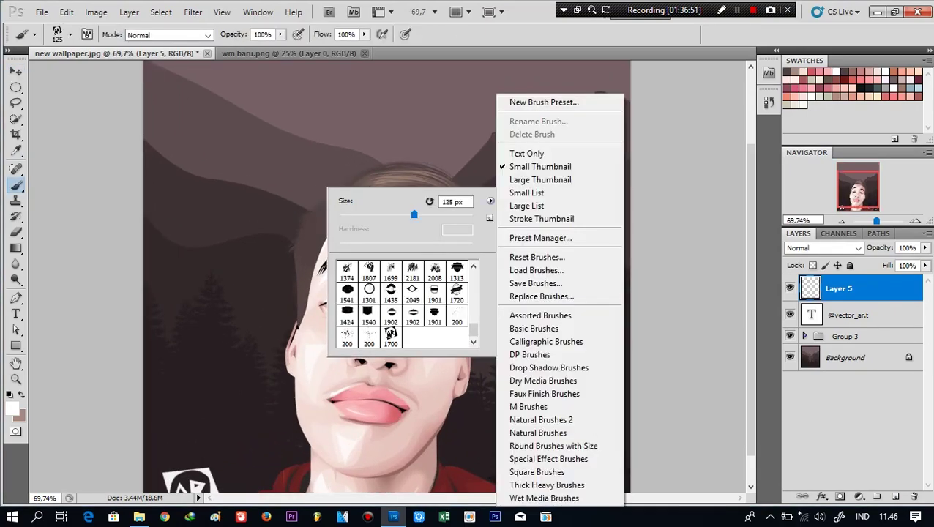